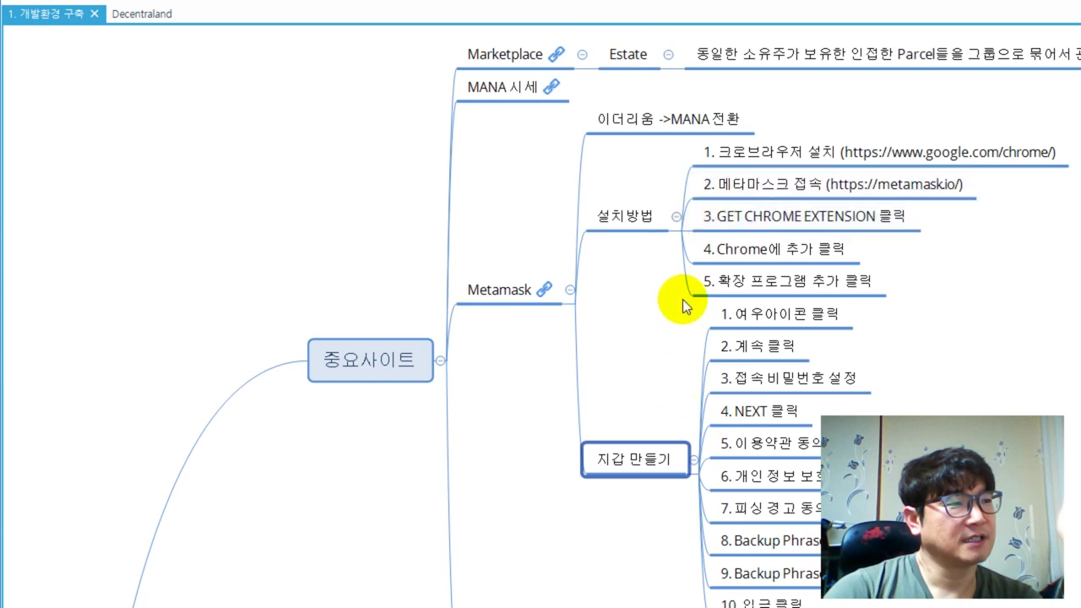
# Scroll the map and select the '1. 크로브라우저 설치' install-step topic.
pyautogui.scroll(-3, 686, 340)
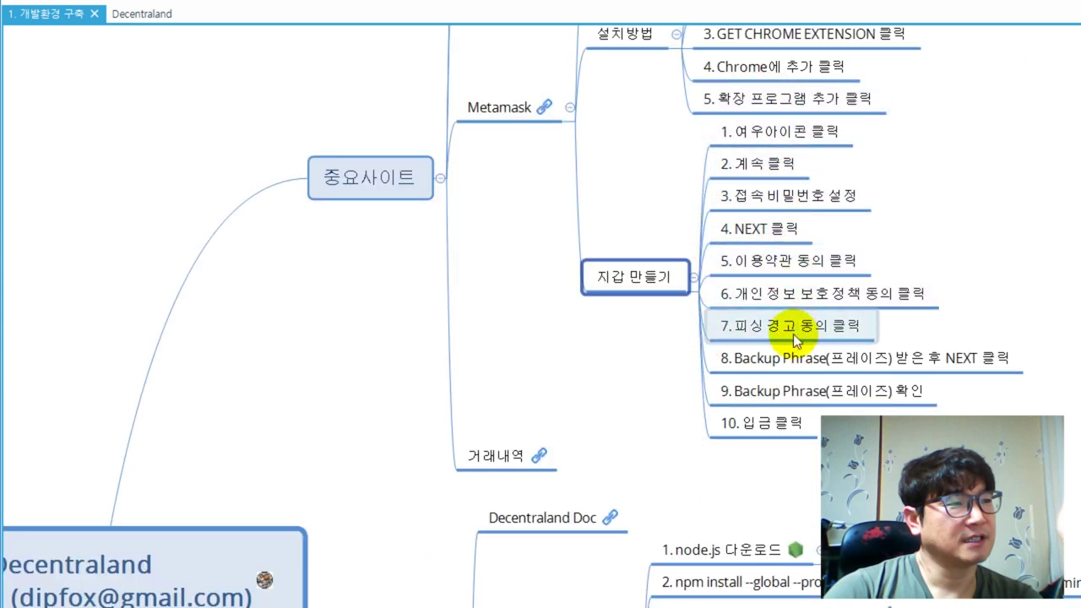
pyautogui.scroll(3, 793, 327)
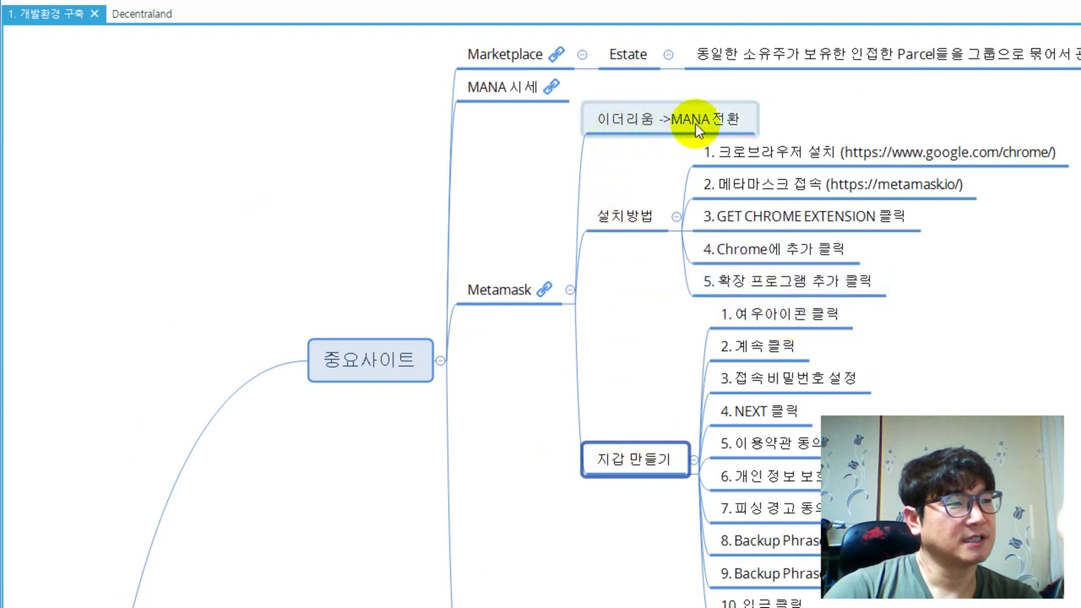
pyautogui.hscroll(3, 541, 338)
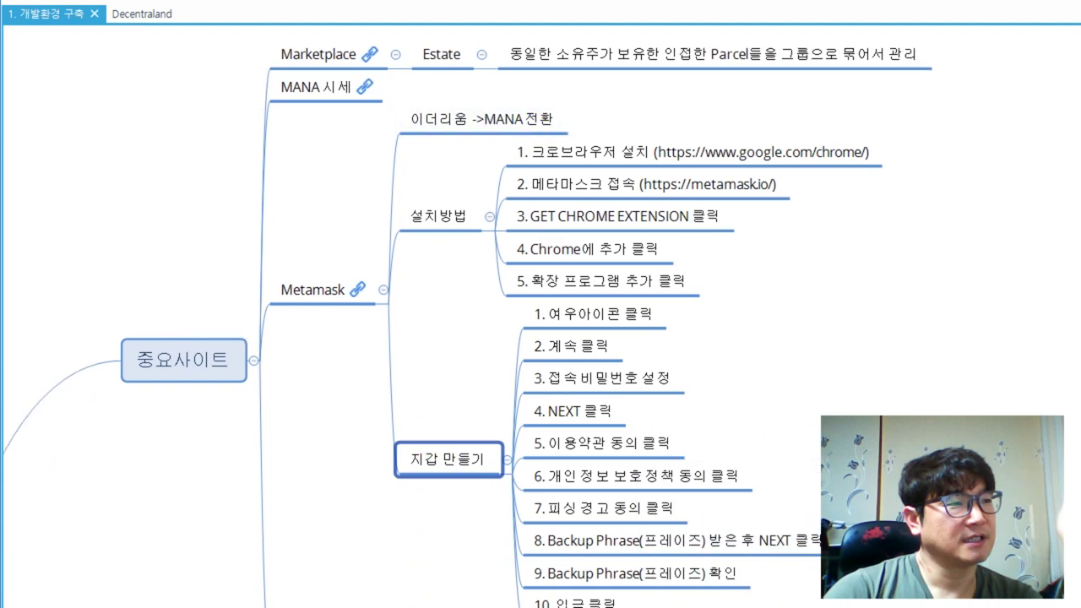
pyautogui.click(716, 153)
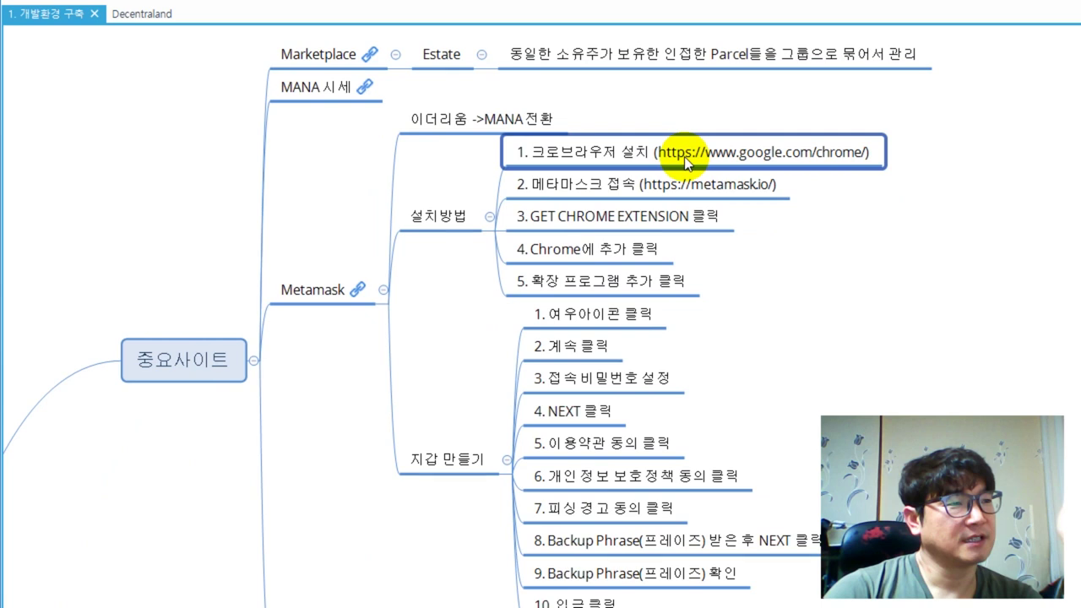
# Delete the inline URL and its parentheses from the '1. 크로브라우저 설치' topic text.
pyautogui.doubleClick(735, 155)
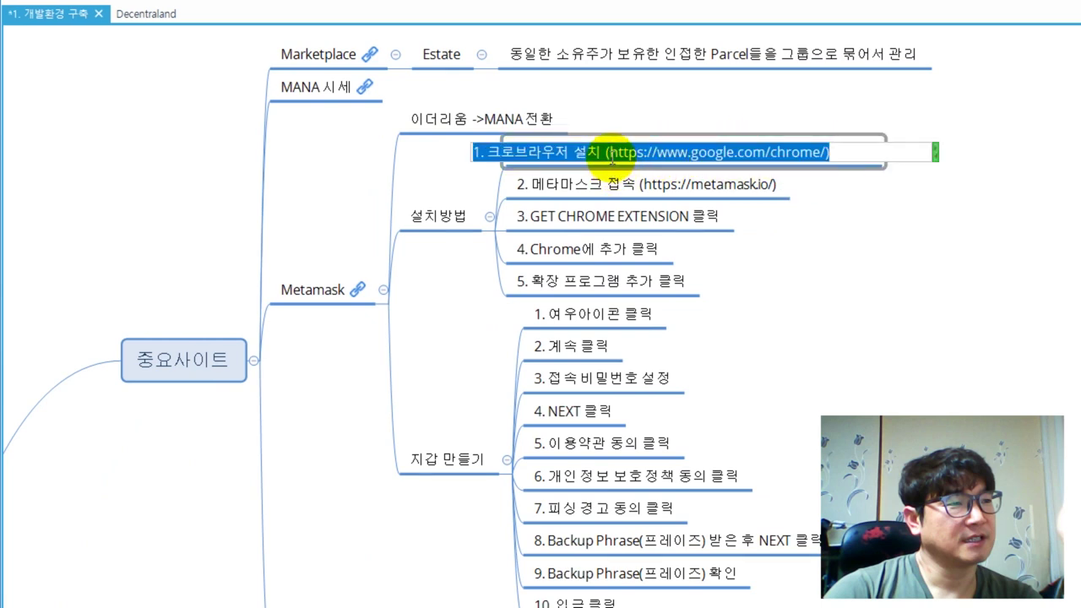
pyautogui.moveTo(610, 152); pyautogui.dragTo(828, 159)
pyautogui.hotkey('ctrl', 'c')
pyautogui.press('BackSpace')
pyautogui.press('Delete')
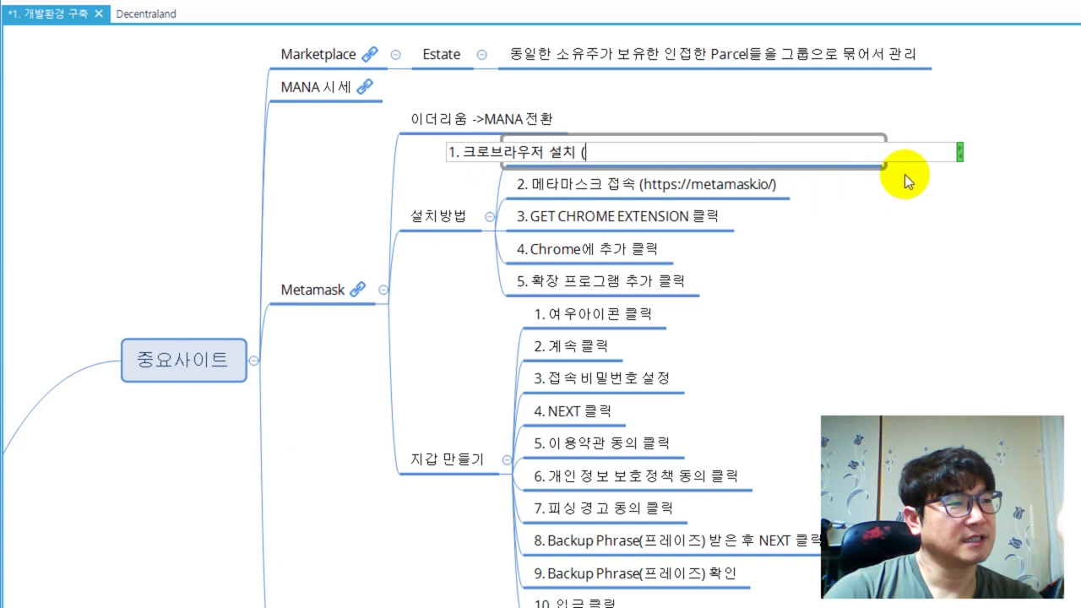
pyautogui.press('BackSpace')
pyautogui.press('BackSpace')
pyautogui.click(849, 255)
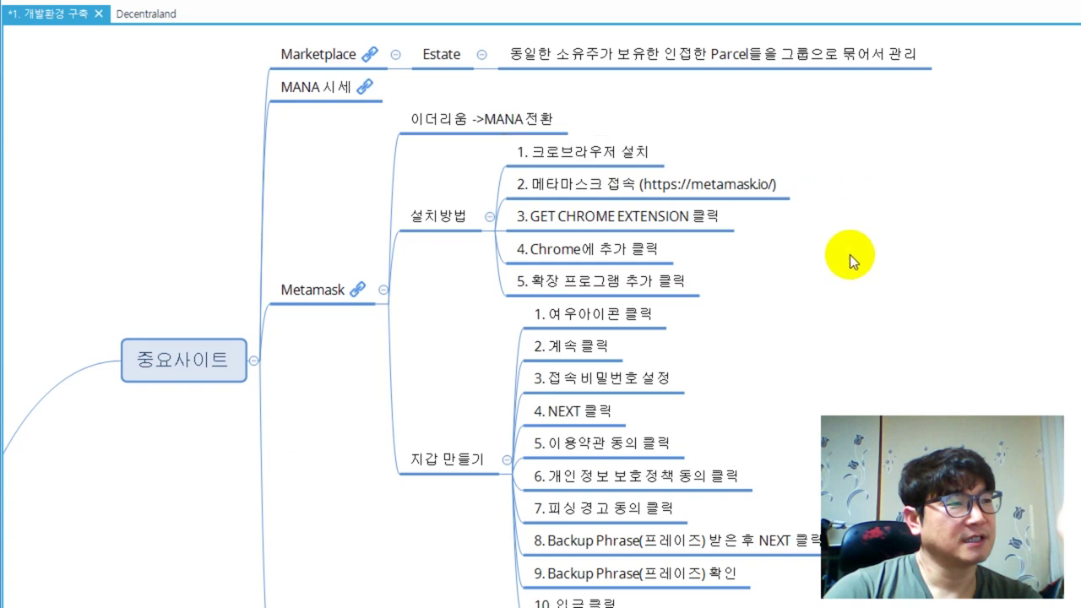
pyautogui.rightClick(596, 154)
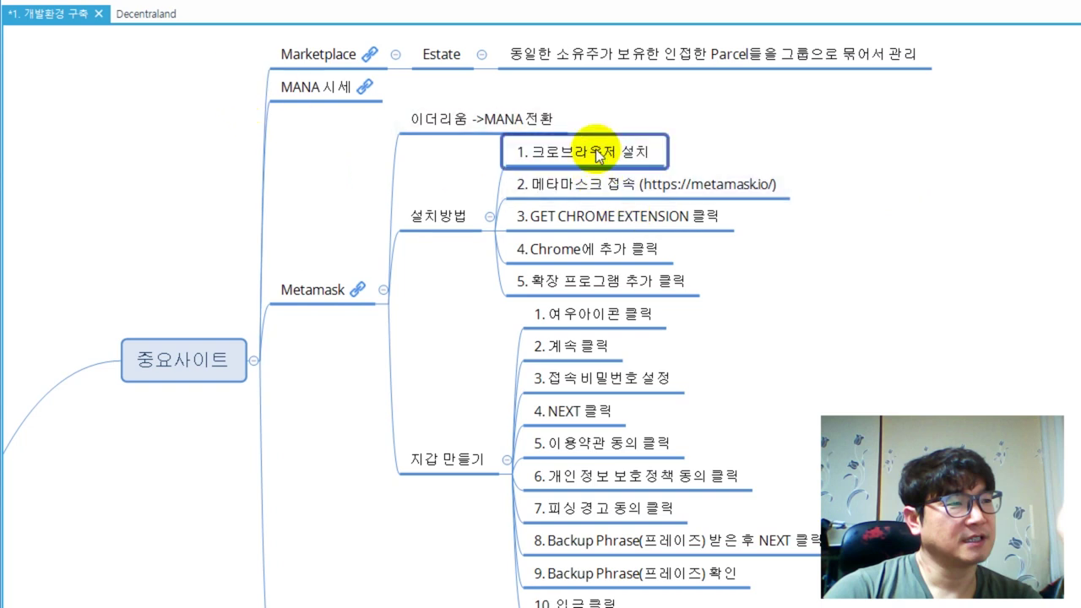
pyautogui.moveTo(623, 160)
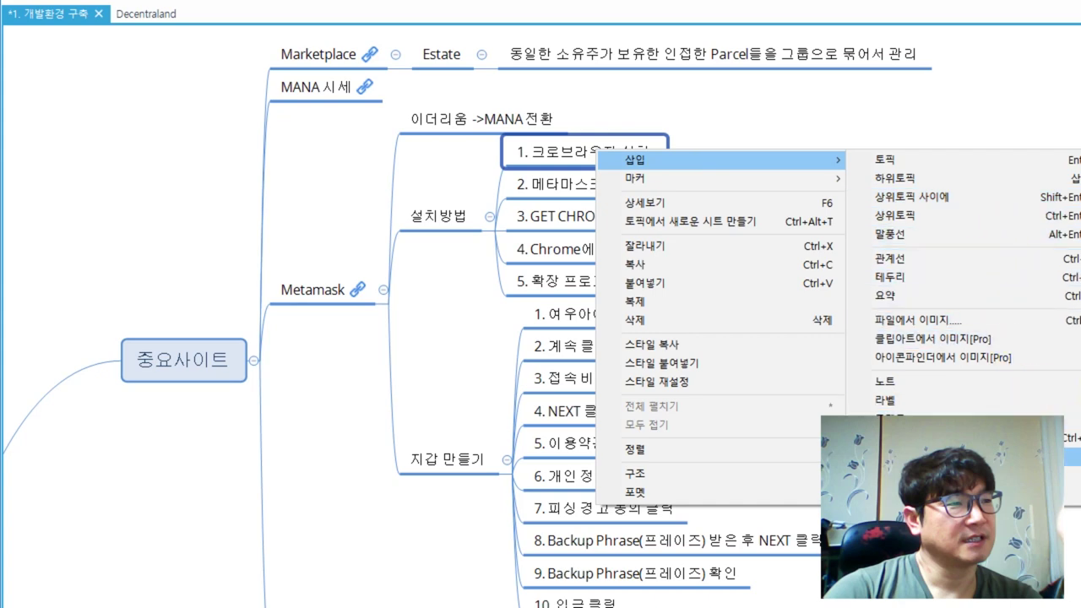
pyautogui.click(971, 456)
pyautogui.hotkey('ctrl', 'v')
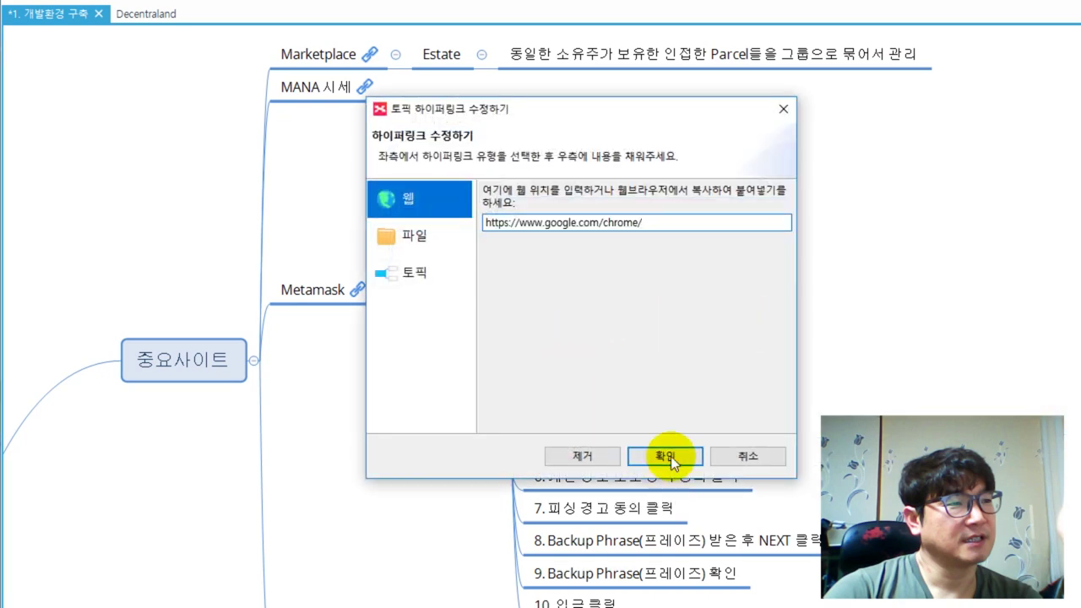
pyautogui.click(666, 456)
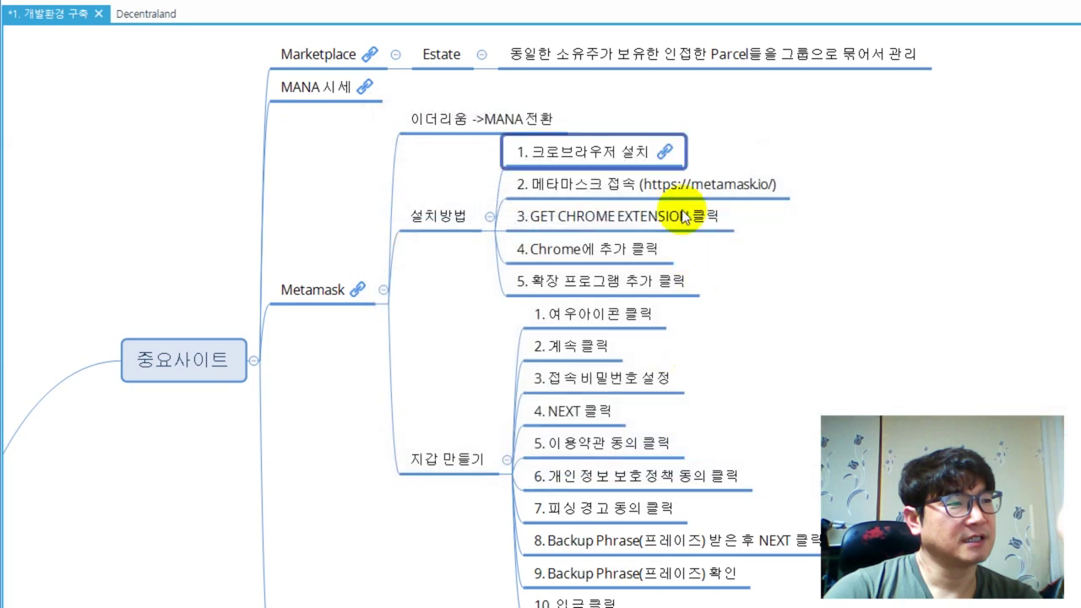
pyautogui.click(667, 152)
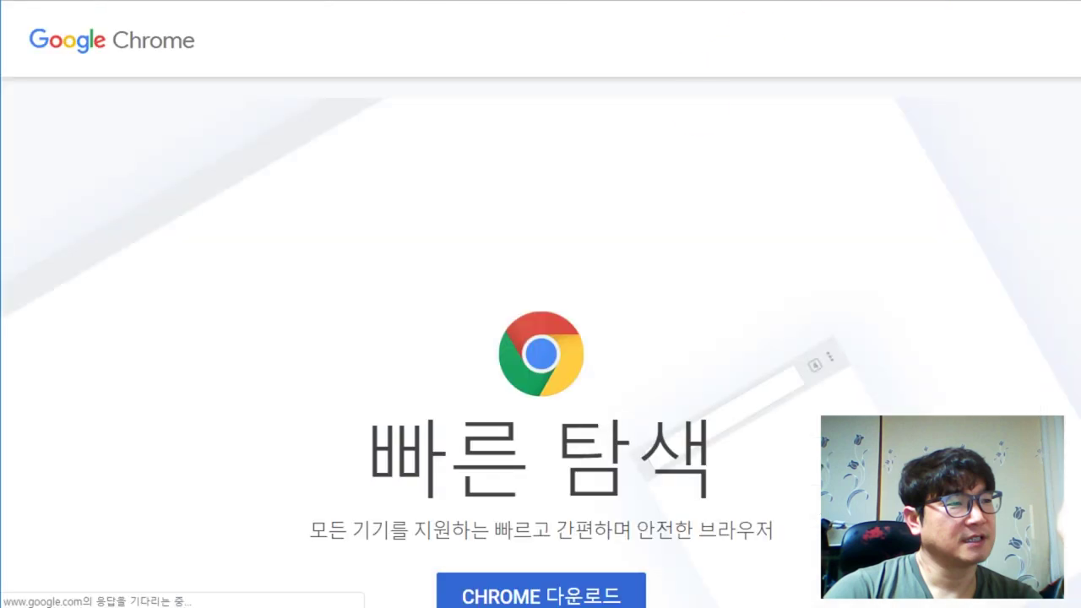
pyautogui.scroll(-3, 570, 379)
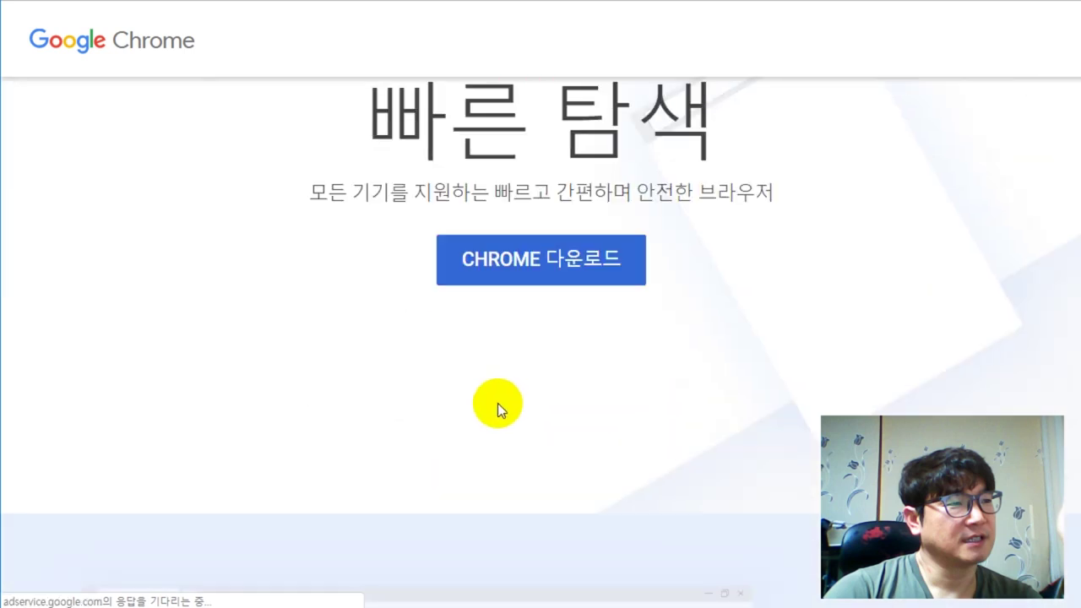
pyautogui.click(582, 253)
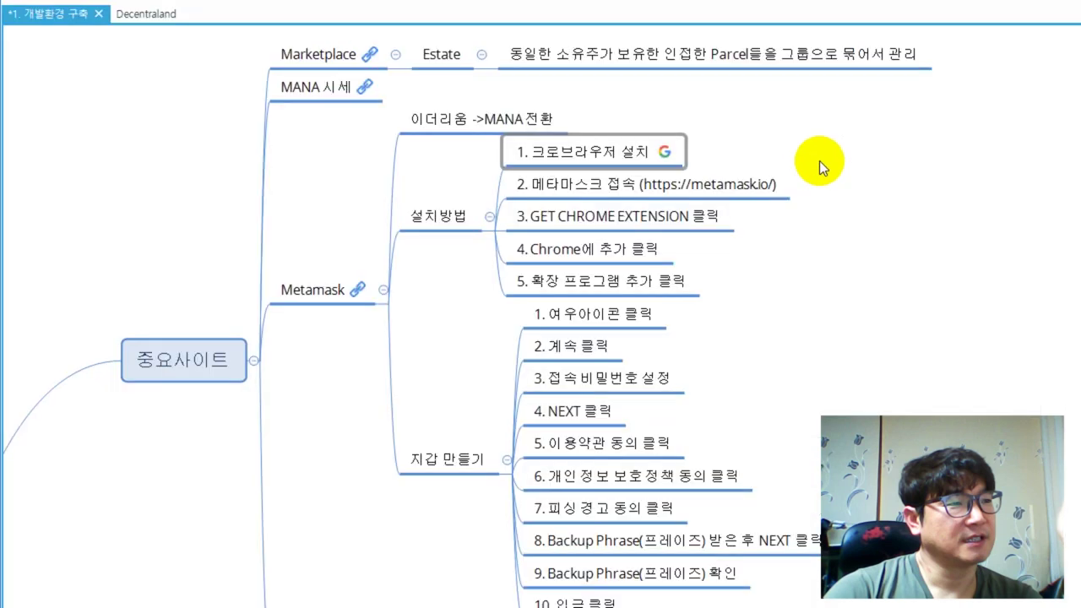
# Remove the inline MetaMask URL and empty parentheses from the '2. 메타마스크 접속' topic.
pyautogui.click(691, 188)
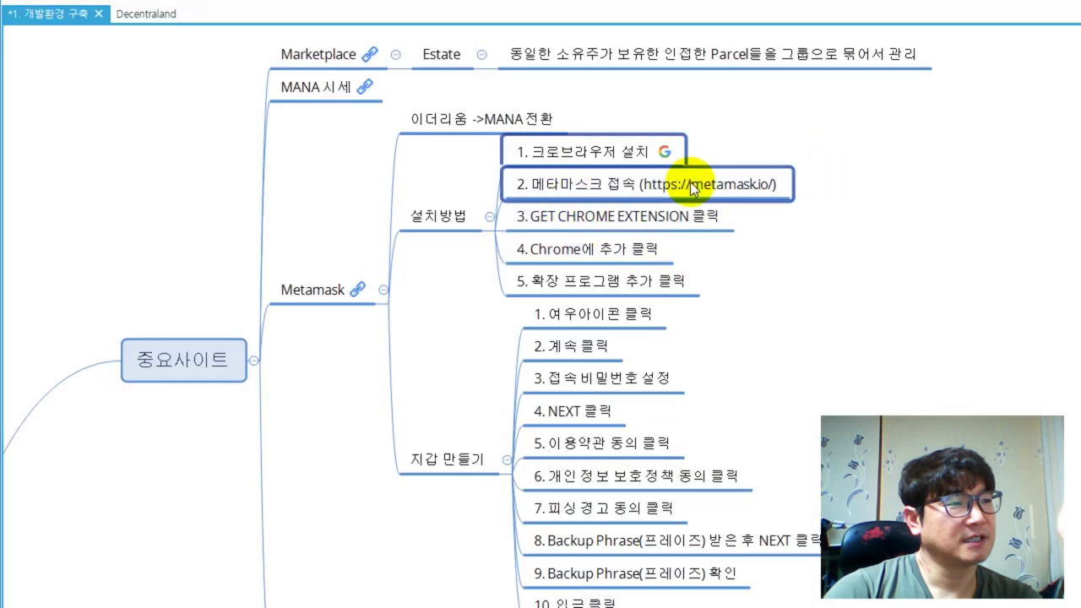
pyautogui.click(691, 187)
pyautogui.moveTo(602, 184); pyautogui.dragTo(737, 188)
pyautogui.hotkey('ctrl', 'c')
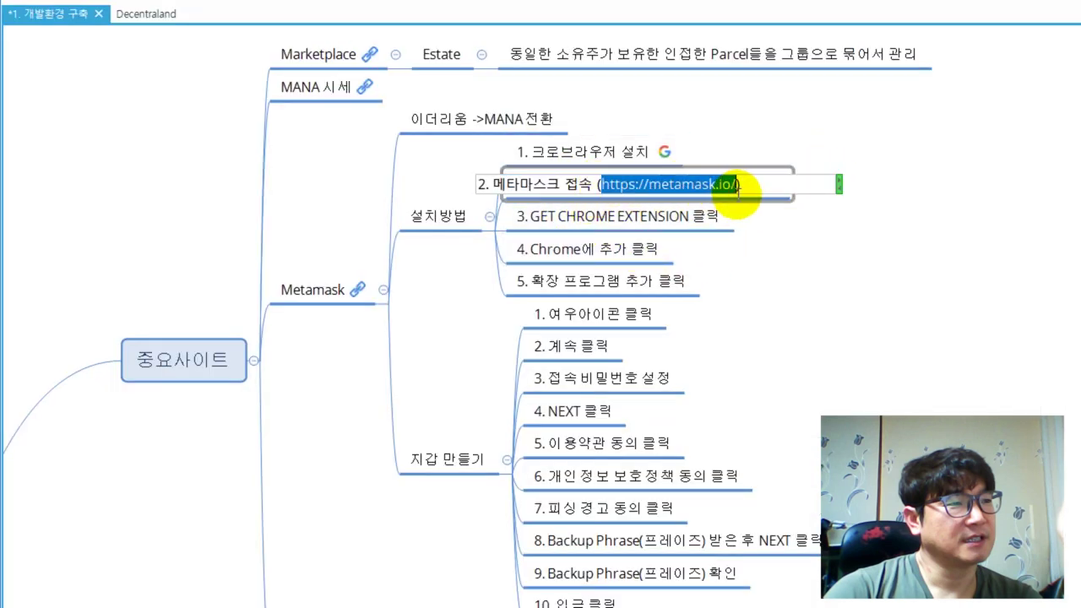
pyautogui.press('Delete')
pyautogui.press('BackSpace')
pyautogui.press('BackSpace')
pyautogui.press('BackSpace')
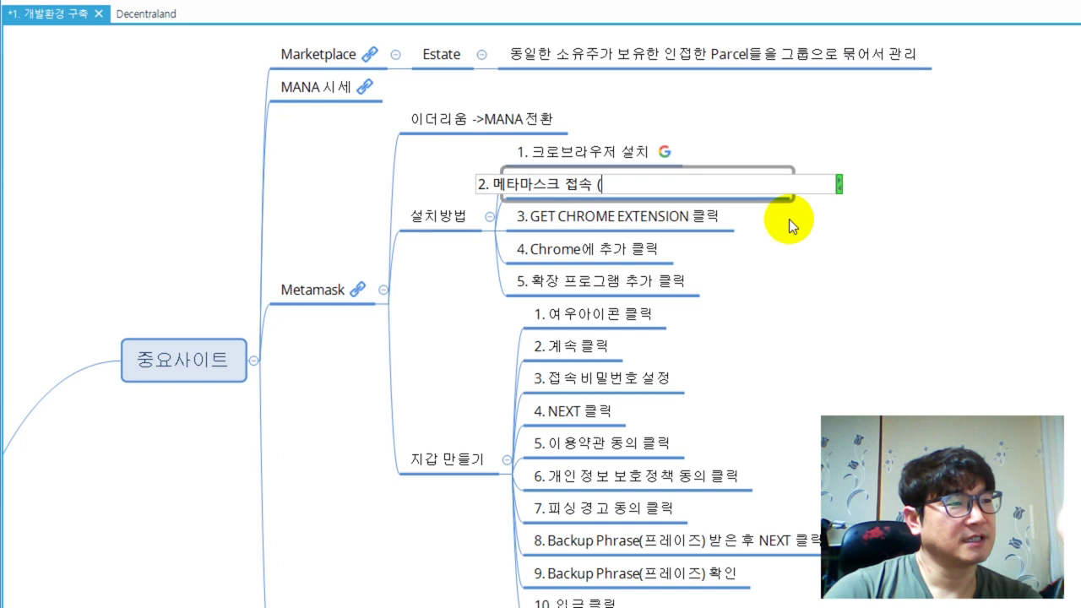
pyautogui.press('Return')
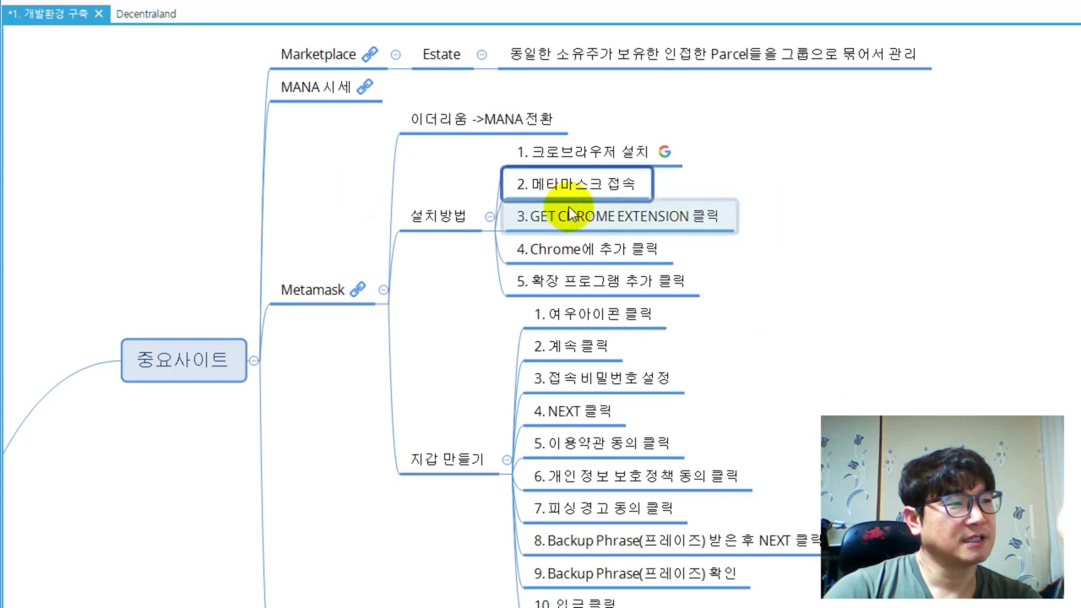
pyautogui.rightClick(571, 192)
pyautogui.moveTo(699, 199)
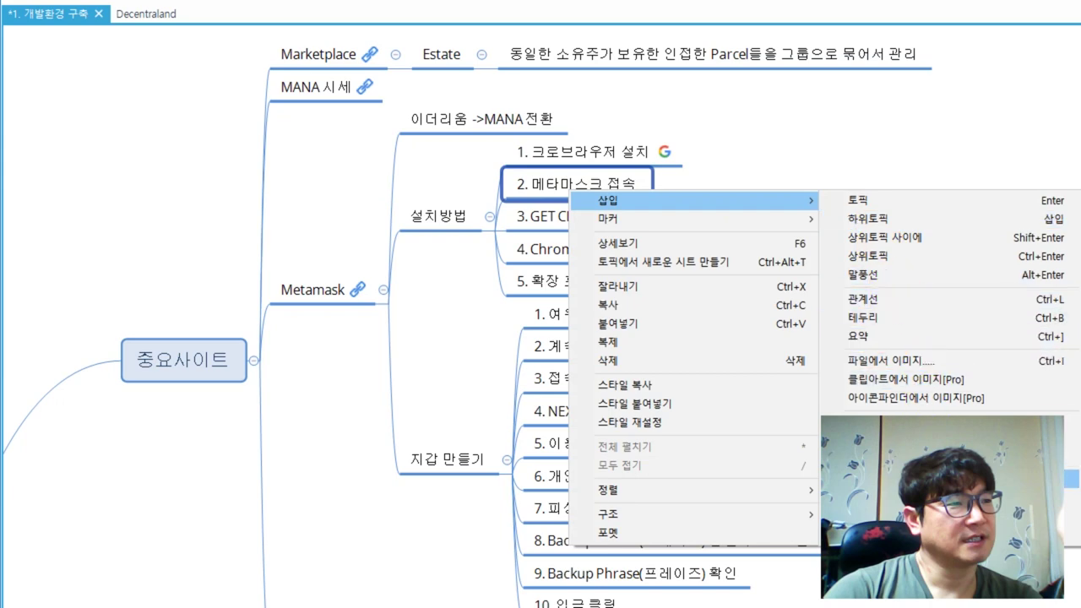
pyautogui.click(895, 460)
pyautogui.hotkey('ctrl', 'v')
pyautogui.click(660, 455)
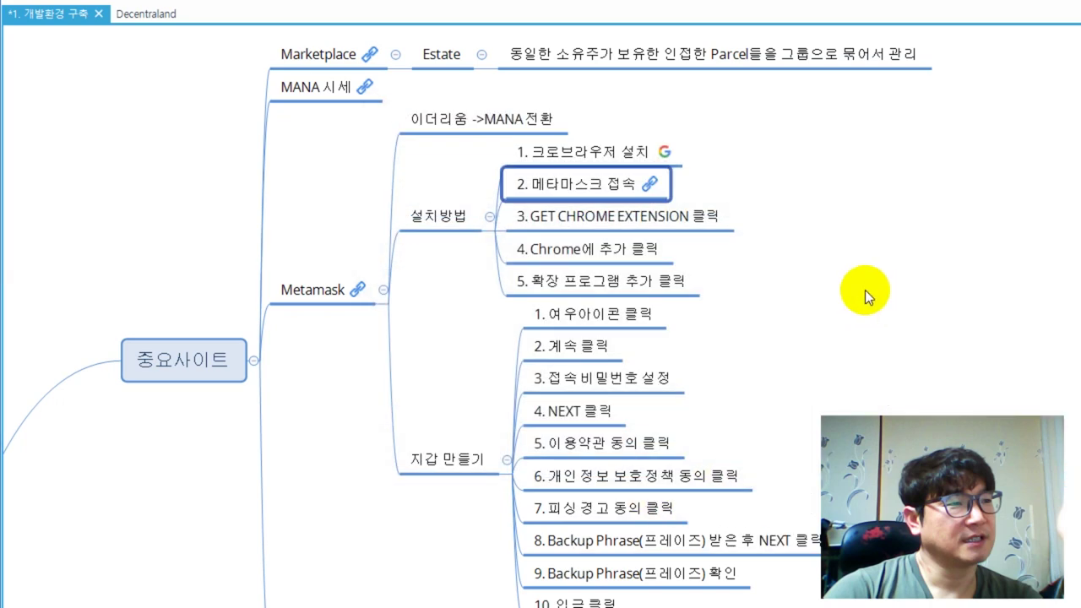
pyautogui.click(648, 186)
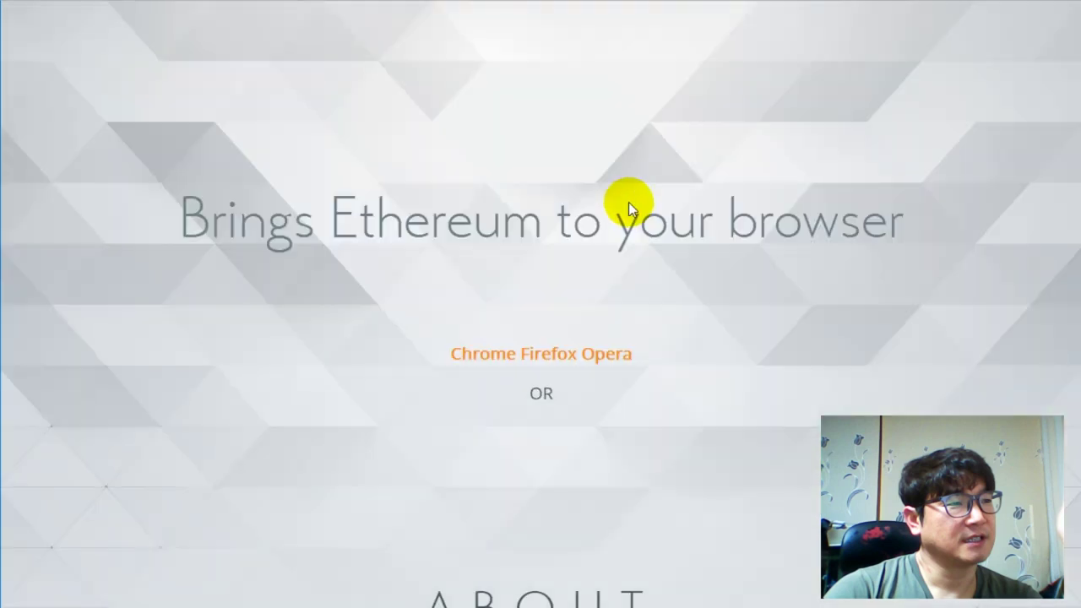
# Go from the MetaMask site to its Chrome Web Store listing, then return to XMind.
pyautogui.scroll(-1, 586, 375)
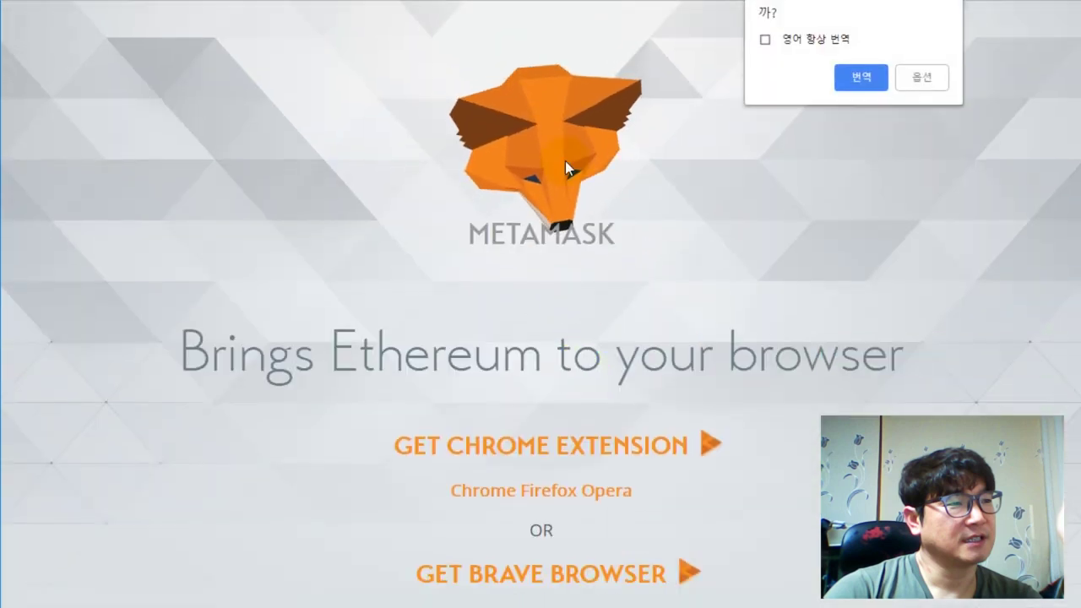
pyautogui.scroll(-2, 615, 236)
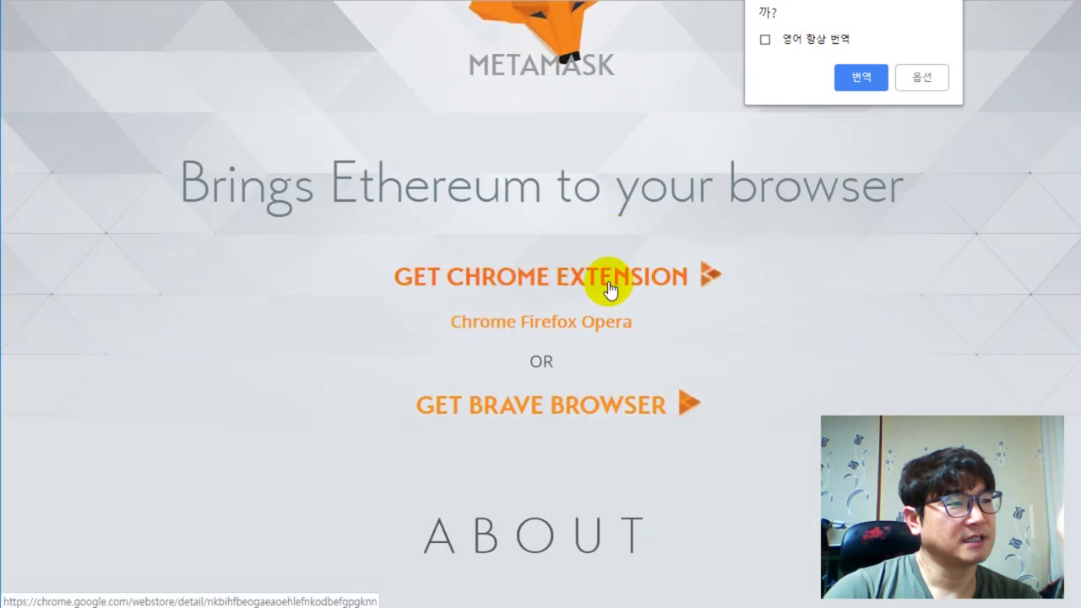
pyautogui.click(613, 279)
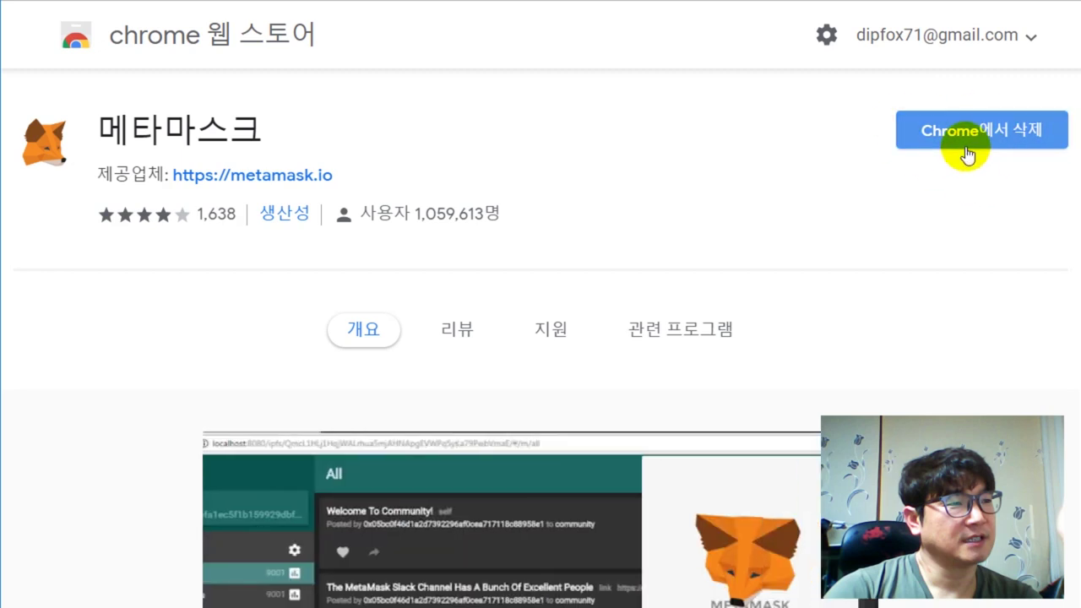
pyautogui.hotkey('alt', 'Tab')
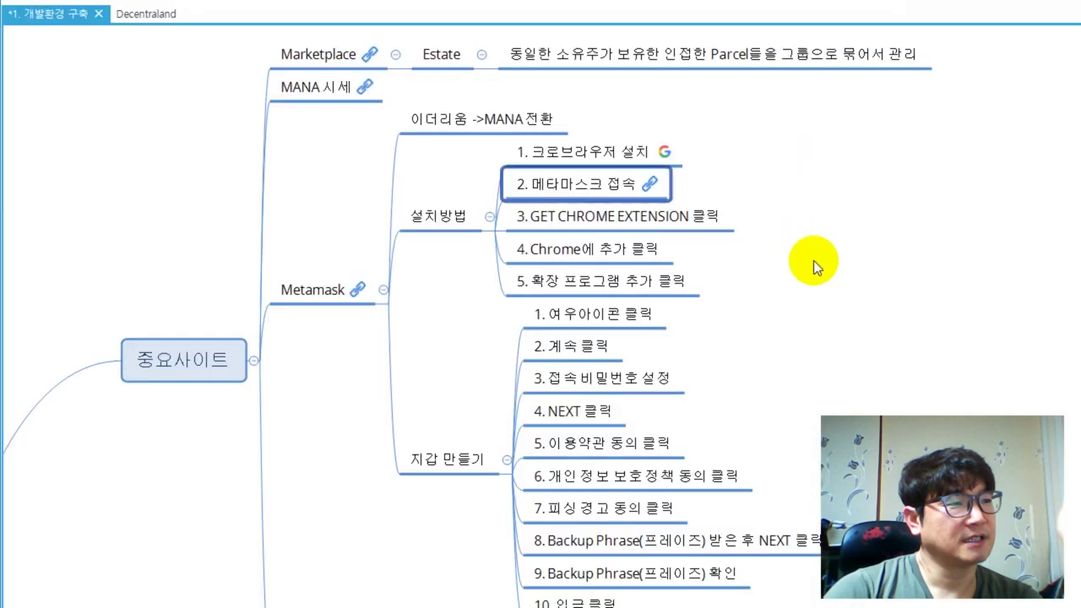
# Review install steps 3, 4 and 5 under 설치방법, then clear the map selection.
pyautogui.click(813, 260)
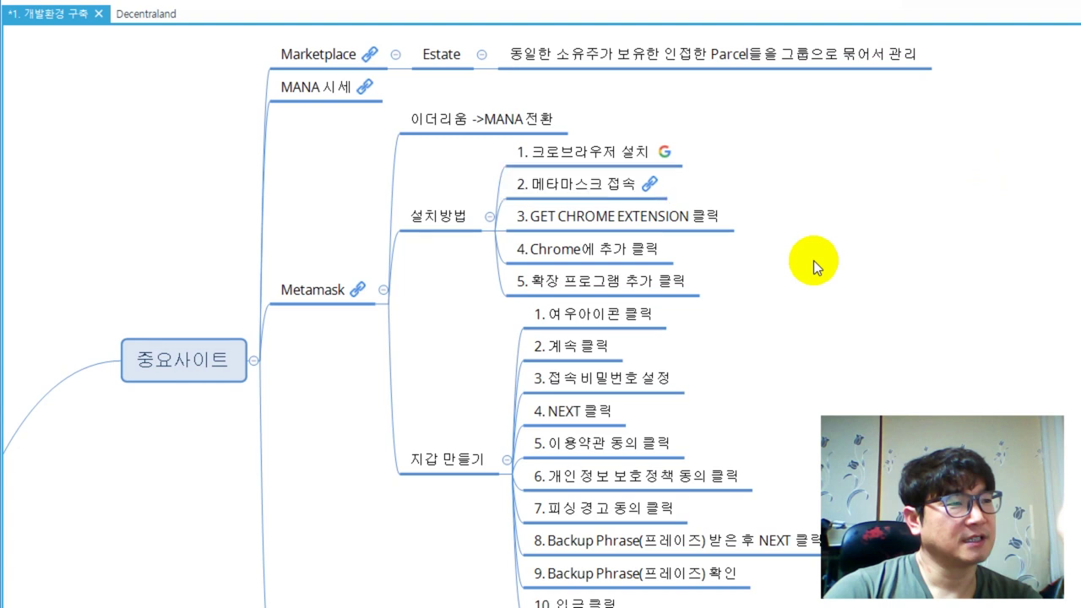
pyautogui.click(650, 222)
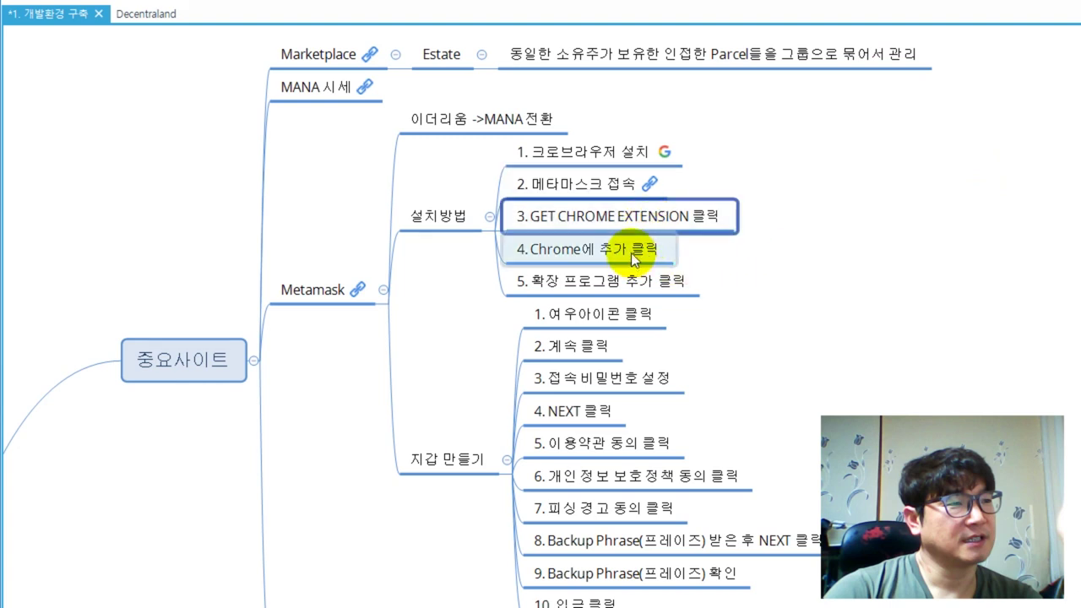
pyautogui.click(635, 254)
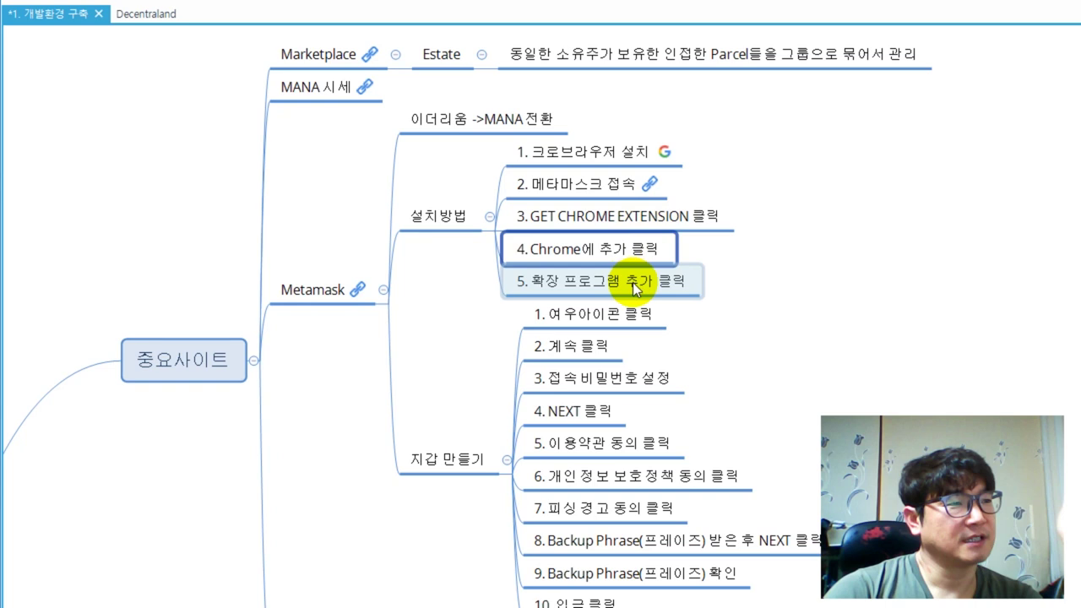
pyautogui.click(632, 282)
pyautogui.click(774, 319)
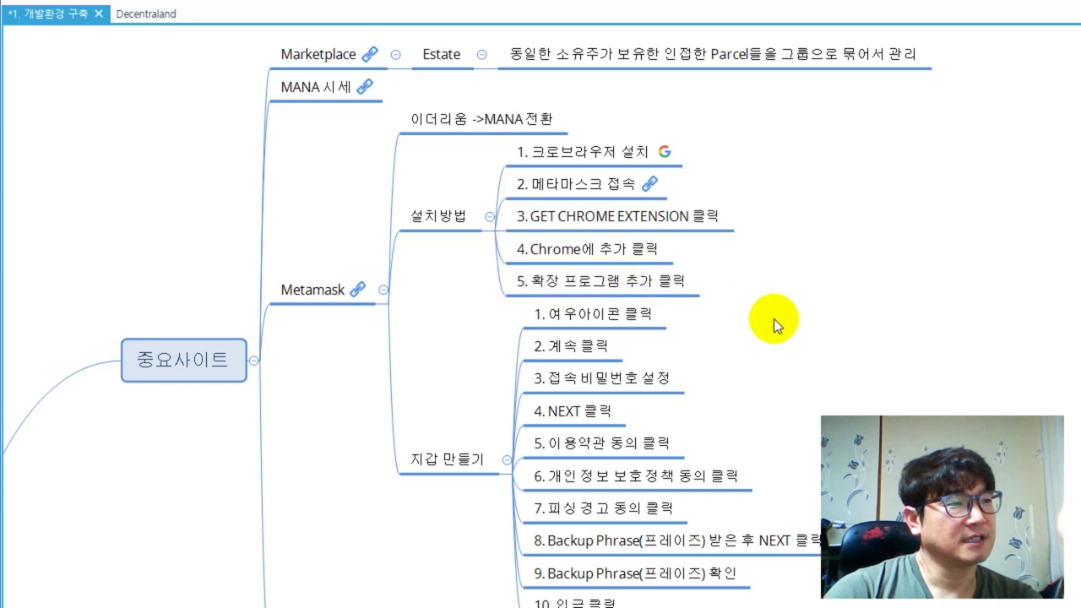
pyautogui.click(673, 287)
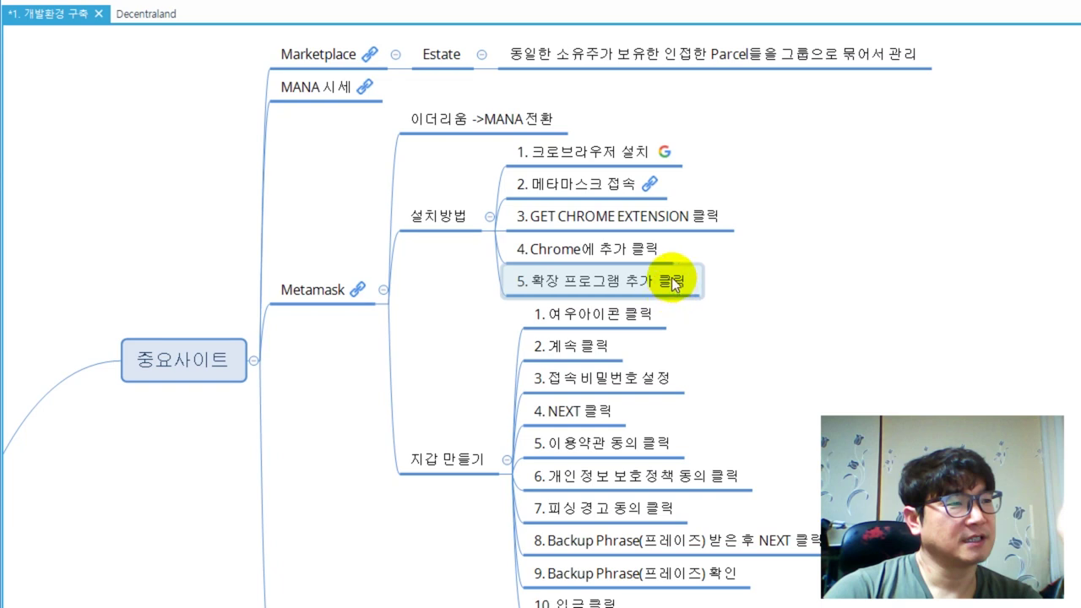
pyautogui.click(729, 281)
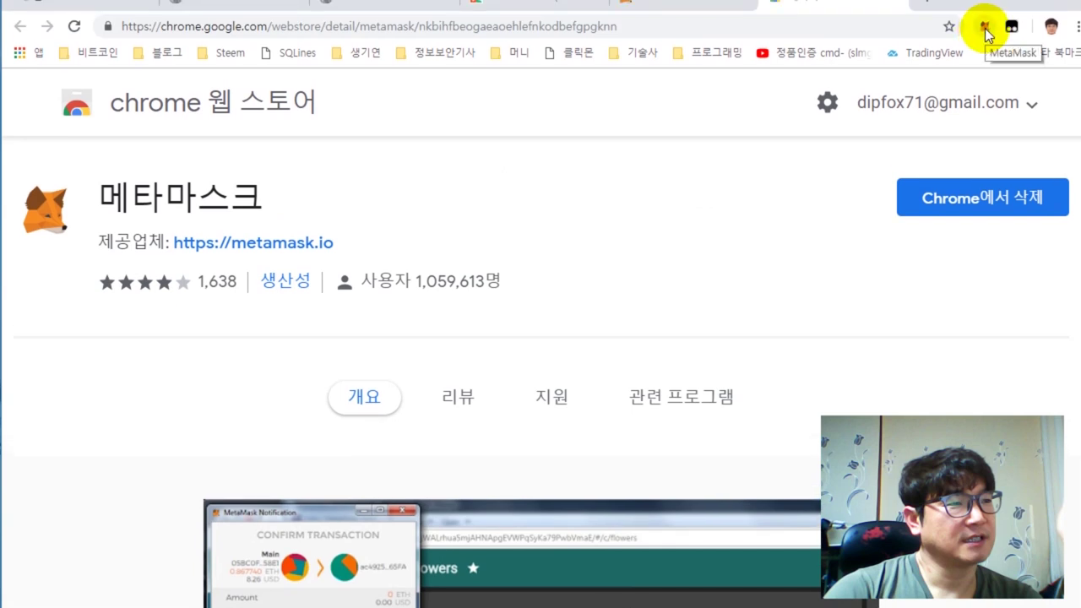
pyautogui.click(985, 30)
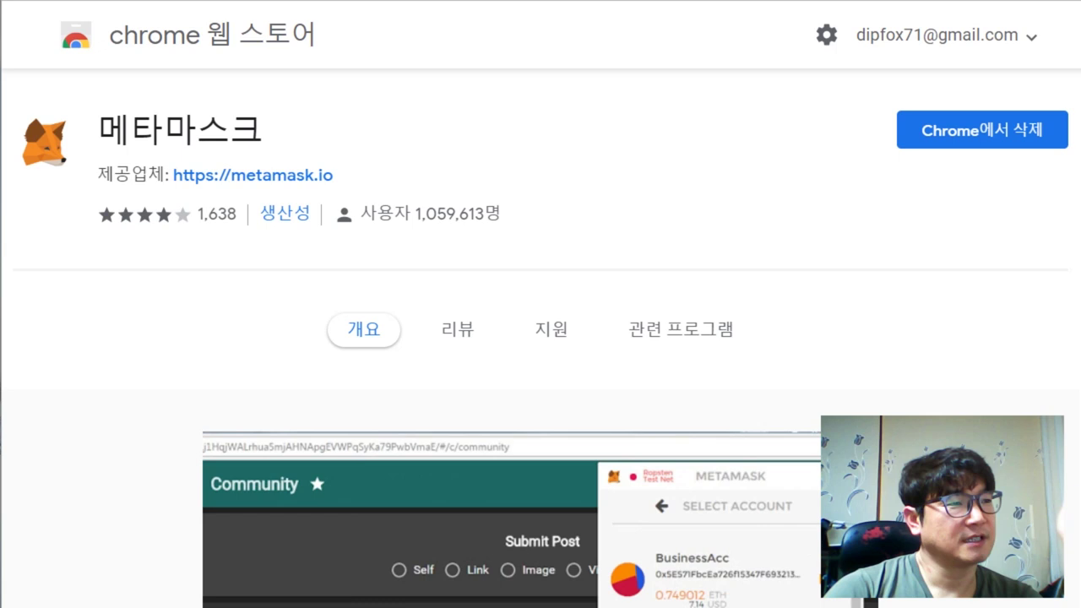
pyautogui.scroll(-4, 541, 337)
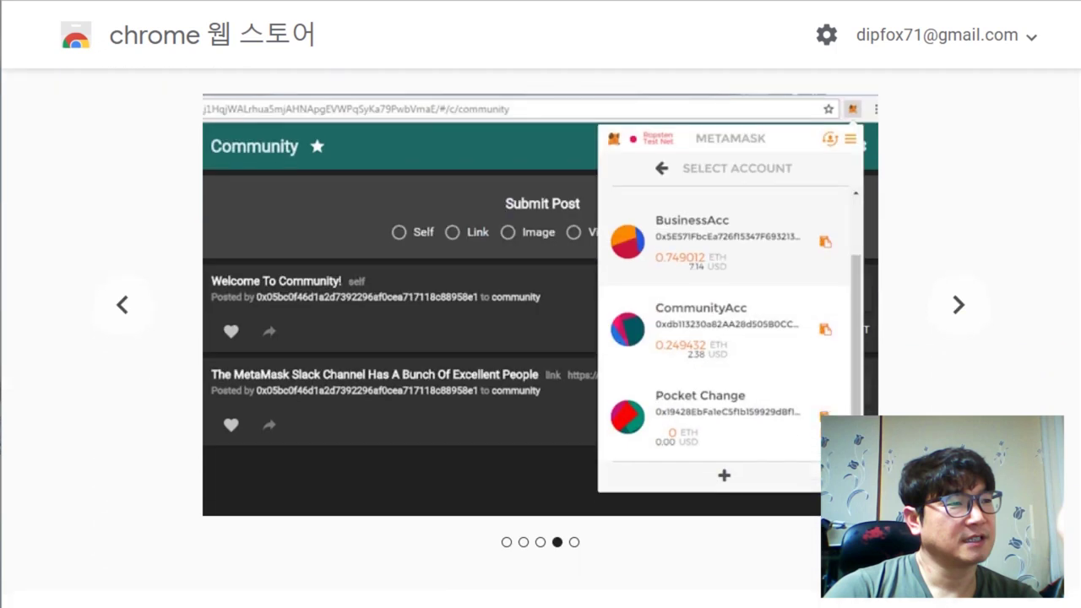
pyautogui.scroll(3, 540, 338)
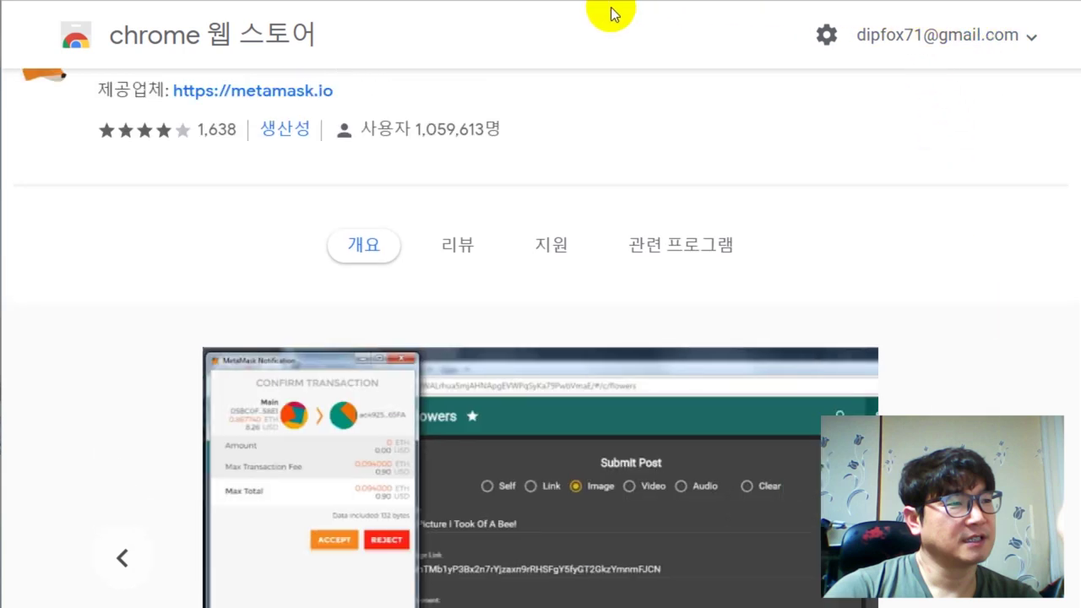
# Return to XMind and scroll to show the ten 지갑 만들기 wallet-creation steps.
pyautogui.hotkey('alt', 'Tab')
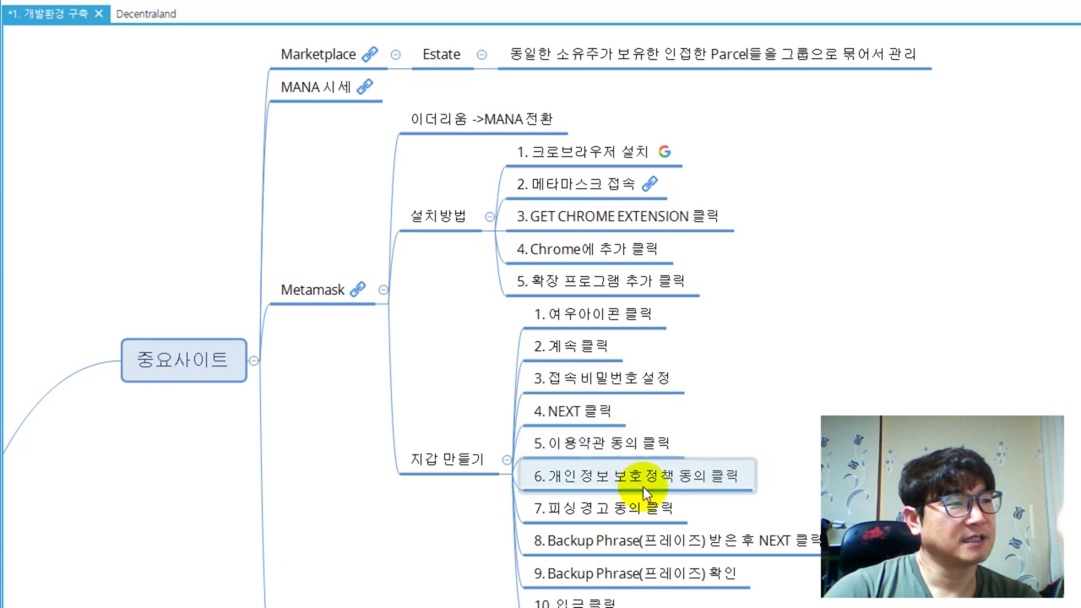
pyautogui.scroll(-3, 857, 419)
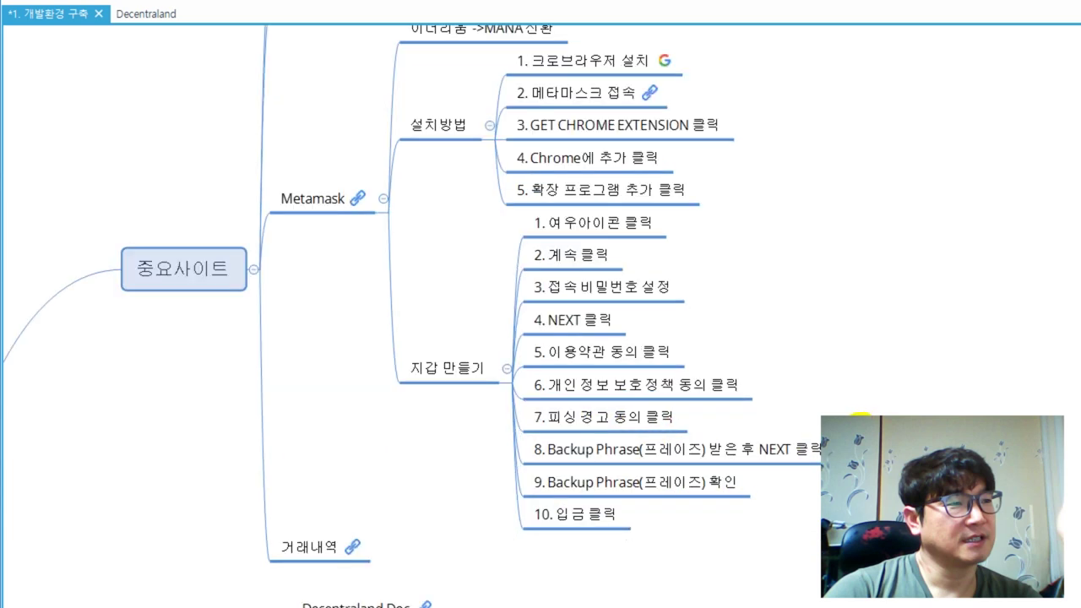
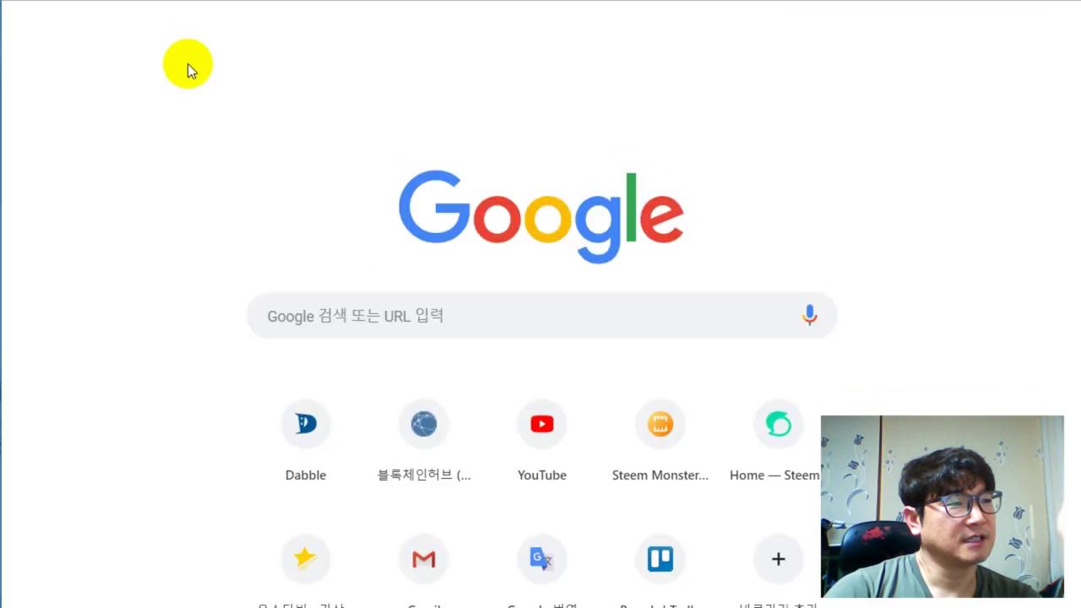
# Search Google for 'coinone' and open the coinone.co.kr exchange home page.
pyautogui.write('coinone')
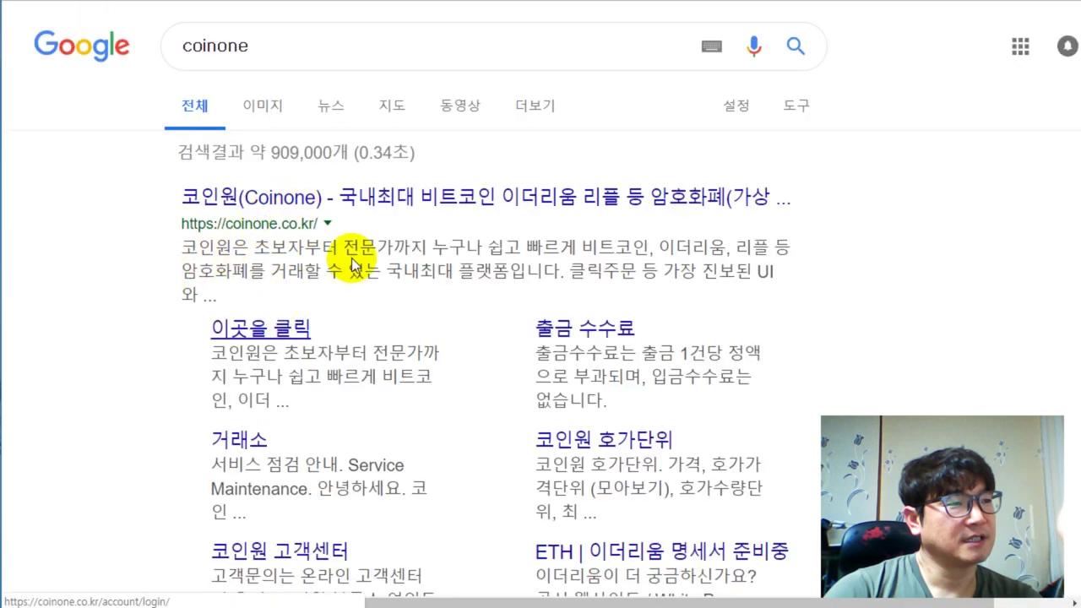
pyautogui.click(417, 203)
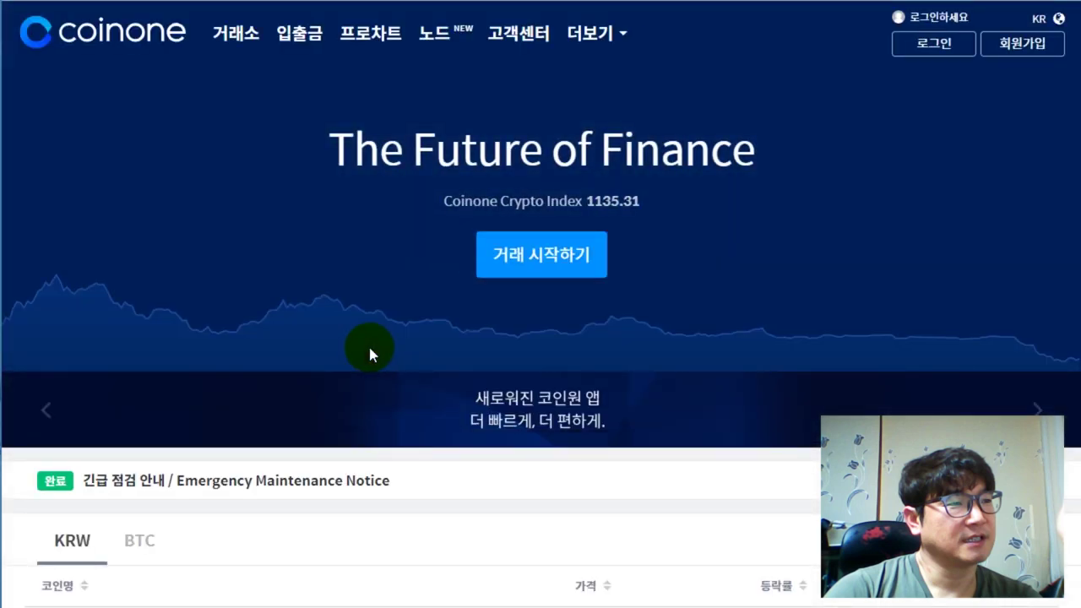
# Log in to Coinone with the saved credentials and the one-time OTP code.
pyautogui.click(568, 274)
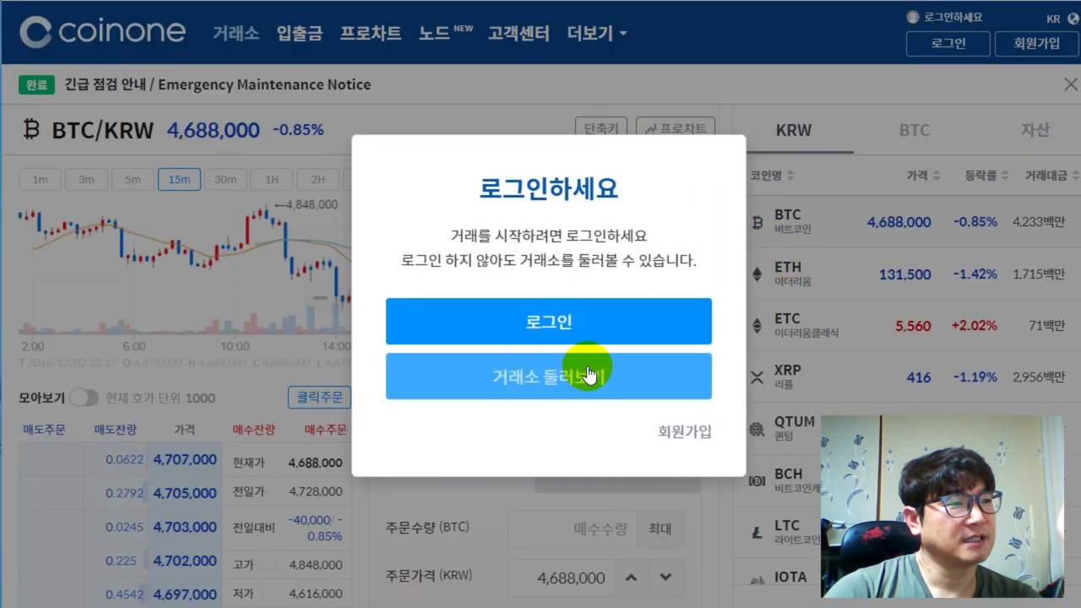
pyautogui.click(603, 324)
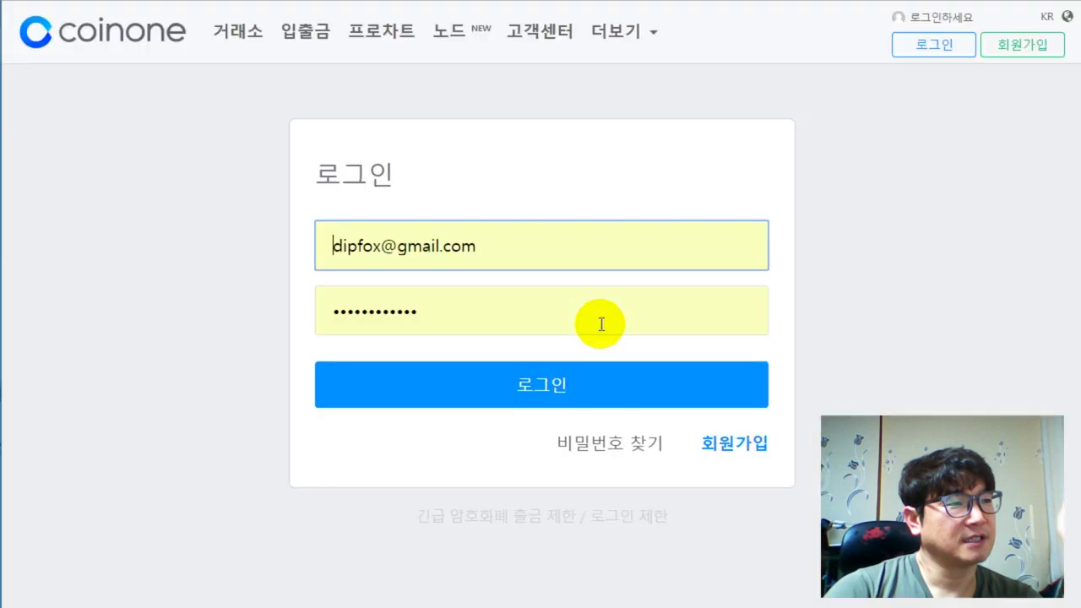
pyautogui.click(552, 388)
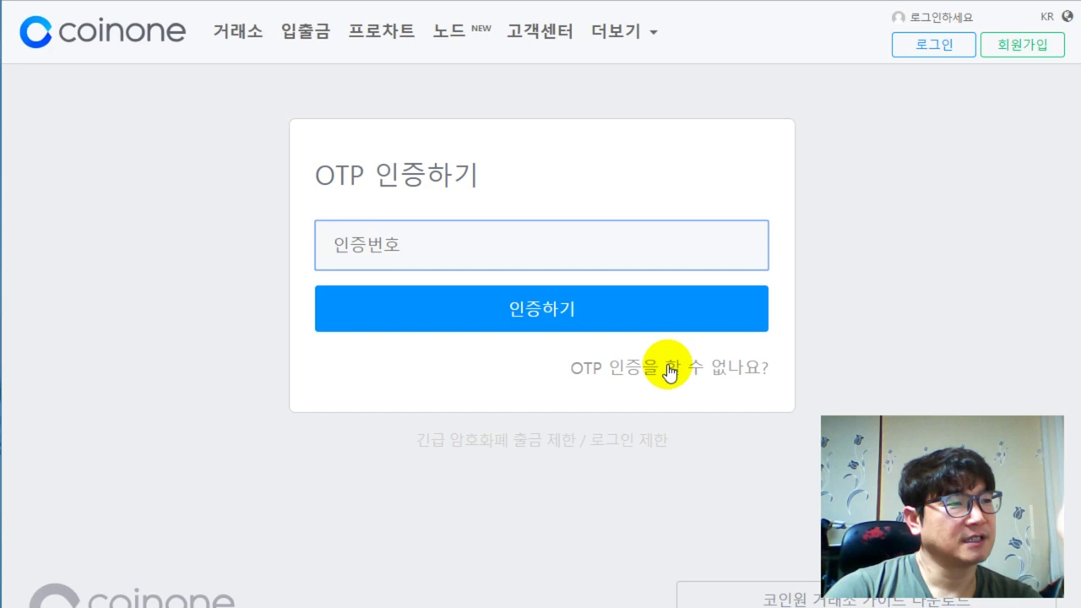
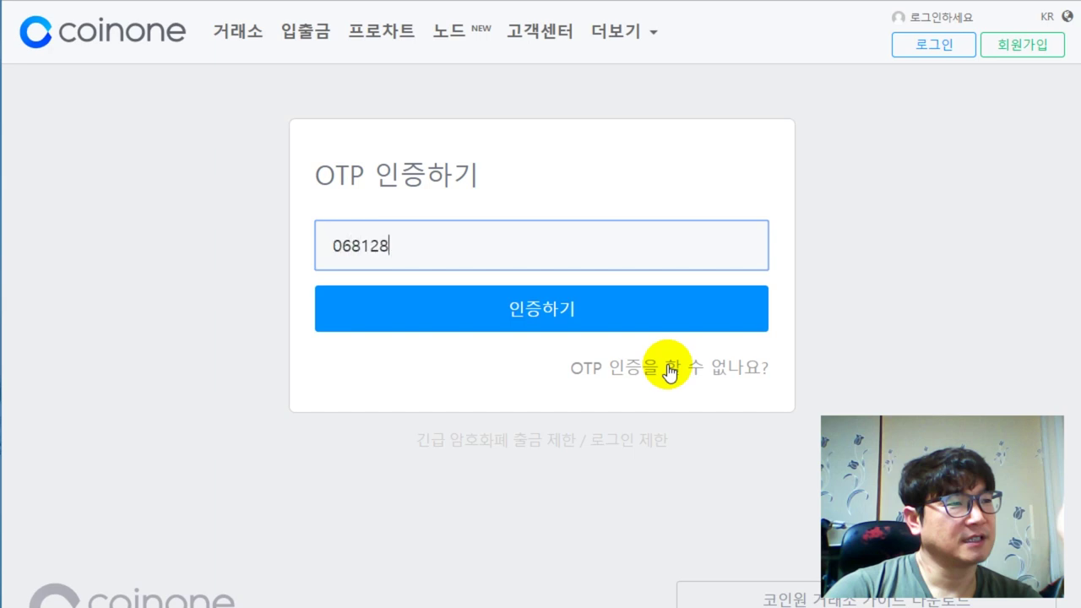
pyautogui.press('Return')
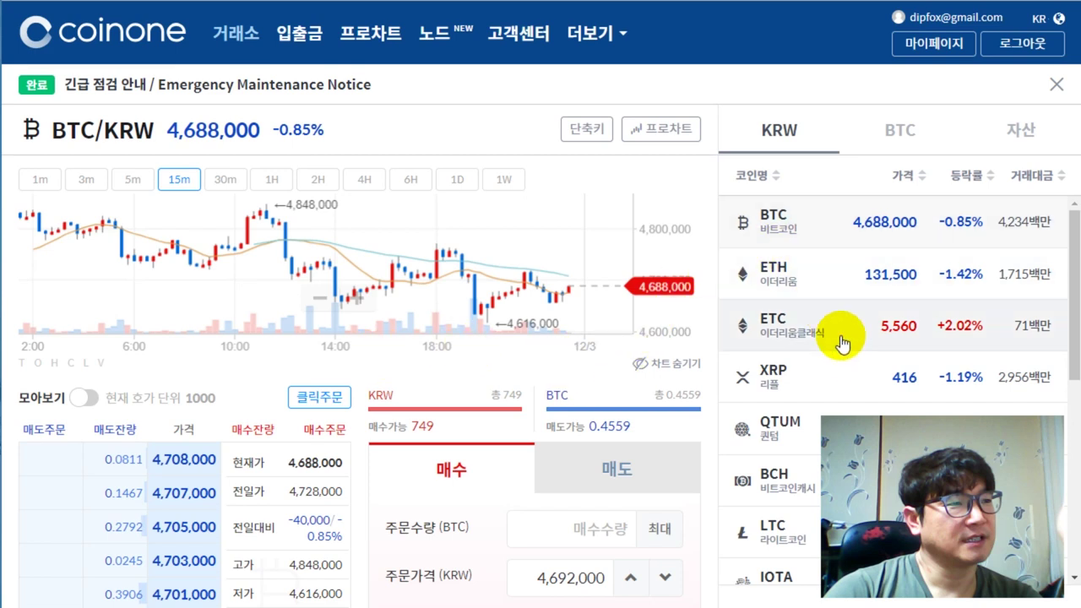
# Open the 마이페이지 account page and look it over.
pyautogui.click(950, 54)
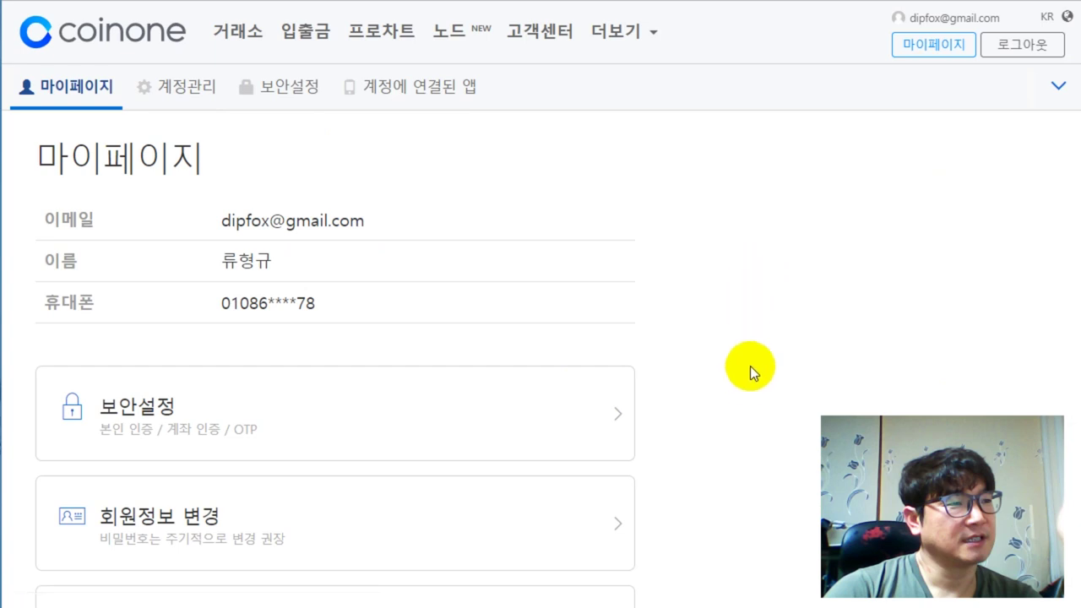
pyautogui.scroll(-5, 750, 371)
pyautogui.scroll(5, 752, 384)
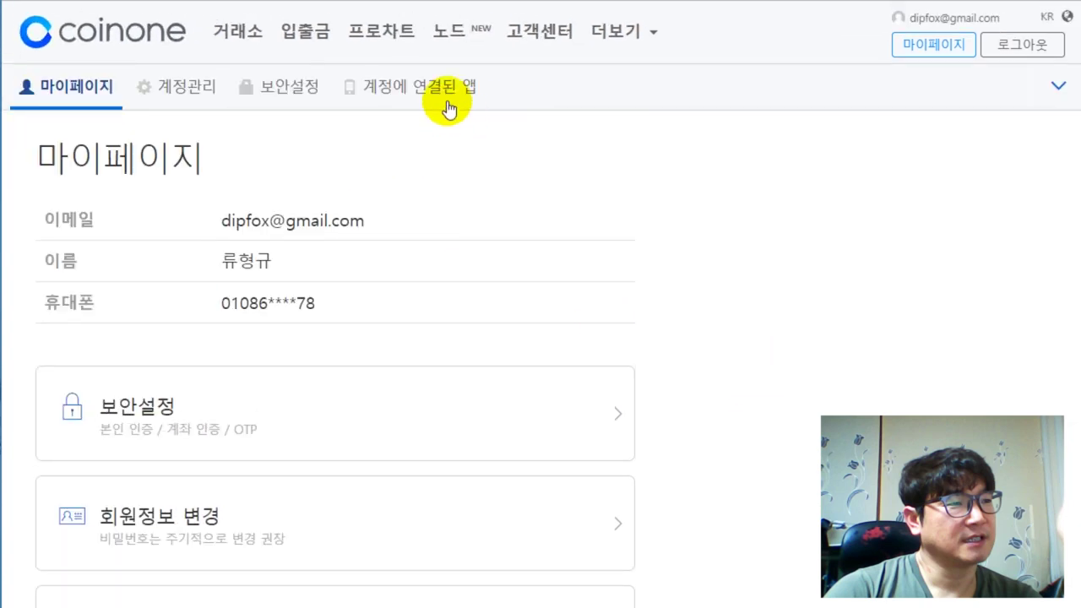
# Open 입출금, dismiss the campaign notice, and review holdings totalling 4,669,651 KRW, including 6.14521439 BCH.
pyautogui.click(1032, 44)
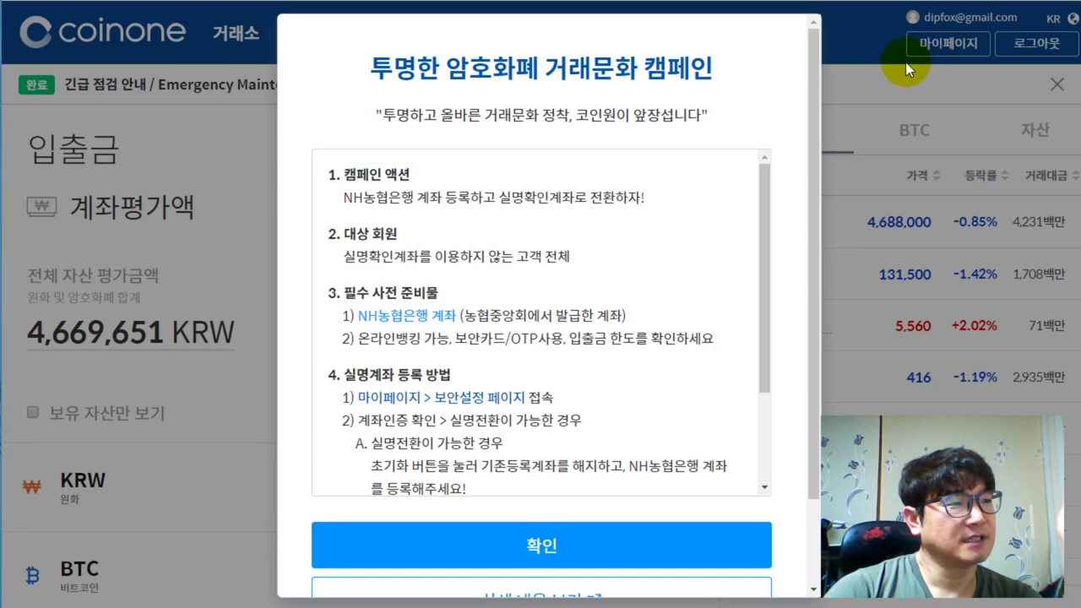
pyautogui.click(605, 534)
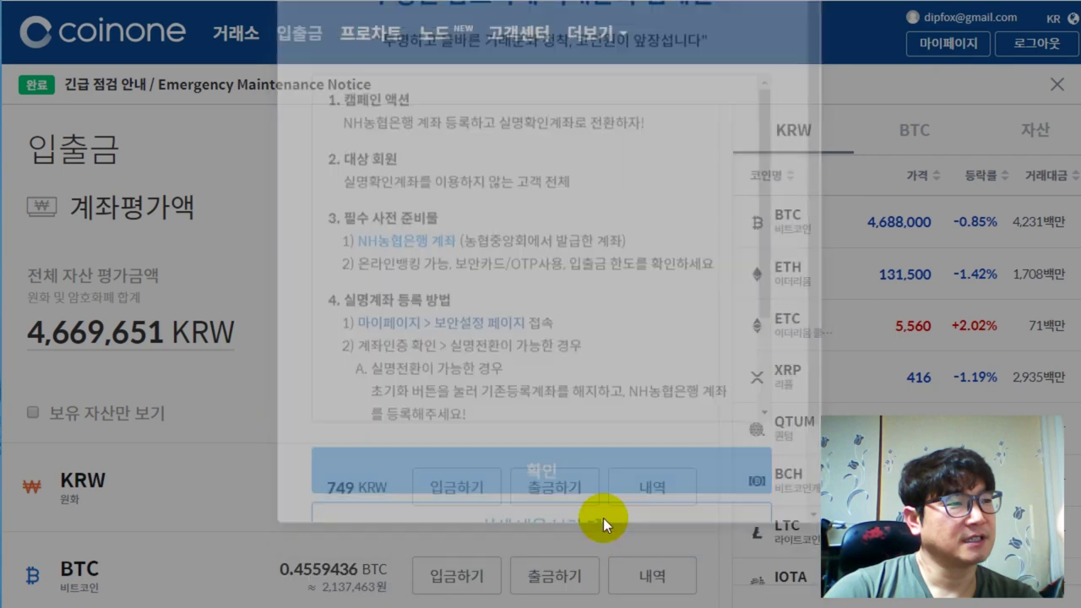
pyautogui.scroll(-3, 604, 366)
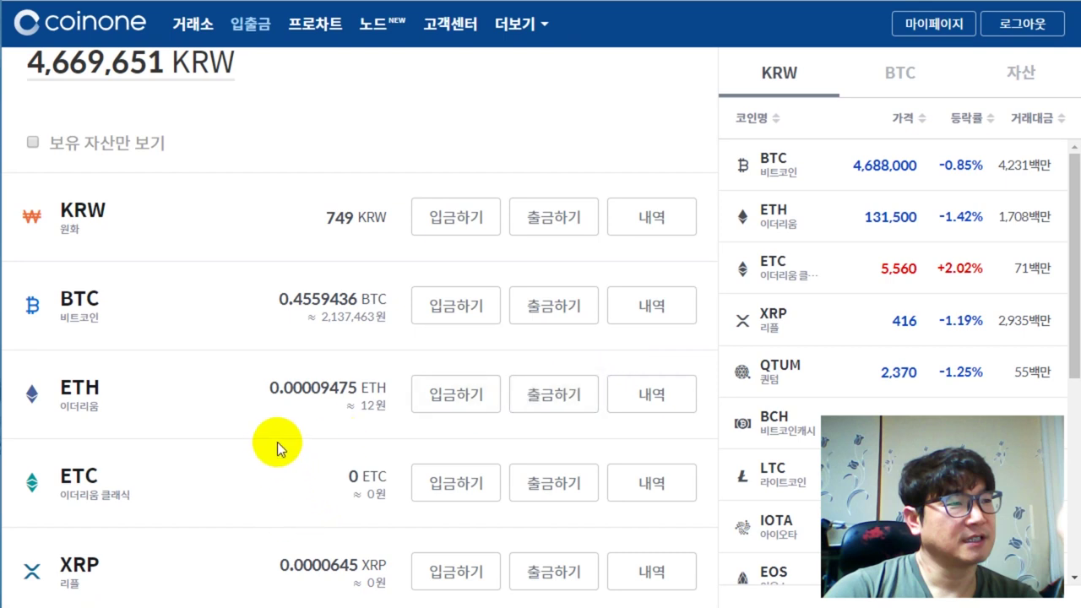
pyautogui.scroll(-2, 274, 427)
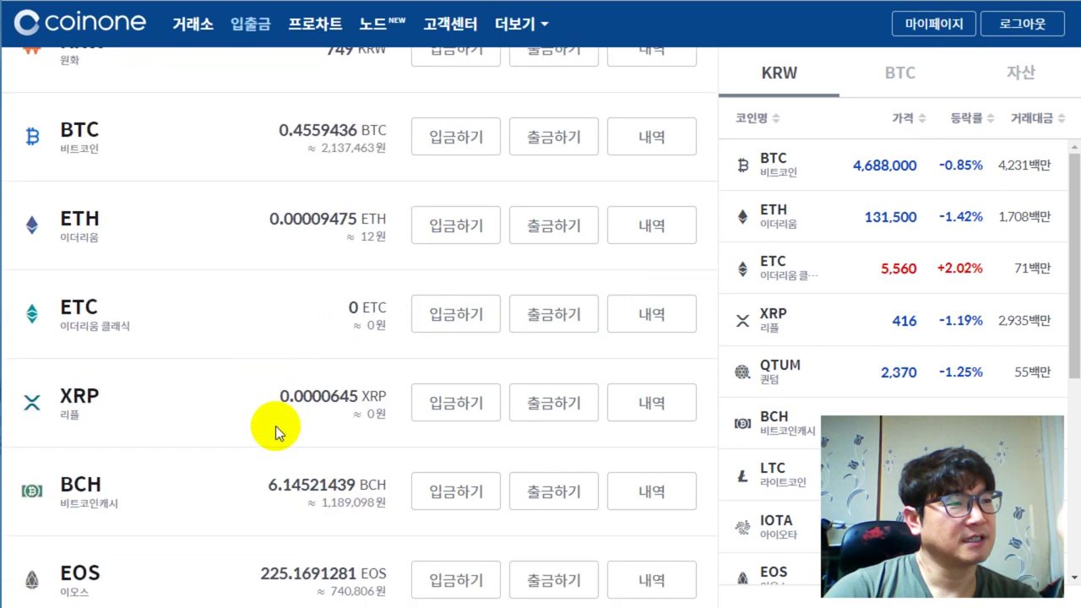
pyautogui.scroll(-1, 275, 426)
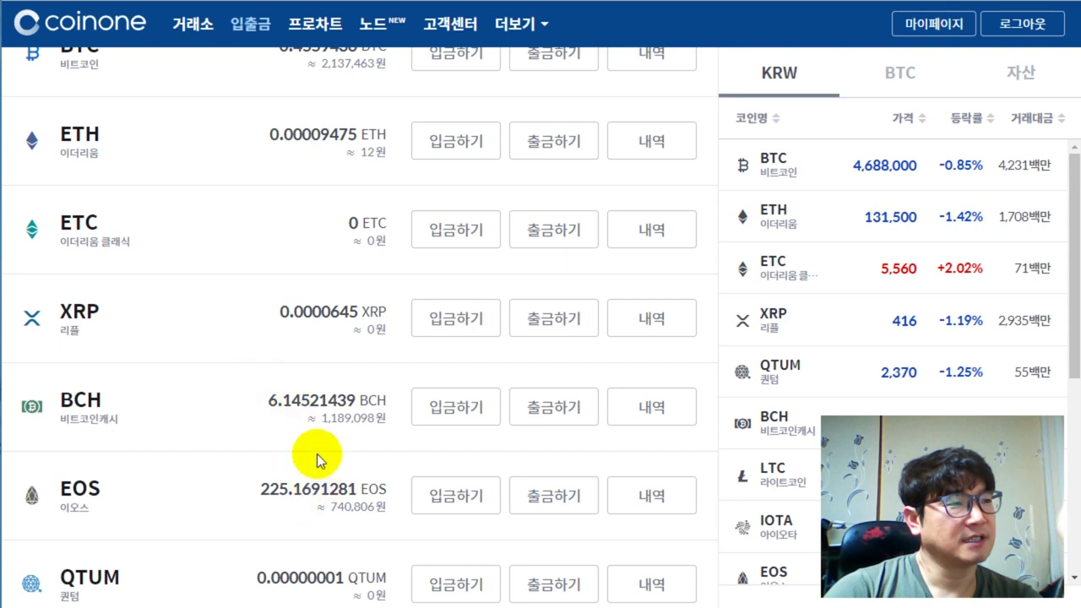
pyautogui.scroll(-3, 318, 458)
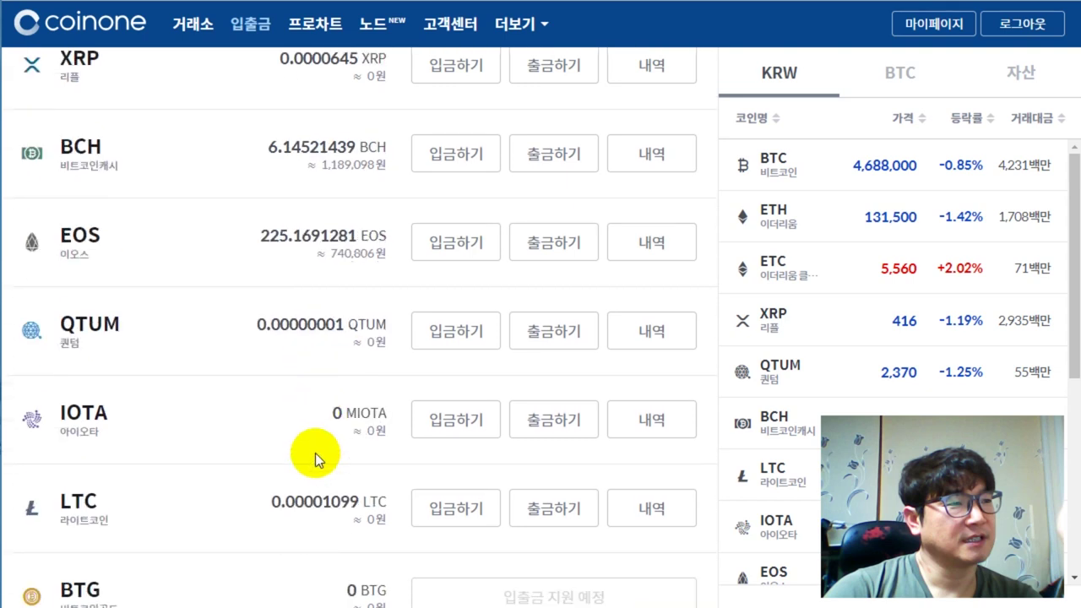
pyautogui.scroll(-2, 315, 452)
pyautogui.scroll(-2, 315, 454)
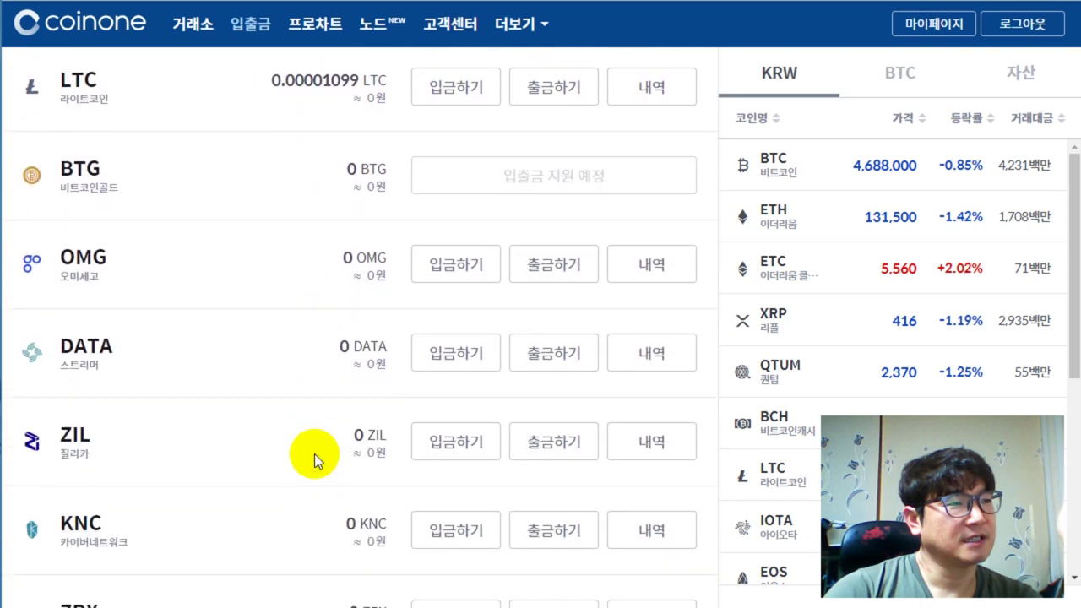
pyautogui.scroll(-1, 314, 454)
pyautogui.scroll(7, 315, 453)
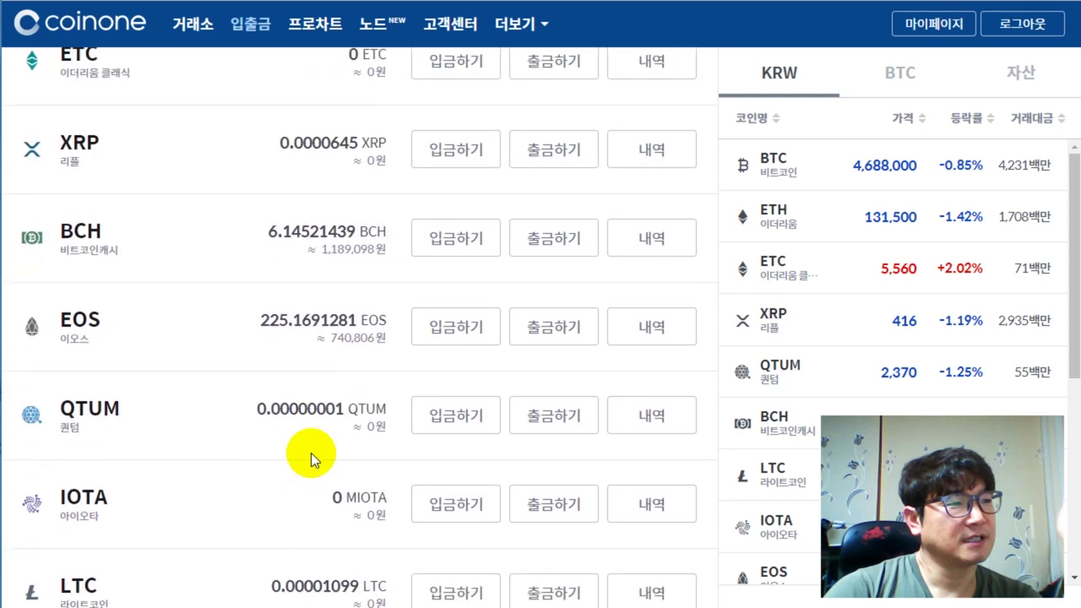
pyautogui.scroll(5, 384, 443)
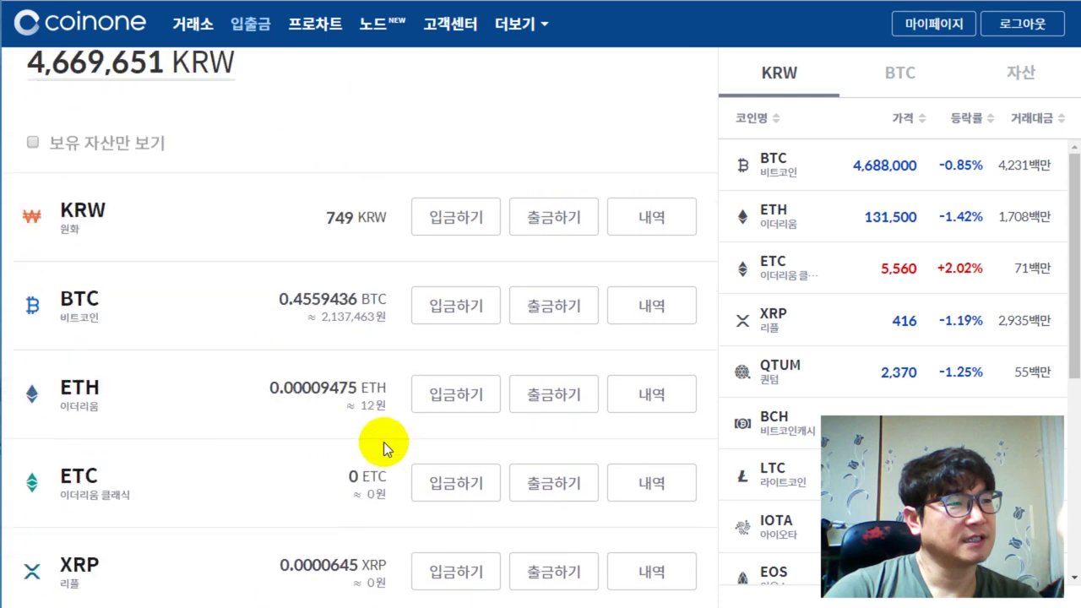
pyautogui.scroll(3, 390, 402)
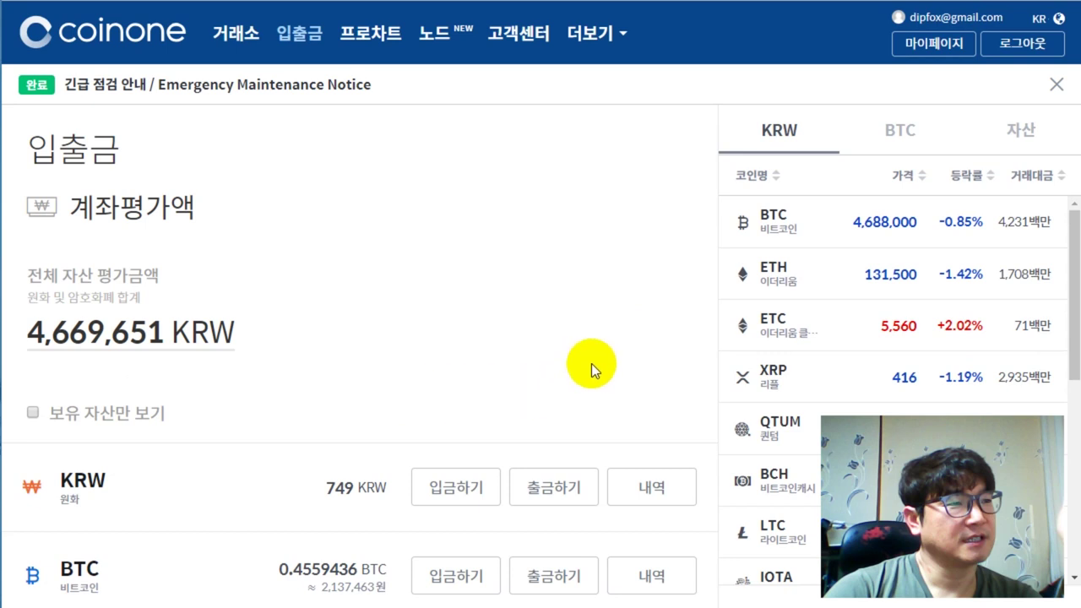
# Return to the exchange, switch to the BCH/KRW market, and select the sell (매도) form.
pyautogui.click(245, 34)
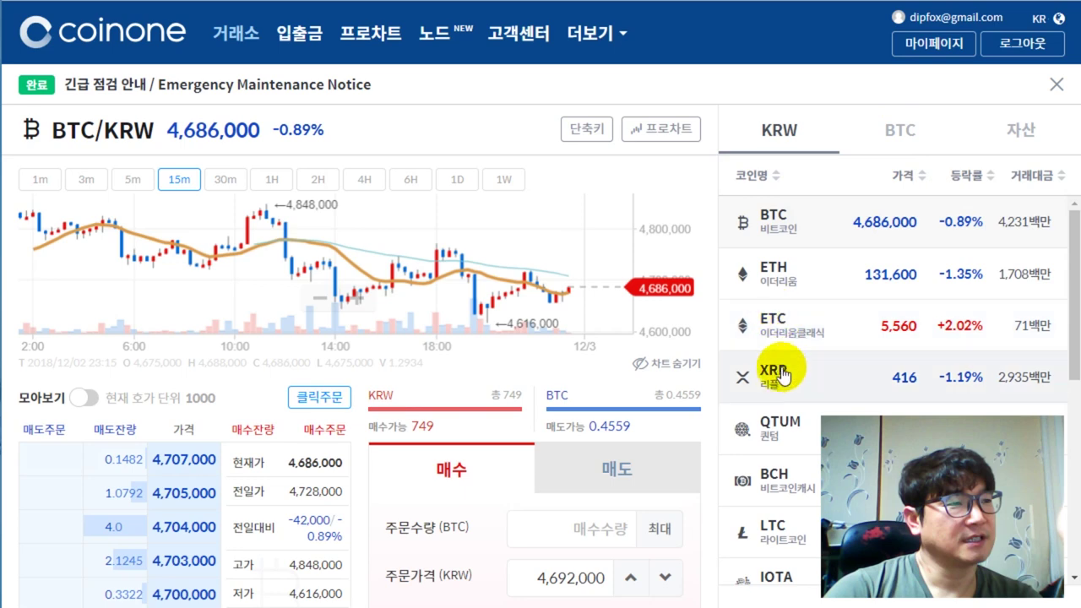
pyautogui.scroll(-2, 777, 359)
pyautogui.click(771, 332)
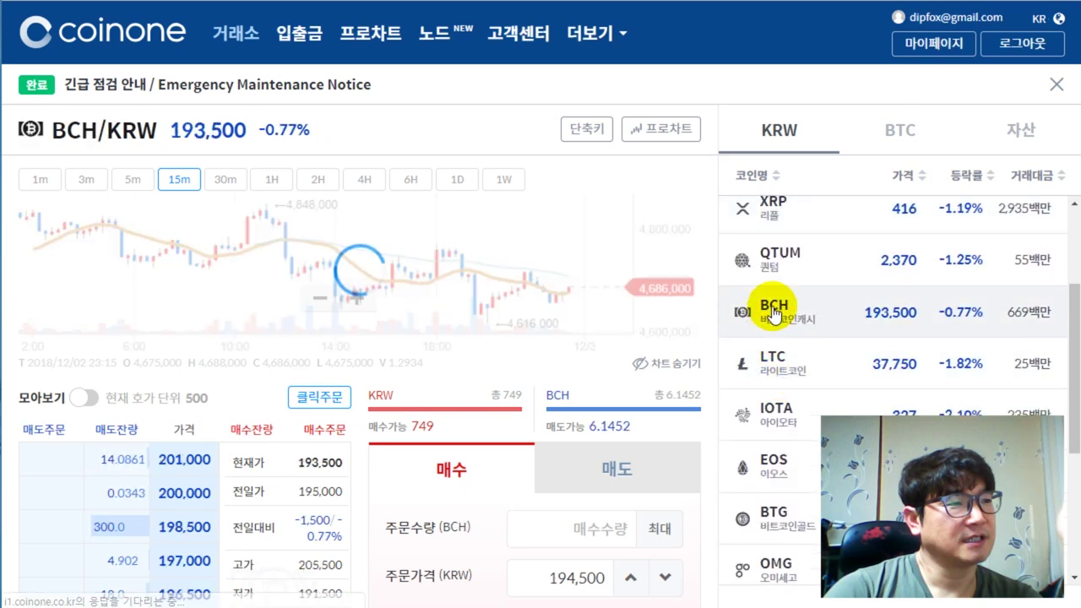
pyautogui.scroll(-2, 374, 446)
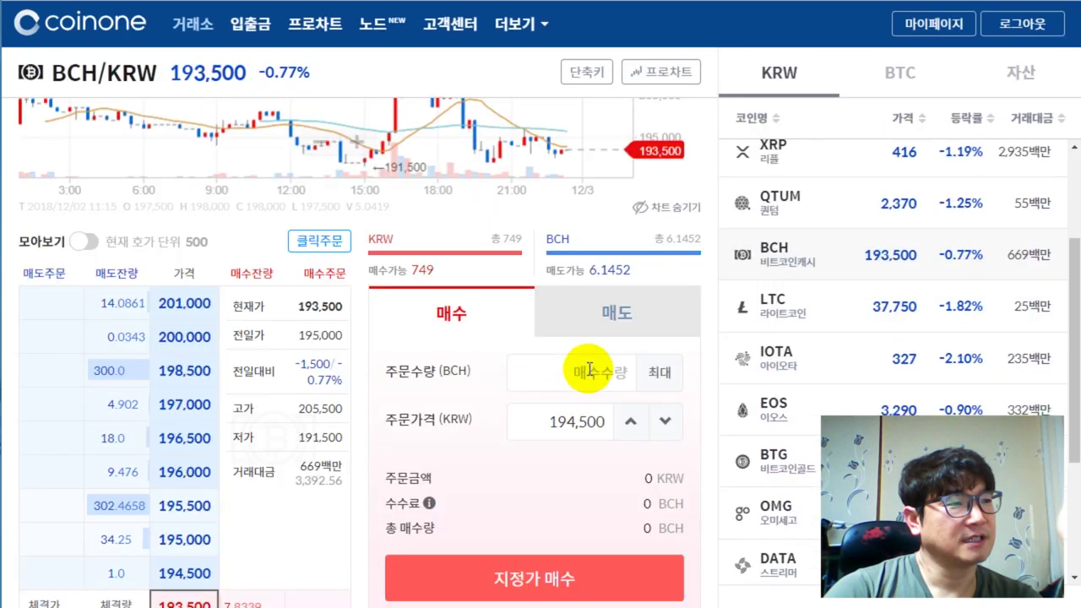
pyautogui.click(554, 334)
# Place a limit sell of 2.1452 BCH at 193,500 KRW.
pyautogui.click(548, 366)
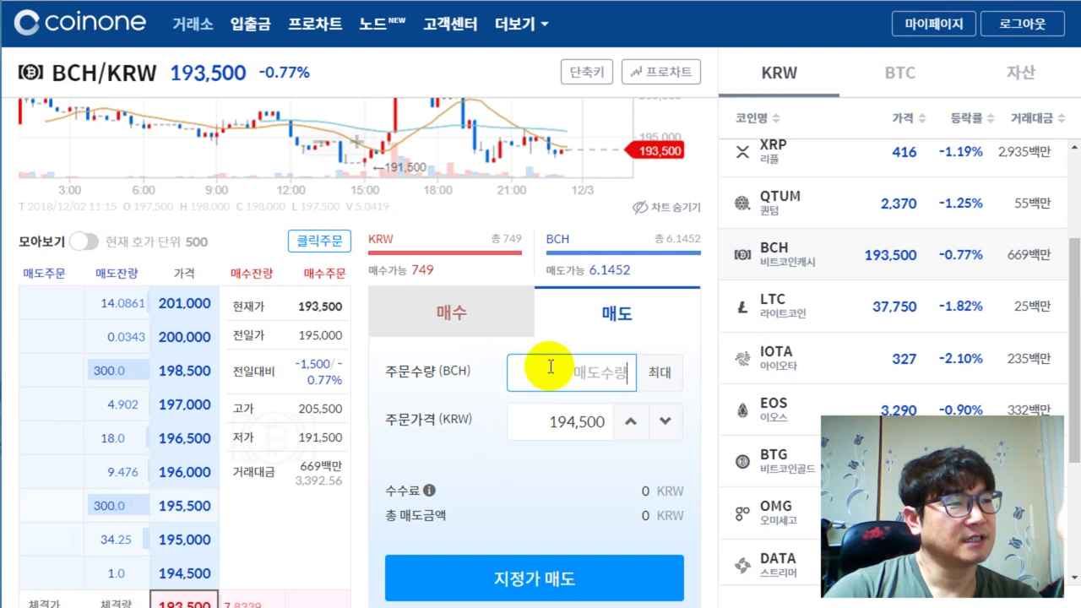
pyautogui.write('2')
pyautogui.click(658, 371)
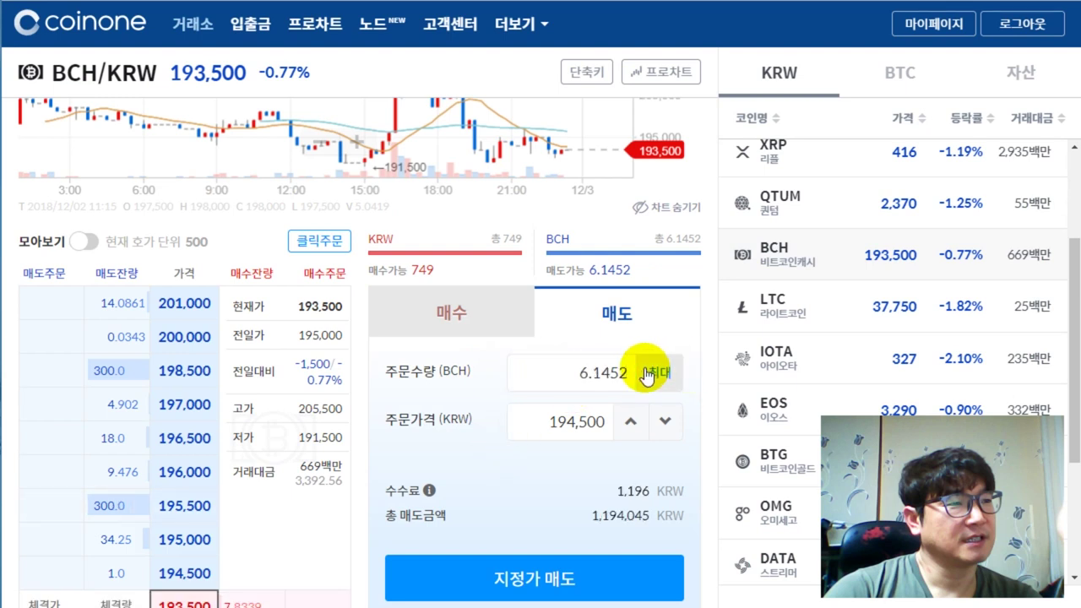
pyautogui.click(578, 381)
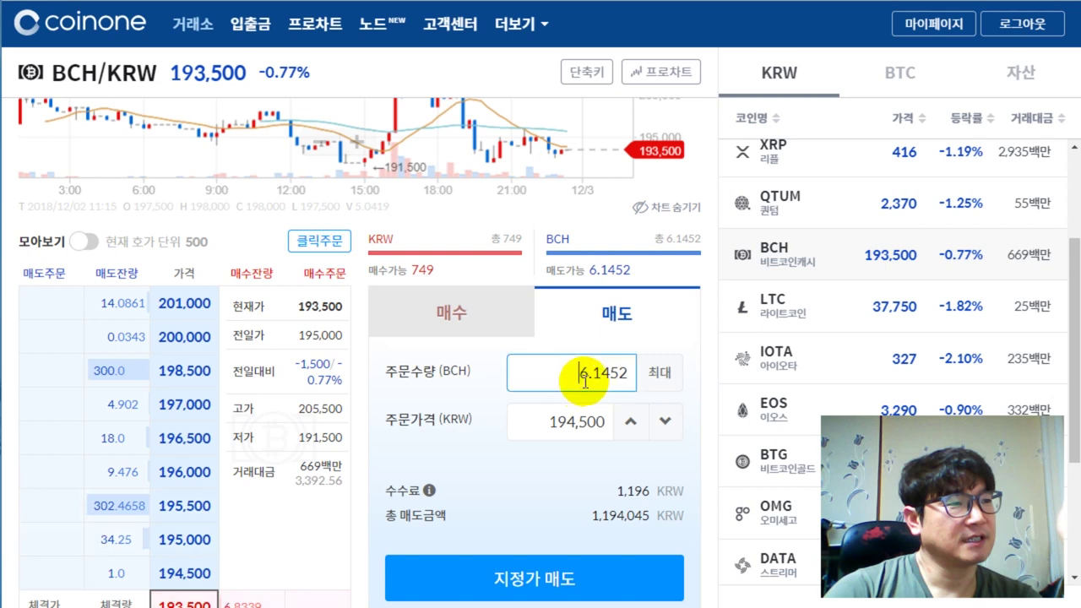
pyautogui.moveTo(585, 380); pyautogui.dragTo(592, 380)
pyautogui.write('2')
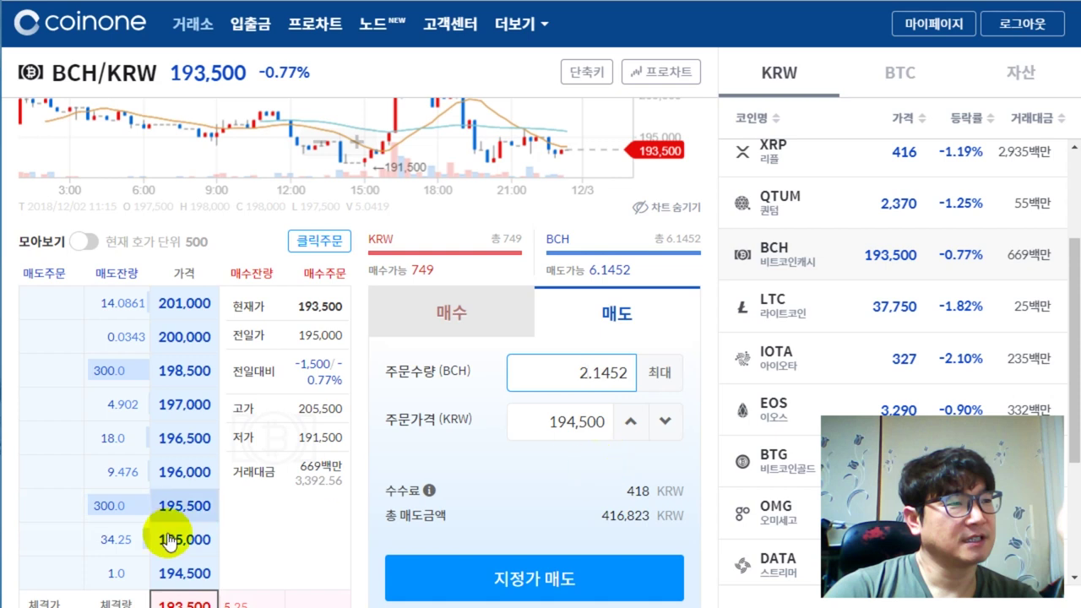
pyautogui.scroll(-2, 173, 549)
pyautogui.click(188, 407)
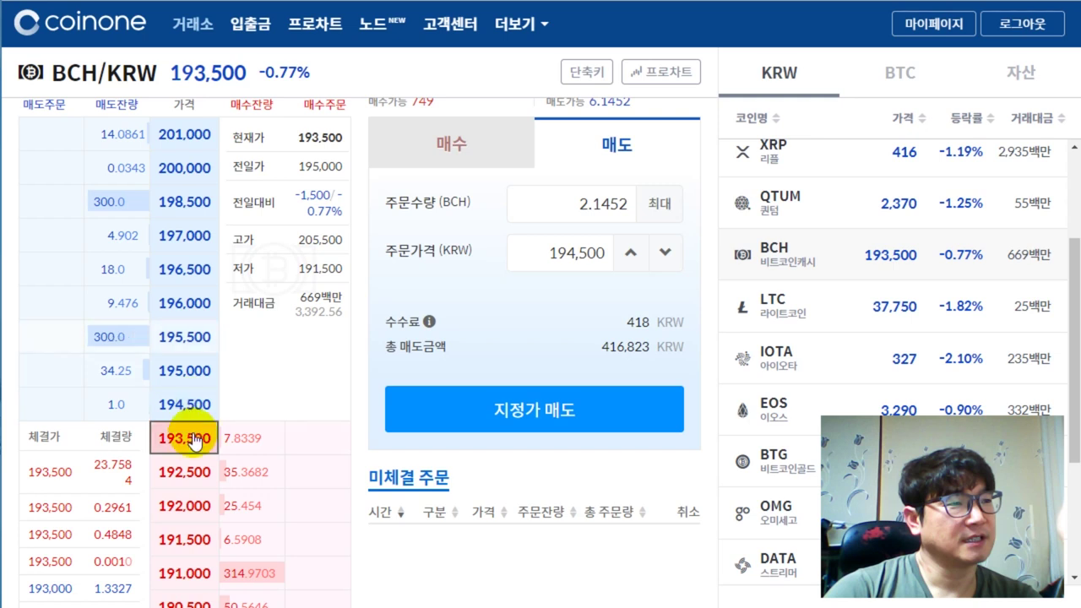
pyautogui.click(192, 438)
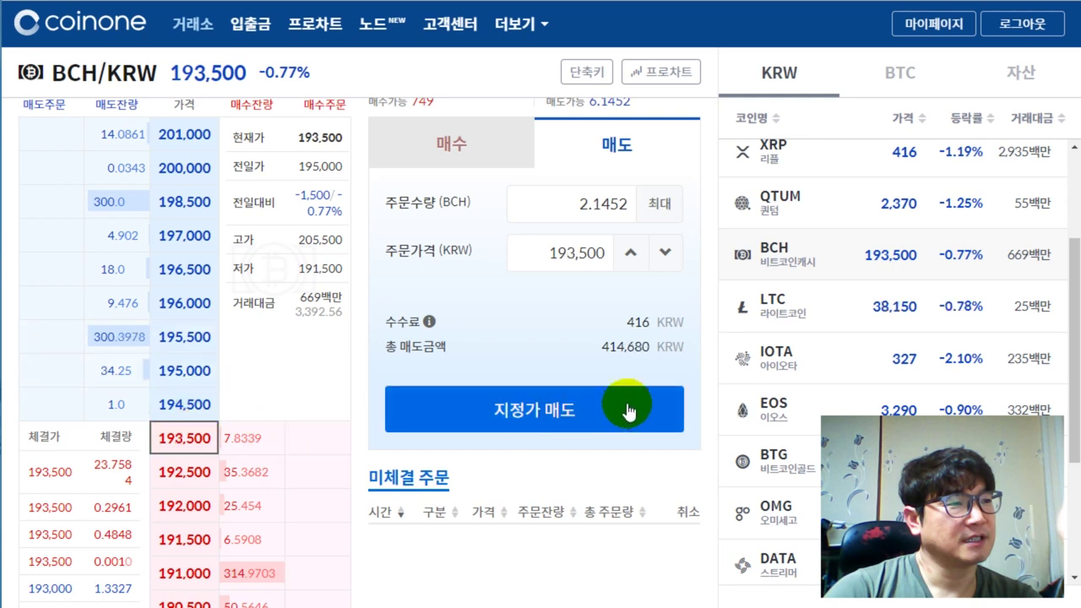
pyautogui.click(515, 414)
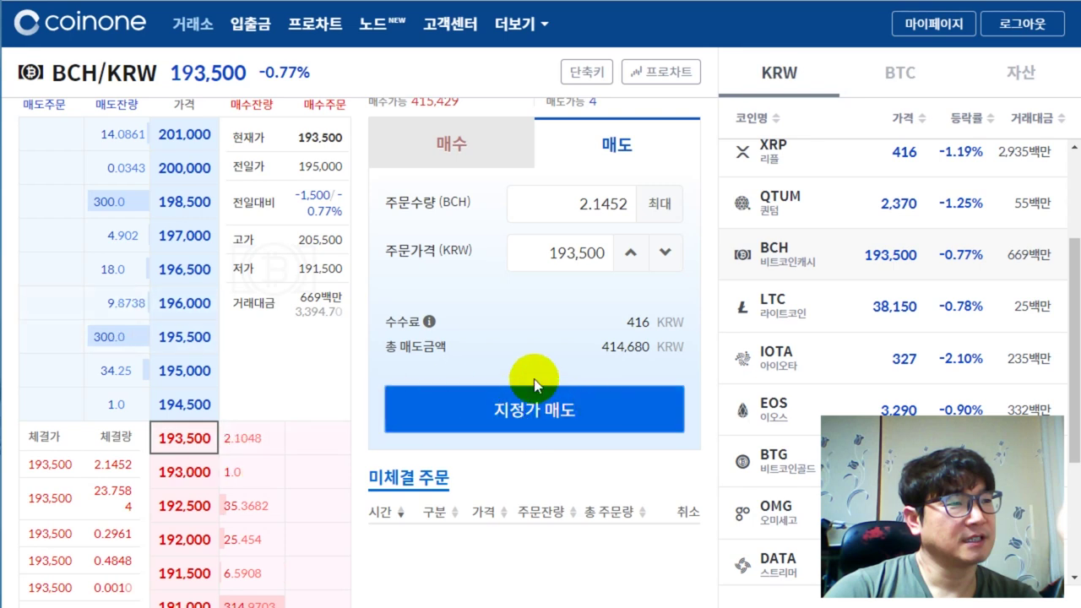
# Browse the KRW coin list, then switch it to BTC-quoted markets and scroll to BSV.
pyautogui.scroll(2, 717, 358)
pyautogui.scroll(-5, 929, 397)
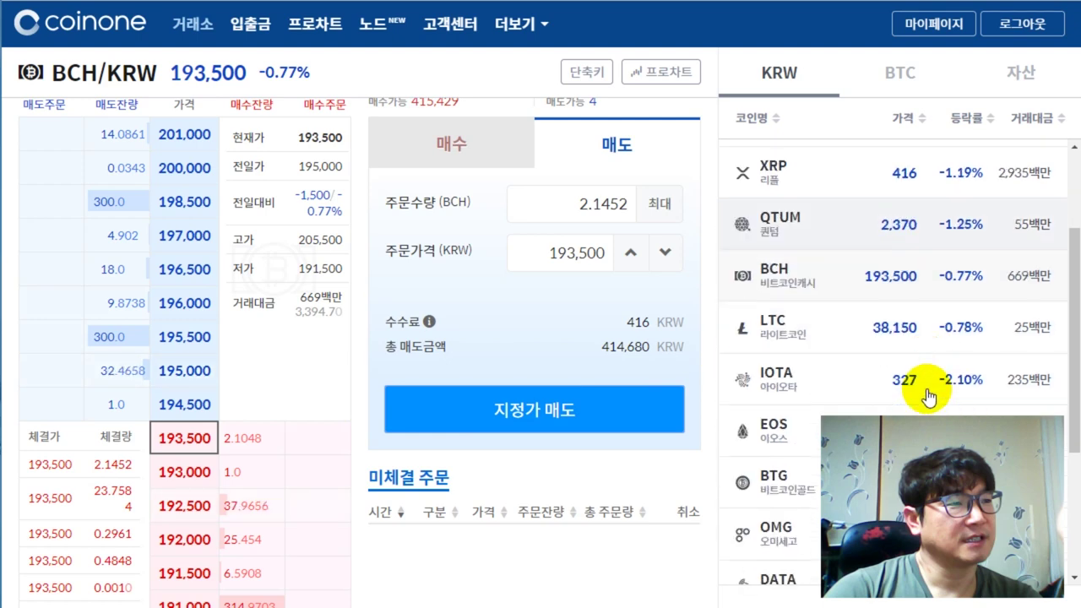
pyautogui.scroll(-2, 930, 397)
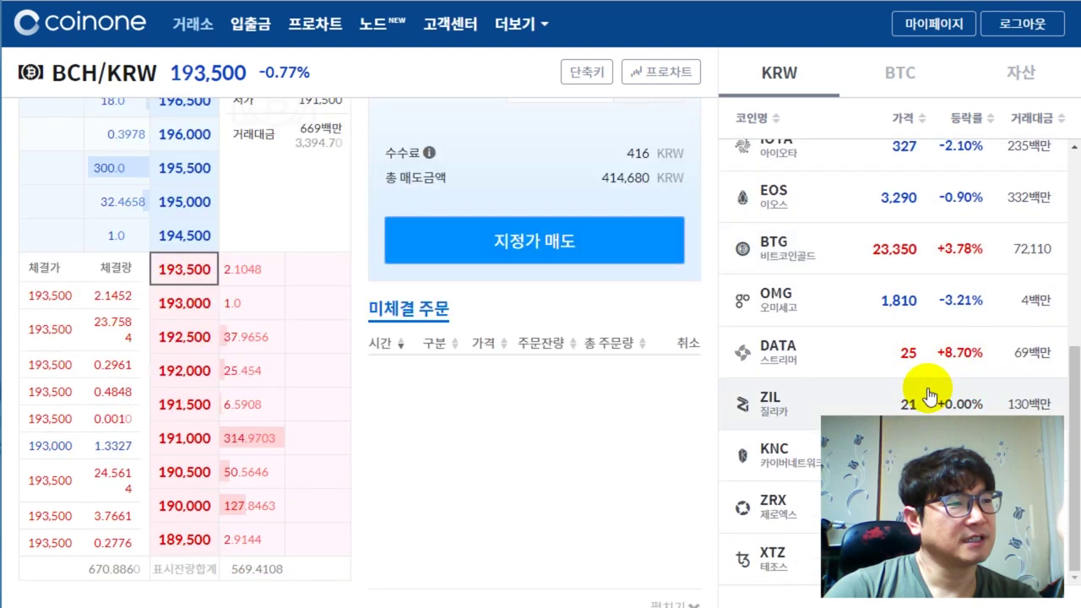
pyautogui.scroll(5, 929, 397)
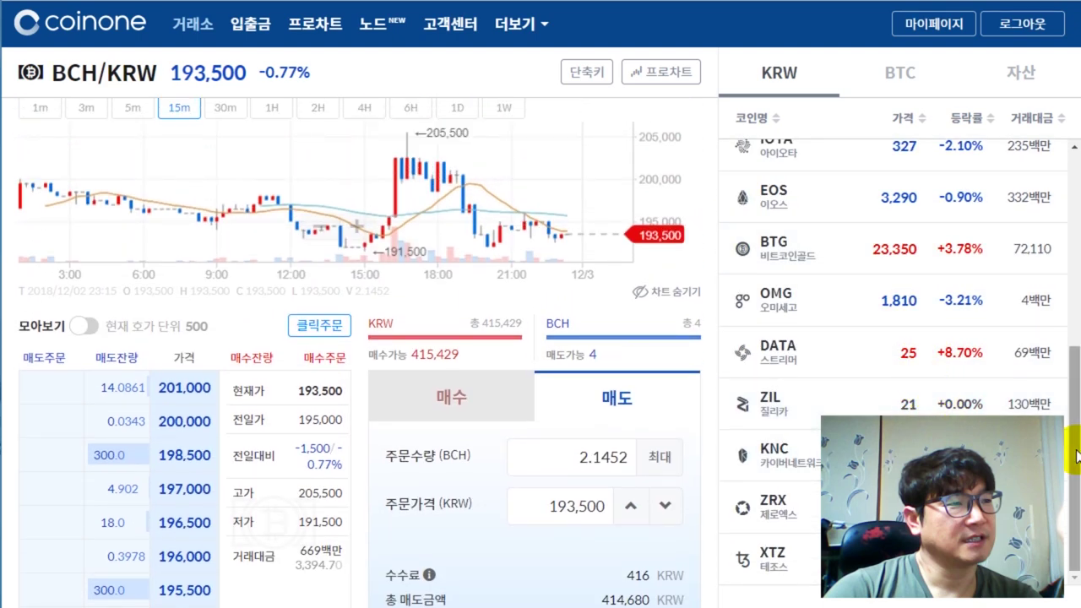
pyautogui.scroll(5, 1036, 379)
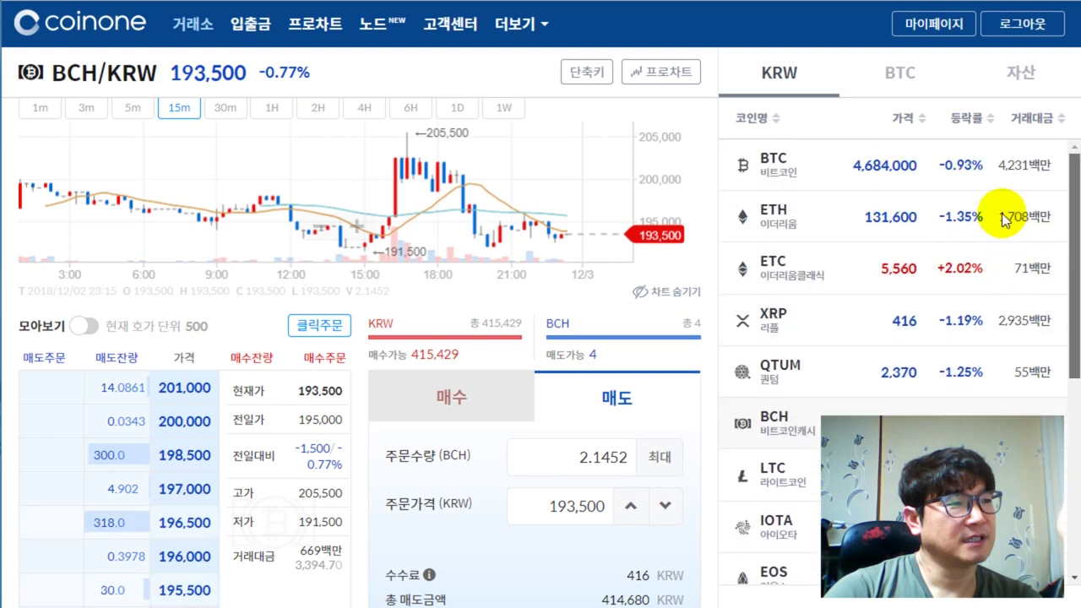
pyautogui.scroll(-3, 1032, 343)
pyautogui.scroll(-1, 895, 355)
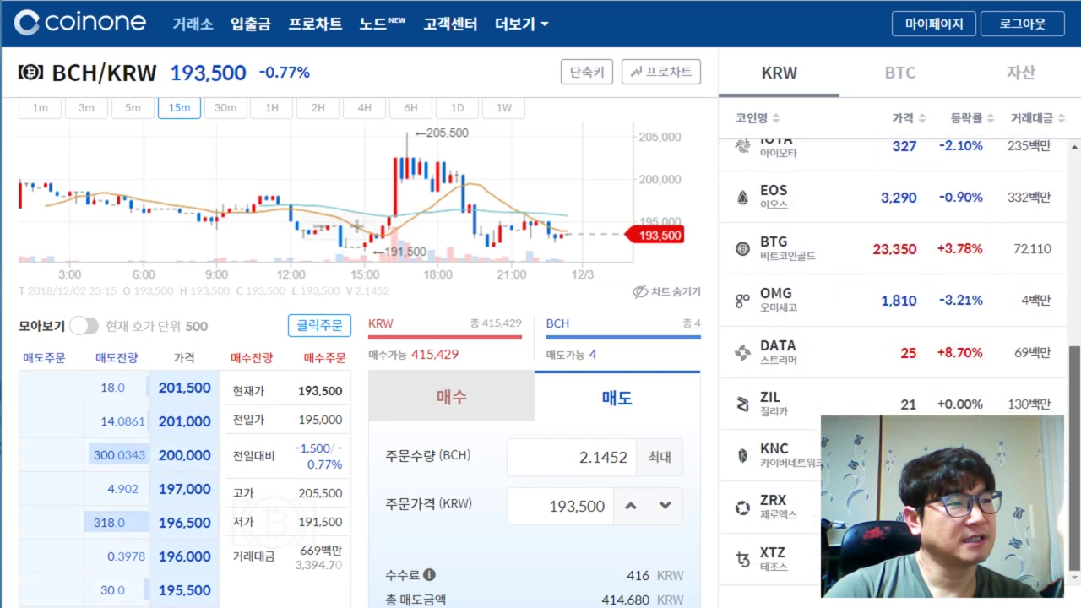
pyautogui.scroll(4, 1019, 342)
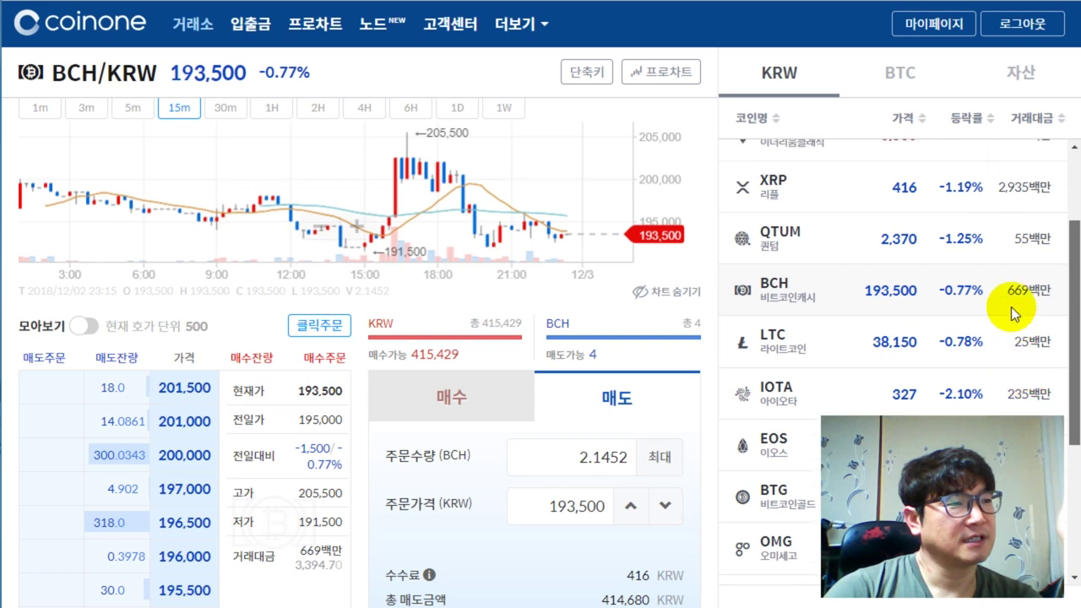
pyautogui.scroll(1, 1012, 279)
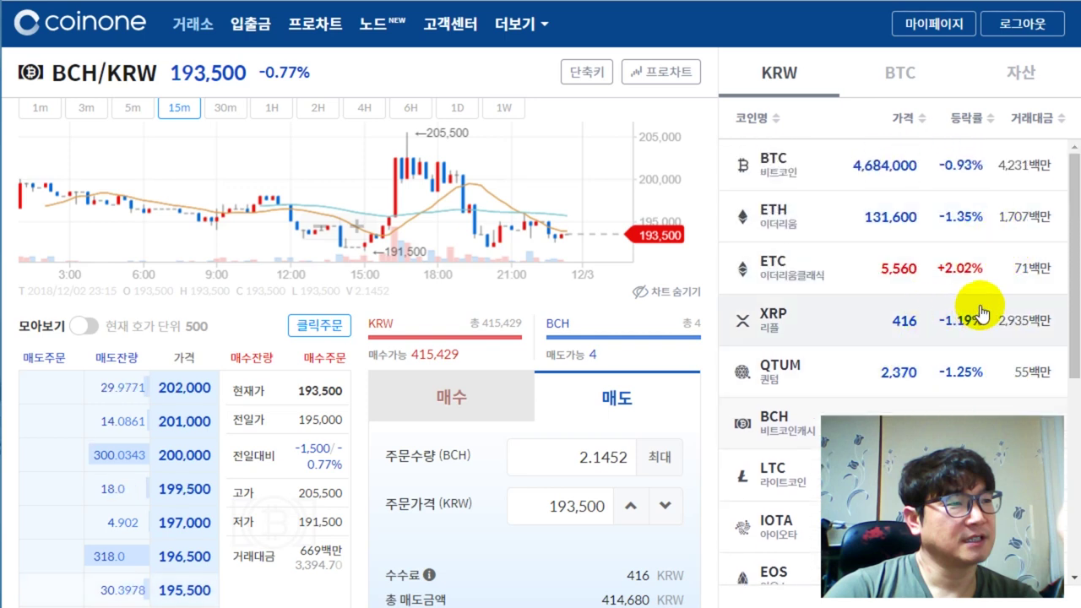
pyautogui.click(900, 72)
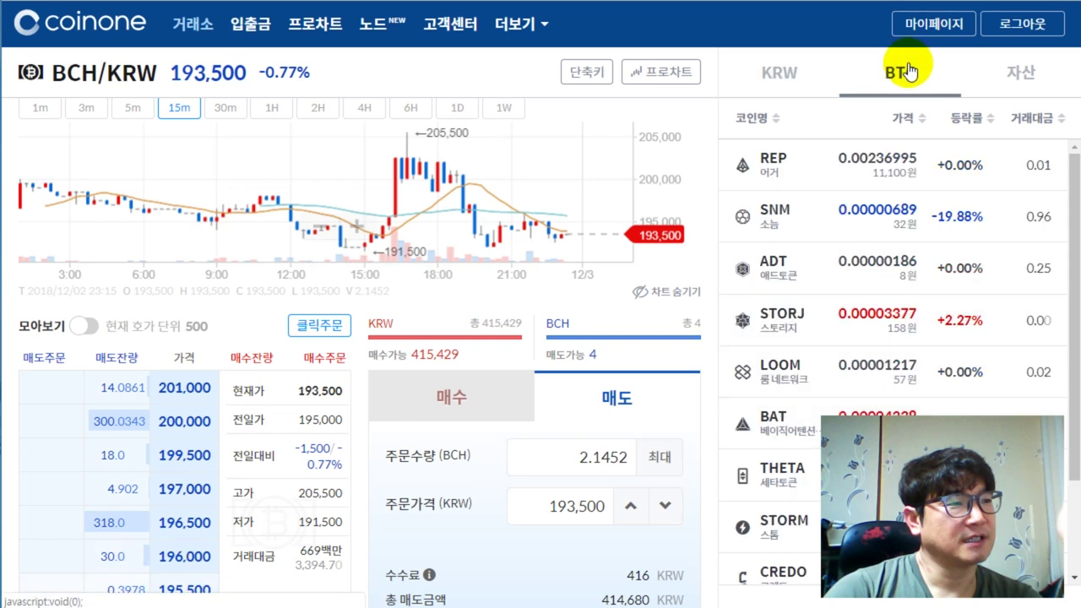
pyautogui.scroll(-2, 848, 388)
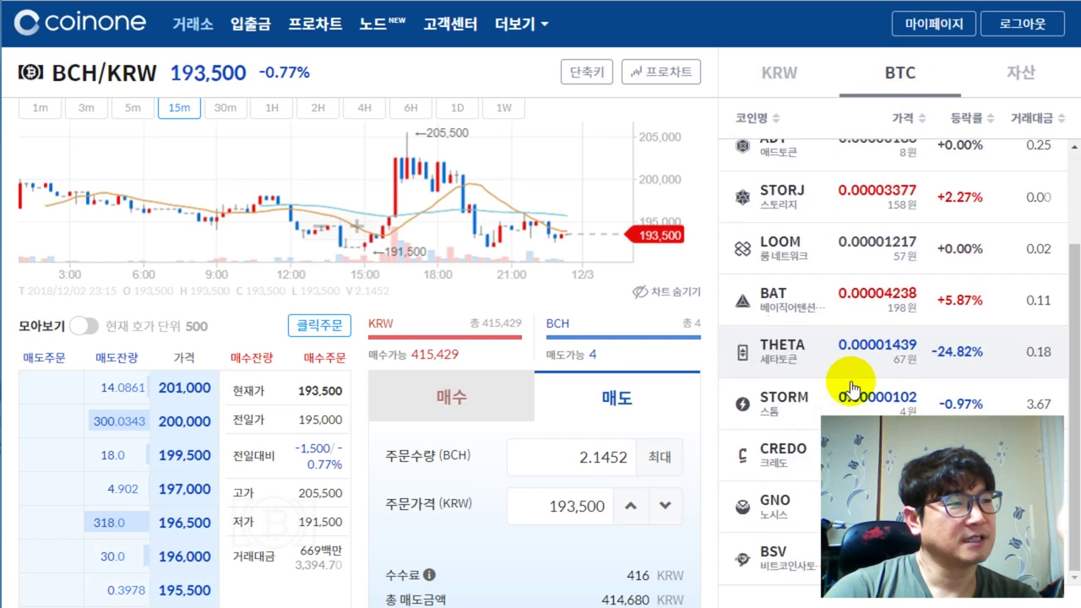
pyautogui.scroll(-3, 850, 387)
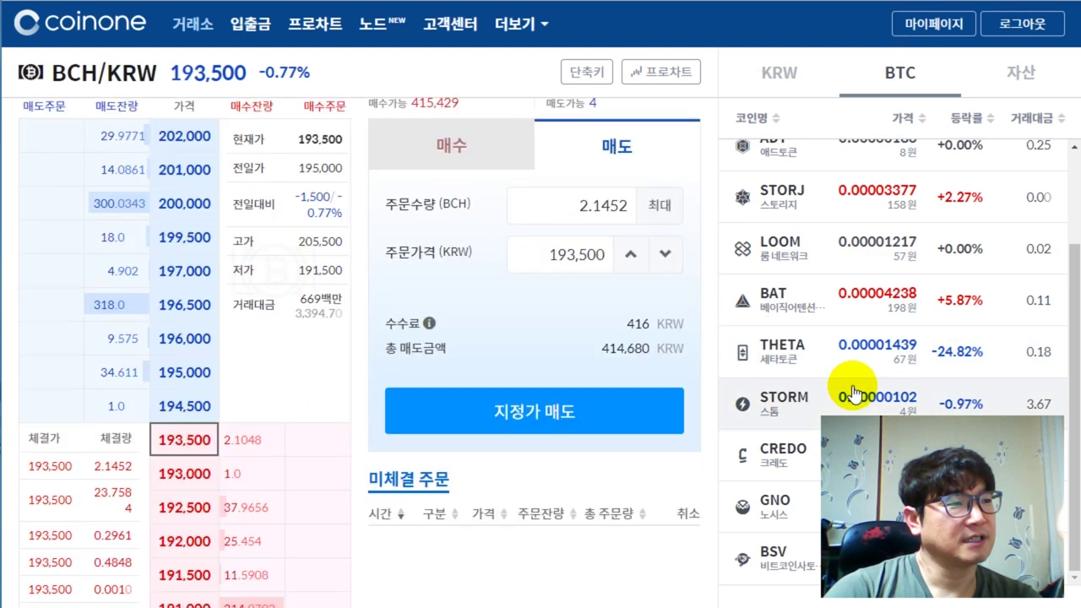
# Open the BSV/BTC market, accept the BTC market consent, and select the sell form.
pyautogui.click(784, 556)
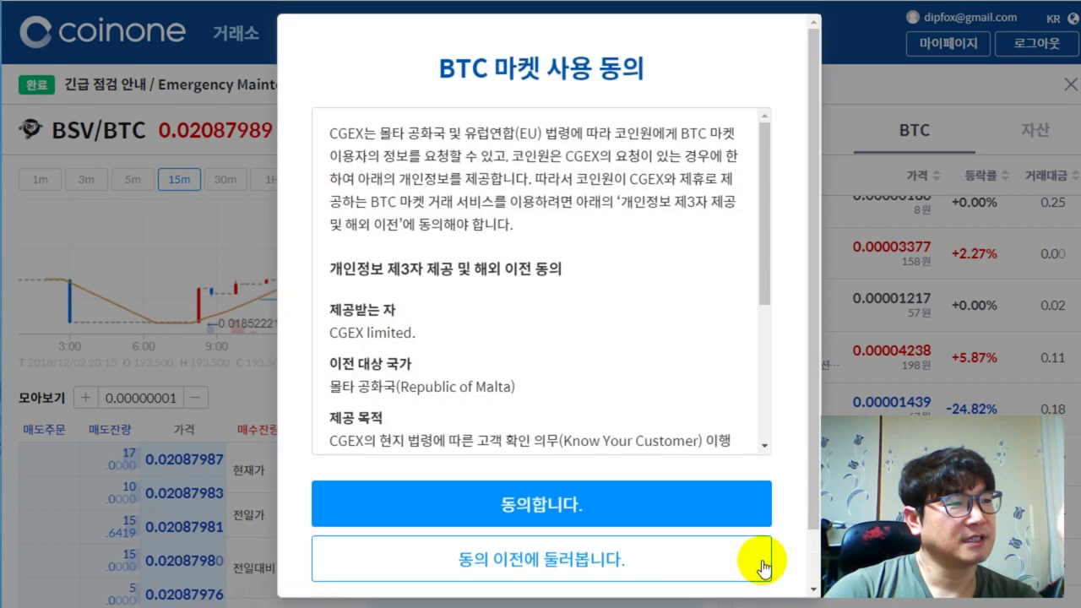
pyautogui.click(515, 504)
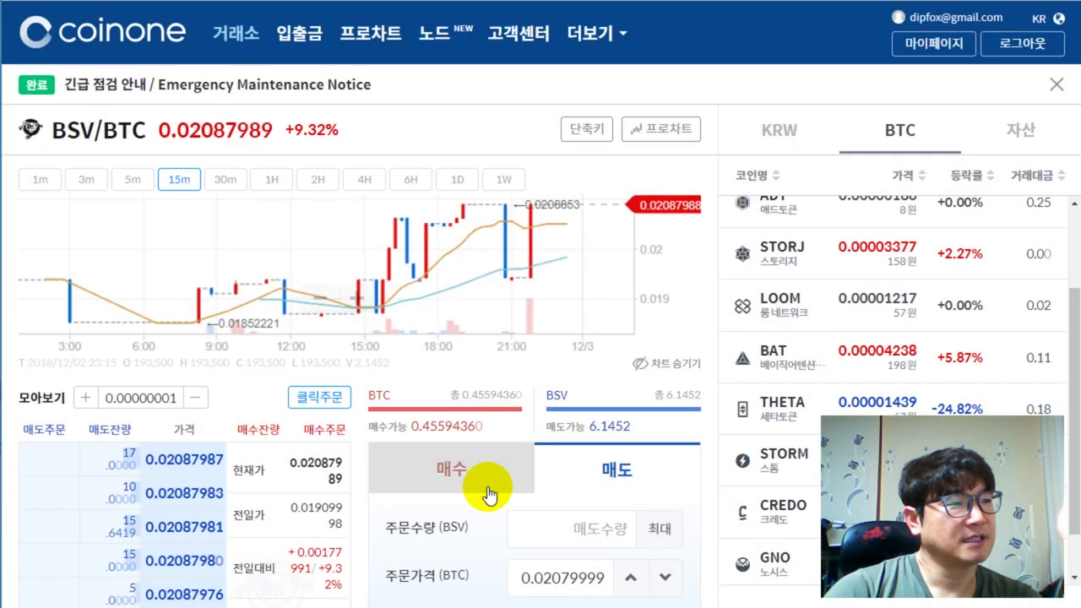
pyautogui.scroll(-1, 591, 430)
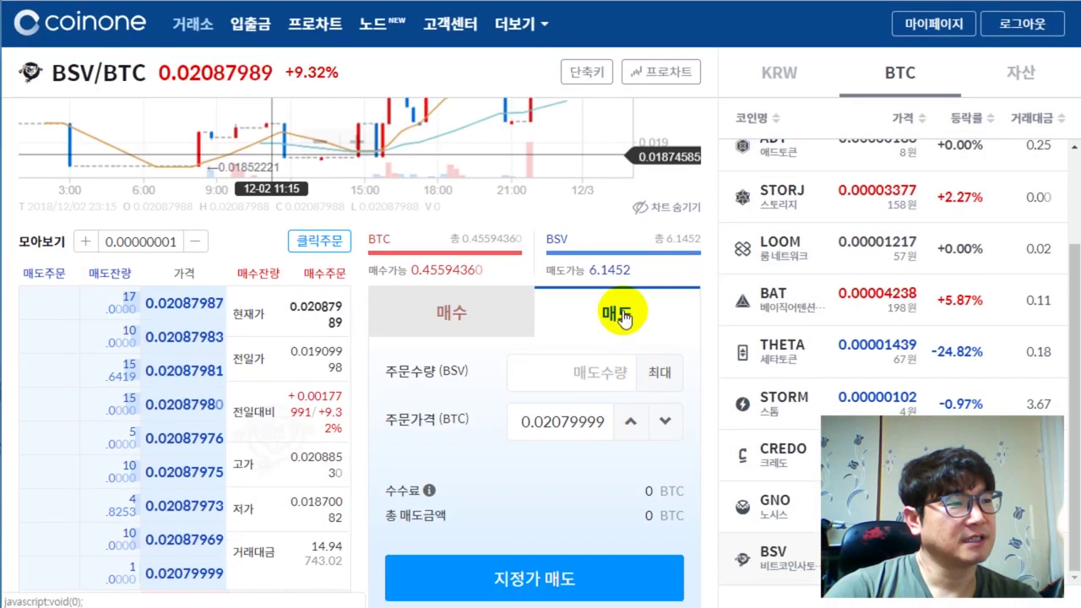
pyautogui.click(459, 316)
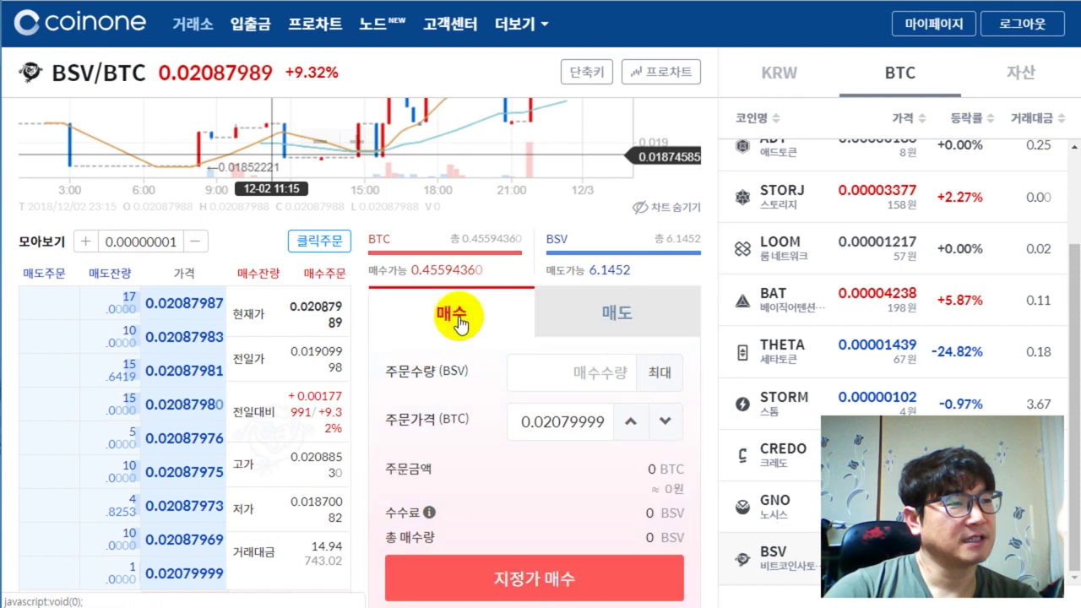
pyautogui.click(617, 311)
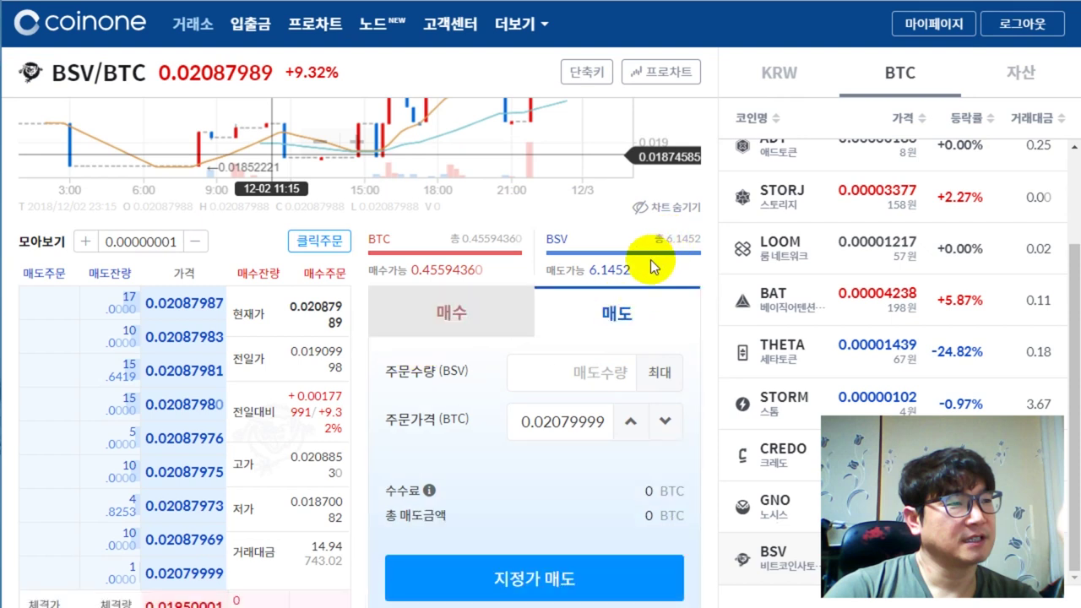
# Place a limit sell of 2.1452 BSV at 0.01950001 BTC.
pyautogui.click(616, 374)
pyautogui.write('6.1452')
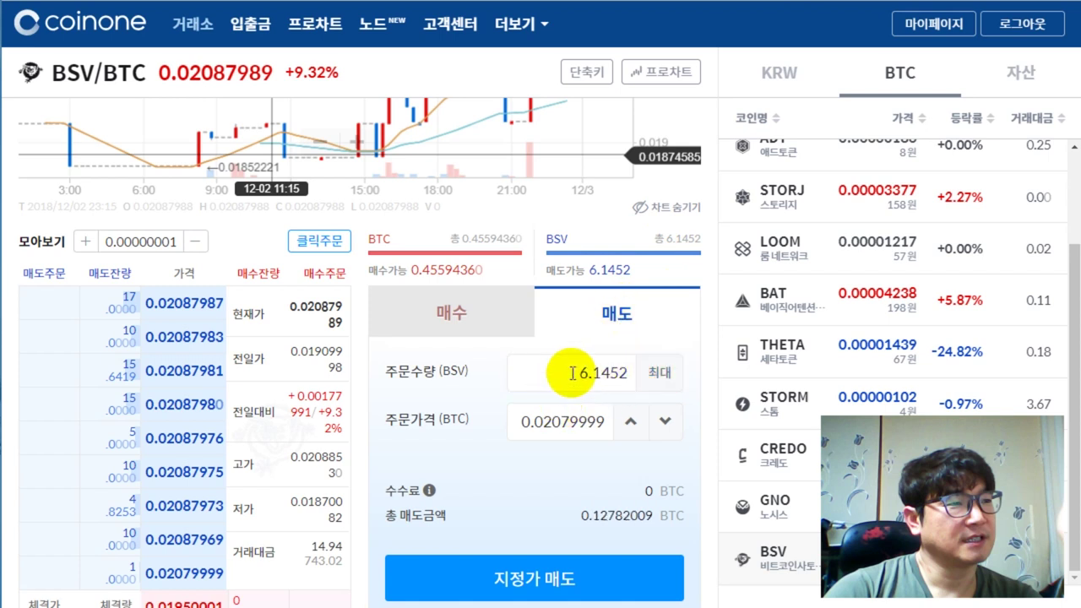
pyautogui.moveTo(579, 372); pyautogui.dragTo(588, 373)
pyautogui.write('2')
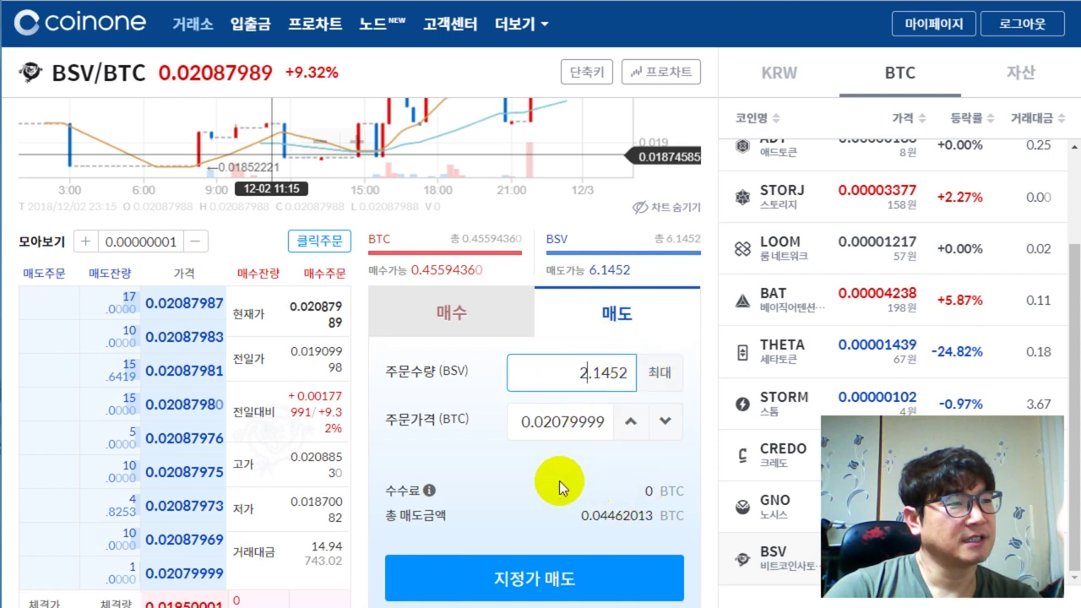
pyautogui.scroll(-1, 240, 545)
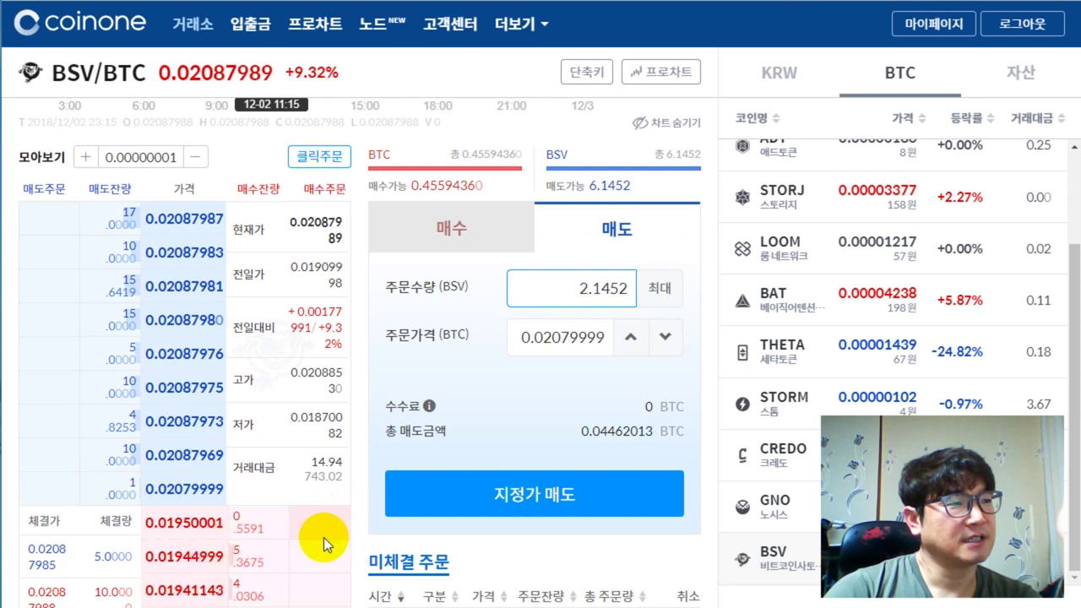
pyautogui.click(180, 529)
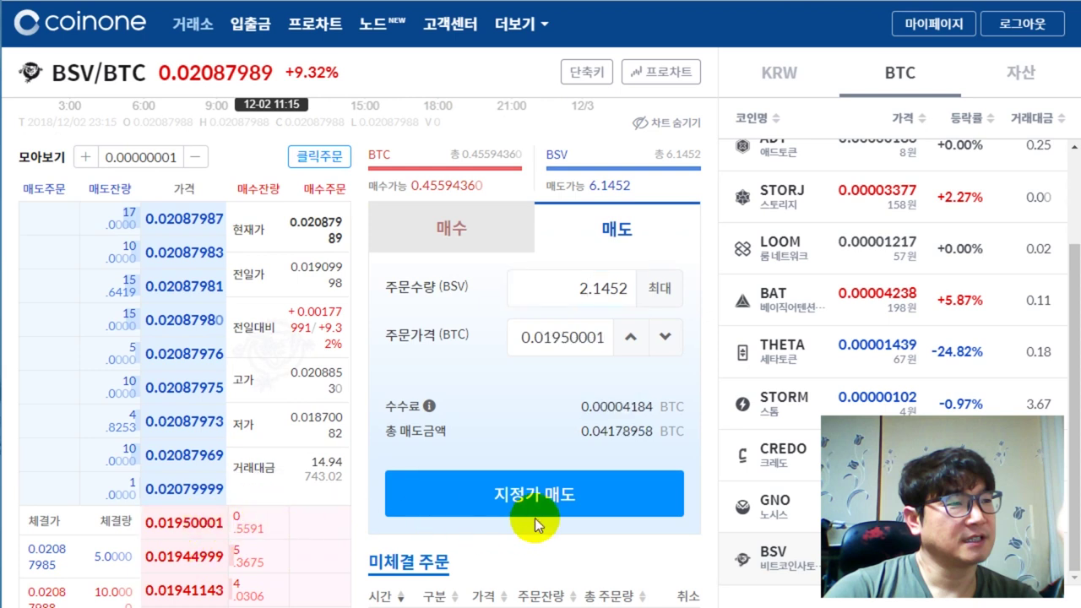
pyautogui.click(572, 498)
pyautogui.click(574, 499)
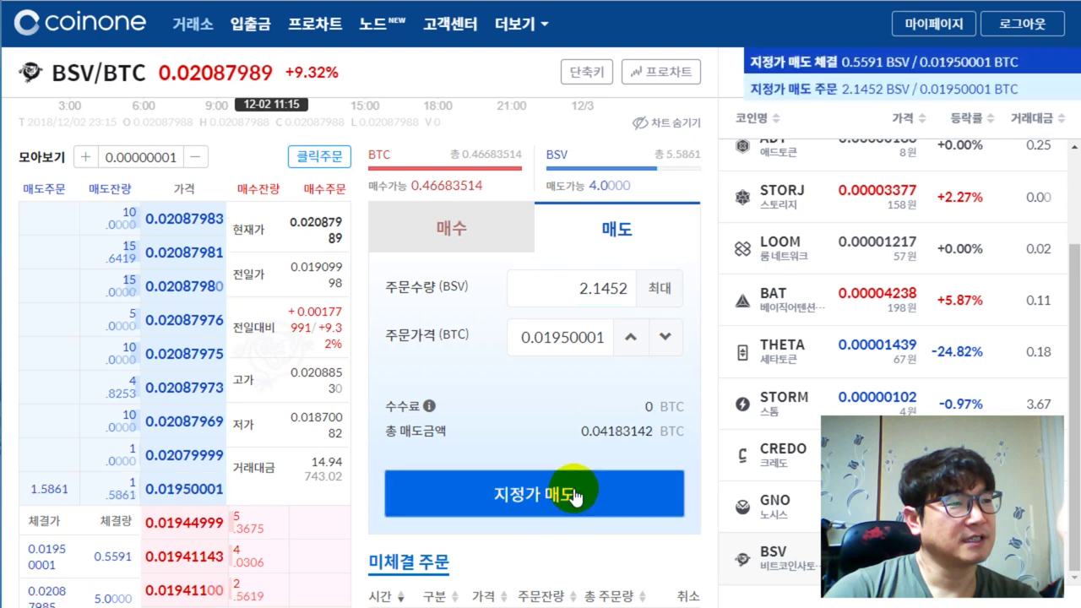
pyautogui.scroll(3, 642, 338)
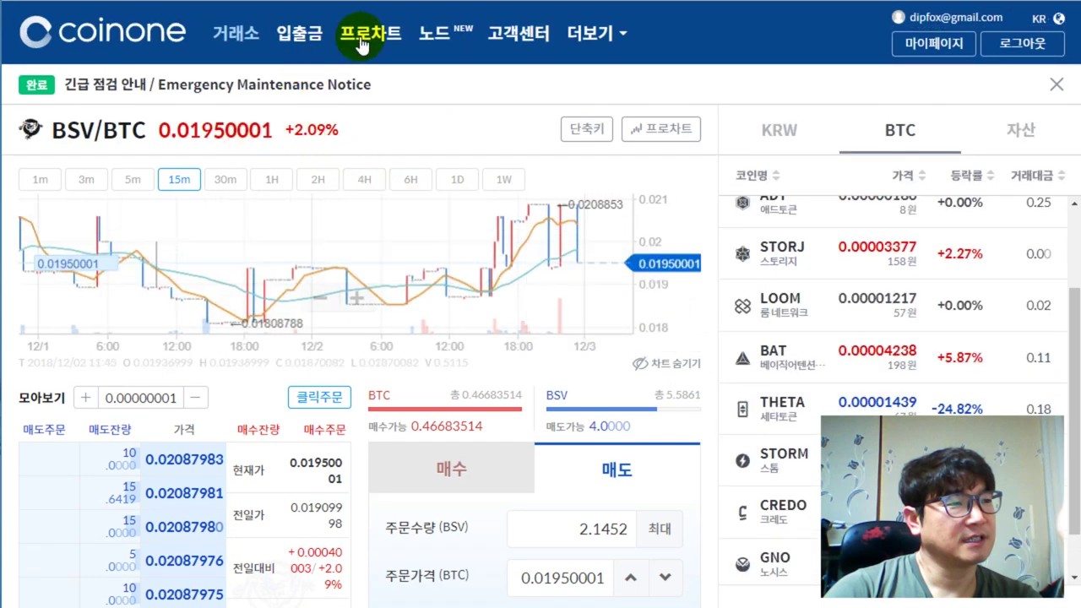
# Open 입출금, dismiss the notice, and view the KRW deposit history and guide.
pyautogui.click(283, 46)
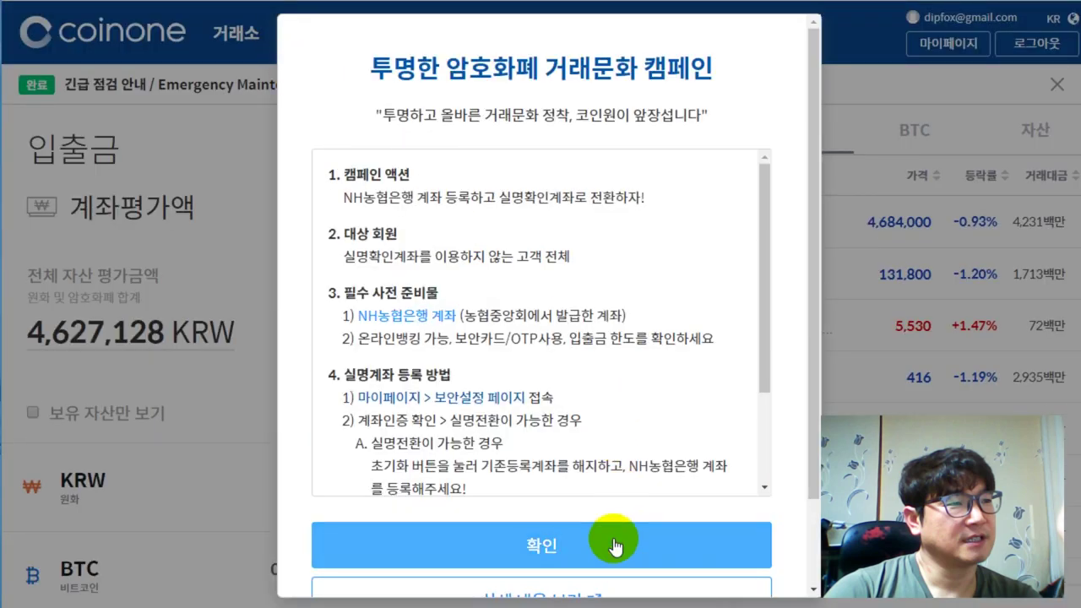
pyautogui.click(616, 475)
pyautogui.scroll(-3, 530, 447)
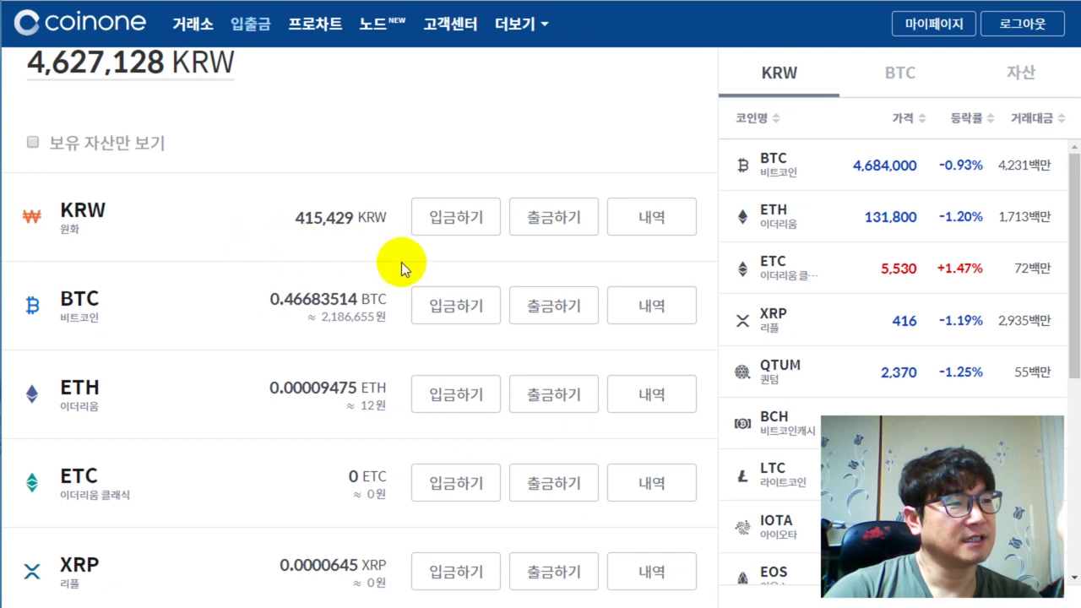
pyautogui.click(651, 217)
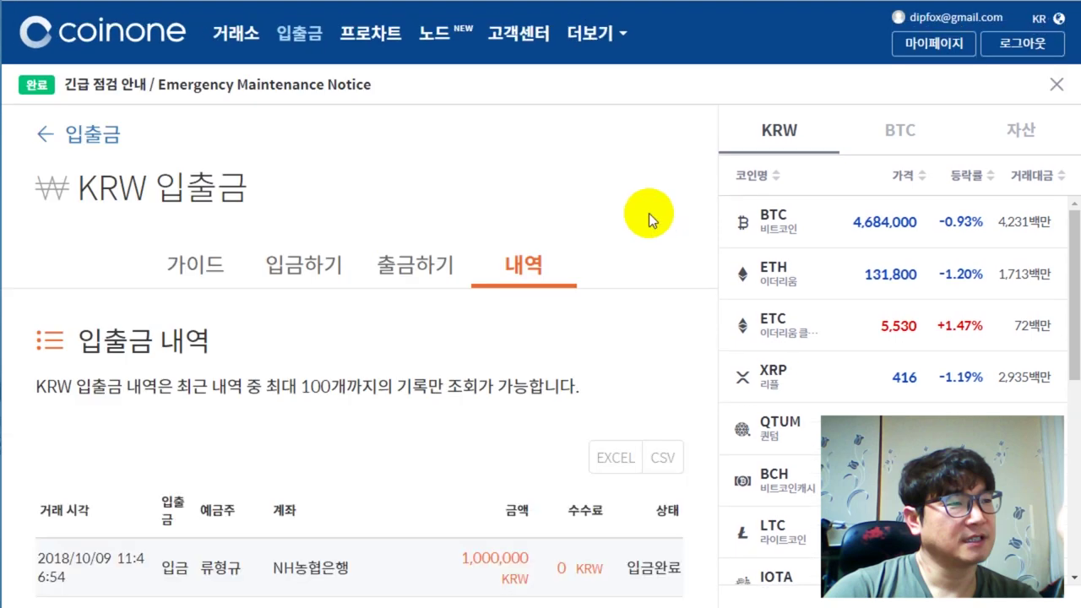
pyautogui.scroll(-3, 520, 385)
pyautogui.scroll(3, 520, 385)
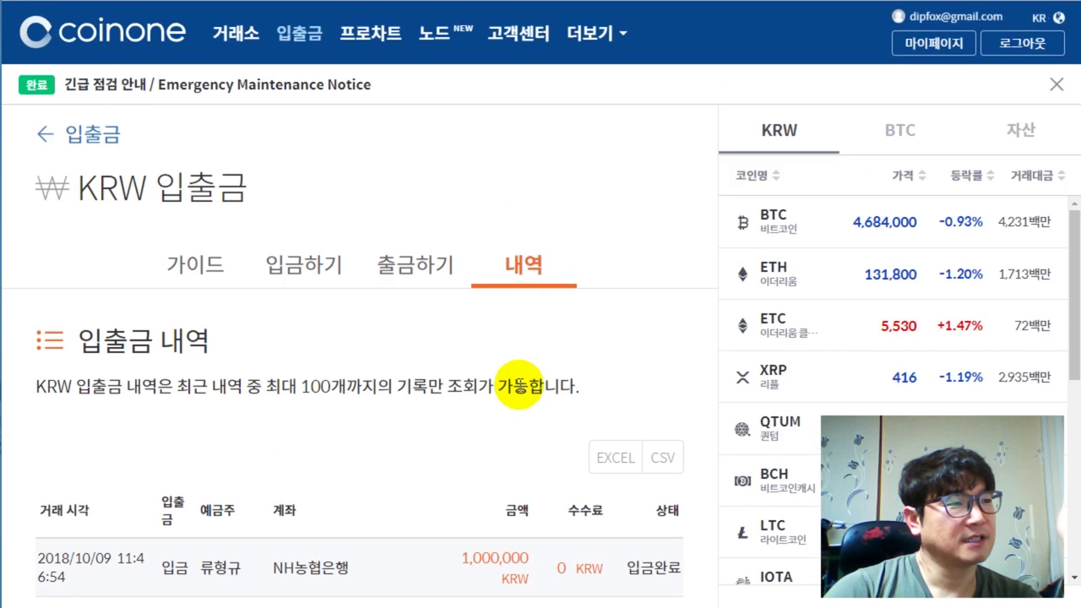
pyautogui.scroll(-5, 520, 385)
pyautogui.scroll(5, 519, 386)
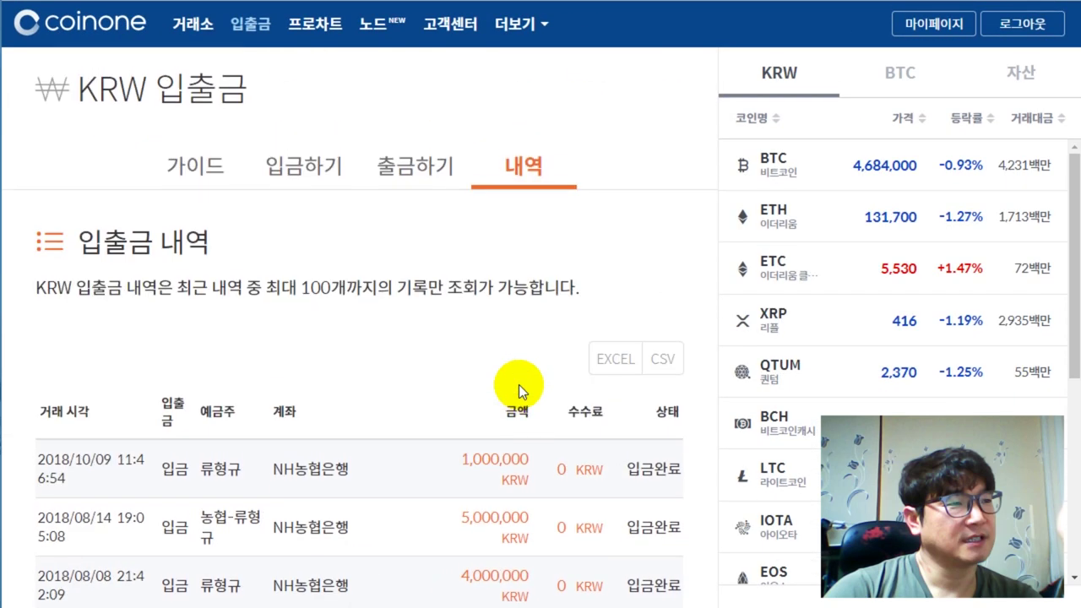
pyautogui.click(194, 283)
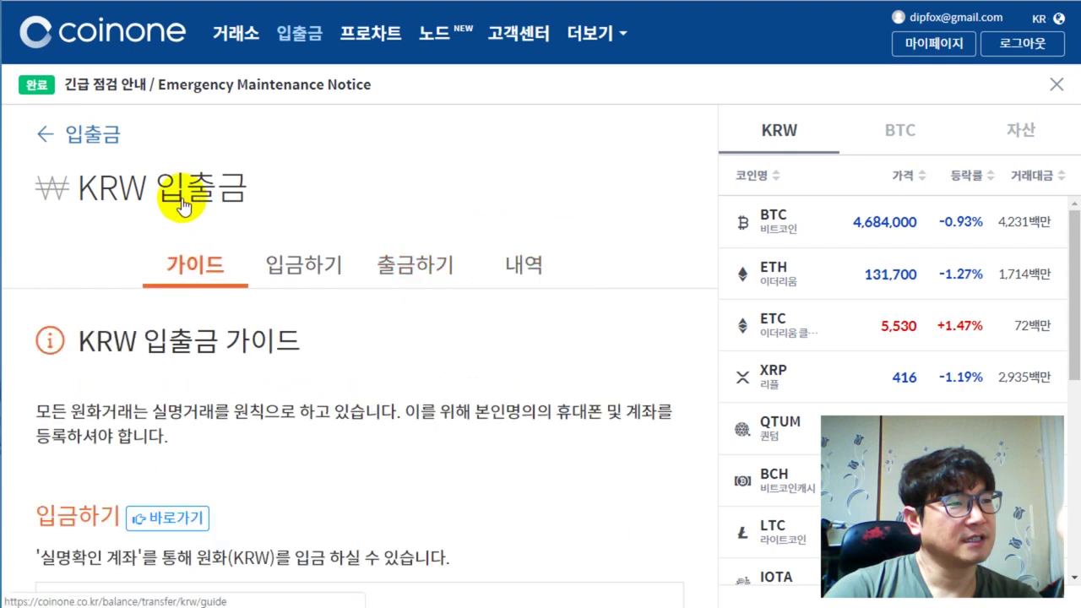
# Check total assets of 4,627,128 KRW, then return to BTC/KRW trading.
pyautogui.click(302, 36)
pyautogui.click(561, 541)
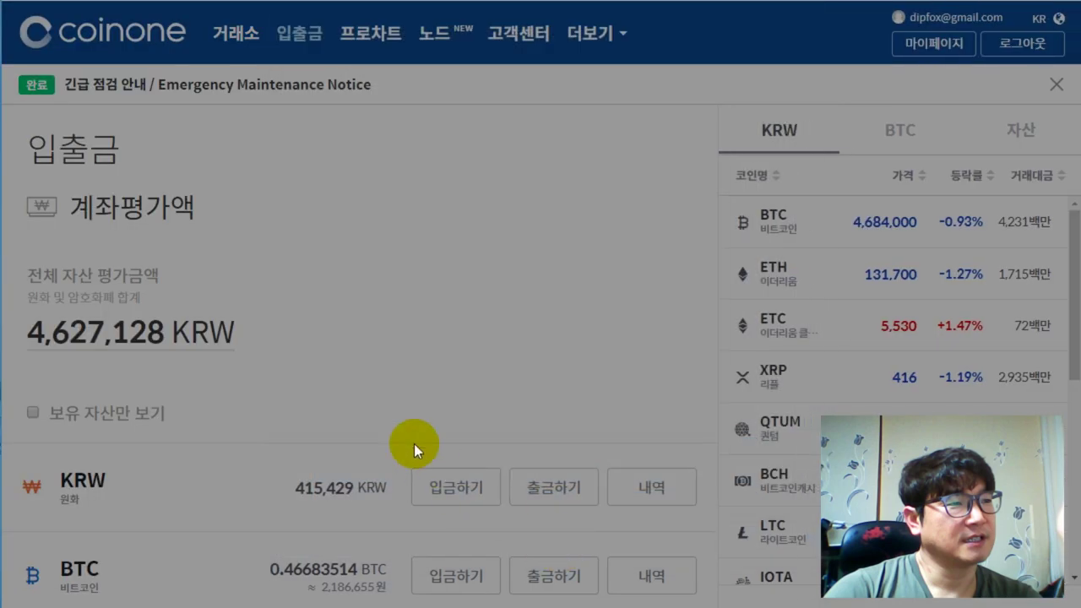
pyautogui.scroll(-2, 503, 410)
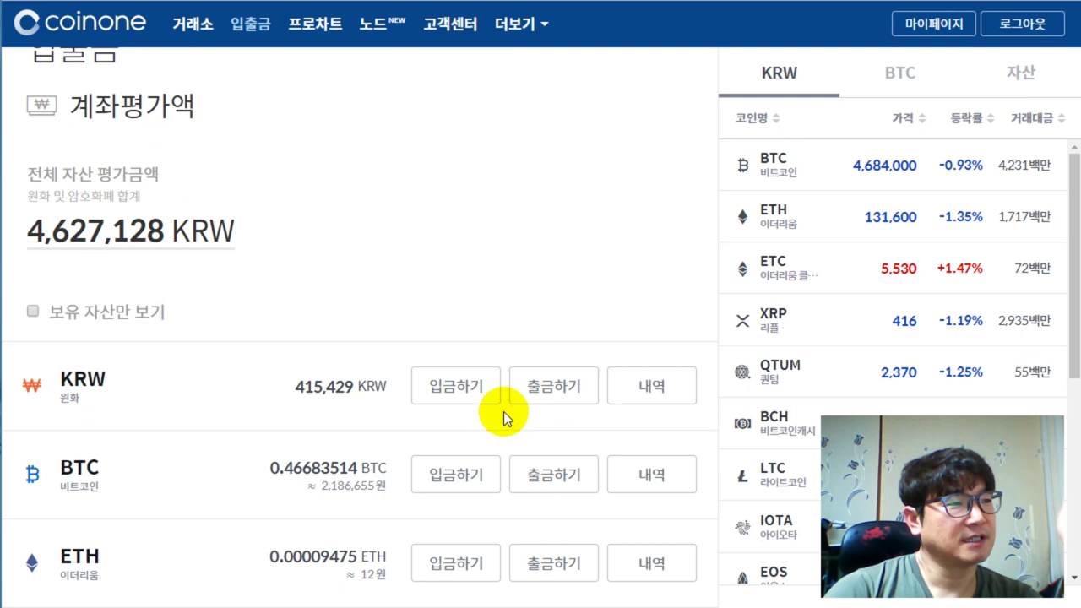
pyautogui.scroll(2, 503, 412)
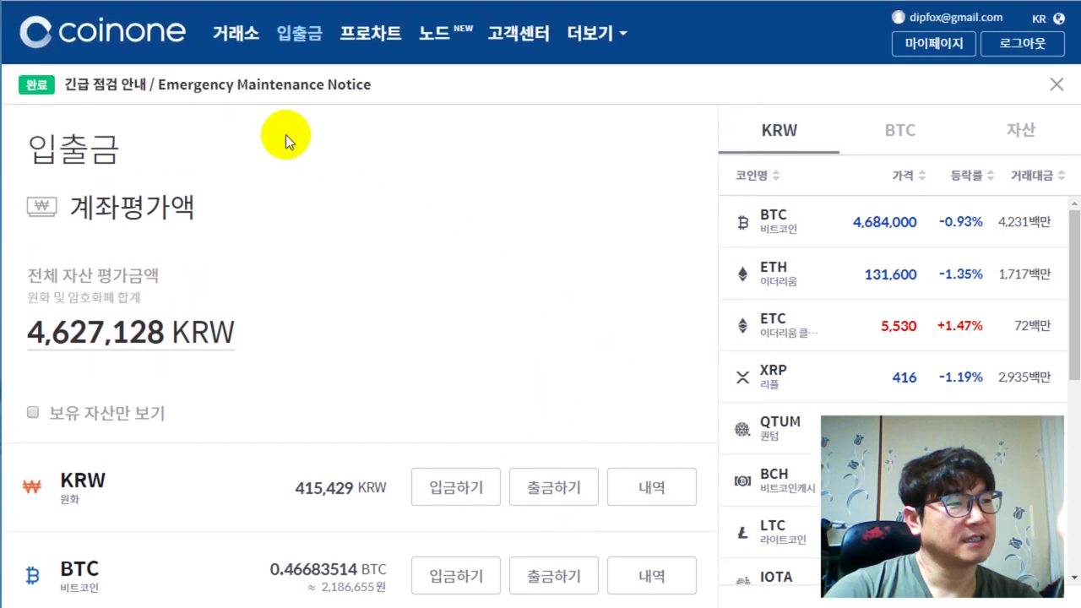
pyautogui.click(304, 38)
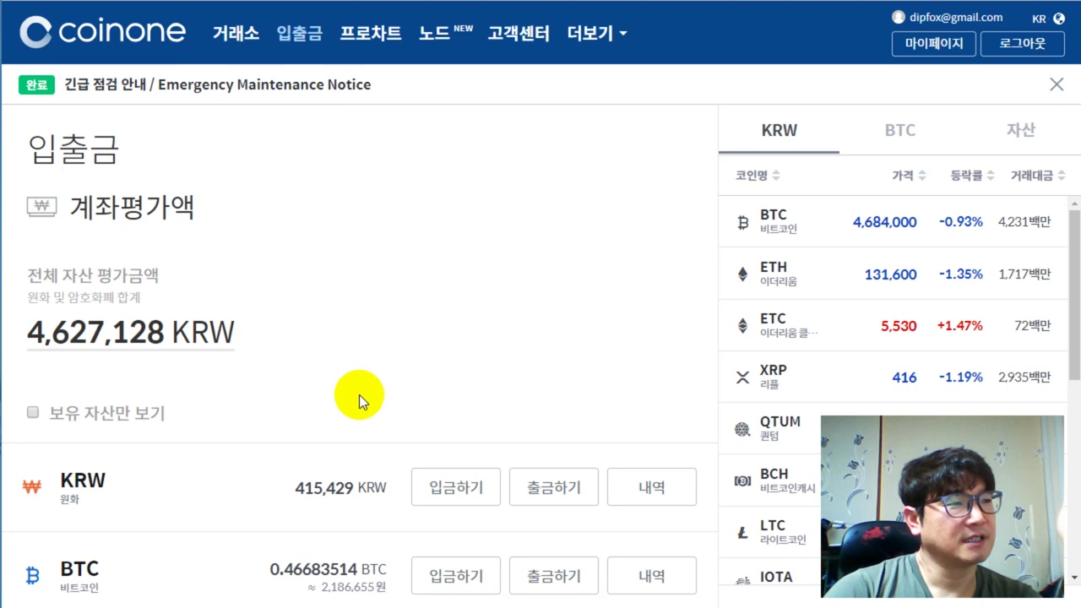
pyautogui.scroll(-3, 469, 433)
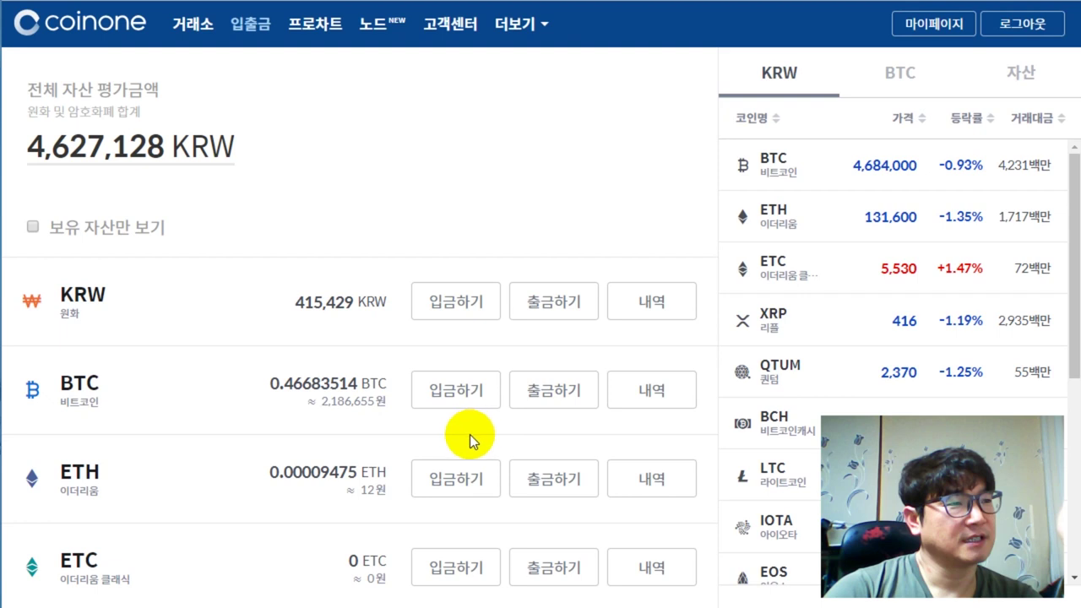
pyautogui.scroll(3, 469, 435)
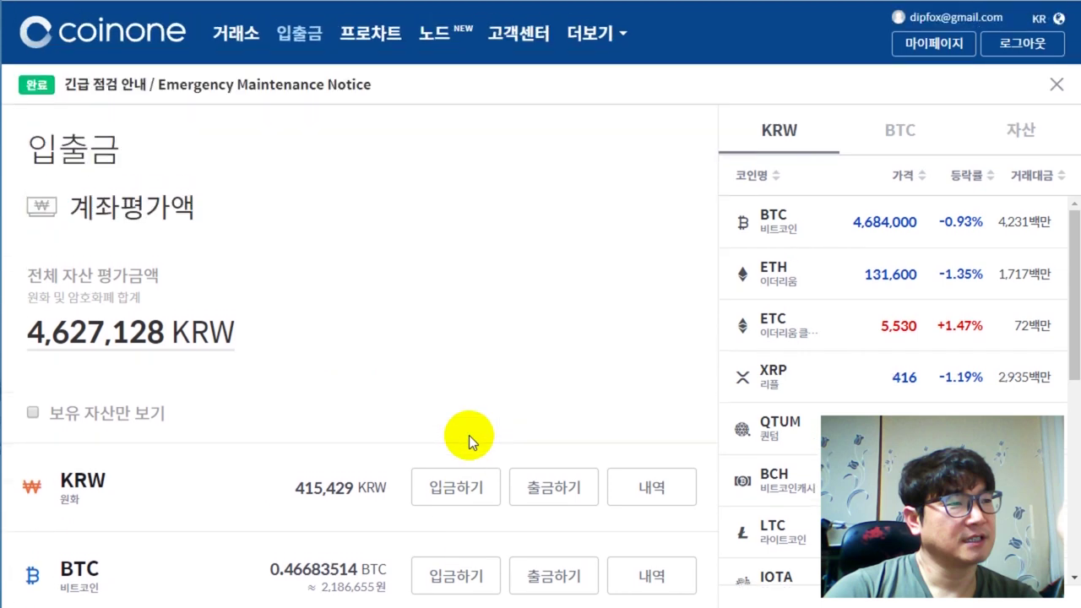
pyautogui.click(239, 37)
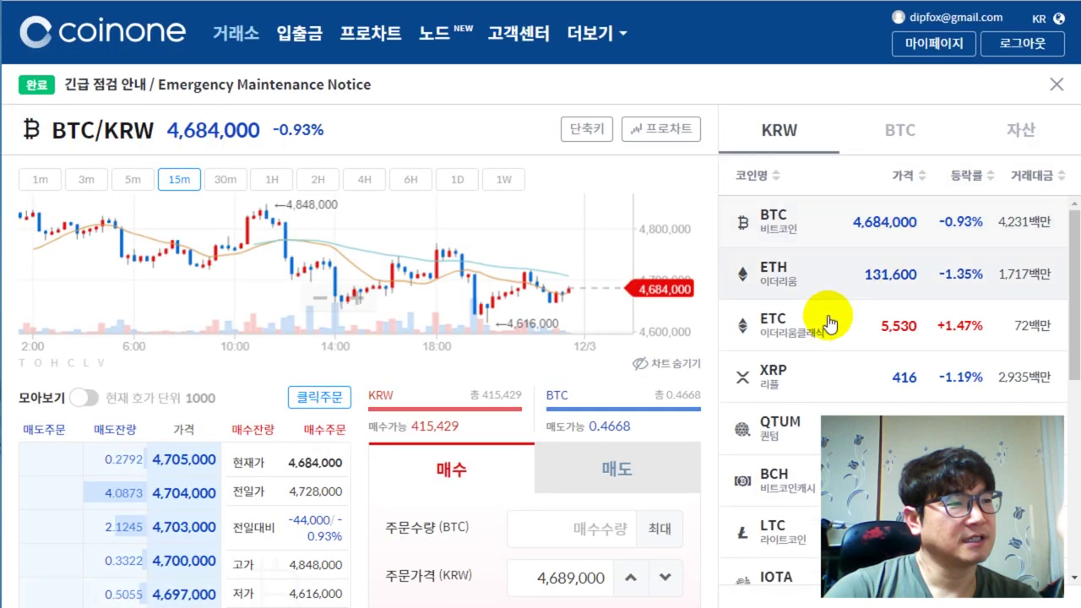
pyautogui.click(783, 480)
pyautogui.scroll(-5, 457, 464)
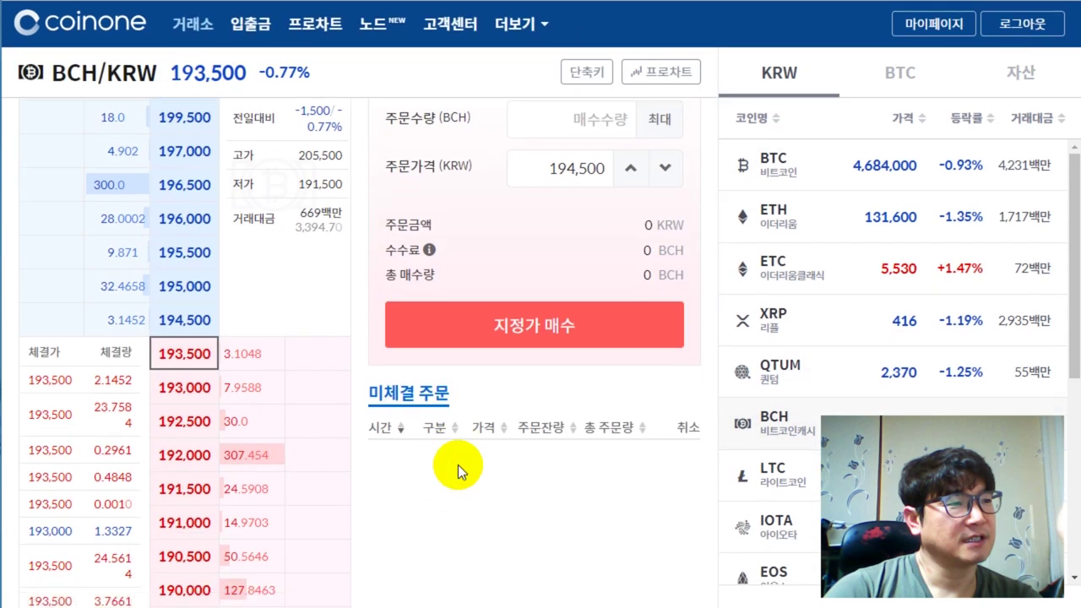
pyautogui.scroll(-2, 458, 465)
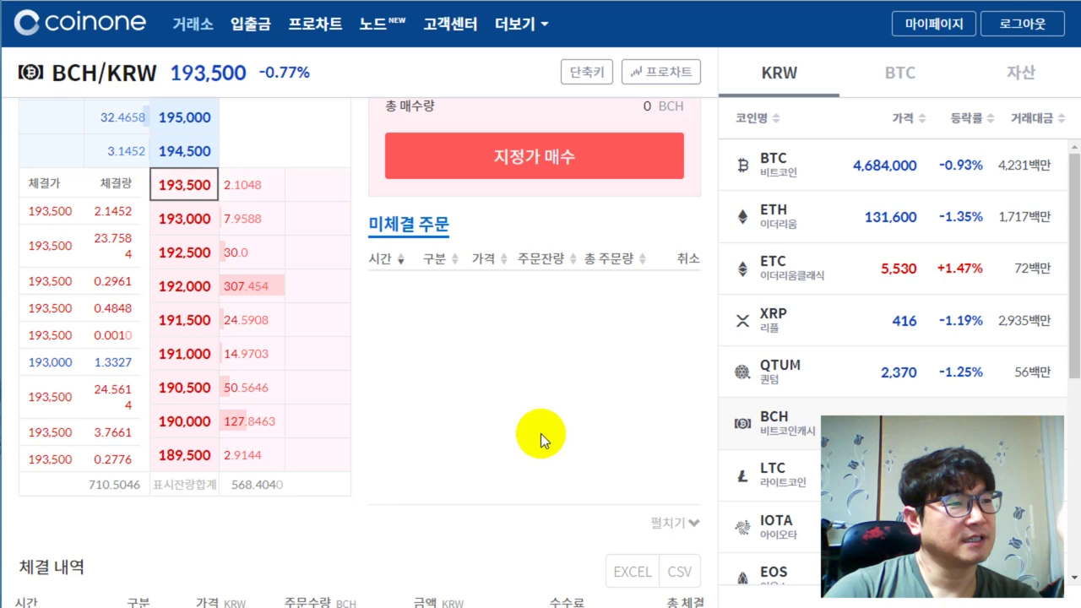
pyautogui.scroll(3, 540, 433)
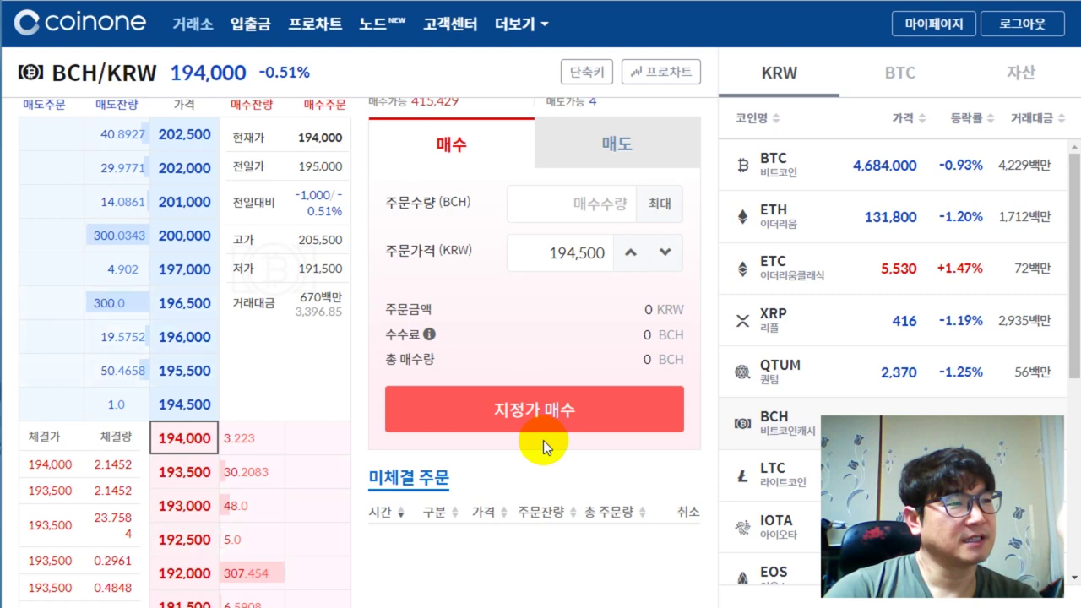
# Review 입출금 balances (415,429 KRW, 0.4668 BTC), then return to BTC/KRW trading.
pyautogui.scroll(2, 661, 348)
pyautogui.scroll(2, 662, 348)
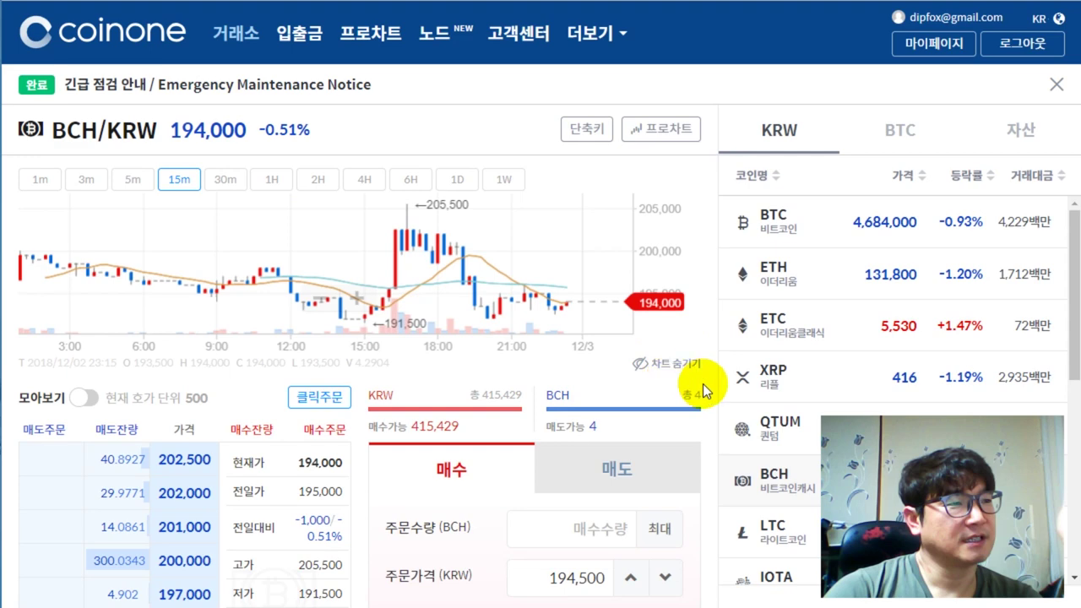
pyautogui.scroll(-3, 640, 415)
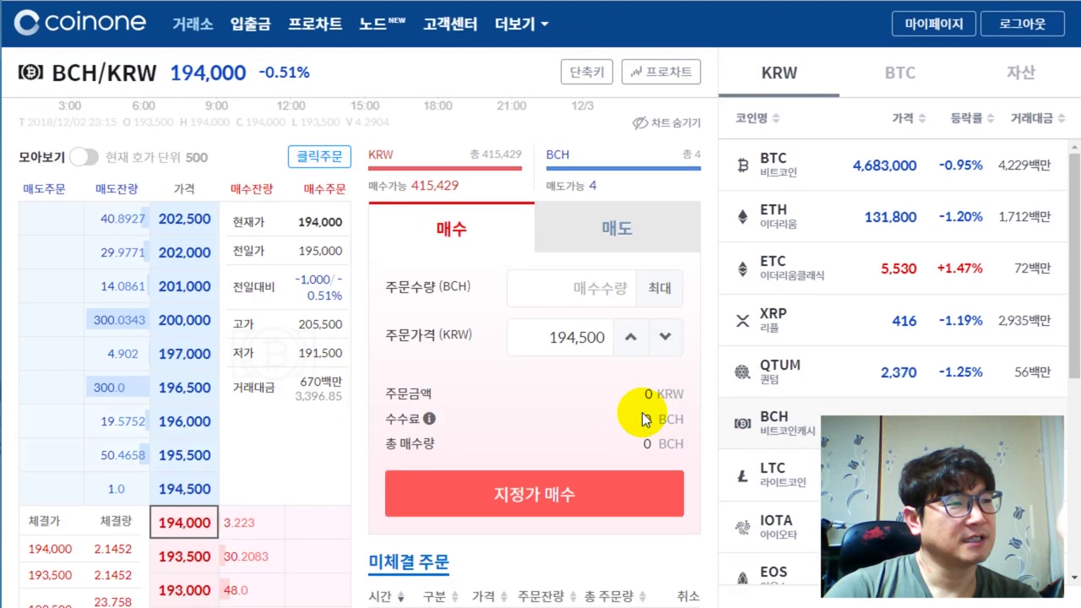
pyautogui.scroll(3, 765, 371)
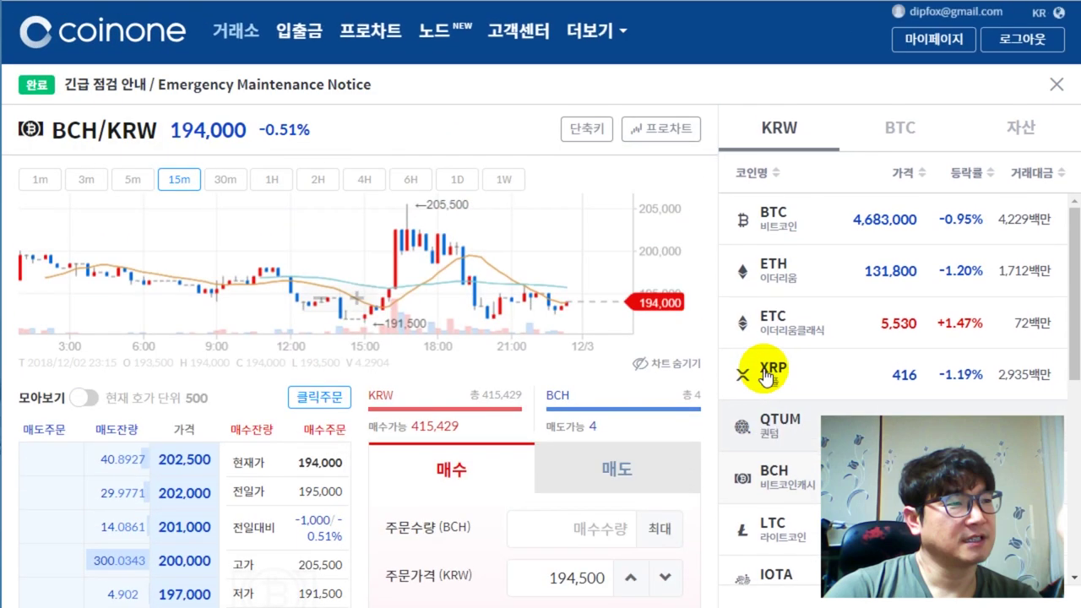
pyautogui.scroll(2, 615, 355)
pyautogui.scroll(1, 173, 293)
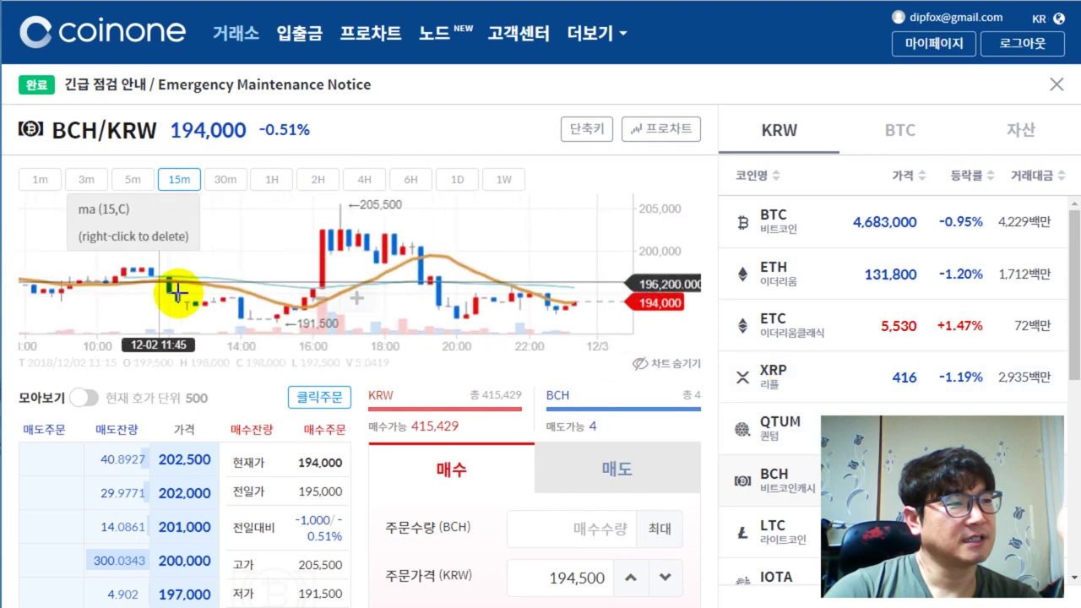
pyautogui.click(288, 35)
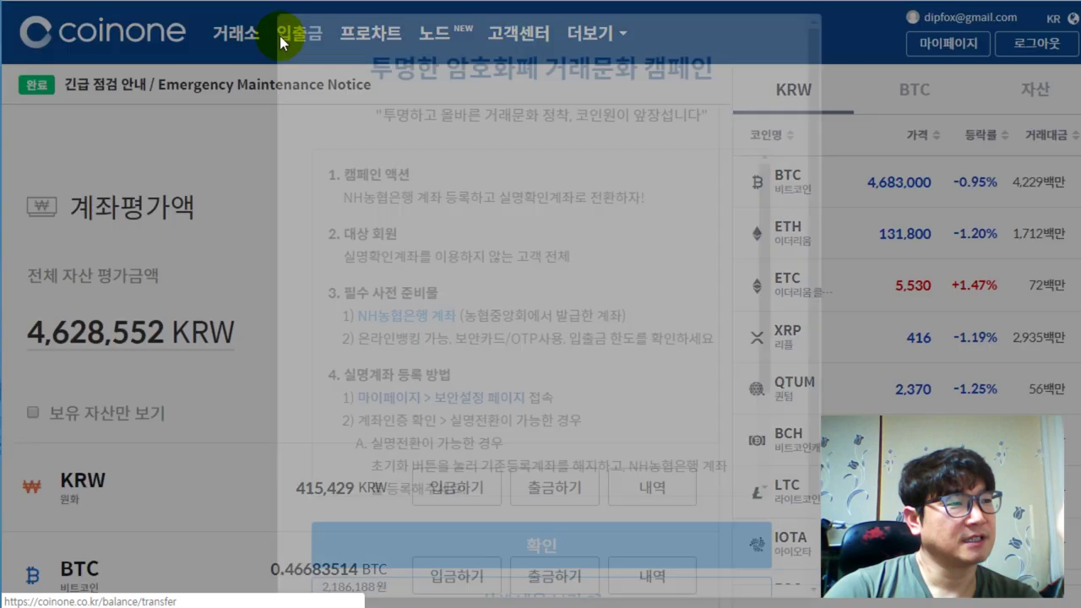
pyautogui.click(586, 545)
pyautogui.scroll(-1, 278, 441)
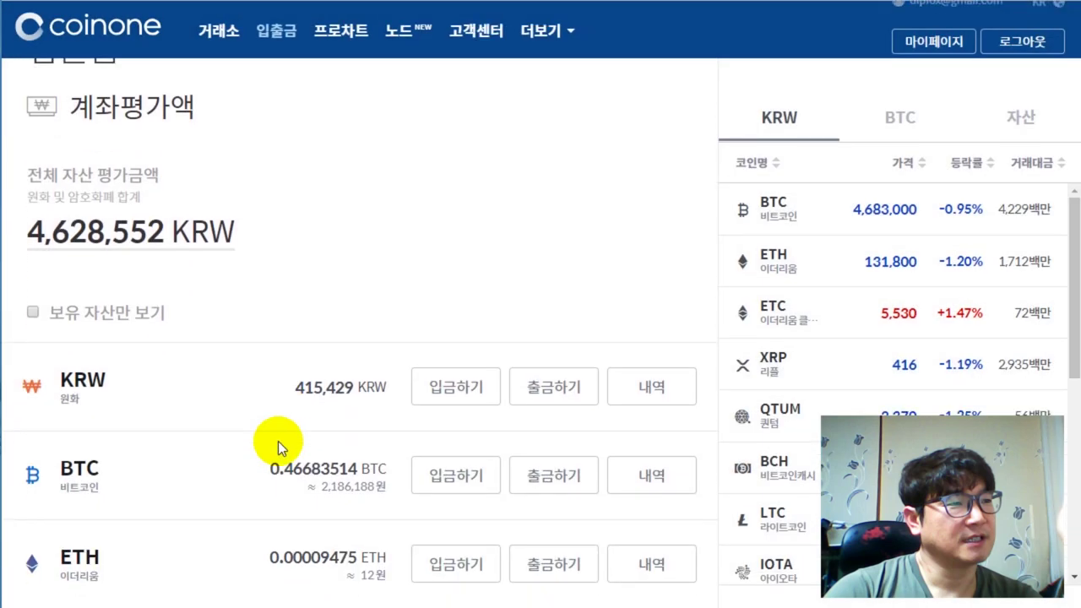
pyautogui.scroll(-2, 278, 441)
pyautogui.scroll(3, 277, 441)
pyautogui.click(241, 38)
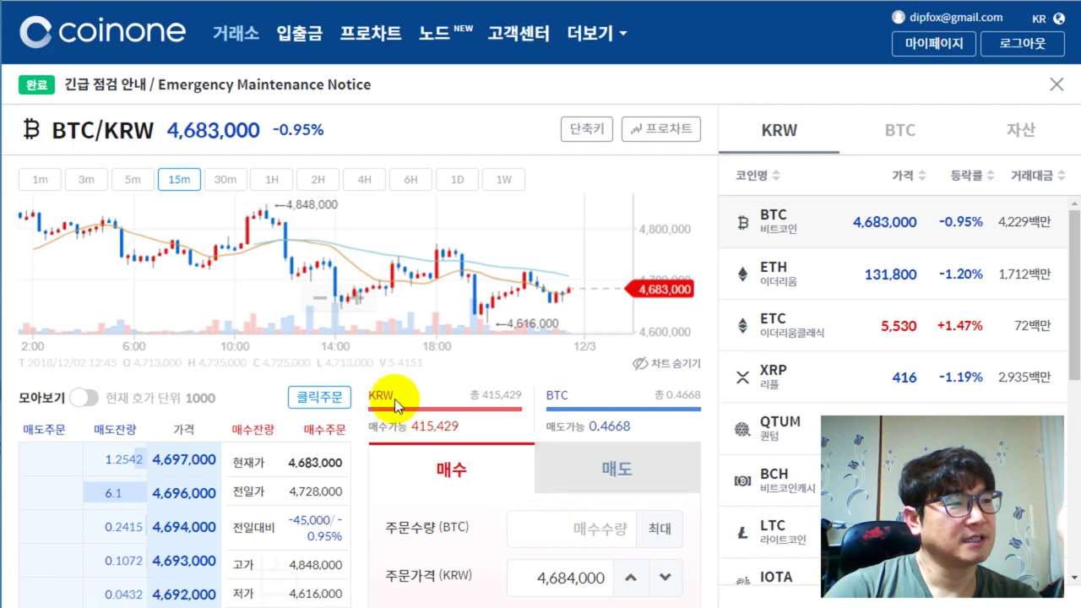
# Open ETH/KRW and fill a buy of the maximum 3.1567 ETH at 131,600 KRW (415,422 KRW).
pyautogui.click(777, 272)
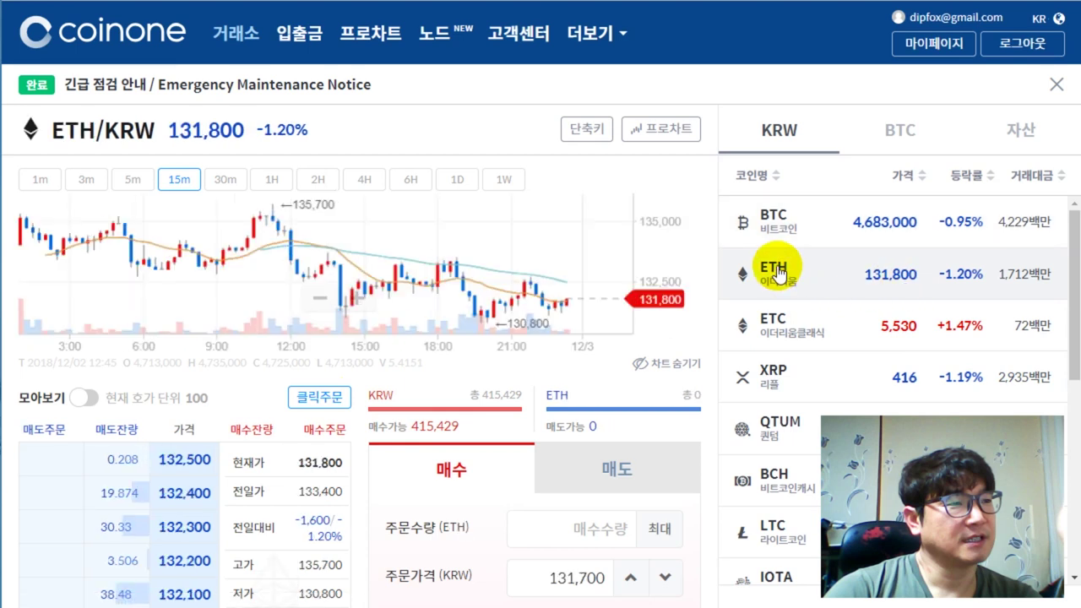
pyautogui.scroll(-2, 429, 465)
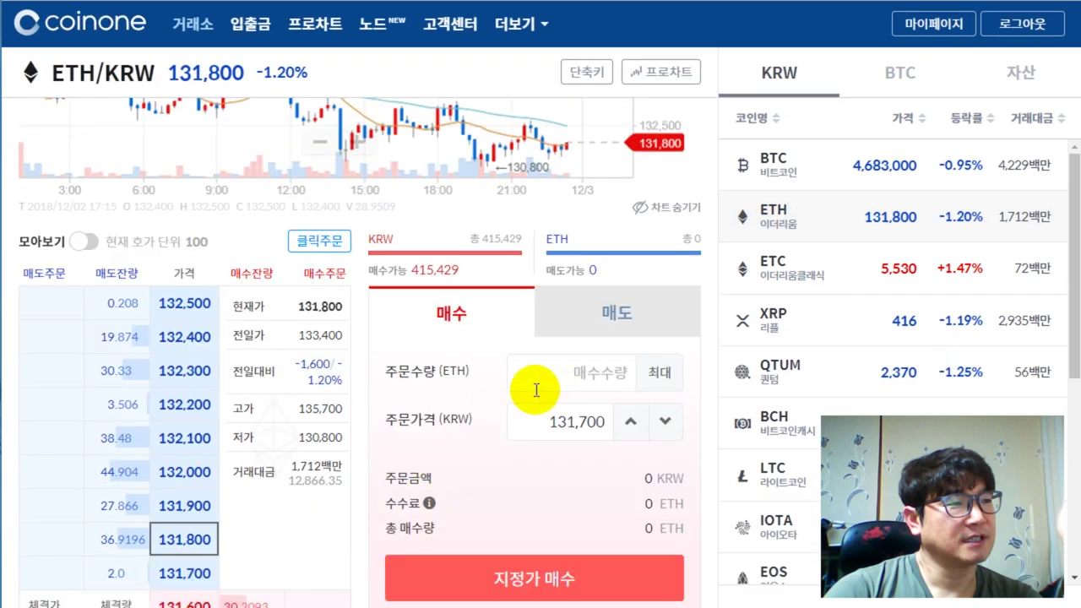
pyautogui.scroll(-1, 315, 445)
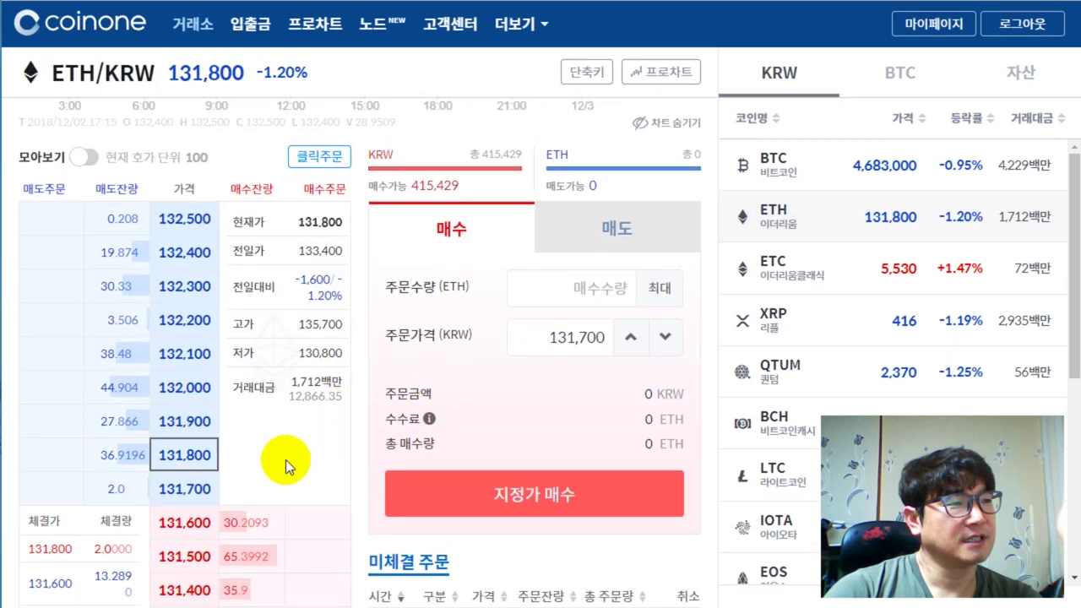
pyautogui.click(198, 521)
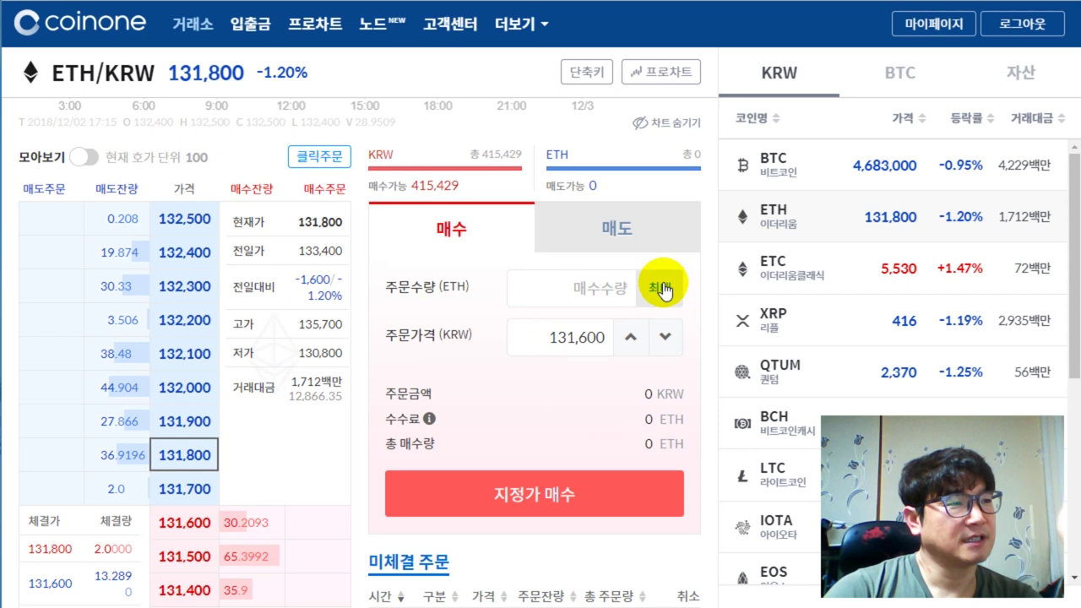
pyautogui.click(663, 289)
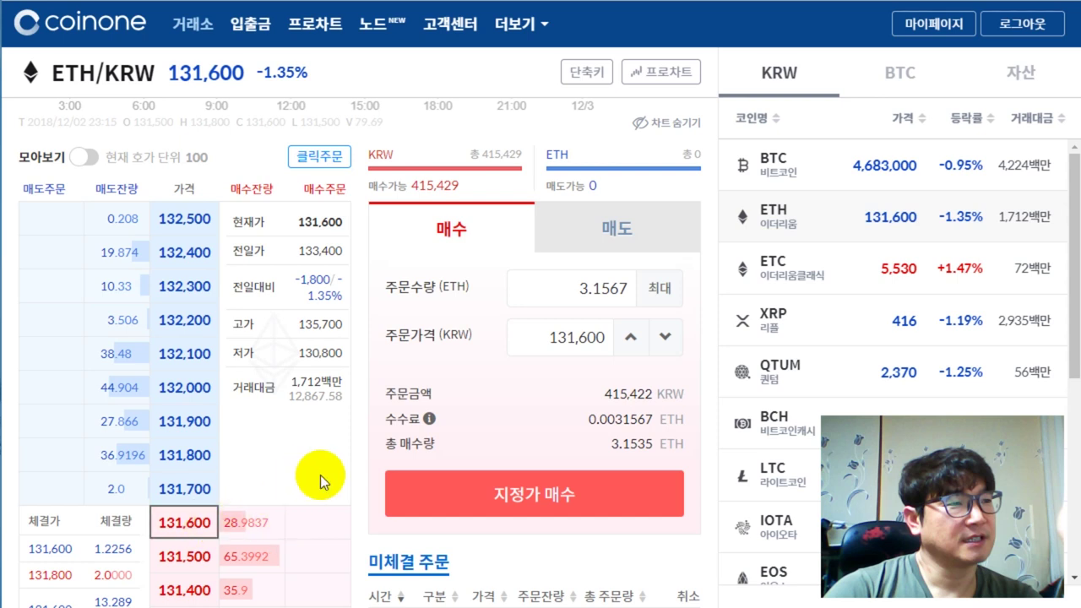
# Reprice the ETH buy to 131,700 KRW and submit a limit buy of the maximum 3.1543 ETH.
pyautogui.click(615, 226)
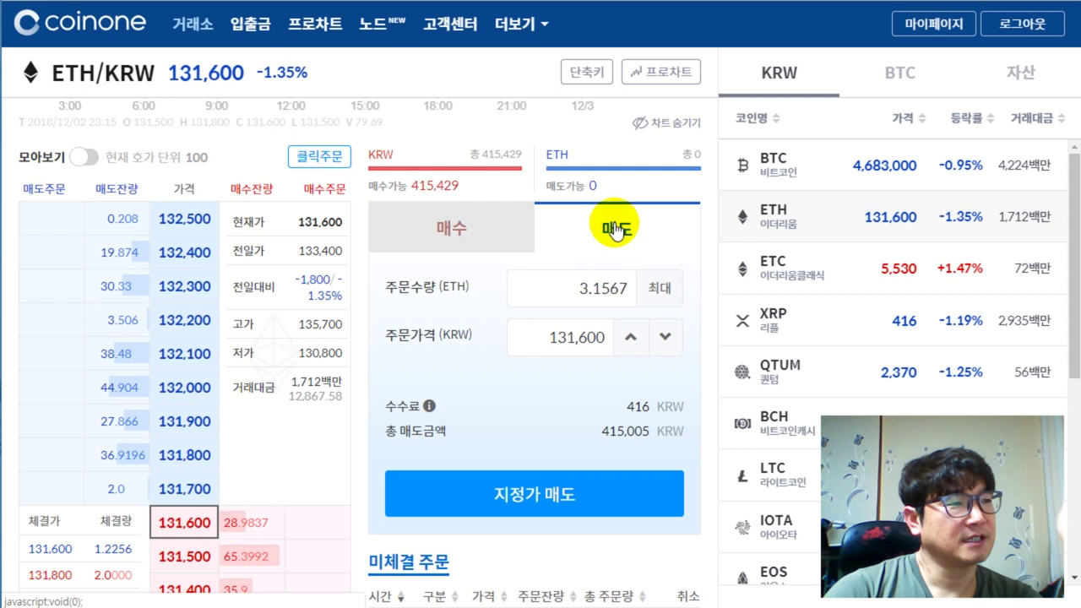
pyautogui.click(443, 233)
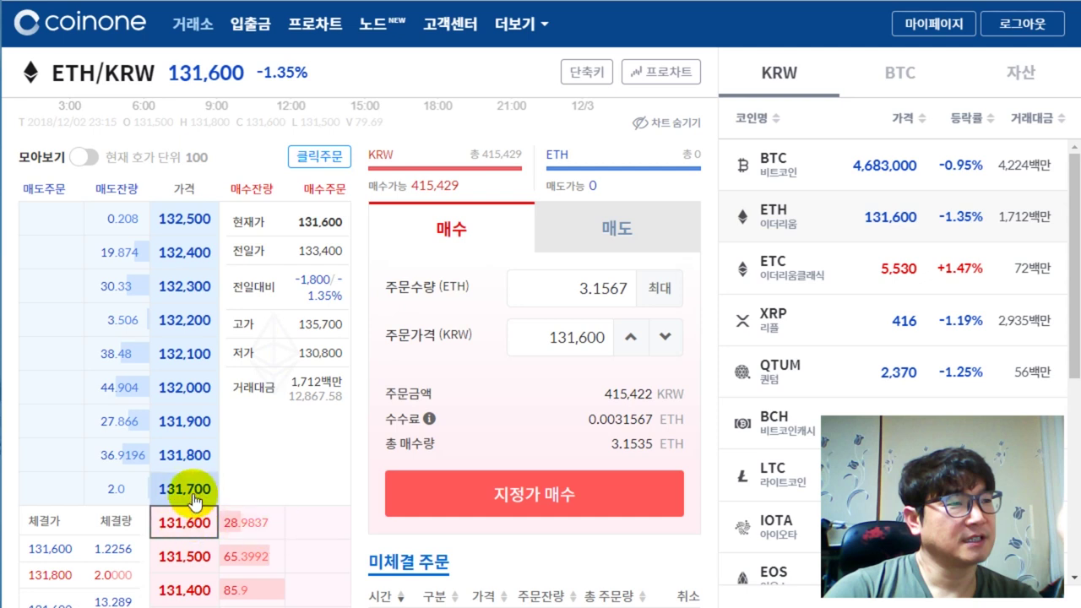
pyautogui.click(195, 502)
pyautogui.click(665, 290)
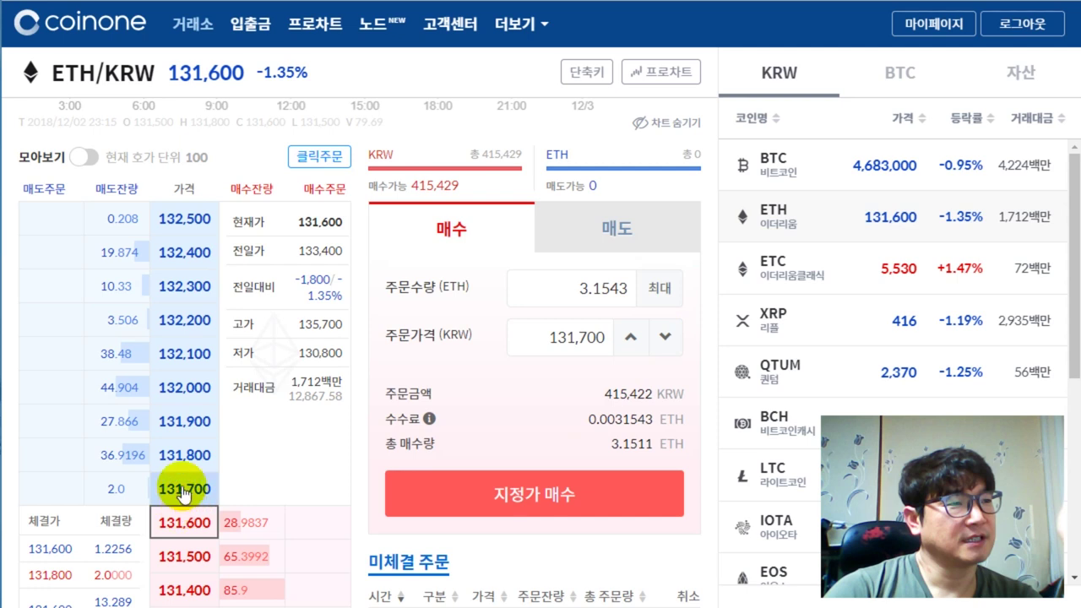
pyautogui.click(563, 495)
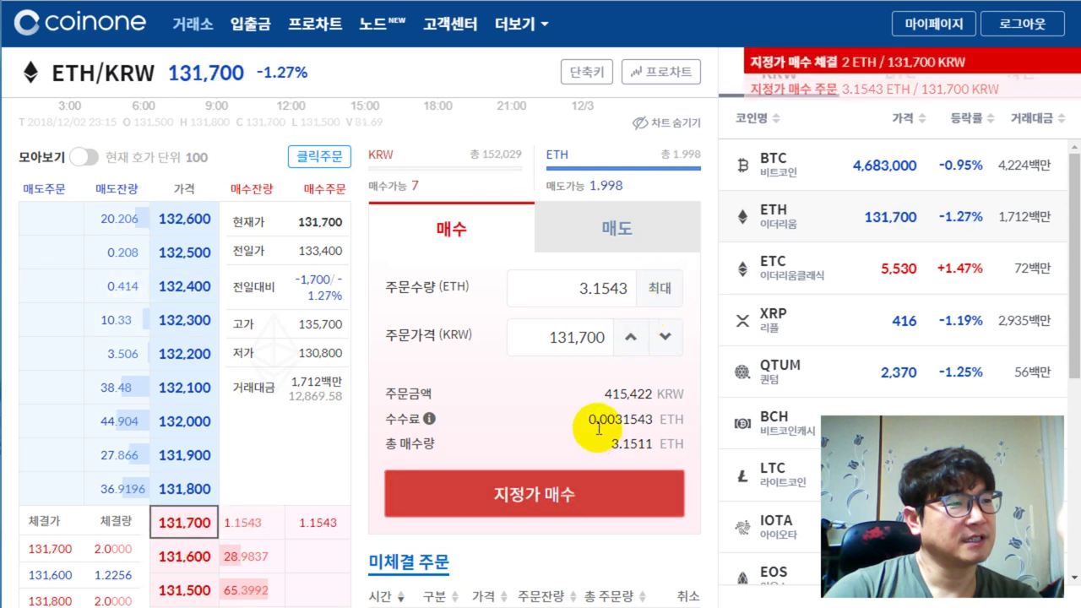
# Scroll the open-orders list to watch the ETH buy order fill down to 0.0781 ETH remaining.
pyautogui.scroll(-4, 604, 435)
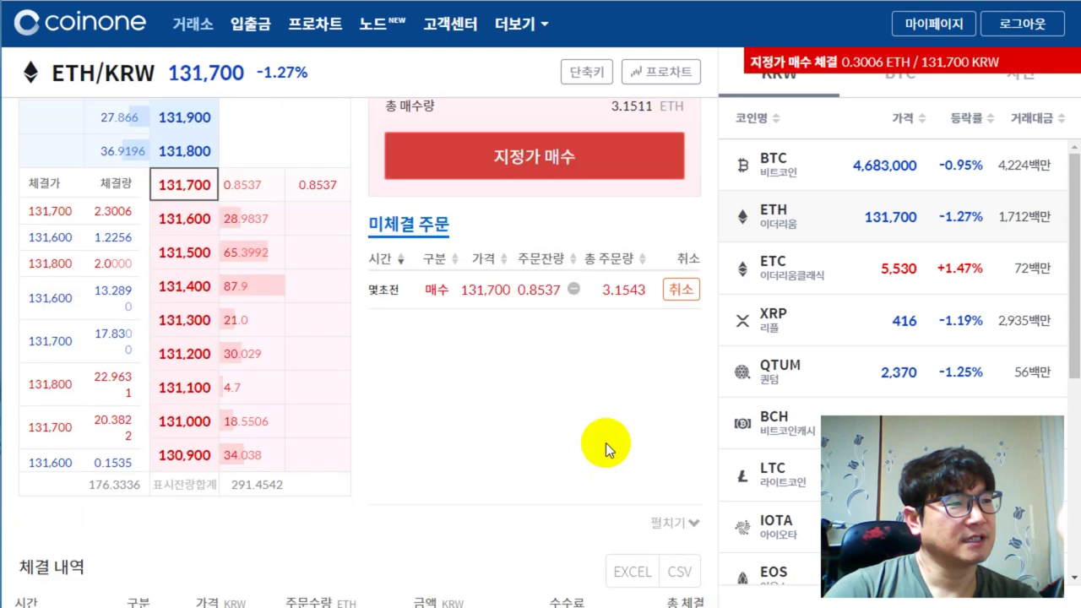
pyautogui.scroll(1, 606, 443)
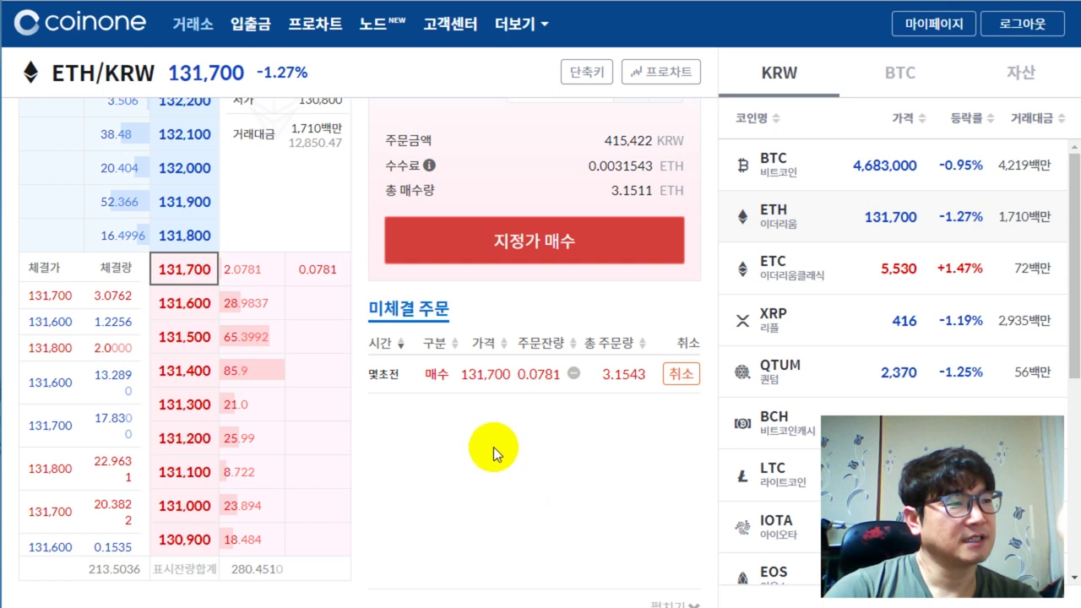
# Cancel the leftover order and place a maximum 0.0781 ETH limit buy at 131,800 KRW.
pyautogui.click(680, 373)
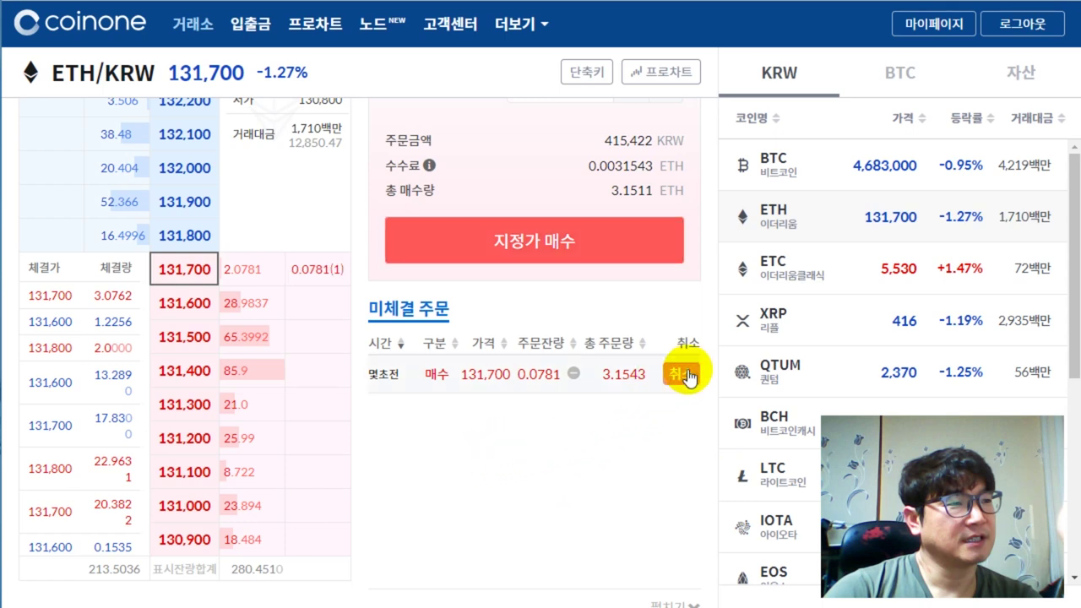
pyautogui.scroll(3, 541, 414)
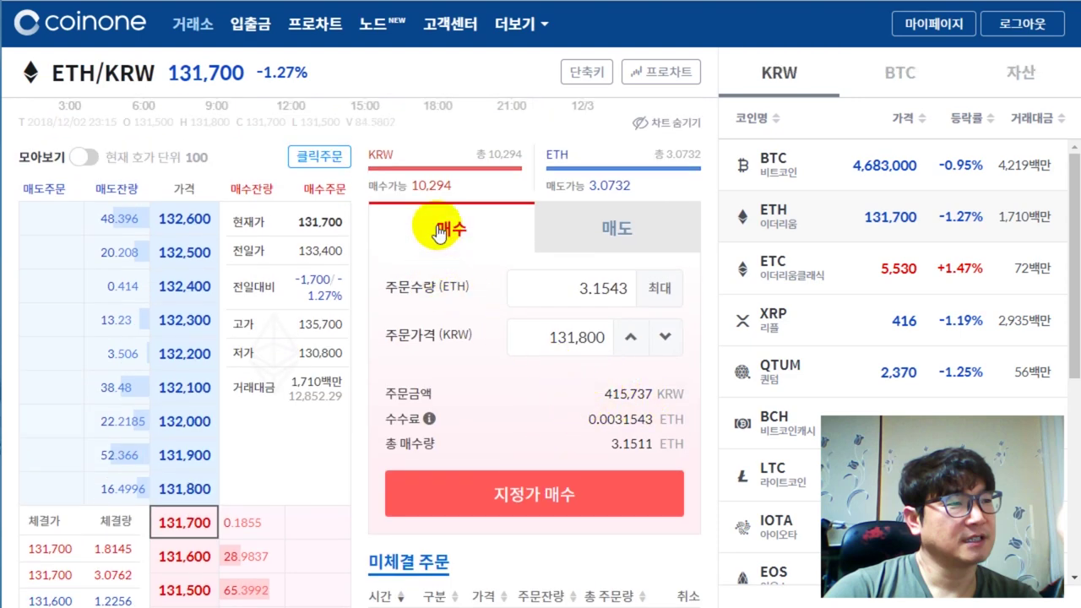
pyautogui.click(659, 289)
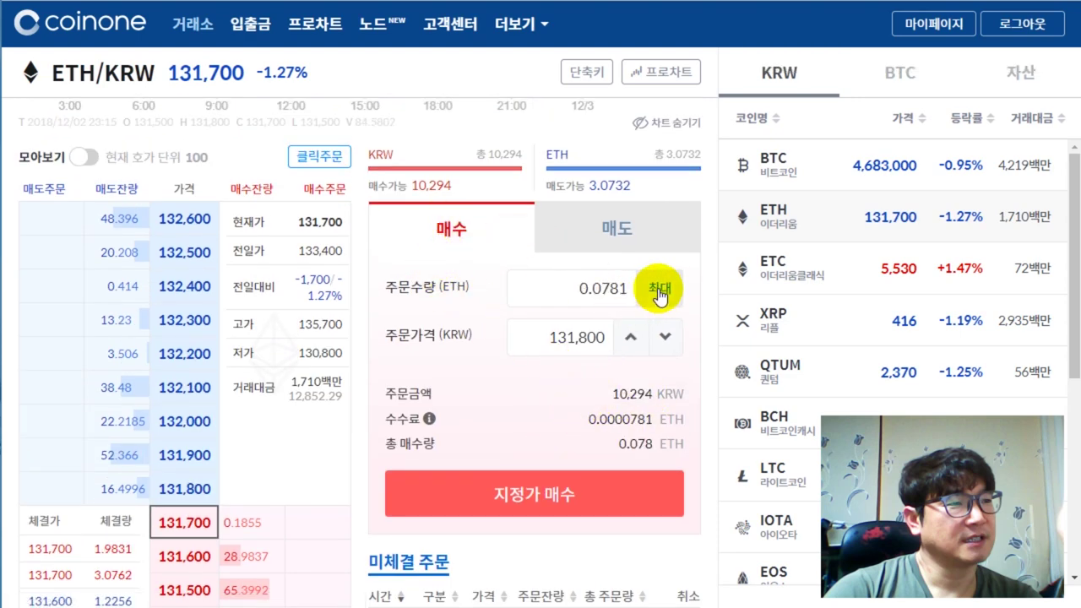
pyautogui.doubleClick(188, 490)
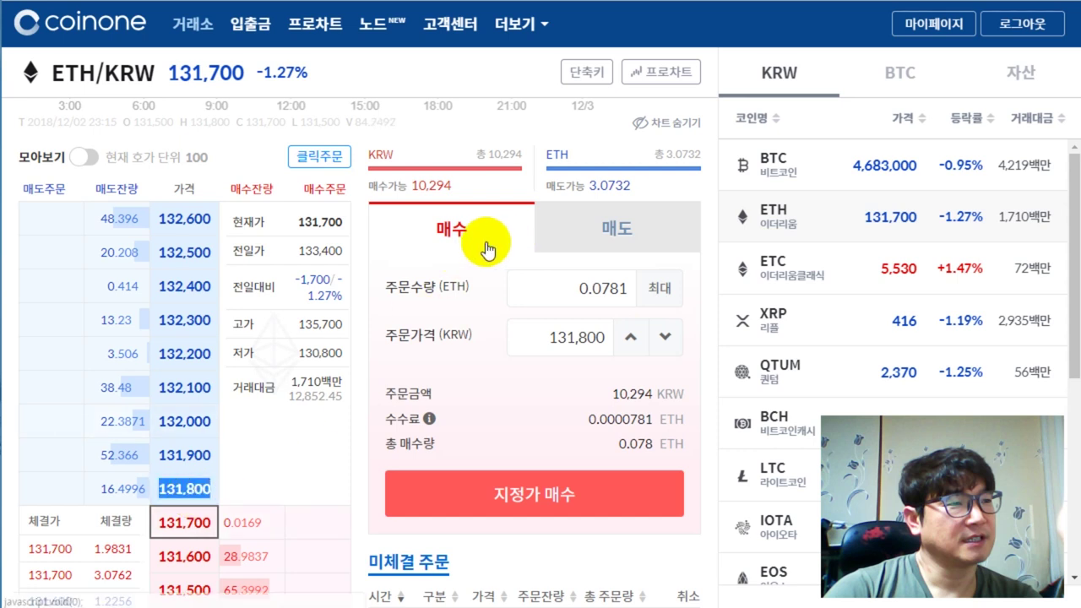
pyautogui.click(557, 507)
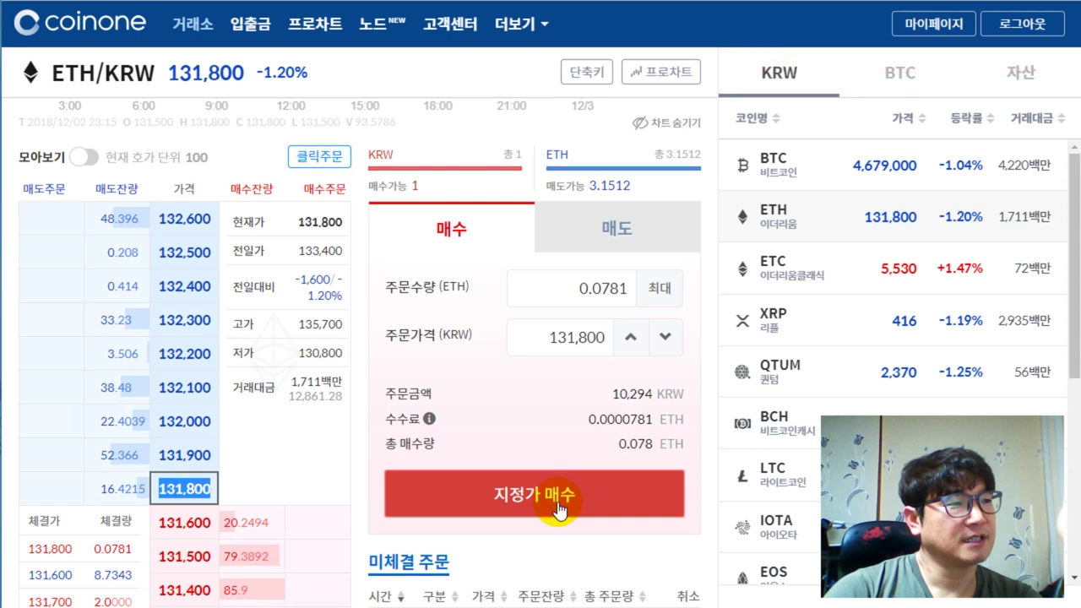
pyautogui.scroll(-4, 560, 480)
pyautogui.scroll(5, 551, 483)
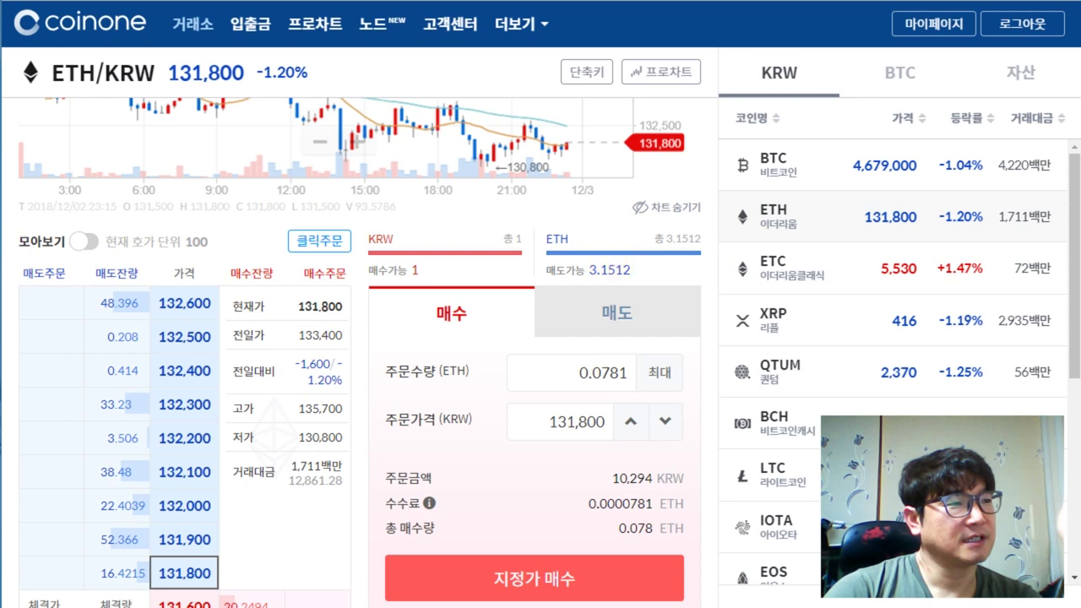
# From the balances page, dismiss the campaign notice and start withdrawing the ETH holdings.
pyautogui.click(256, 34)
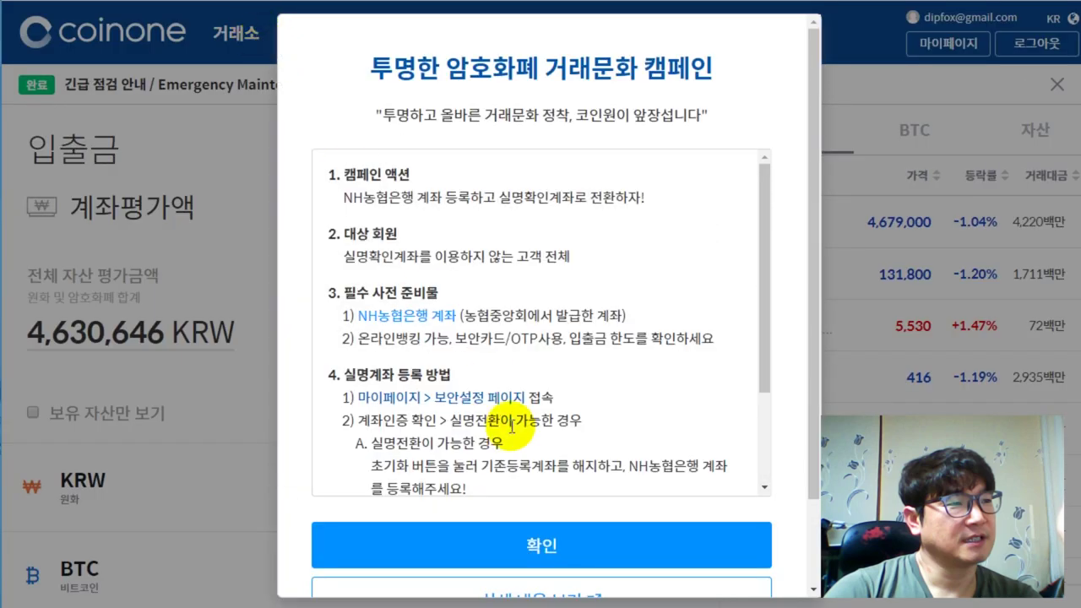
pyautogui.click(577, 544)
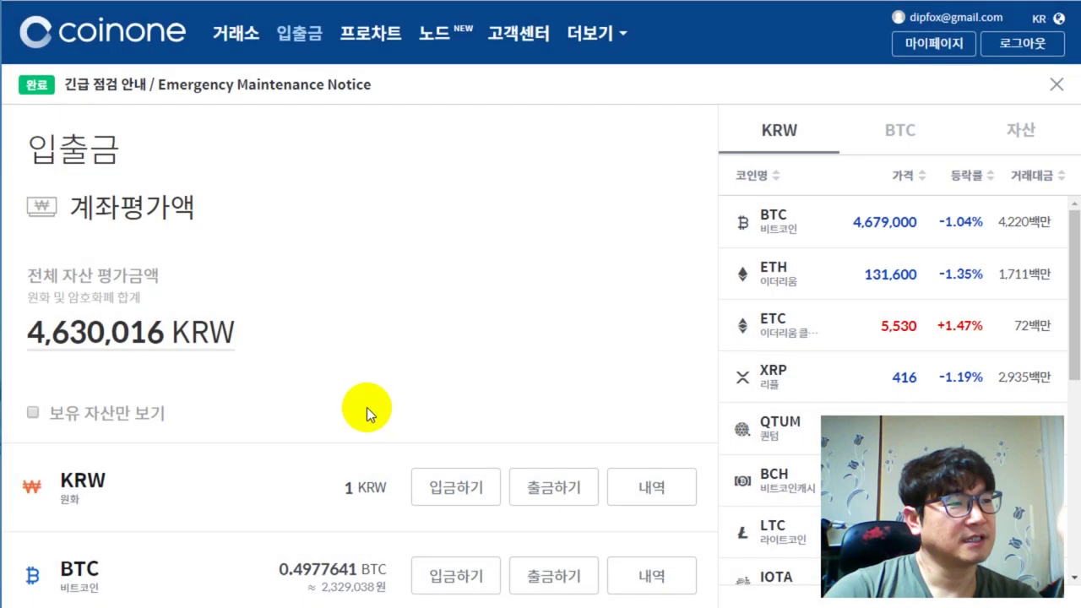
pyautogui.scroll(-2, 342, 338)
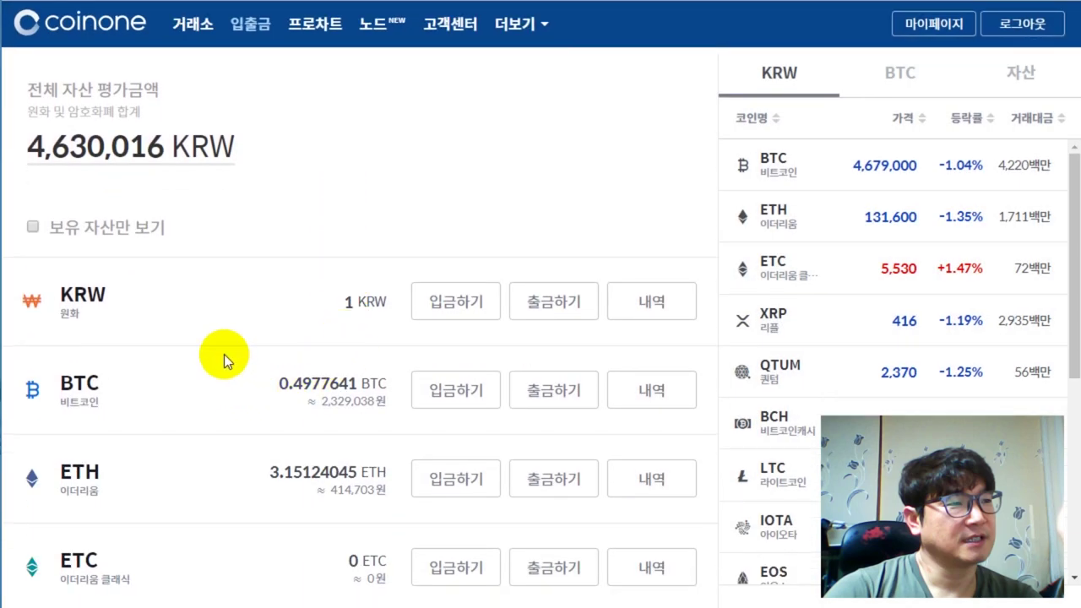
pyautogui.scroll(-2, 267, 342)
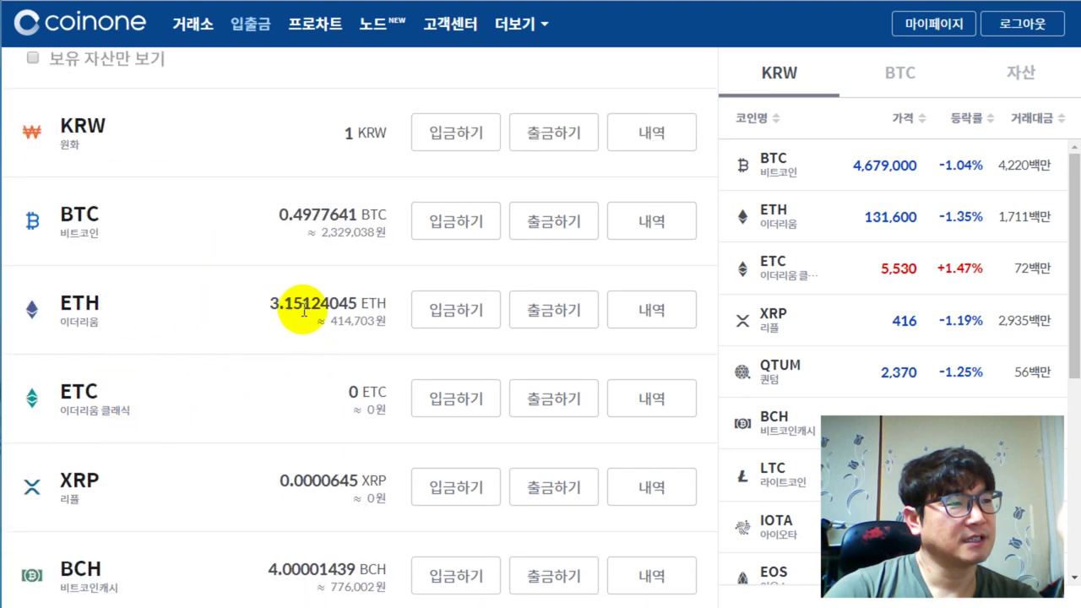
pyautogui.click(563, 310)
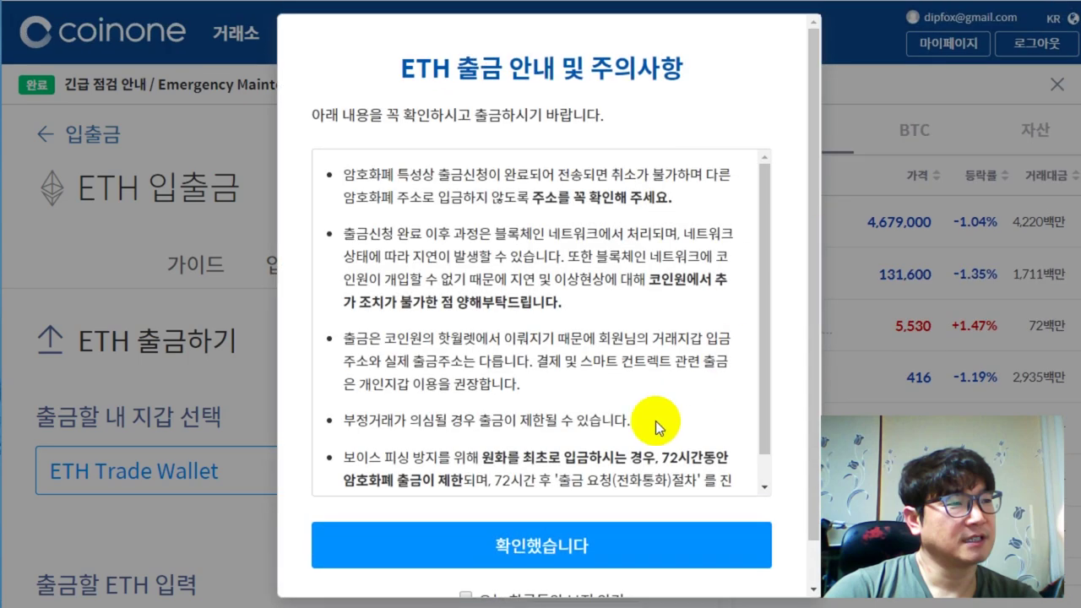
# Acknowledge the withdrawal notice and copy the receiving address from MetaMask.
pyautogui.click(616, 478)
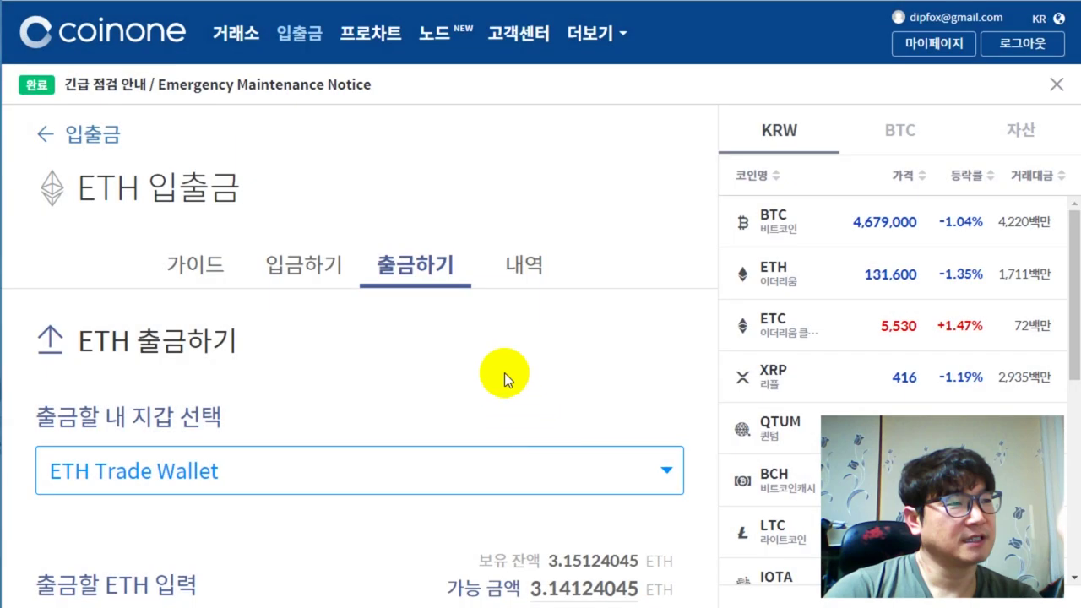
pyautogui.scroll(-3, 504, 372)
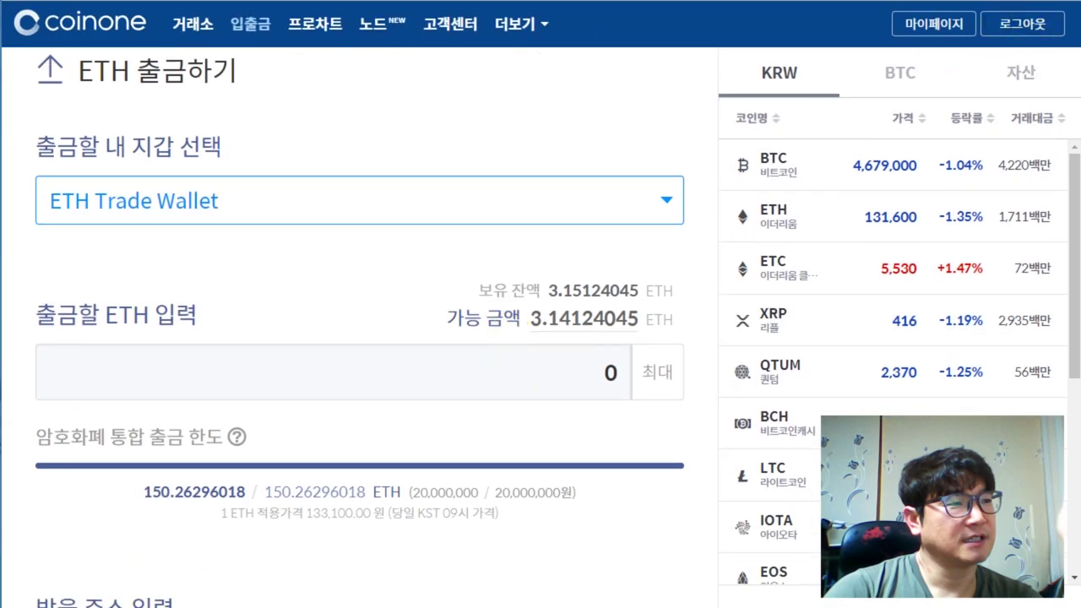
pyautogui.hotkey('alt', 'shift', 'm')
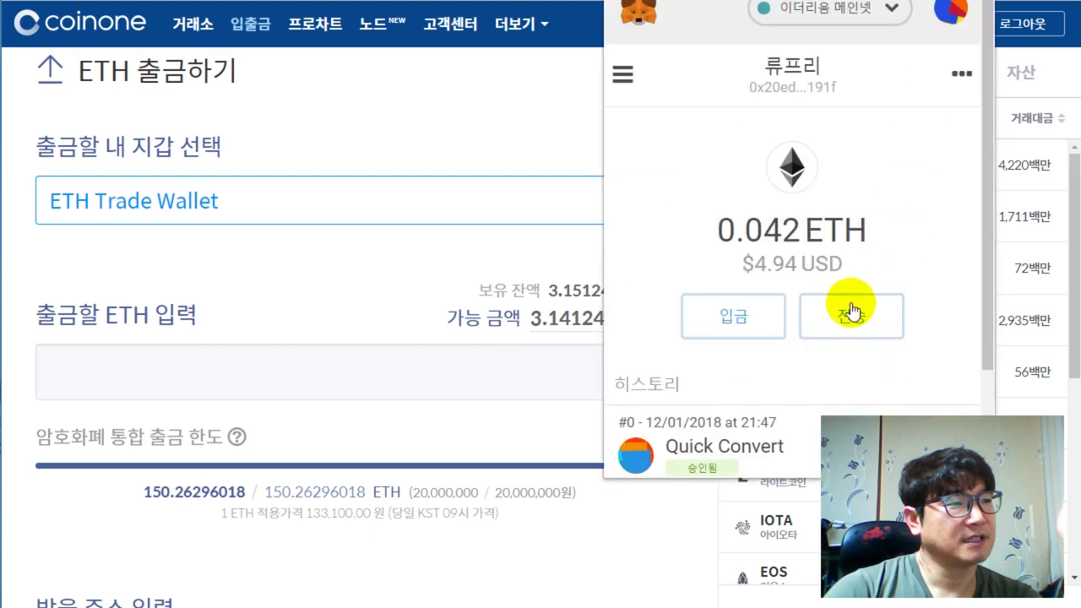
pyautogui.click(724, 319)
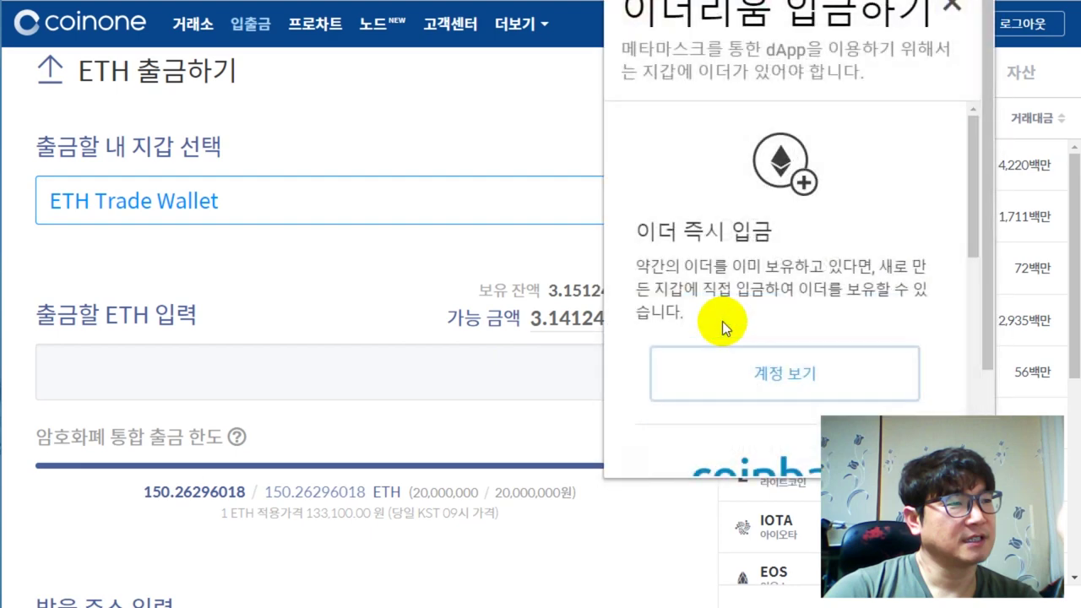
pyautogui.click(780, 388)
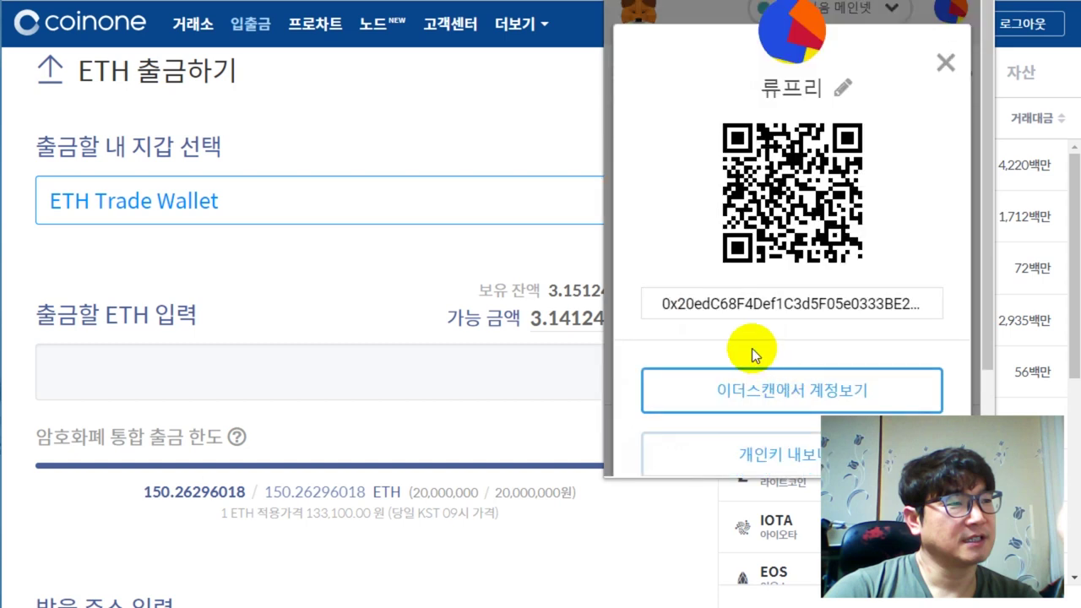
pyautogui.doubleClick(772, 300)
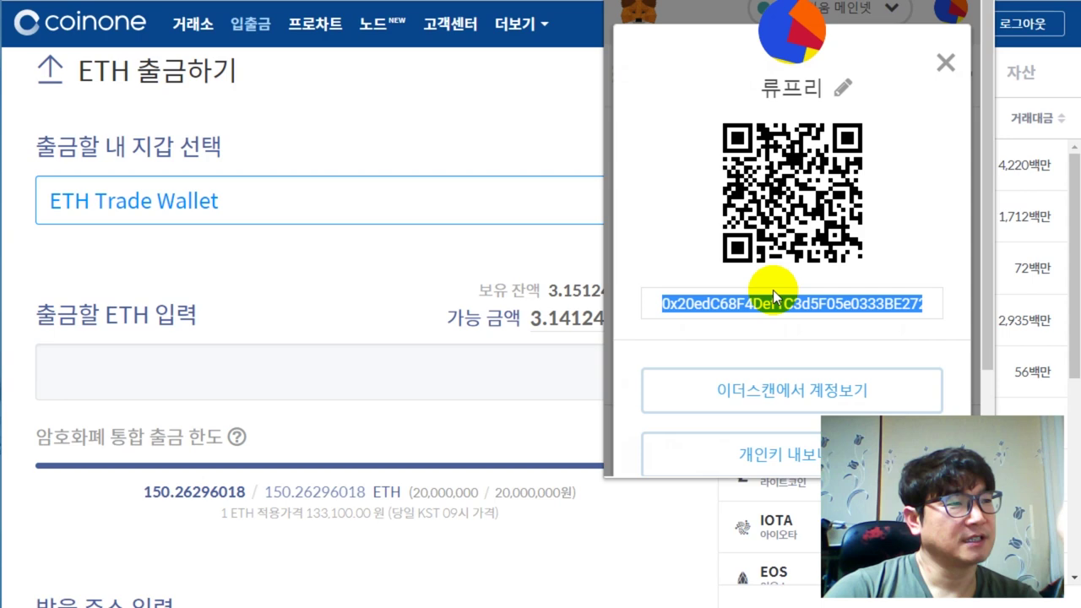
pyautogui.click(348, 414)
# Paste the MetaMask address as recipient and fill in the maximum 3.14124045 ETH amount.
pyautogui.scroll(-3, 359, 415)
pyautogui.scroll(-1, 359, 415)
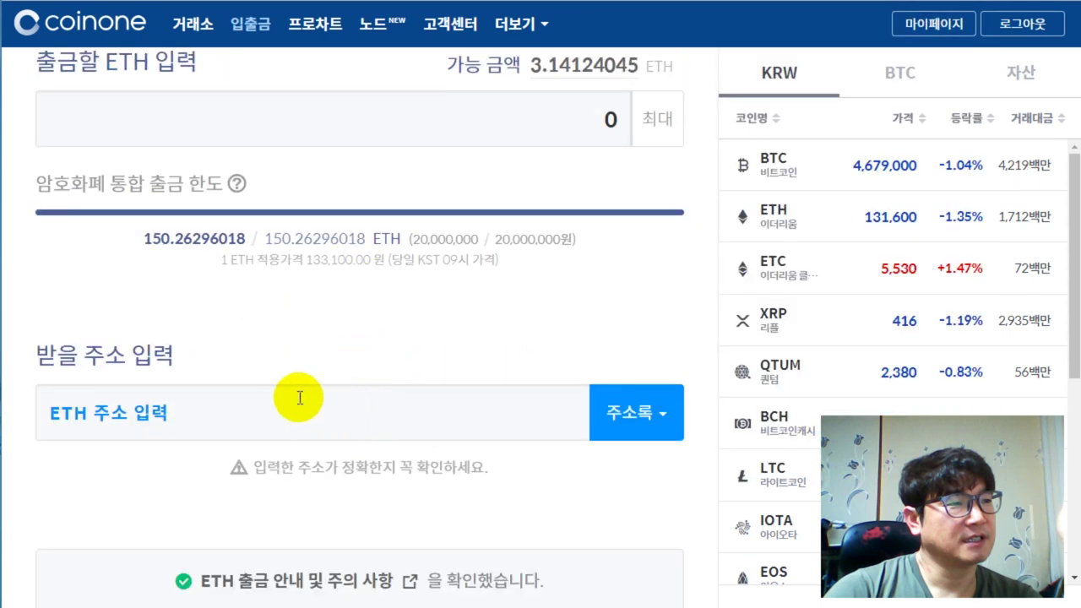
pyautogui.click(285, 414)
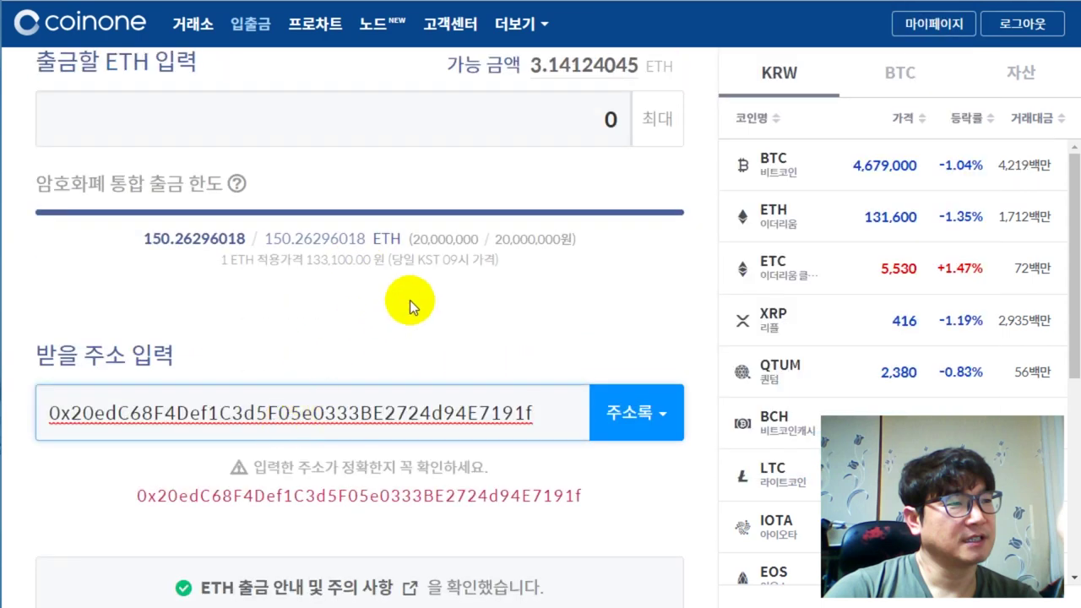
pyautogui.click(411, 301)
pyautogui.click(664, 121)
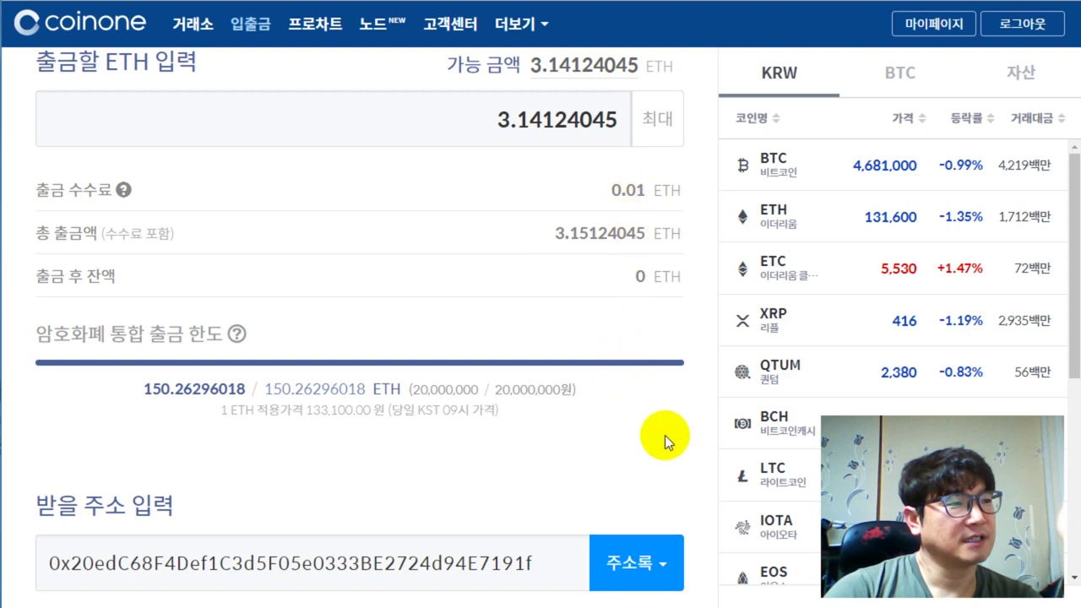
pyautogui.scroll(-2, 665, 435)
pyautogui.scroll(-2, 672, 457)
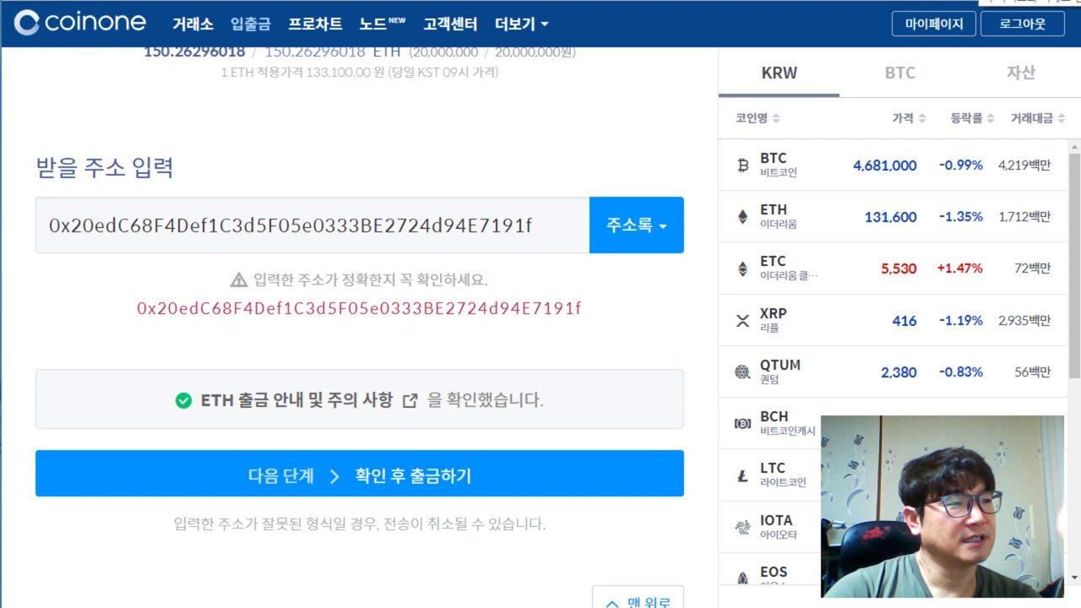
pyautogui.click(1014, 0)
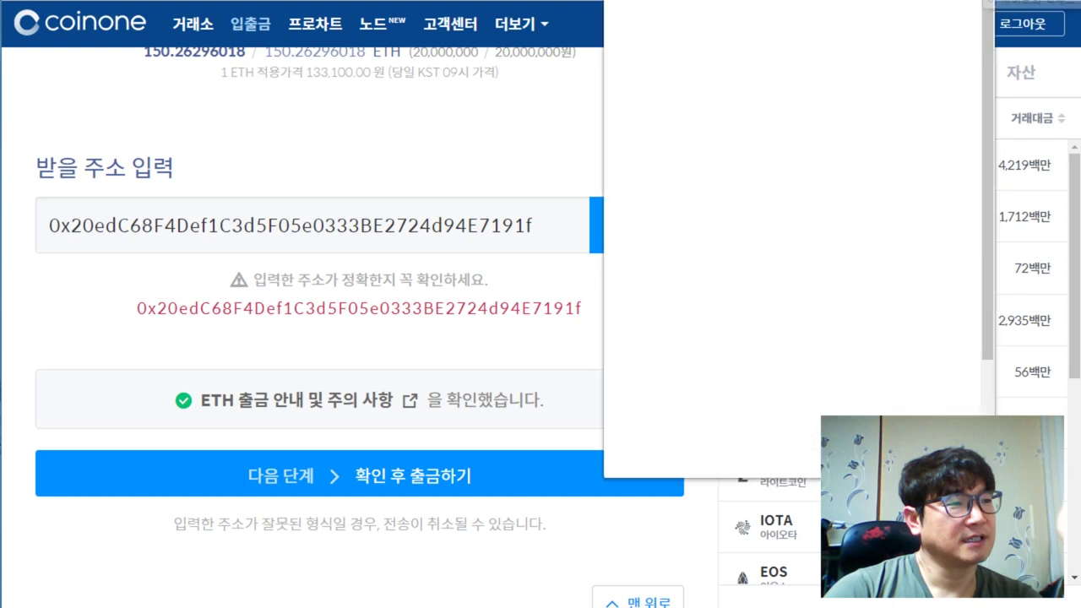
pyautogui.click(689, 315)
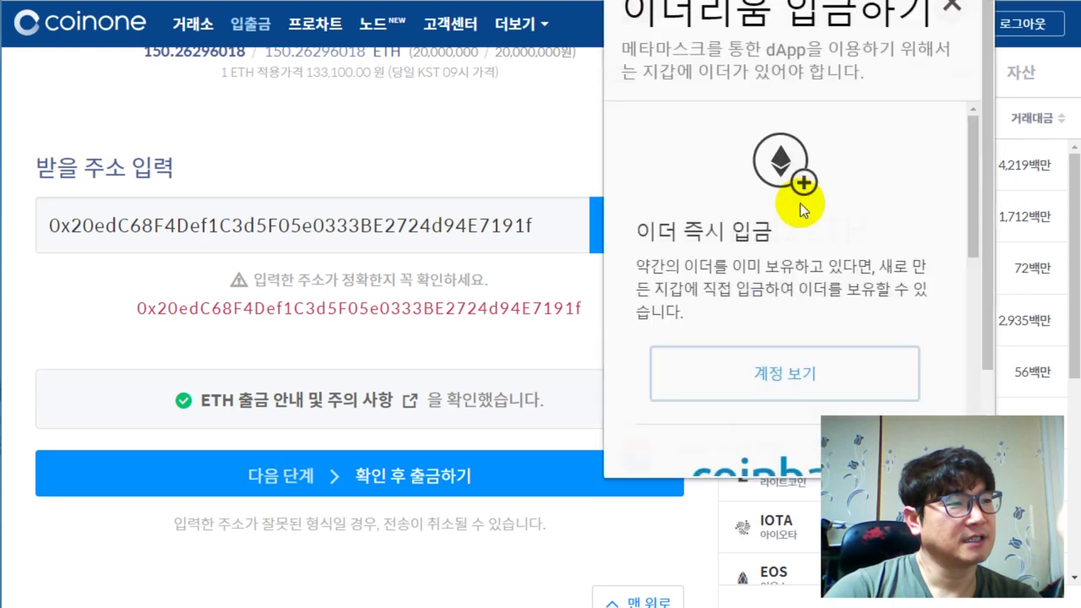
pyautogui.click(785, 372)
pyautogui.doubleClick(922, 303)
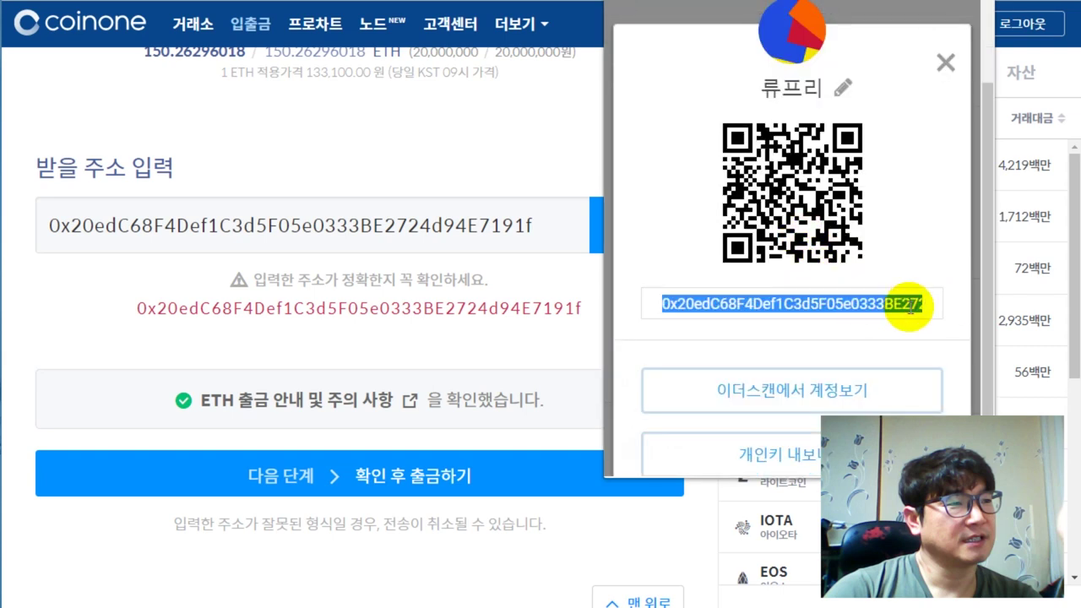
pyautogui.click(902, 309)
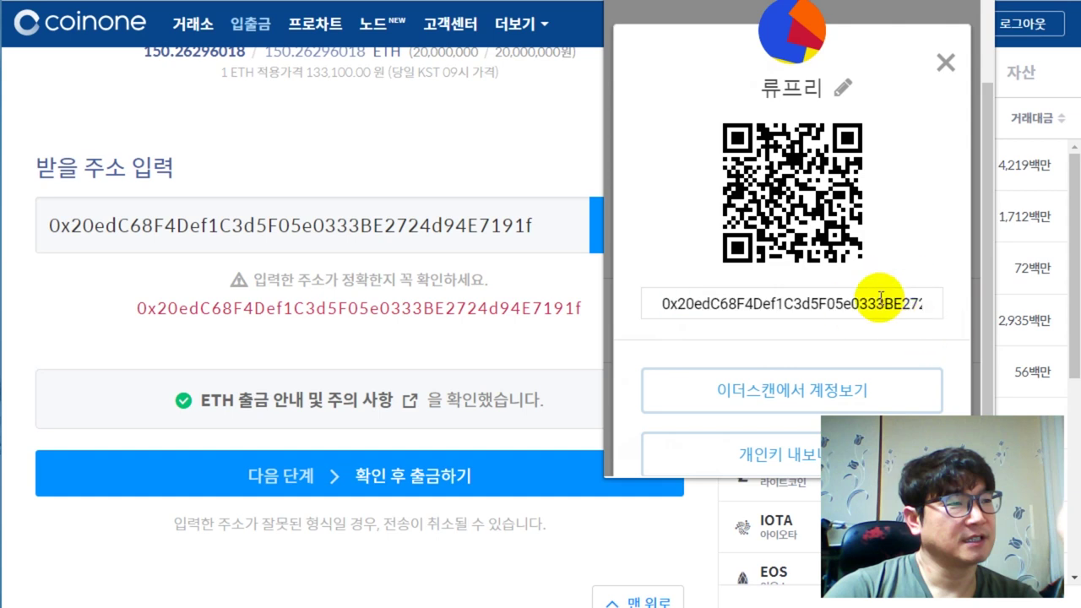
pyautogui.moveTo(880, 297); pyautogui.dragTo(964, 293)
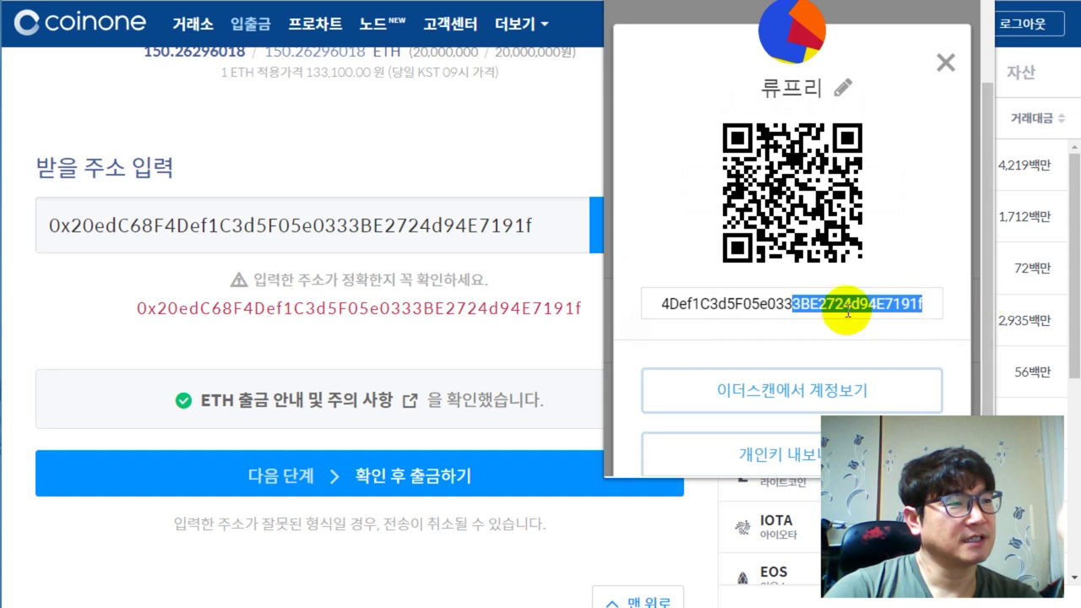
pyautogui.moveTo(777, 311); pyautogui.dragTo(497, 313)
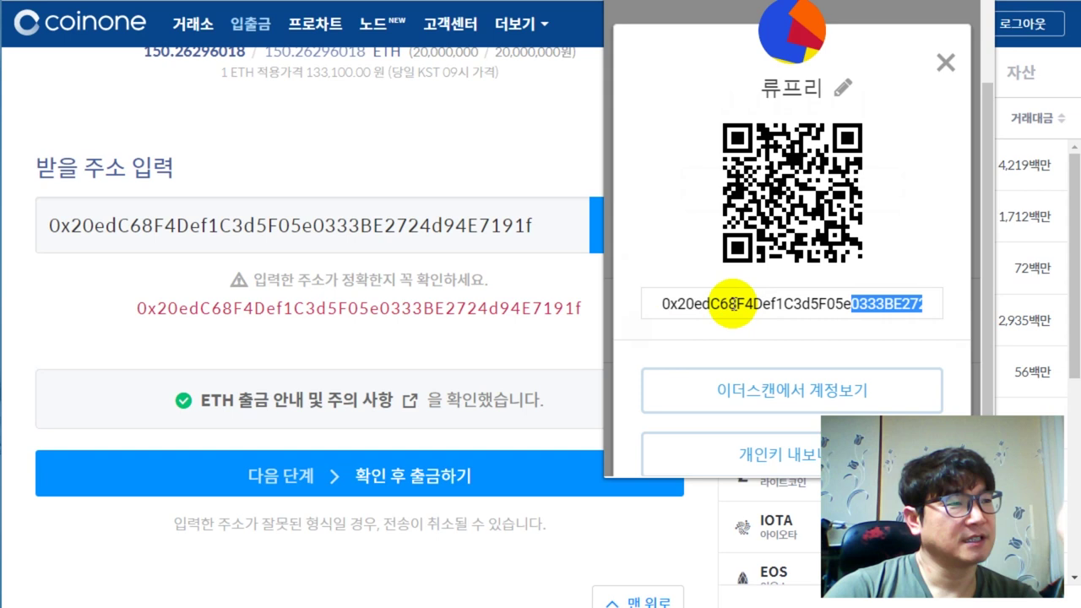
pyautogui.moveTo(843, 304); pyautogui.dragTo(979, 297)
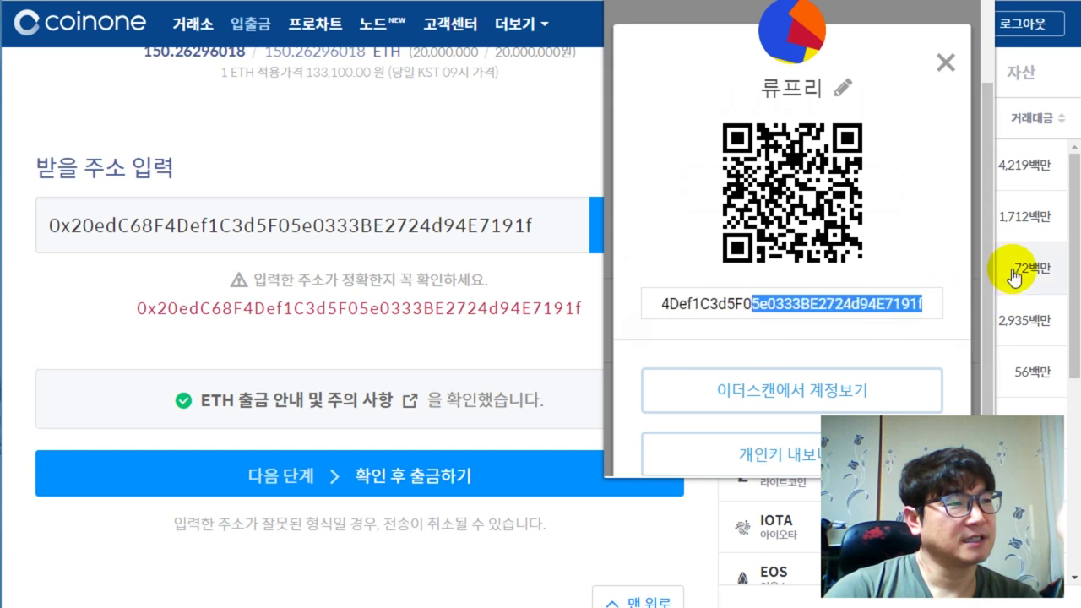
pyautogui.click(945, 61)
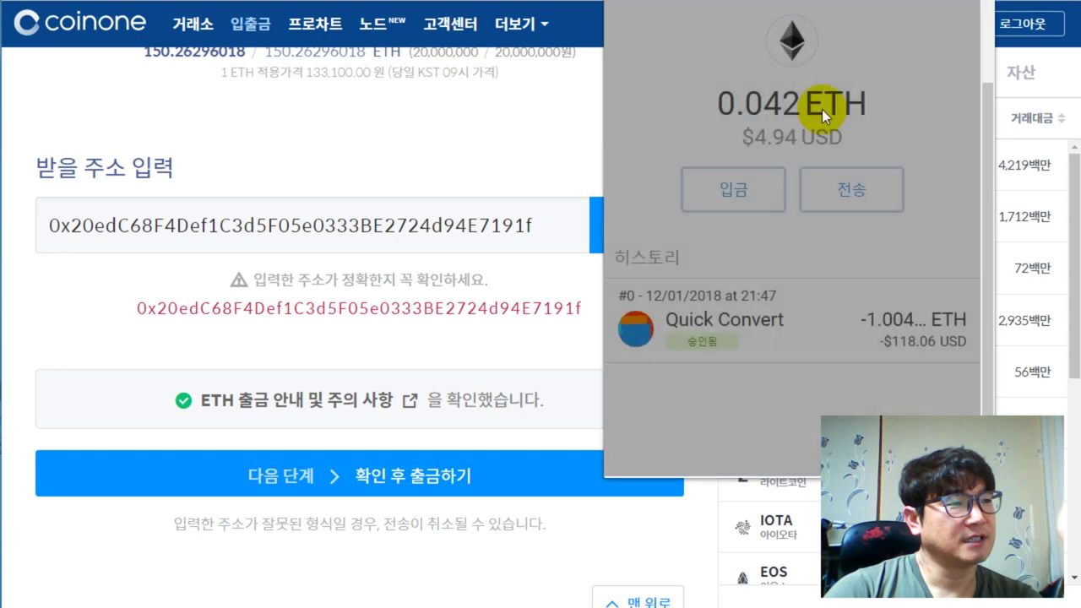
# Close the wallet popup, proceed to withdrawal confirmation, and begin OTP verification.
pyautogui.click(105, 346)
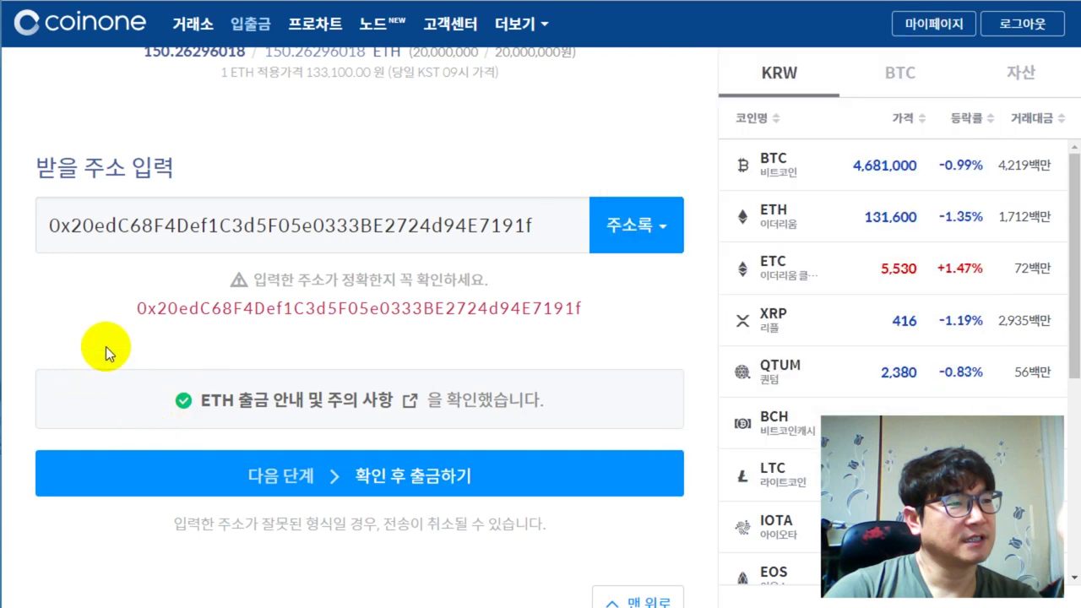
pyautogui.scroll(-1, 106, 348)
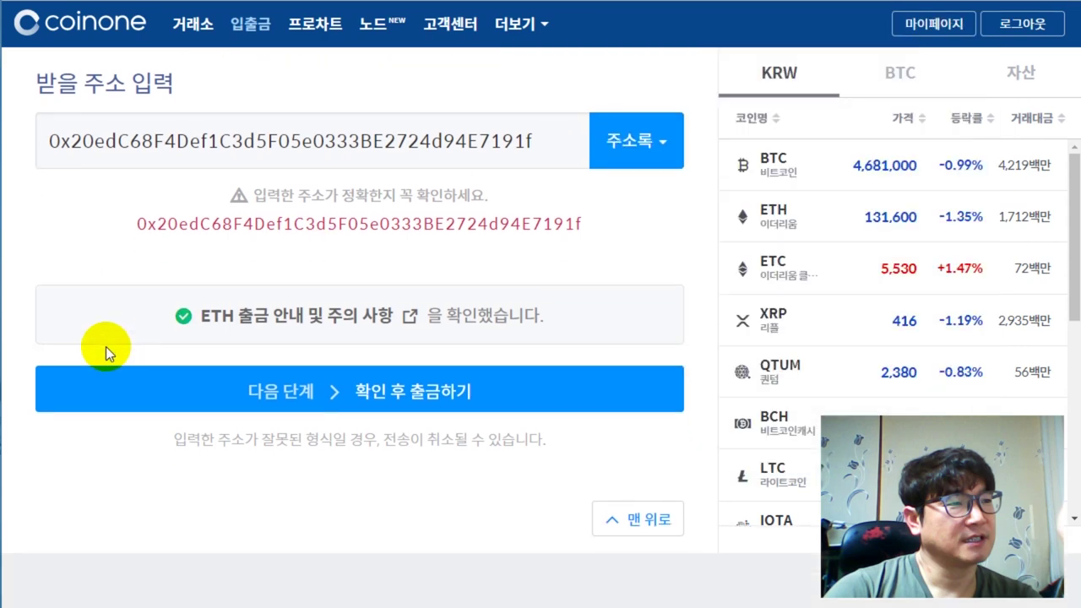
pyautogui.click(353, 390)
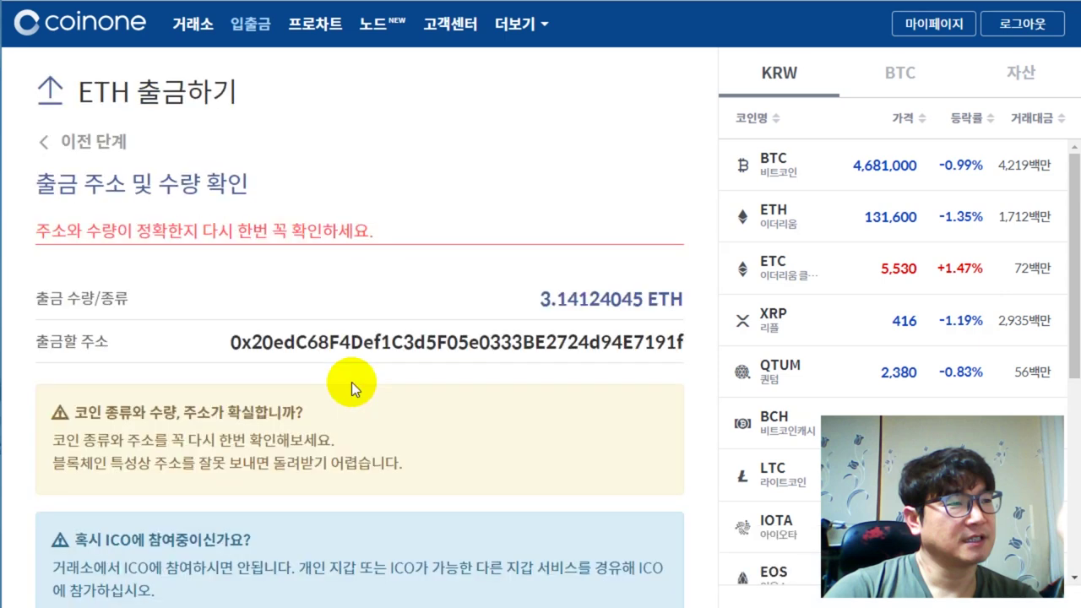
pyautogui.scroll(-2, 381, 403)
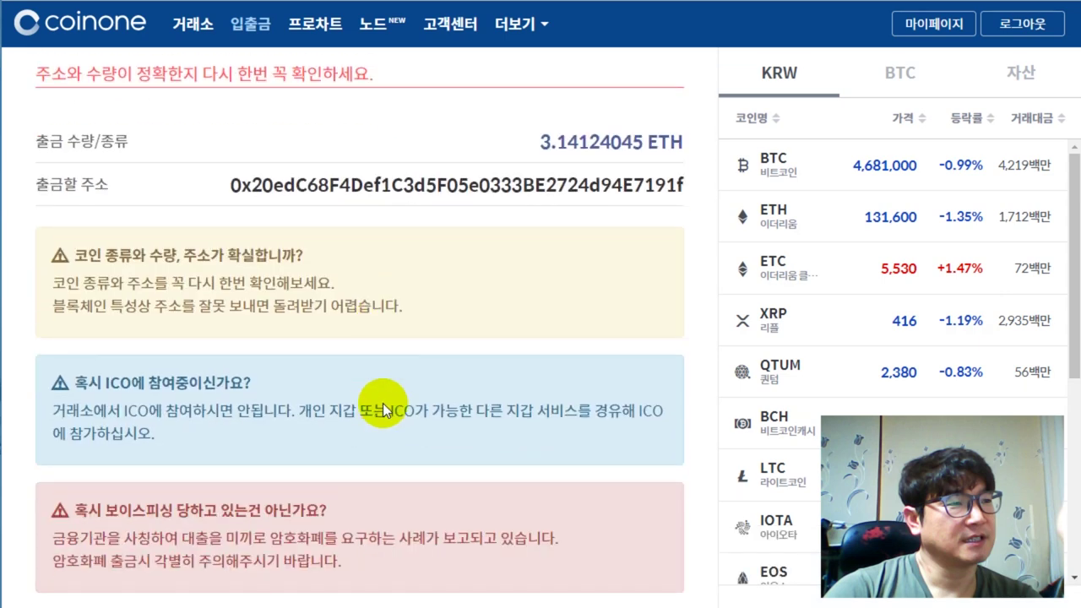
pyautogui.scroll(-3, 405, 396)
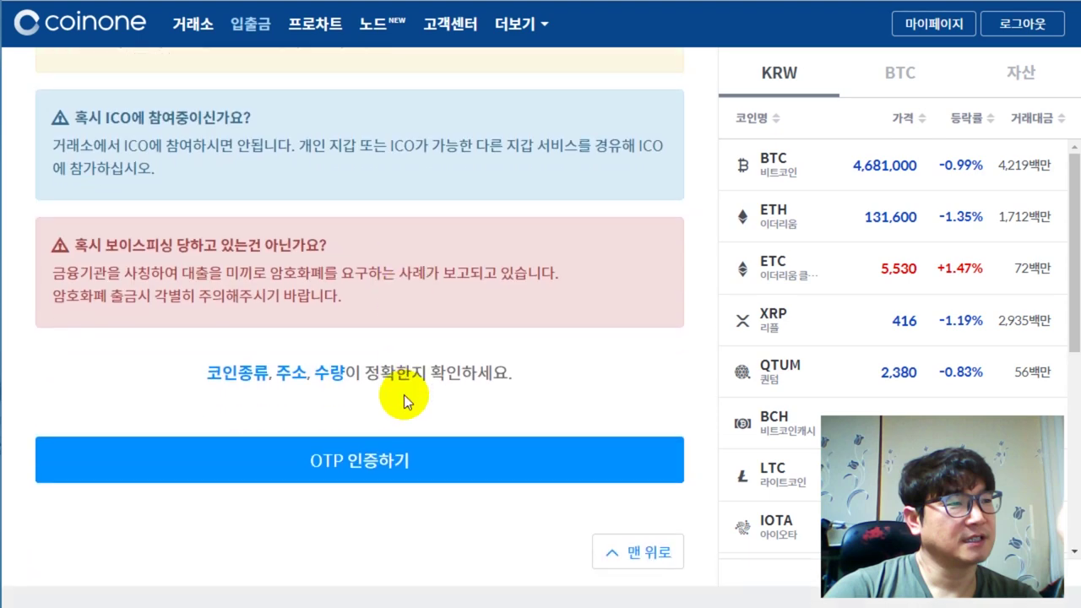
pyautogui.click(393, 458)
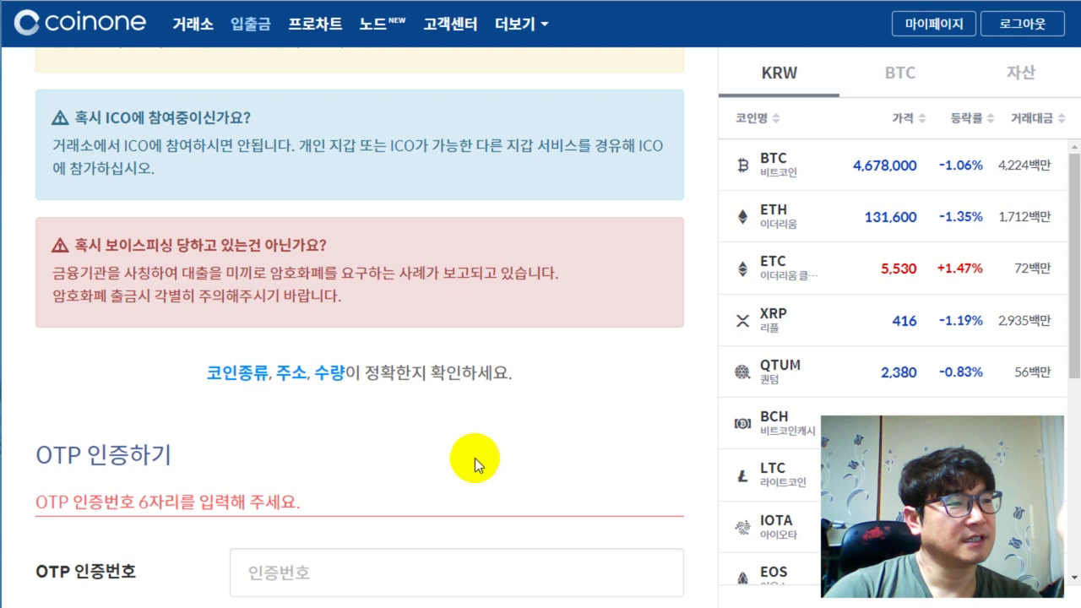
# Enter the OTP code, submit the 3.14124045 ETH withdrawal, and dismiss the completion message.
pyautogui.click(368, 581)
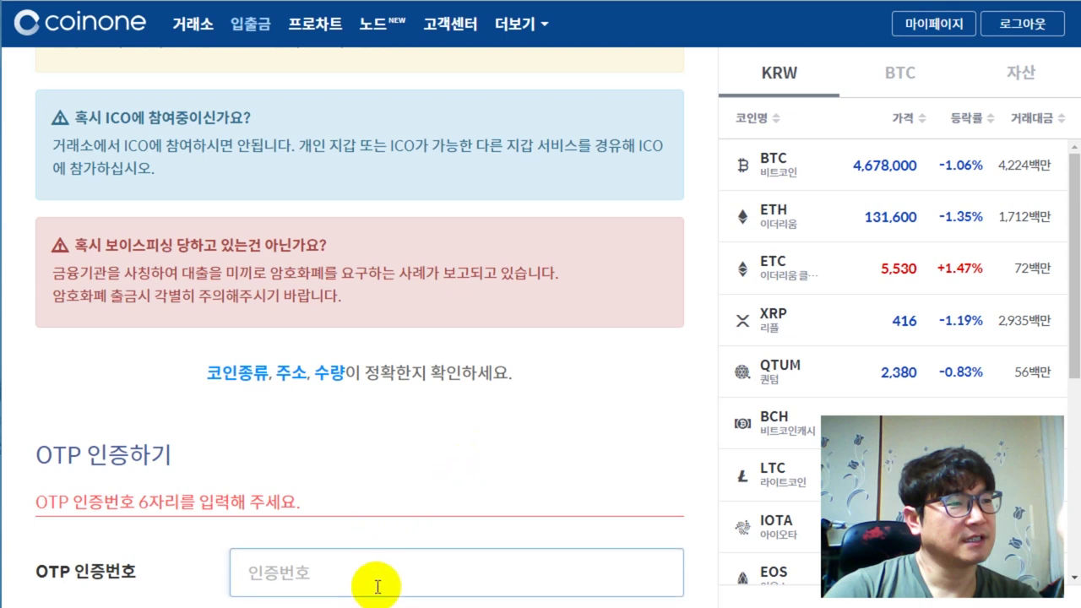
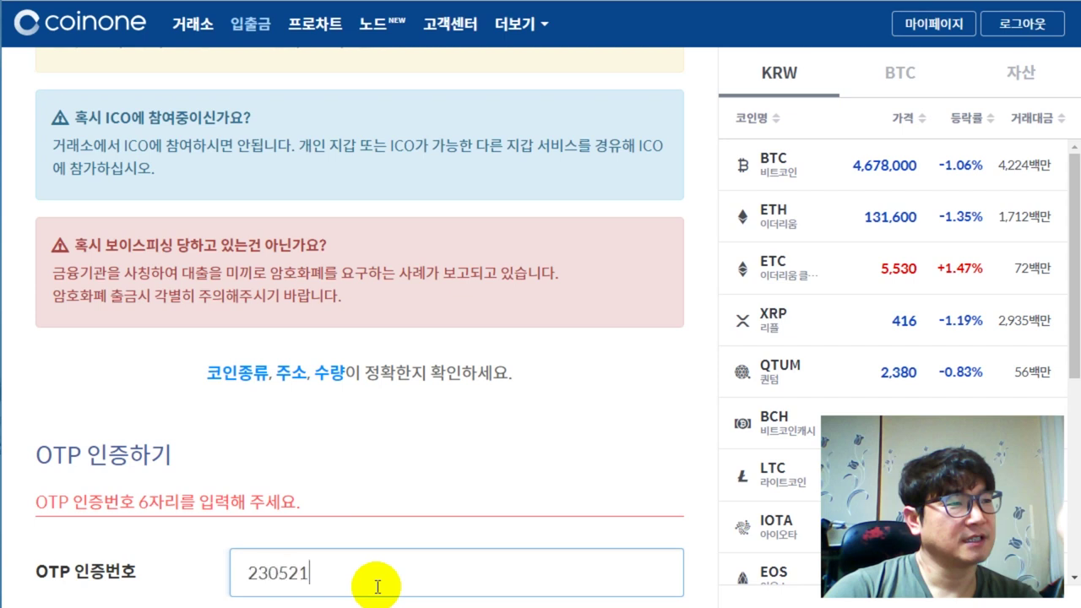
pyautogui.scroll(-3, 388, 583)
pyautogui.click(415, 451)
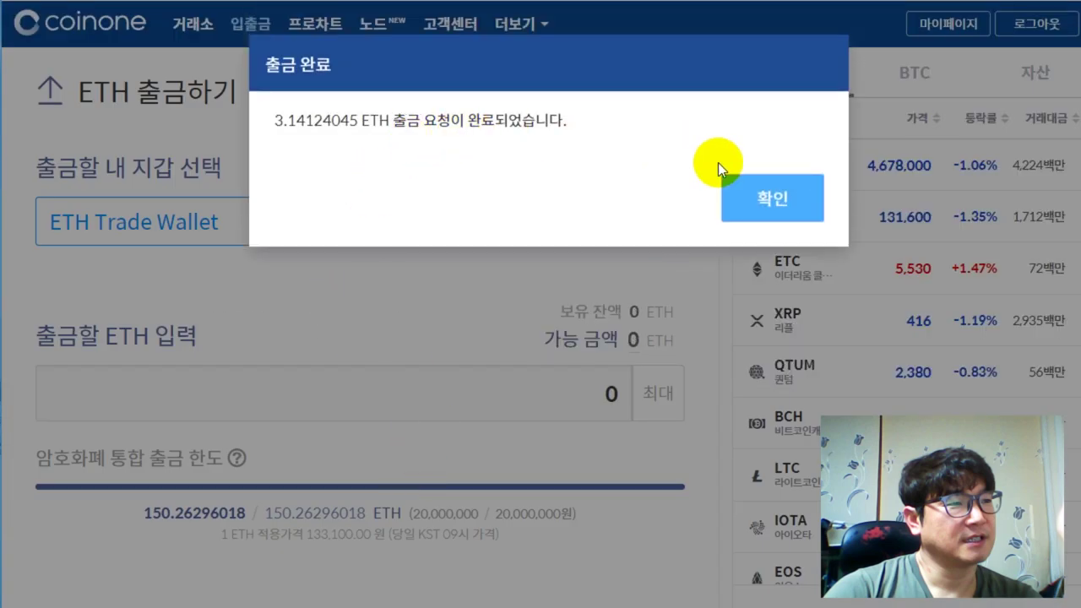
pyautogui.click(763, 199)
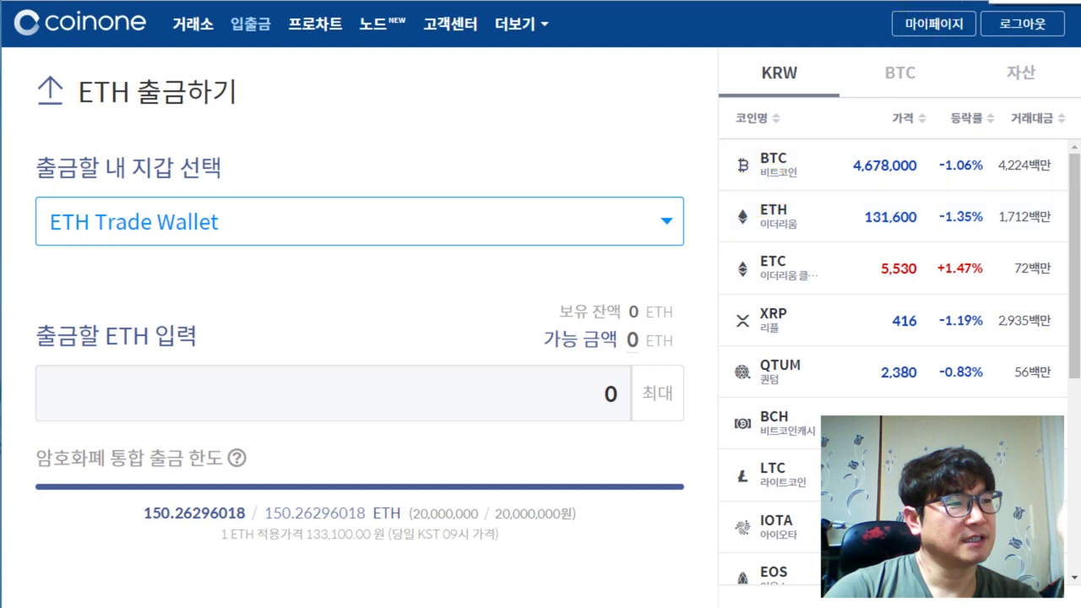
# Open MetaMask and look through the account panel and account options menu.
pyautogui.click(972, 0)
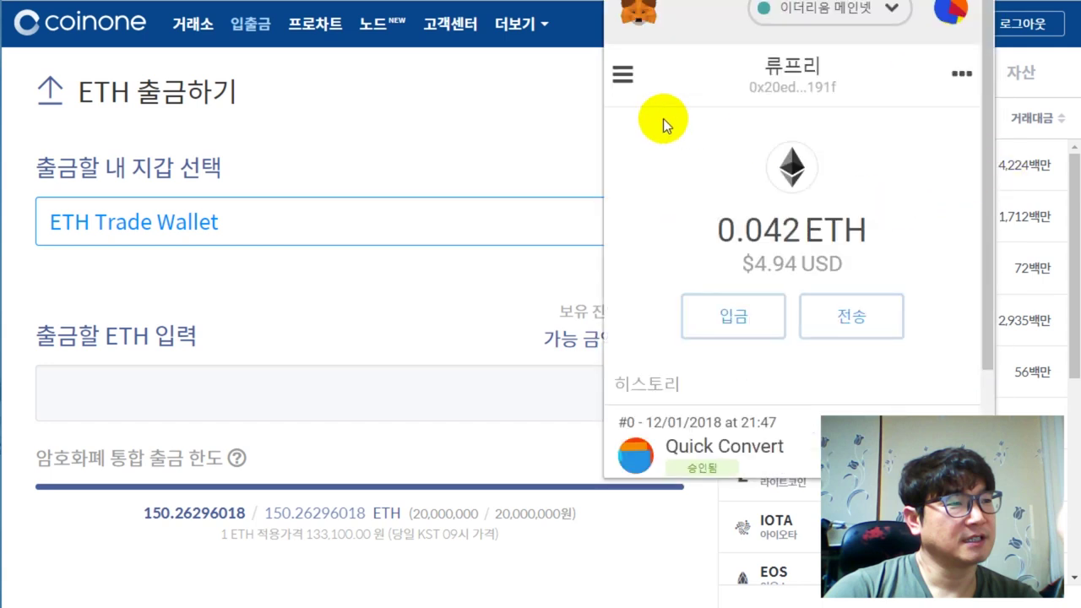
pyautogui.click(627, 76)
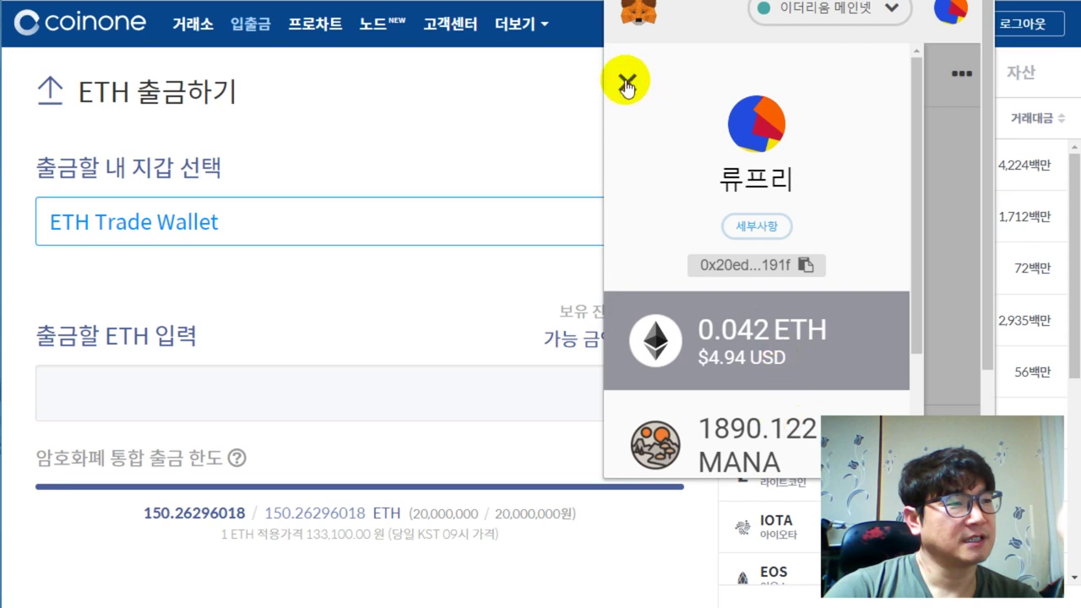
pyautogui.click(626, 84)
pyautogui.click(963, 76)
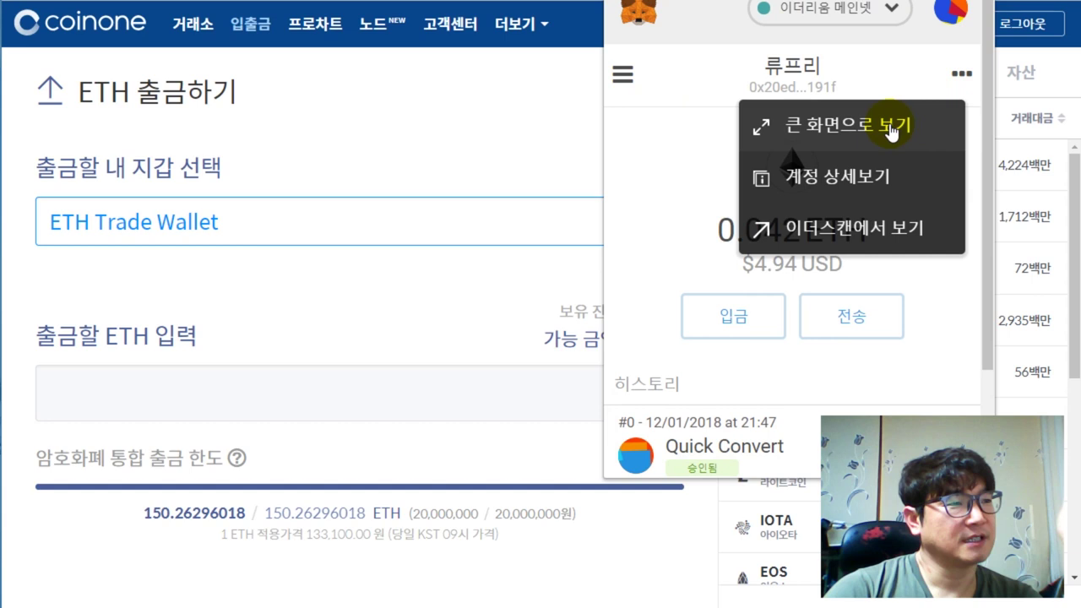
pyautogui.scroll(-2, 856, 397)
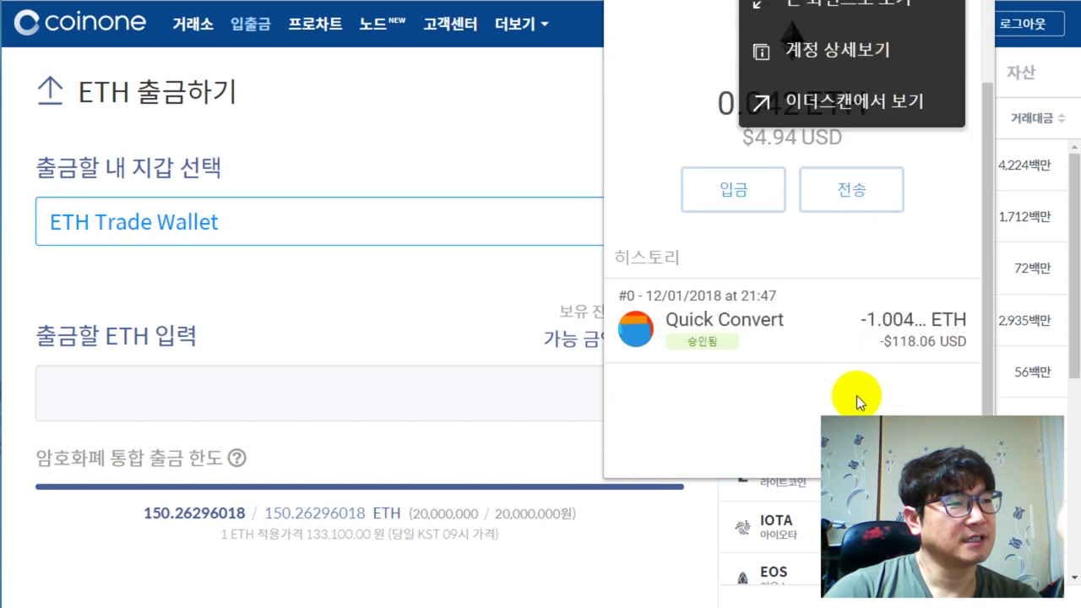
pyautogui.scroll(2, 857, 396)
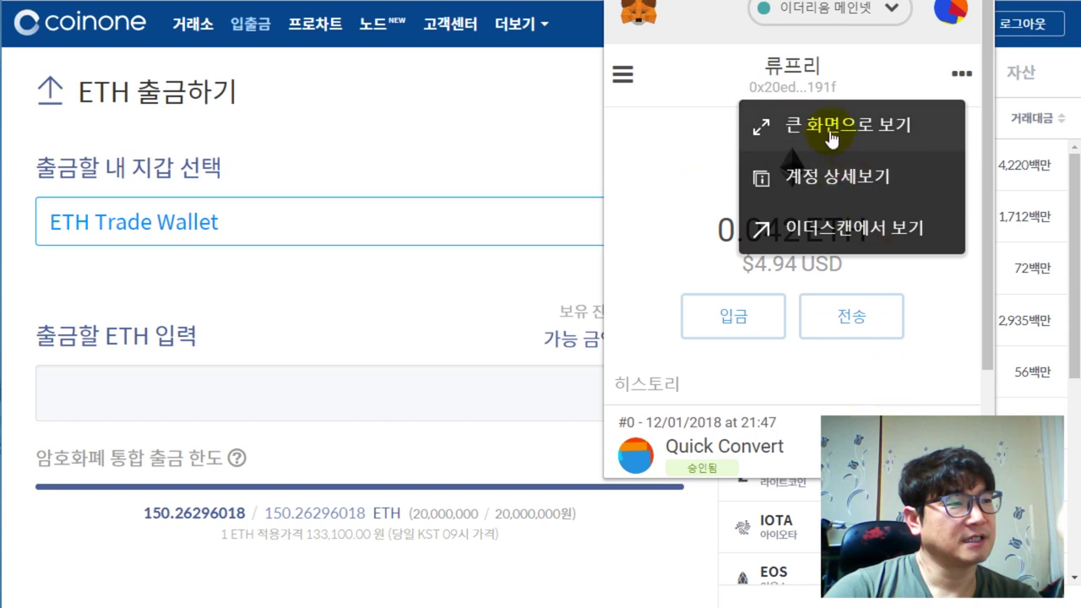
pyautogui.click(684, 136)
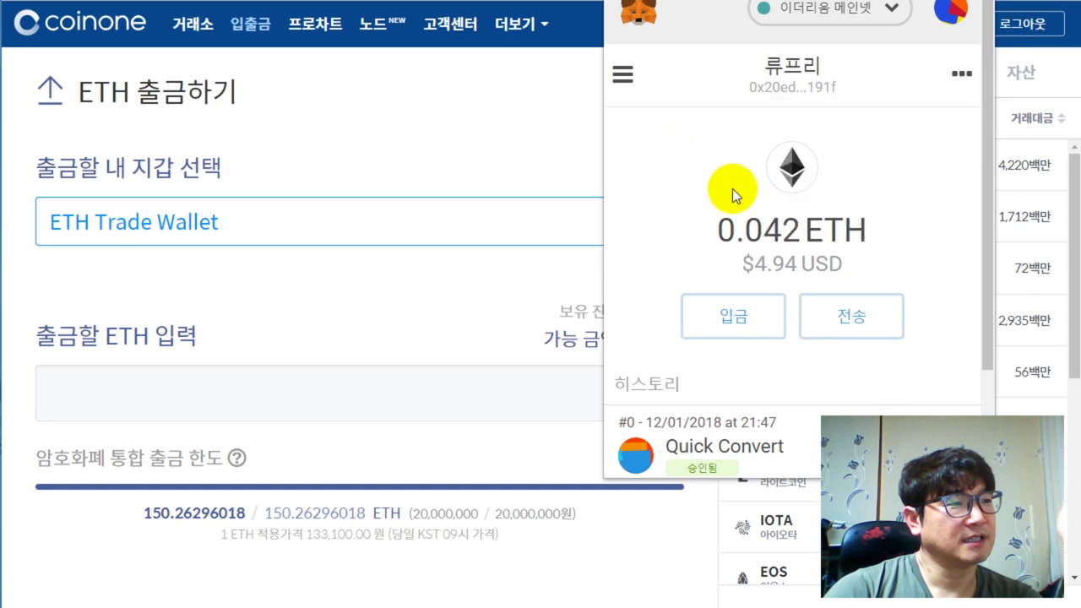
# Highlight the 3.1832 ETH balance on MetaMask's main screen.
pyautogui.scroll(-2, 744, 199)
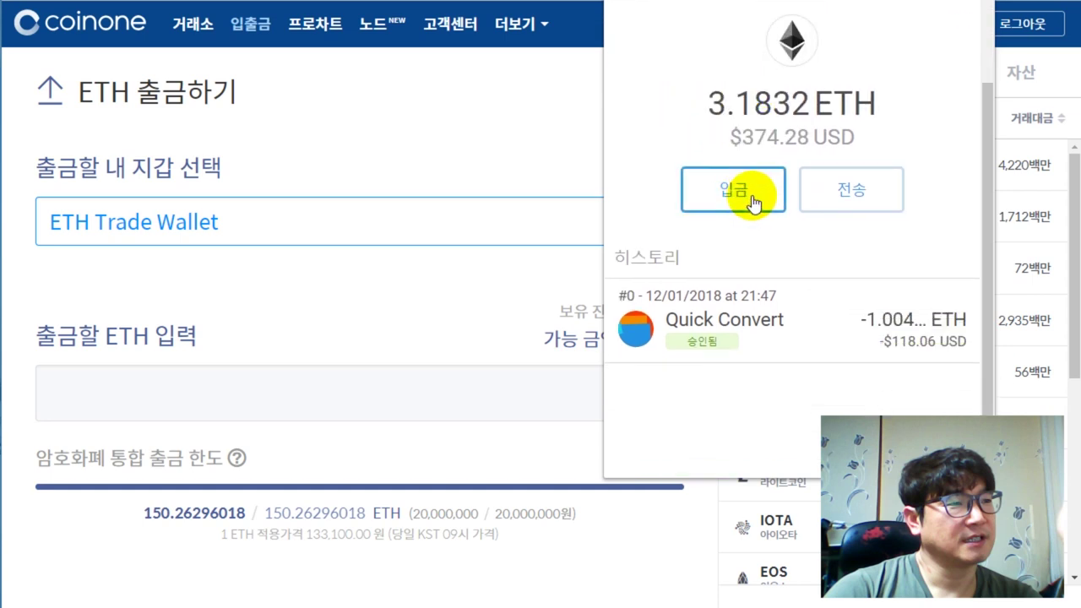
pyautogui.scroll(2, 799, 131)
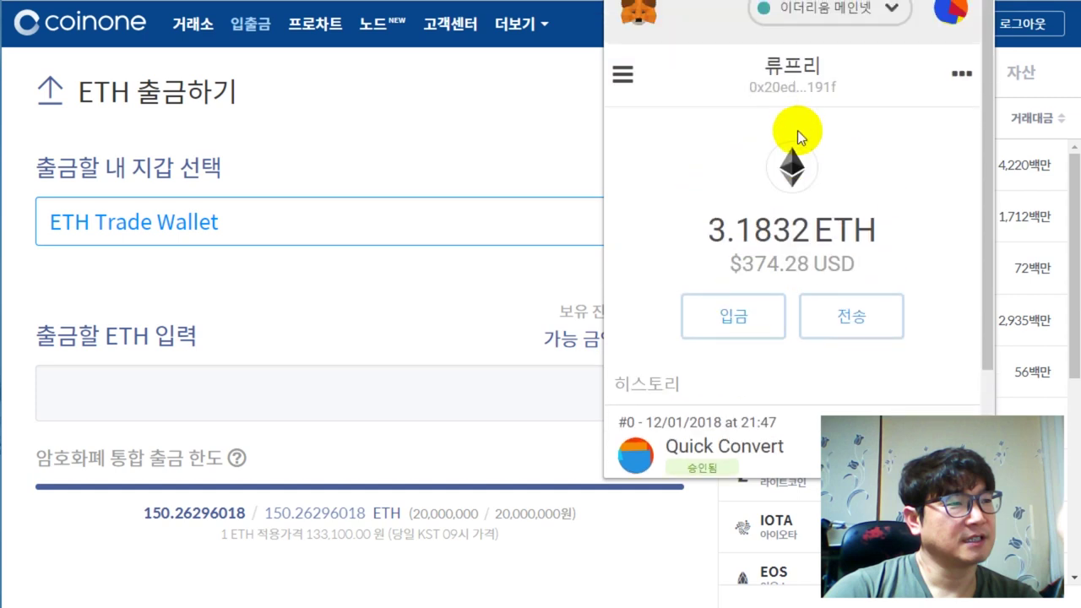
pyautogui.moveTo(707, 234); pyautogui.dragTo(917, 237)
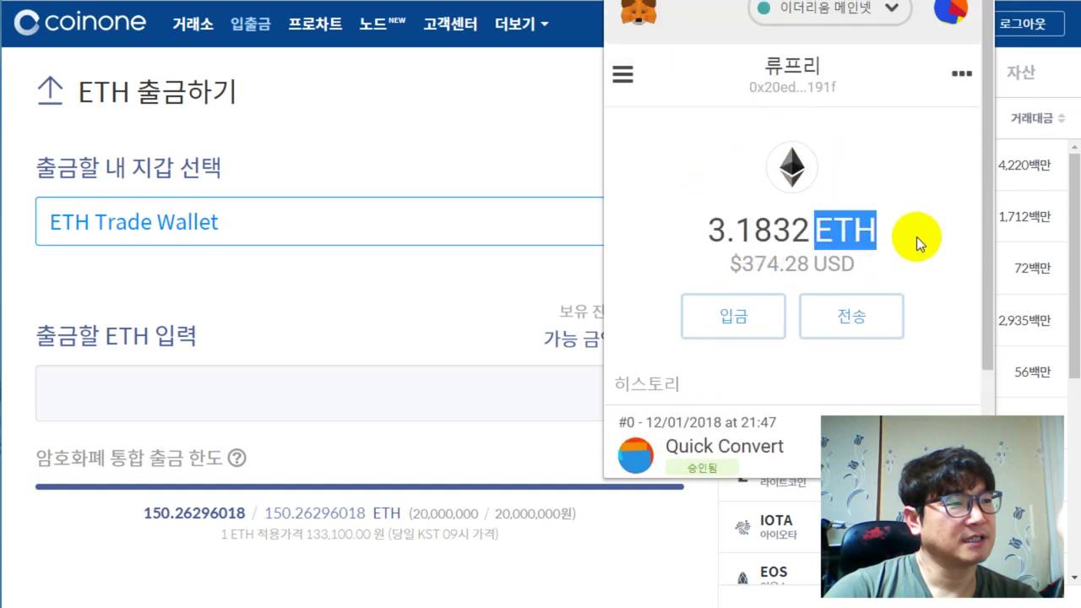
pyautogui.moveTo(709, 235); pyautogui.dragTo(814, 221)
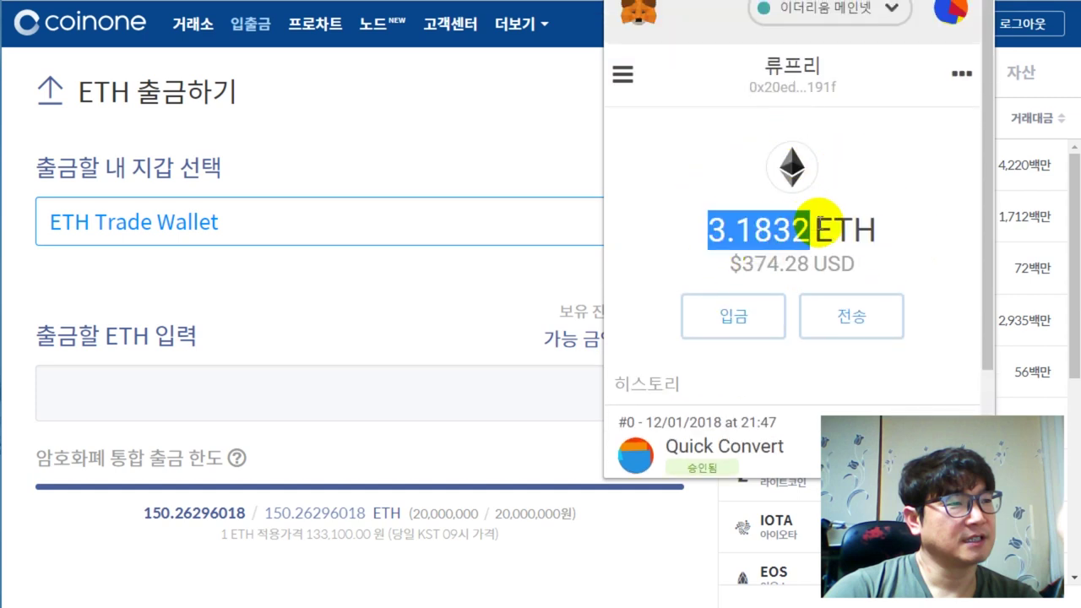
pyautogui.click(947, 230)
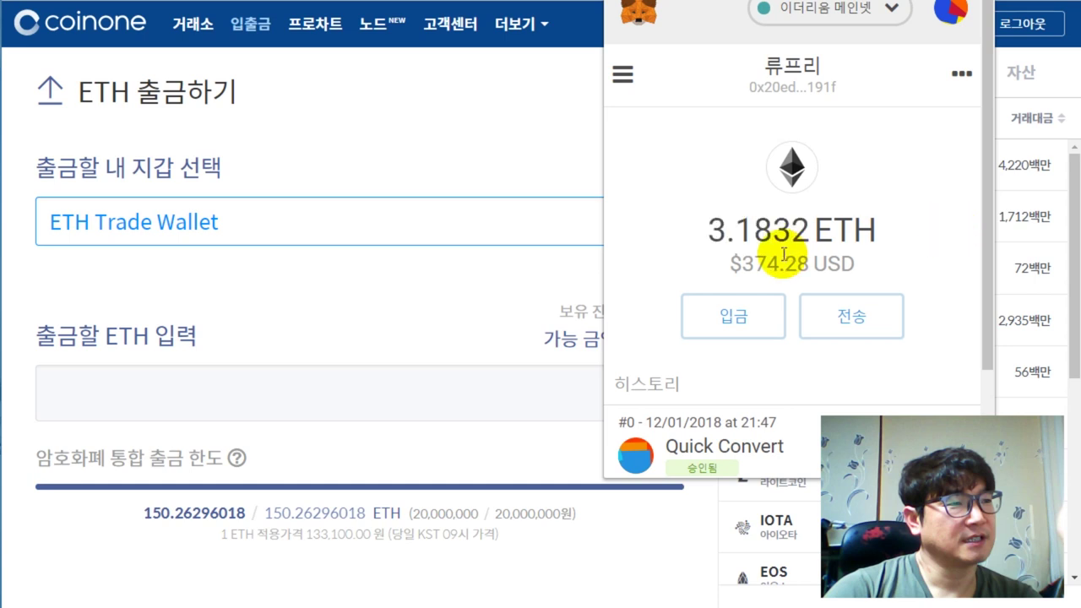
pyautogui.moveTo(815, 227); pyautogui.dragTo(912, 212)
# Clear the balance selection and open the Decentraland website.
pyautogui.click(913, 211)
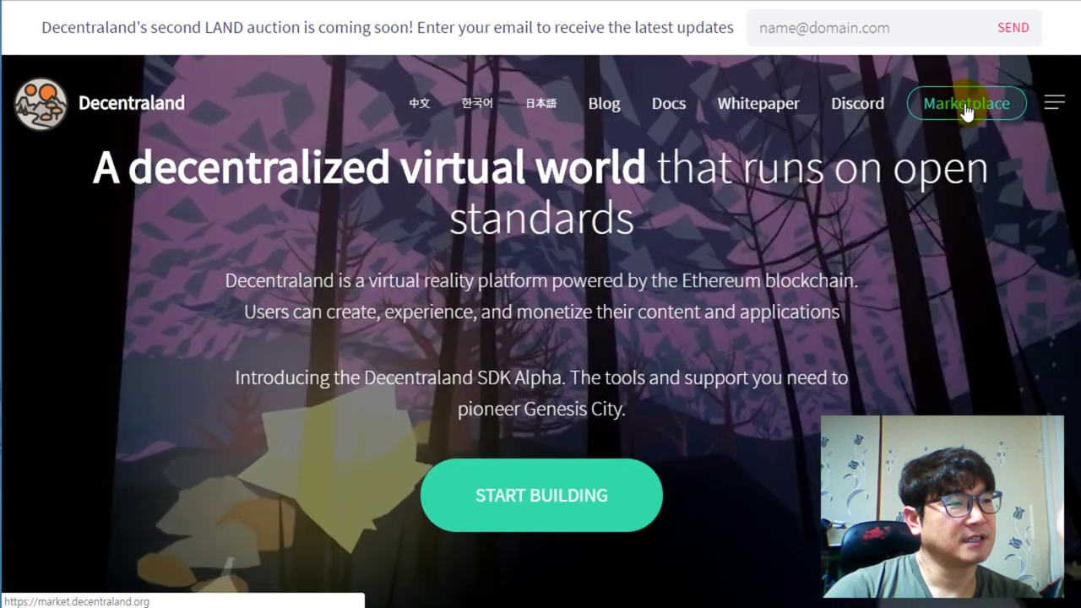
pyautogui.click(967, 110)
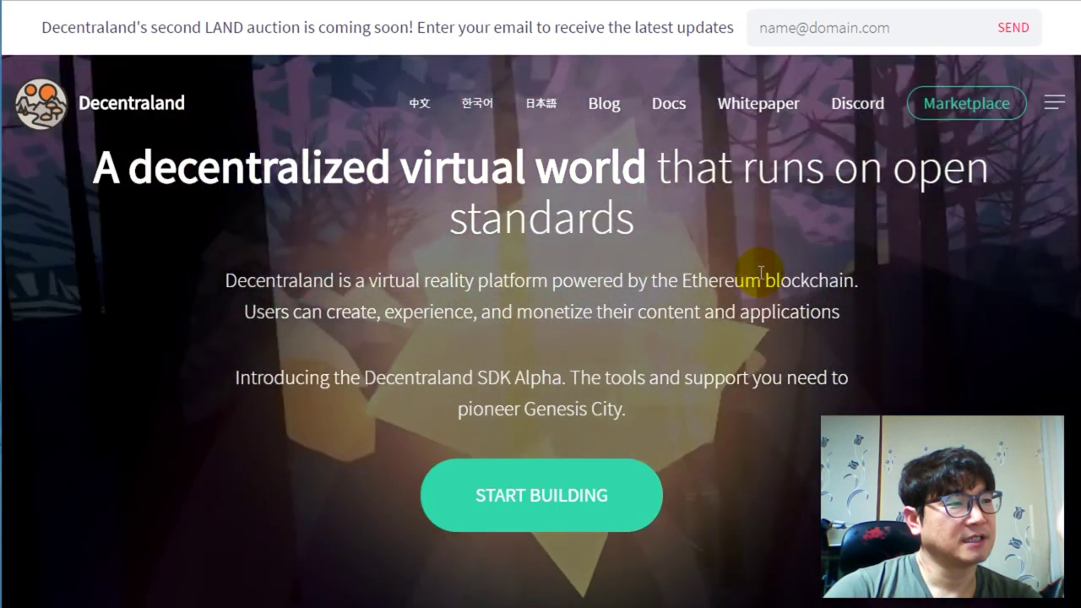
pyautogui.scroll(-5, 766, 272)
pyautogui.scroll(5, 766, 272)
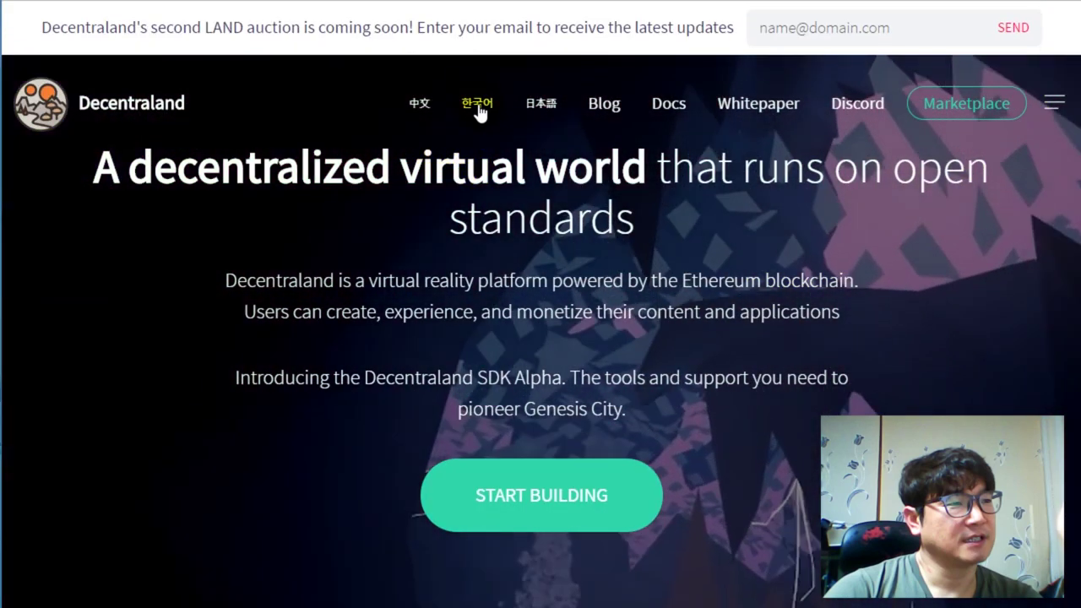
# Switch the Decentraland site to Korean and browse the homepage and side menu.
pyautogui.click(478, 108)
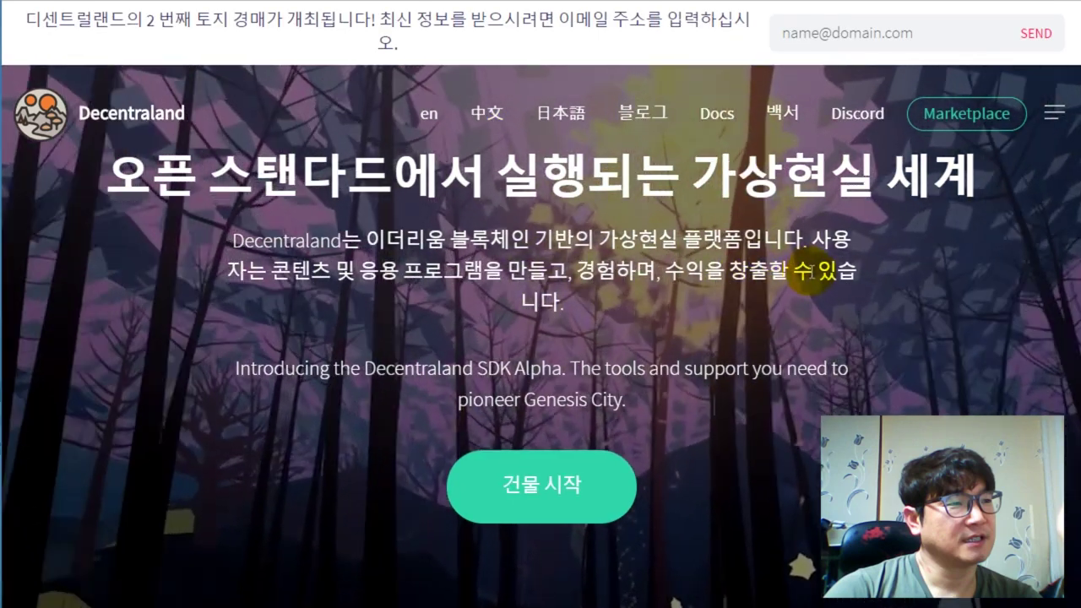
pyautogui.scroll(-5, 811, 271)
pyautogui.scroll(-14, 815, 282)
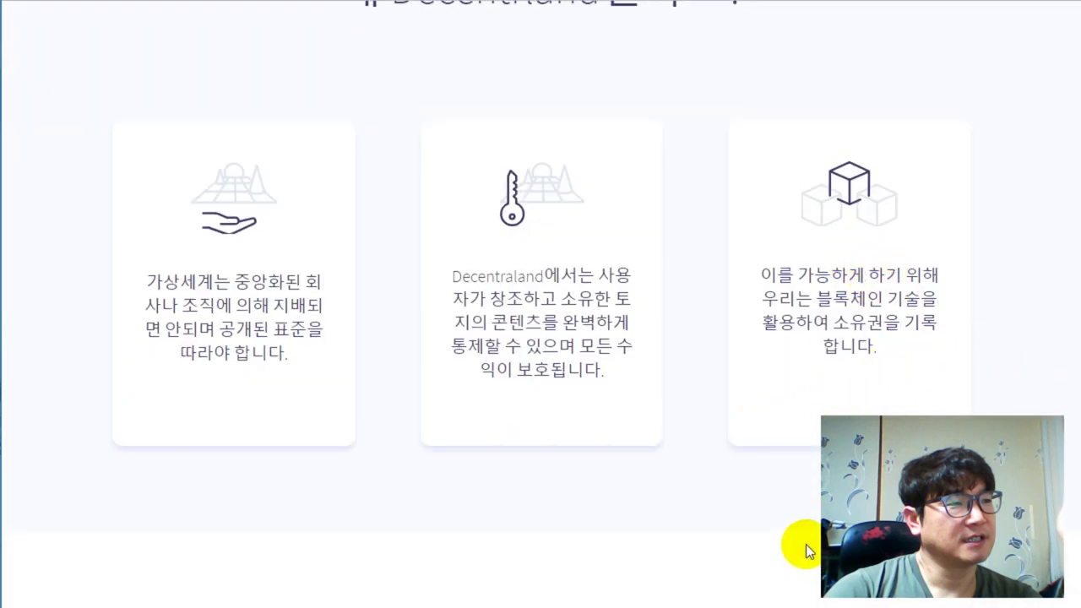
pyautogui.scroll(19, 799, 430)
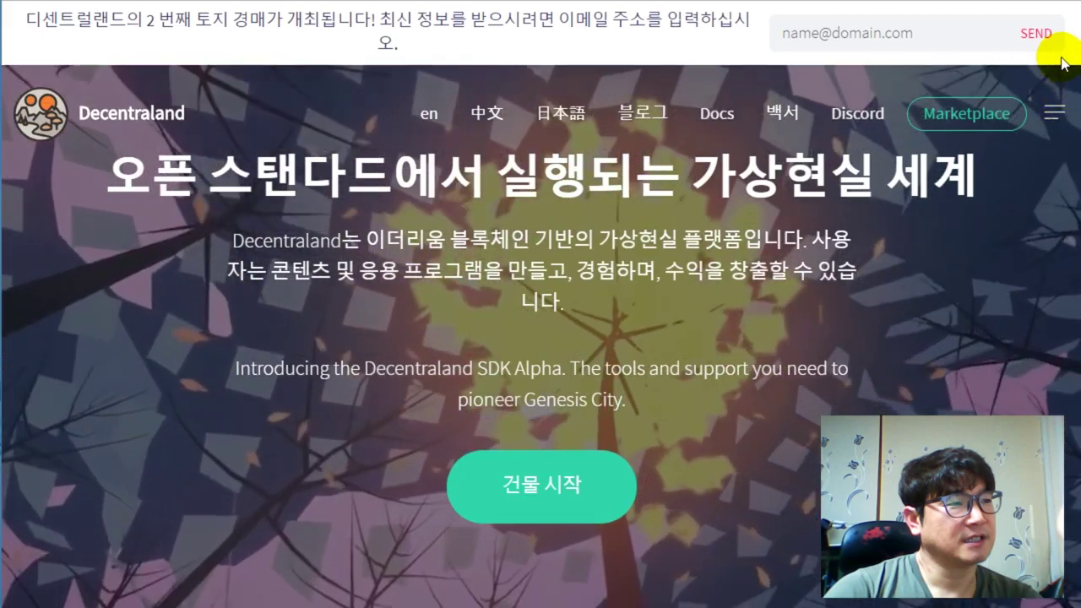
pyautogui.click(1054, 111)
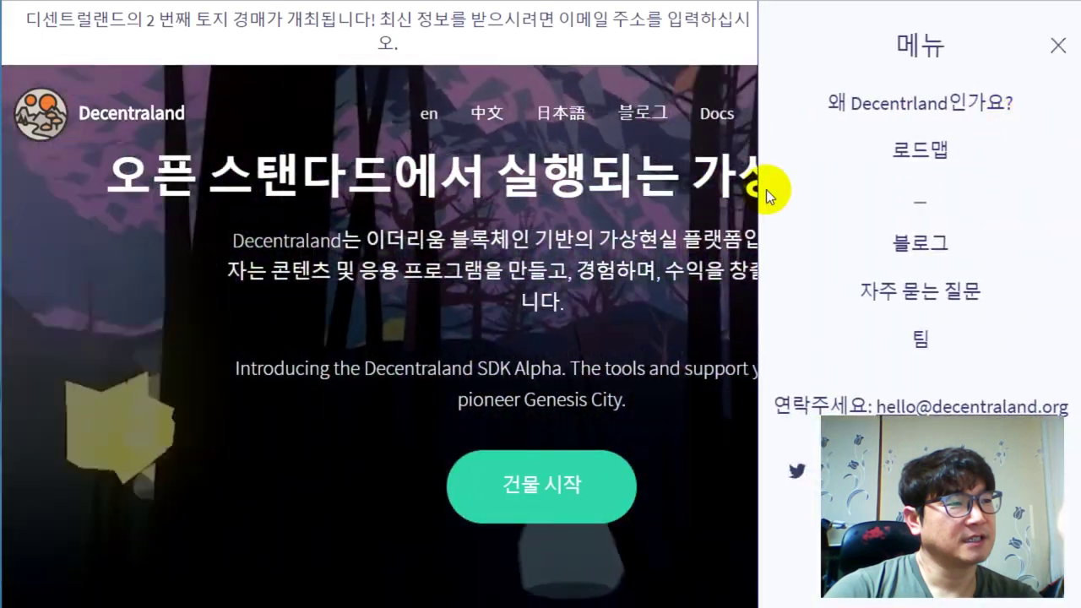
pyautogui.click(766, 189)
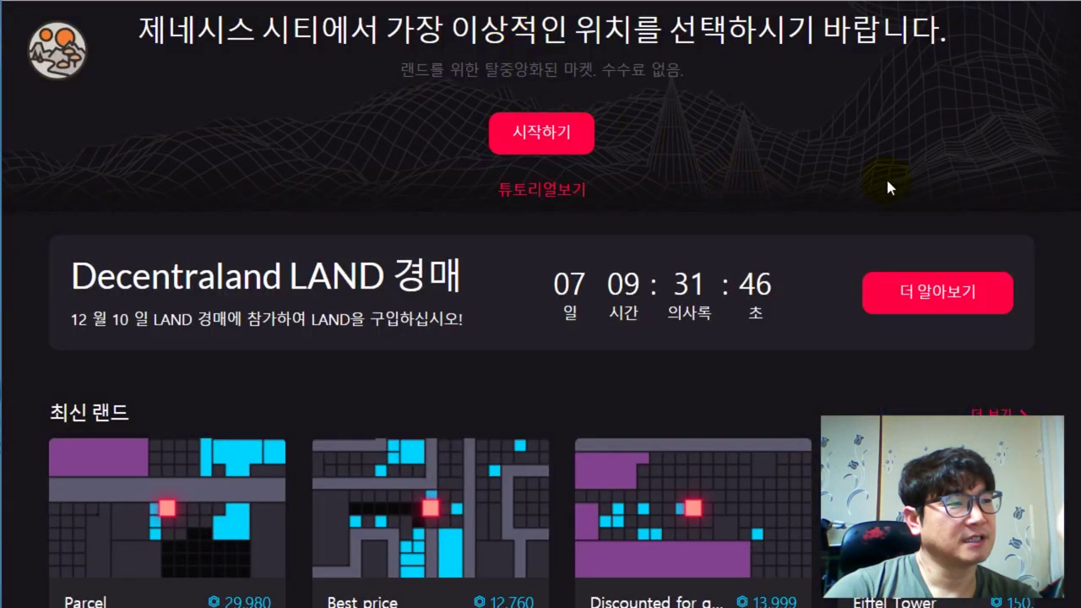
# Open the Best price parcel, sign in, and approve MetaMask's connection request.
pyautogui.click(407, 536)
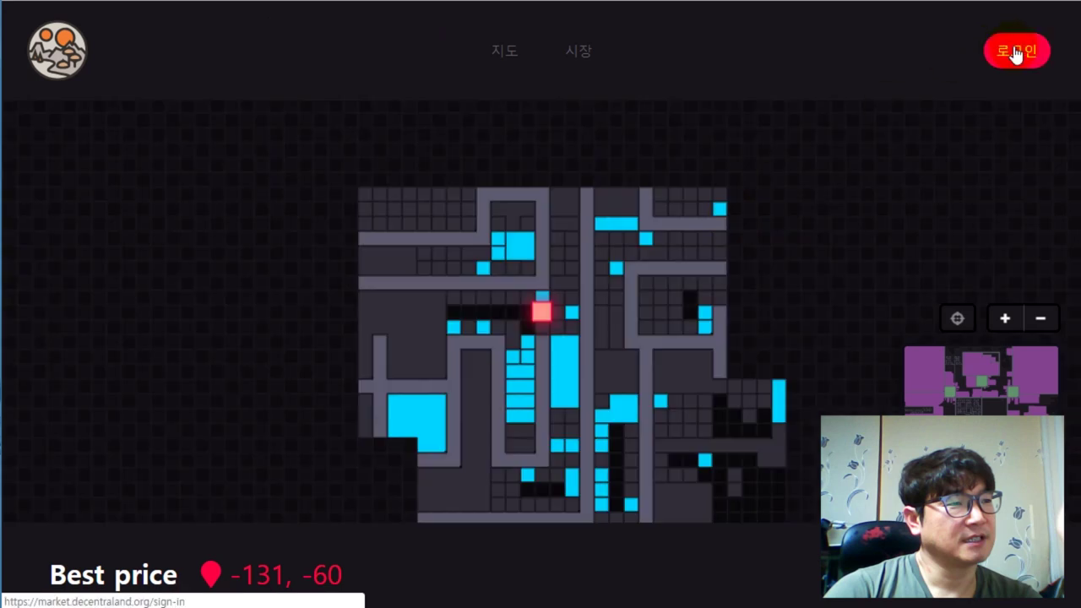
pyautogui.click(1016, 53)
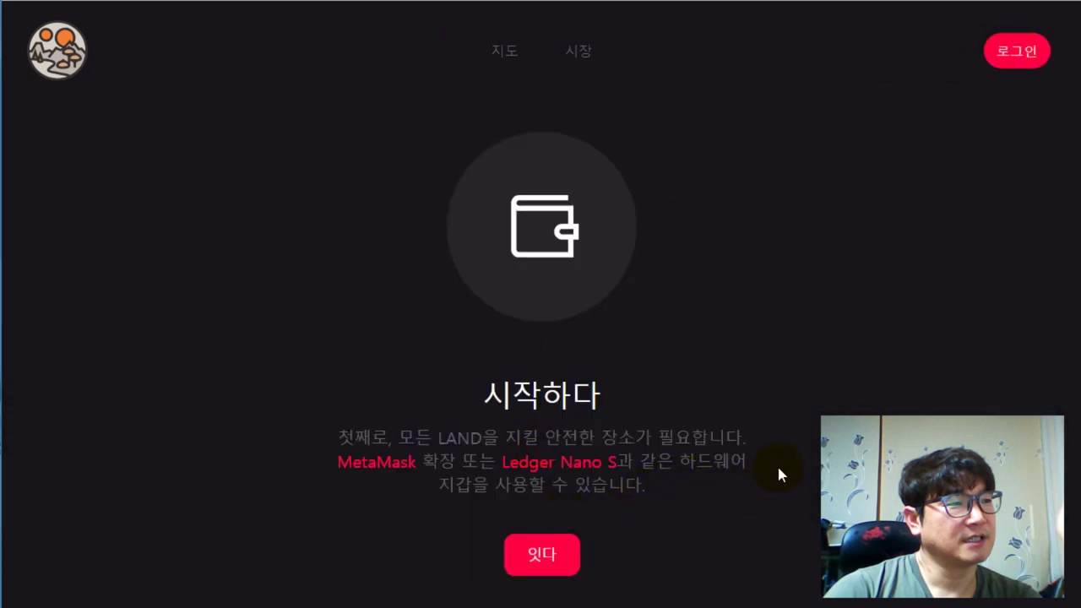
pyautogui.click(537, 557)
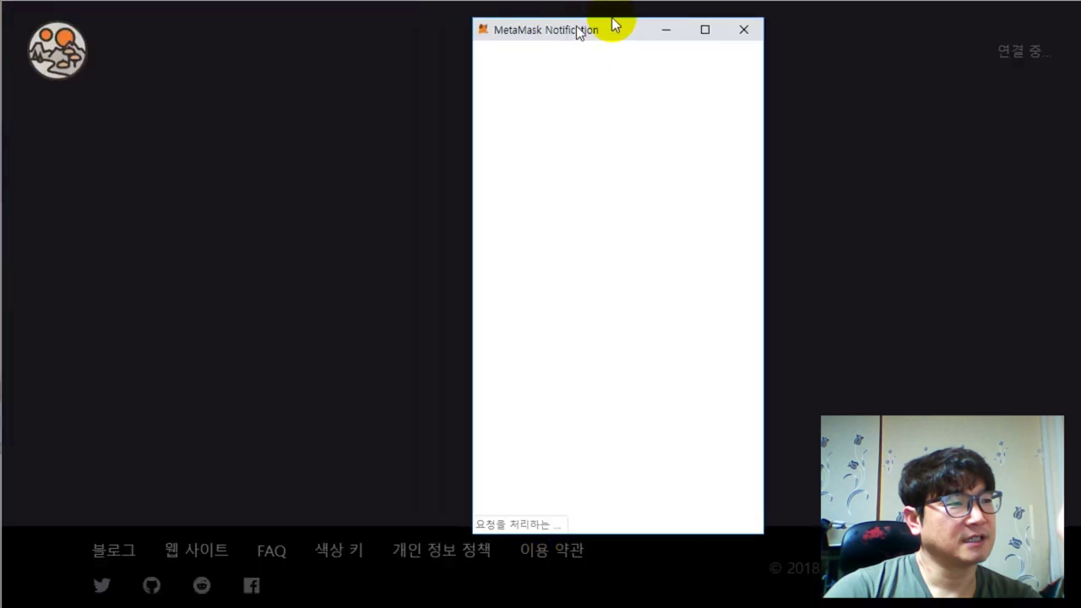
pyautogui.moveTo(611, 24); pyautogui.dragTo(784, 32)
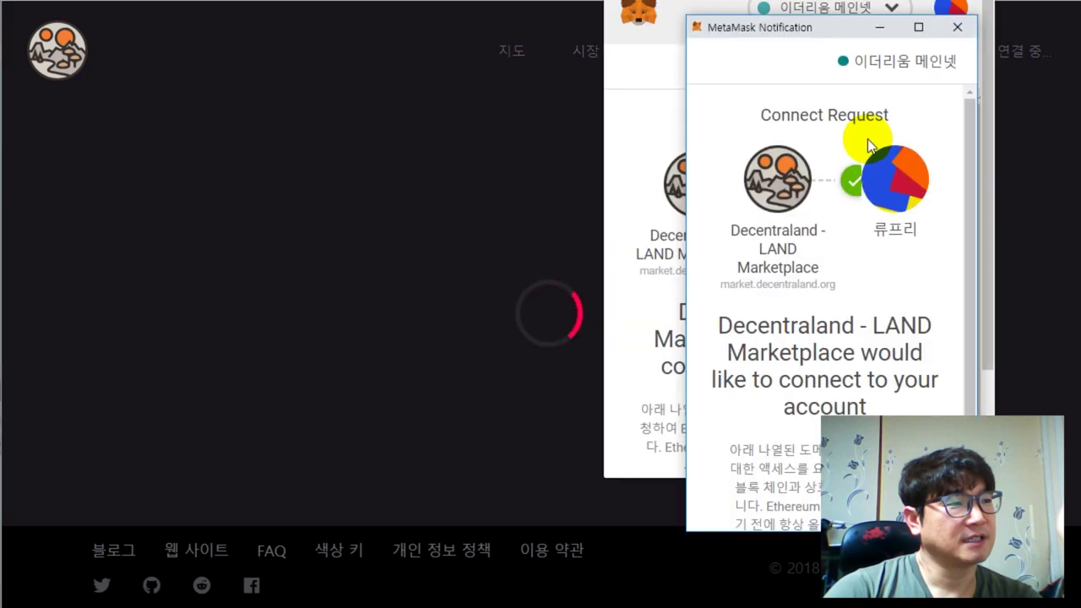
pyautogui.moveTo(823, 27); pyautogui.dragTo(346, 90)
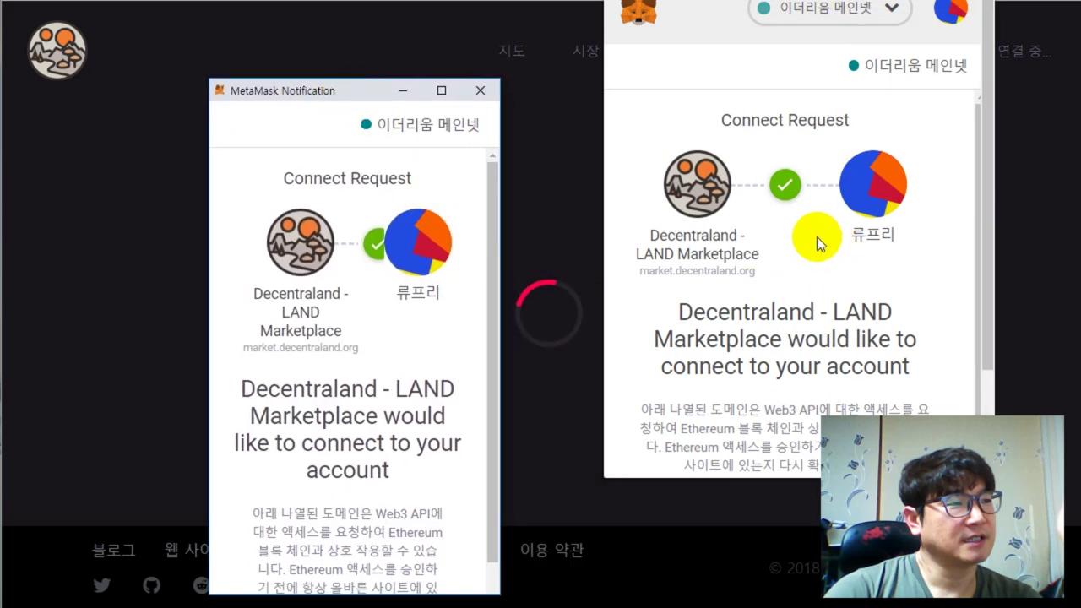
pyautogui.scroll(-1, 900, 312)
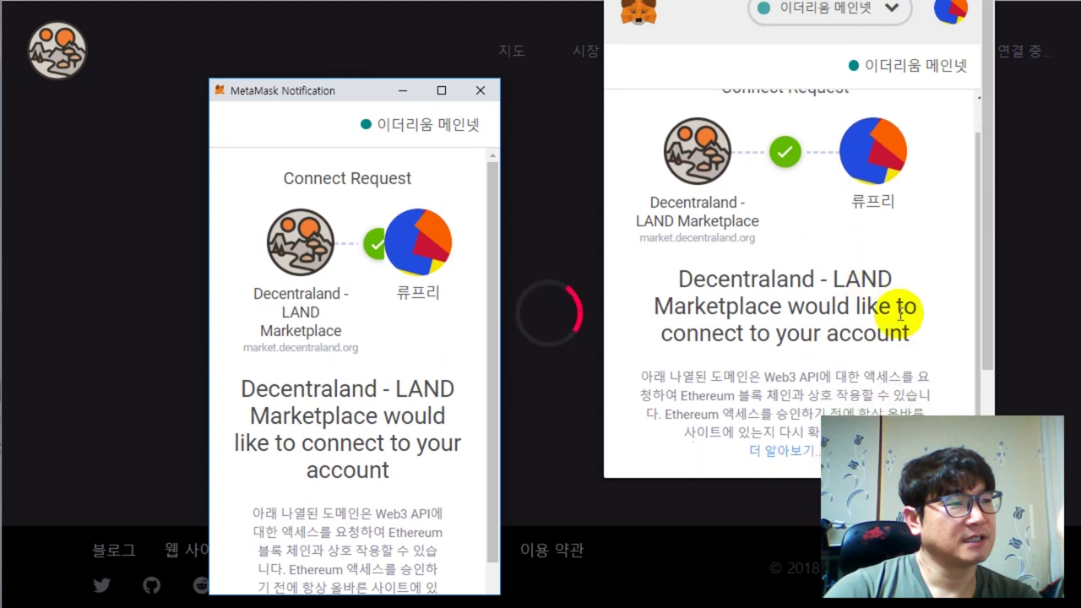
pyautogui.scroll(-3, 943, 348)
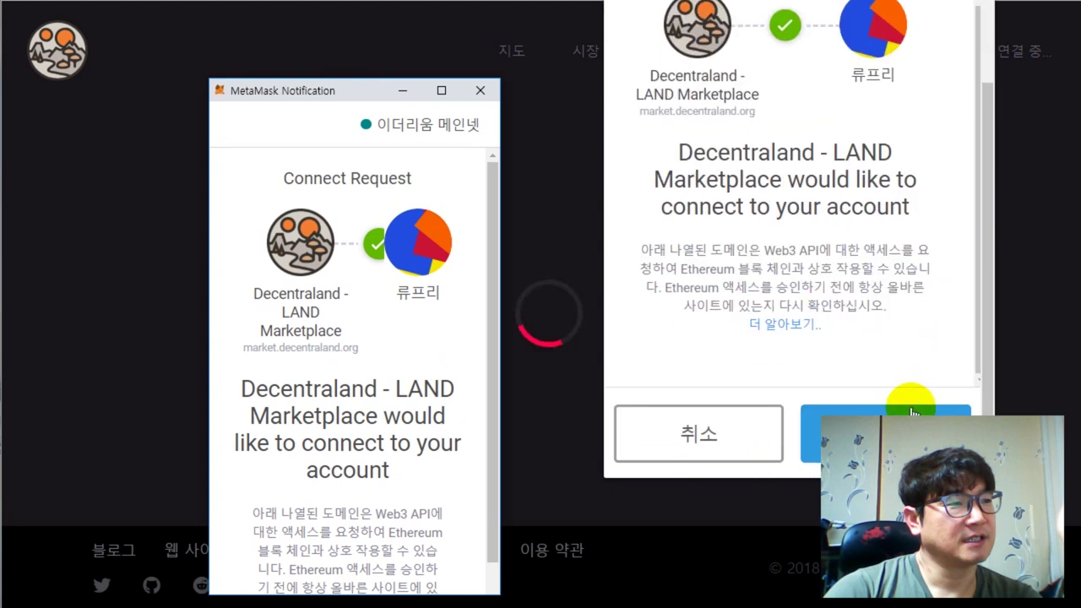
pyautogui.click(912, 412)
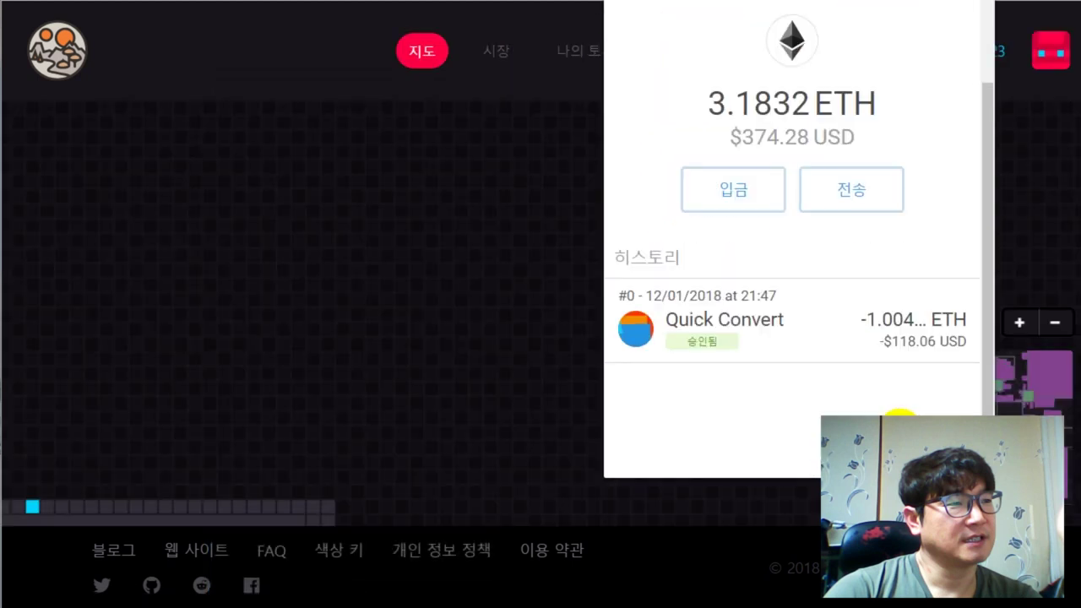
# Check MANA in MetaMask's account drawer, then open the 1,890.123 MANA wallet page.
pyautogui.scroll(3, 894, 385)
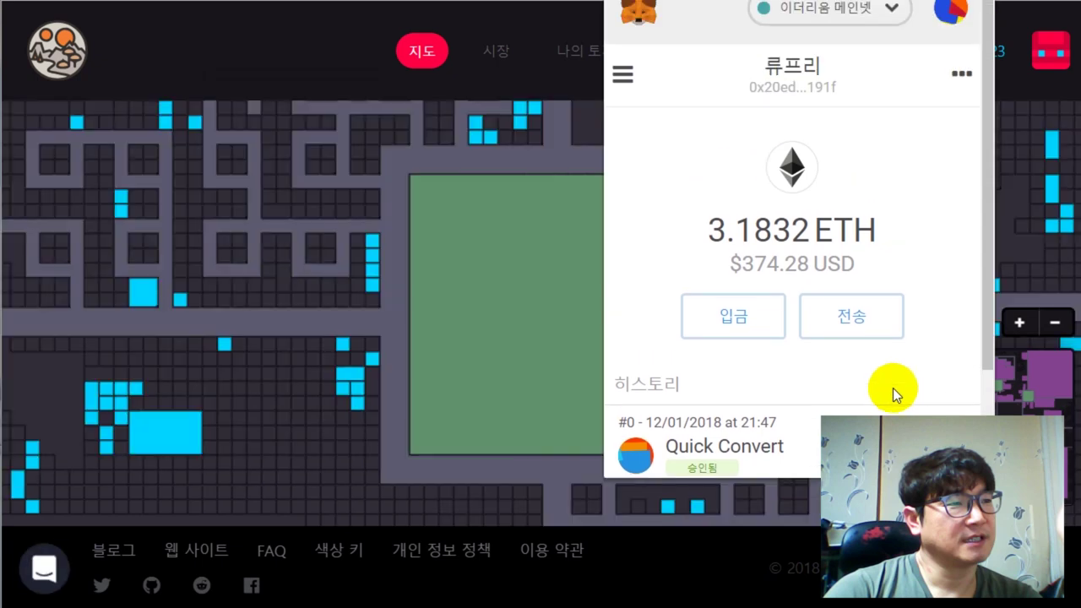
pyautogui.scroll(-3, 893, 388)
pyautogui.scroll(3, 893, 389)
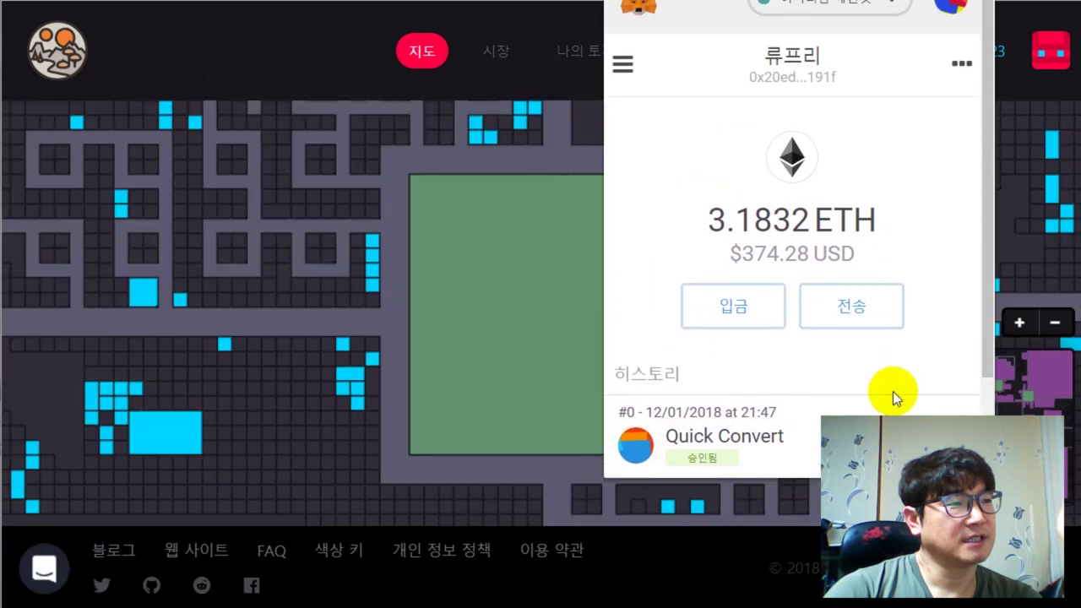
pyautogui.click(963, 78)
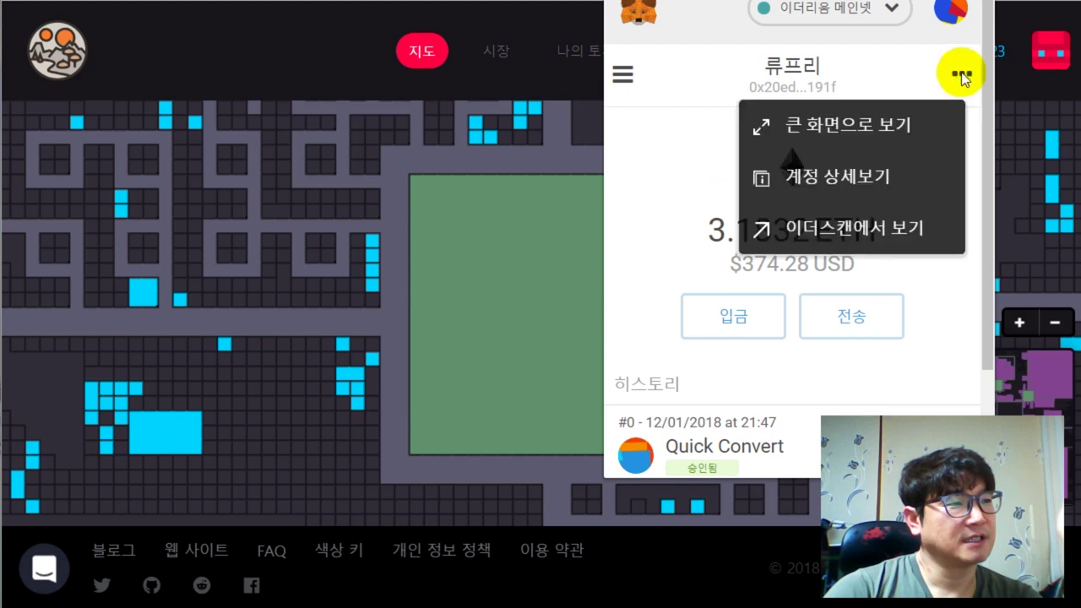
pyautogui.click(624, 78)
pyautogui.click(624, 78)
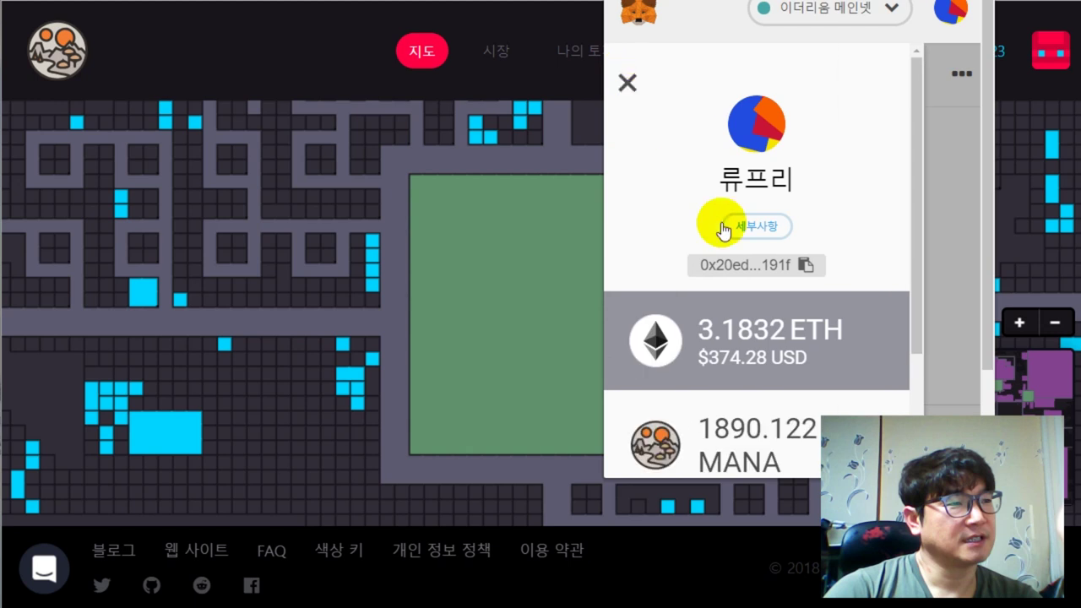
pyautogui.scroll(-3, 757, 270)
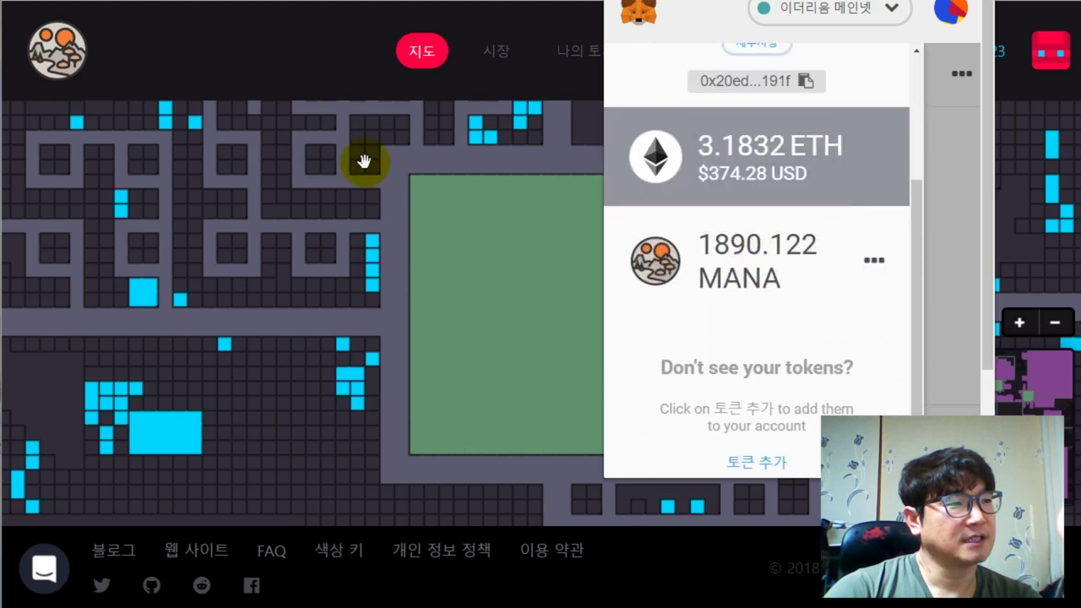
pyautogui.click(314, 76)
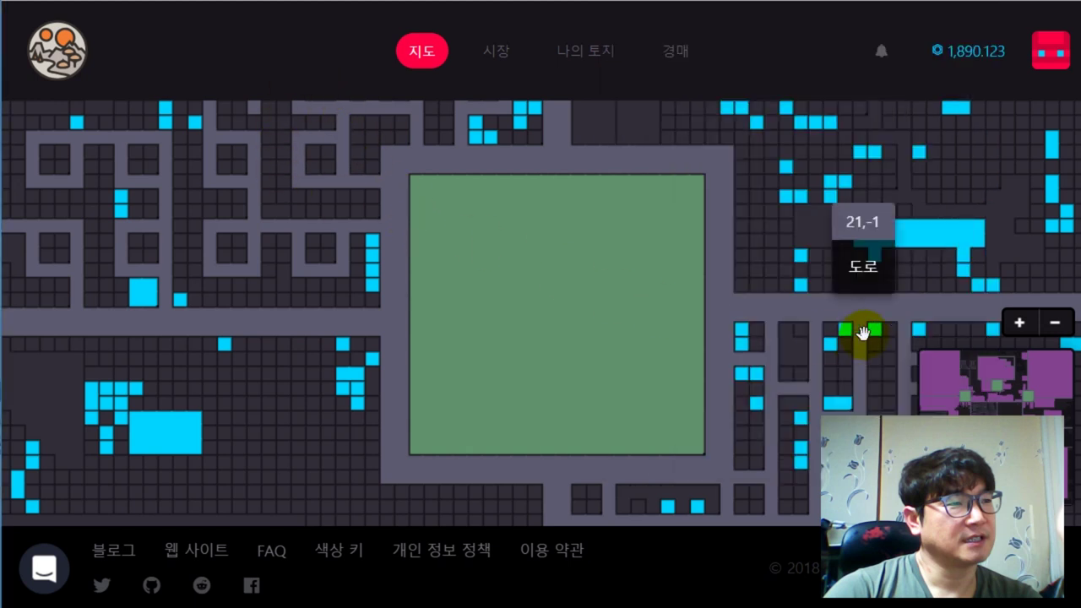
pyautogui.click(939, 54)
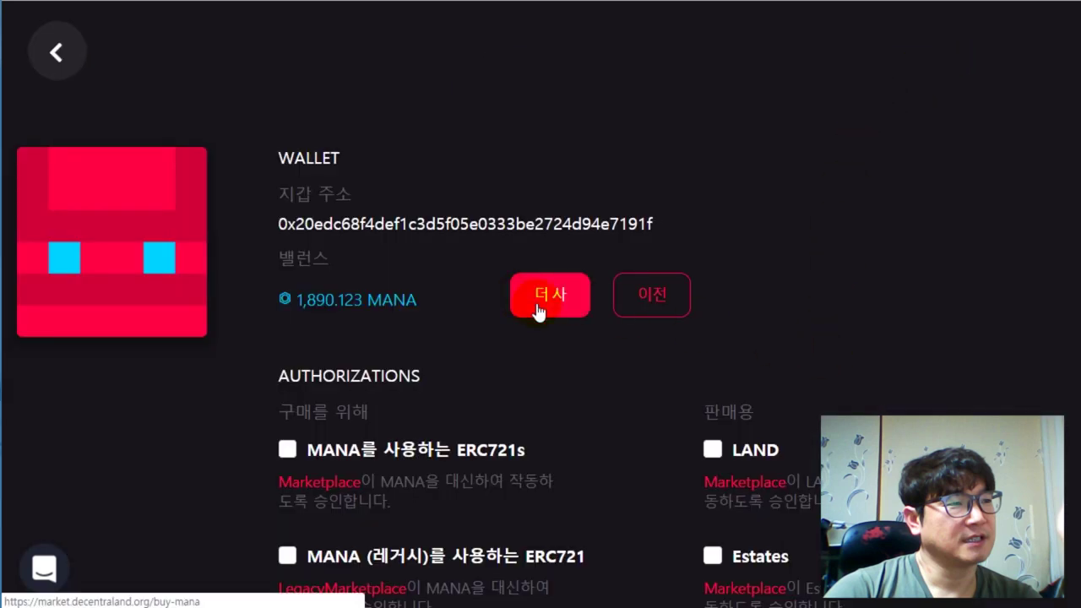
pyautogui.scroll(-1, 568, 354)
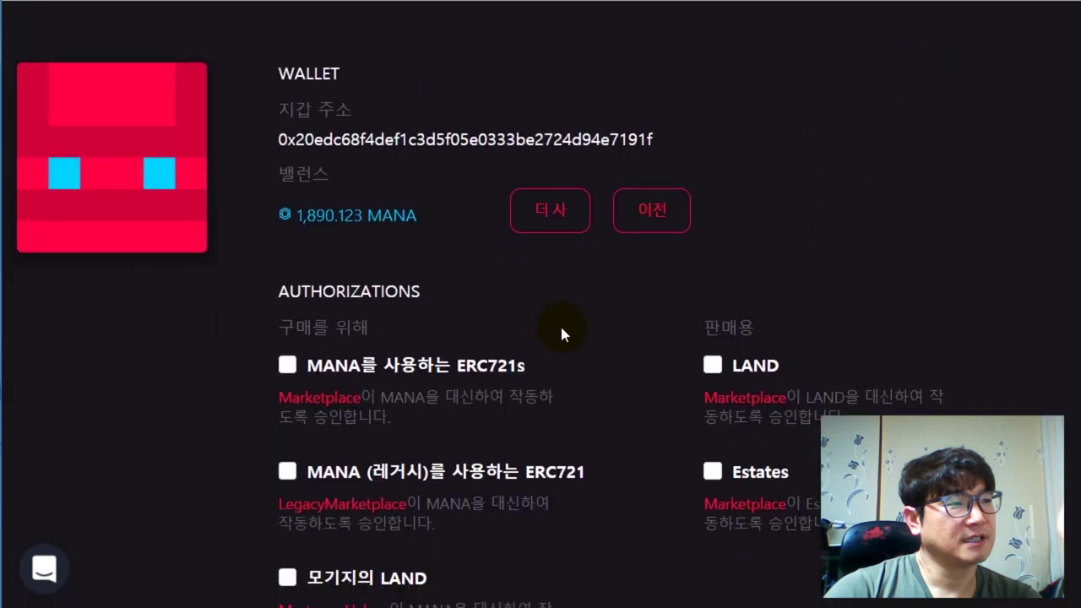
# Open the buy-MANA form and request 2 MANA to see its ~0.0011 ETH cost.
pyautogui.click(561, 216)
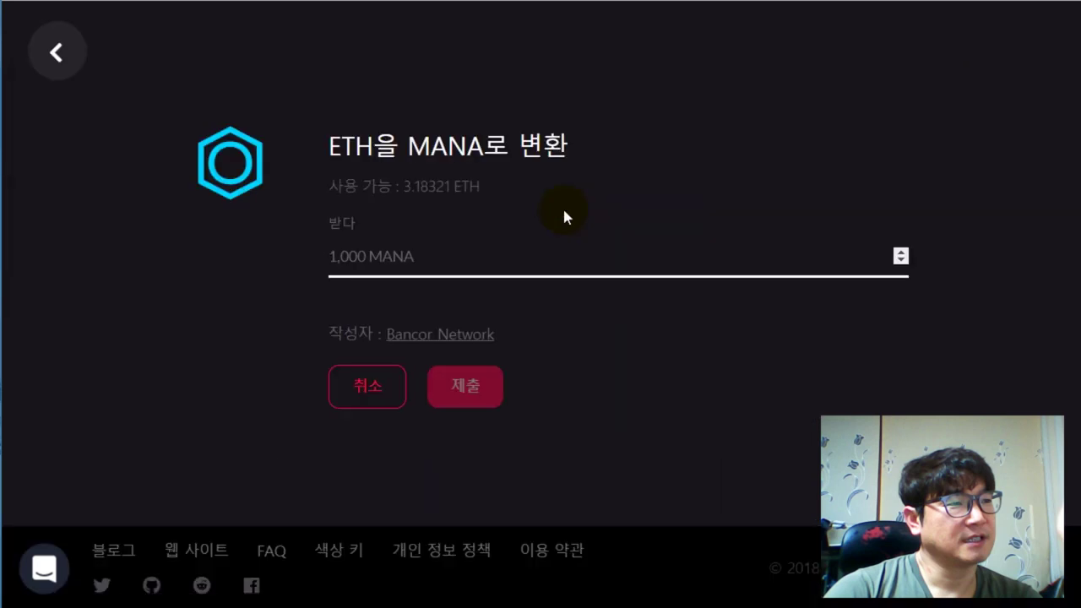
pyautogui.doubleClick(438, 189)
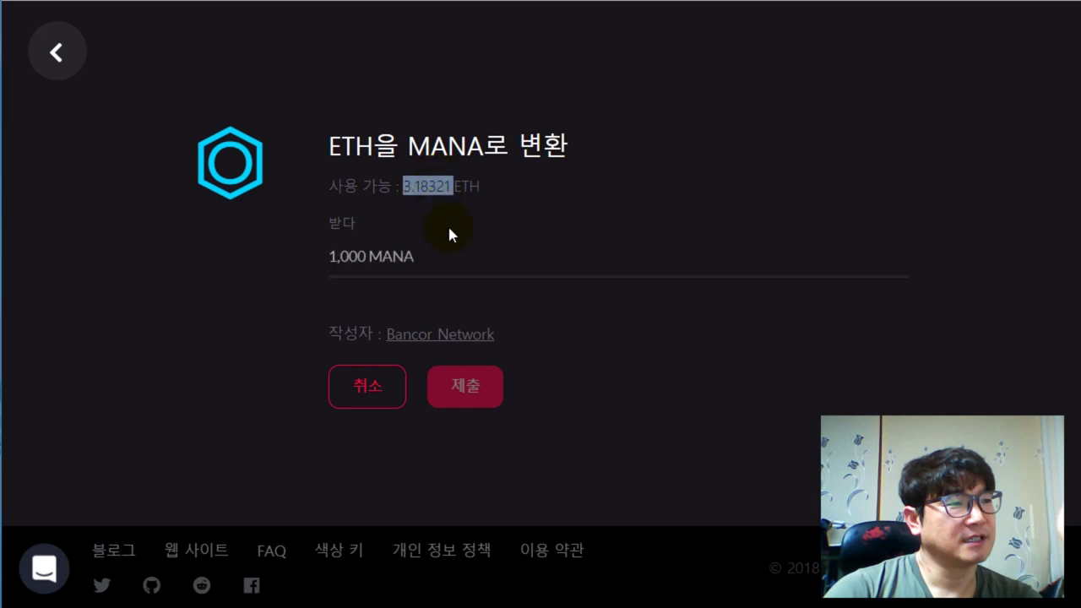
pyautogui.click(463, 249)
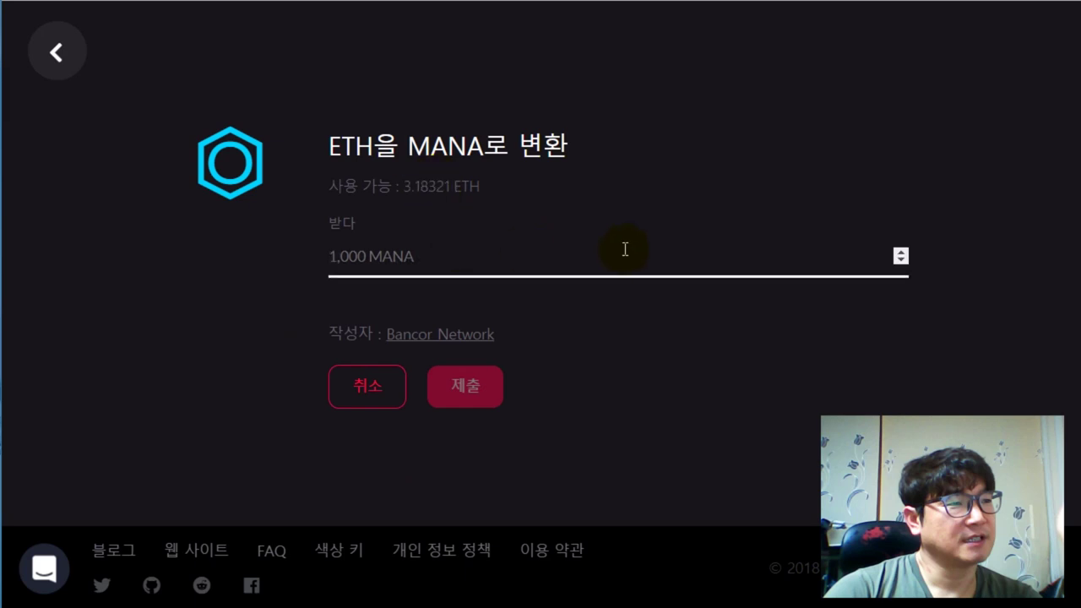
pyautogui.write('2')
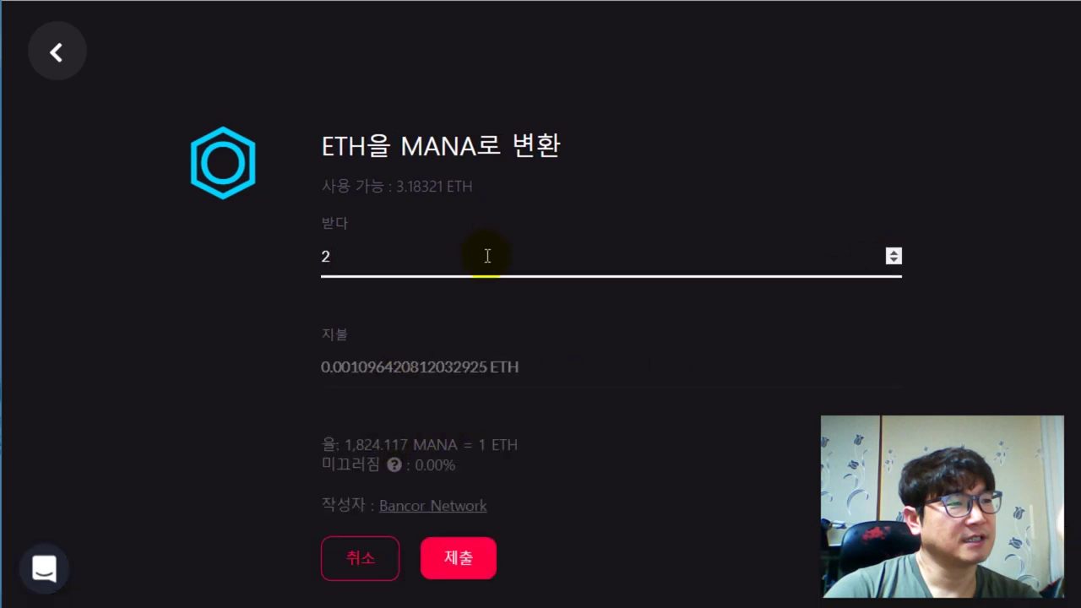
pyautogui.doubleClick(439, 193)
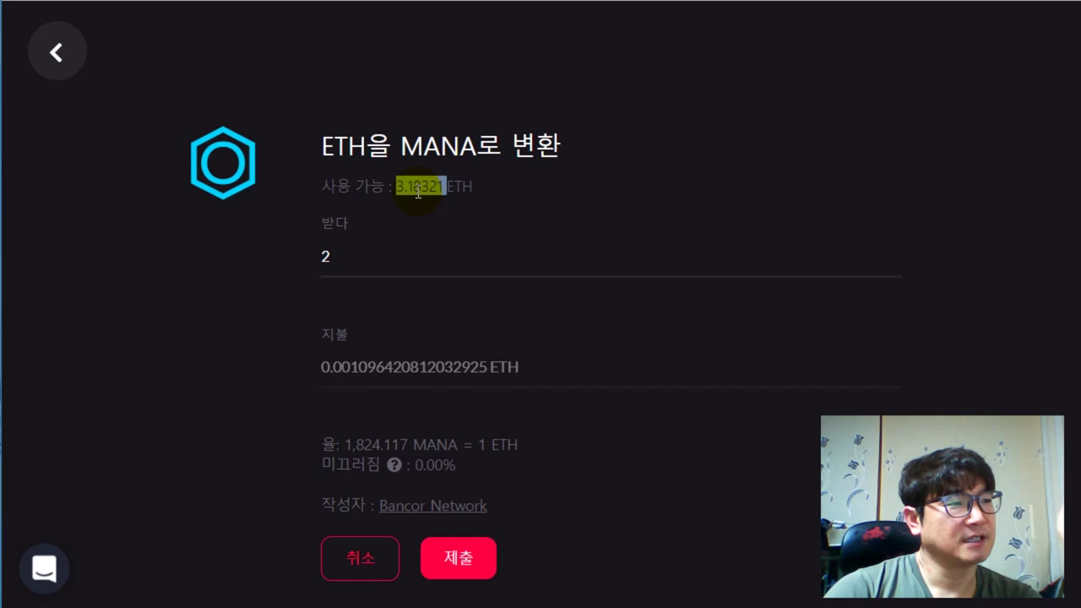
pyautogui.click(422, 260)
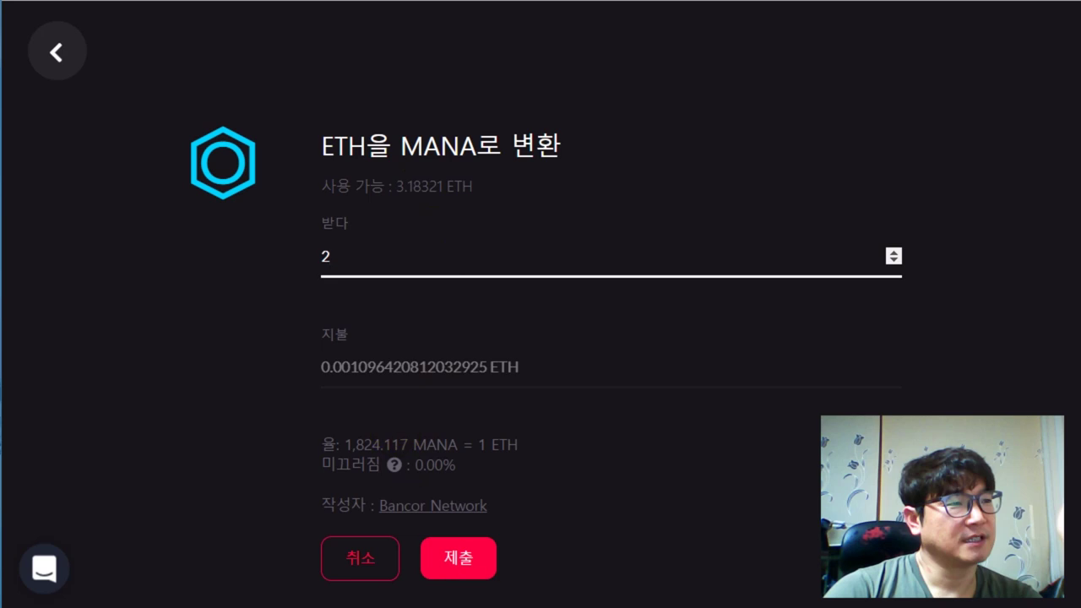
pyautogui.hotkey('alt', 'Tab')
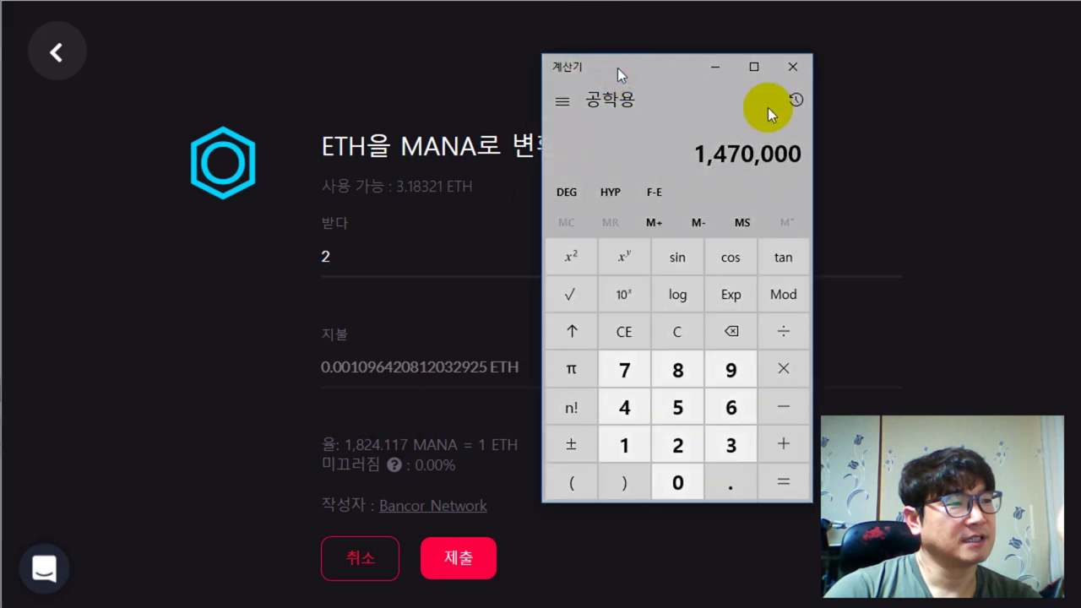
# Multiply the 1,824.117 MANA-per-ETH rate by the 3.18321 ETH balance in Calculator, giving 5,806.54747557.
pyautogui.moveTo(618, 67); pyautogui.dragTo(849, 154)
pyautogui.press('Escape')
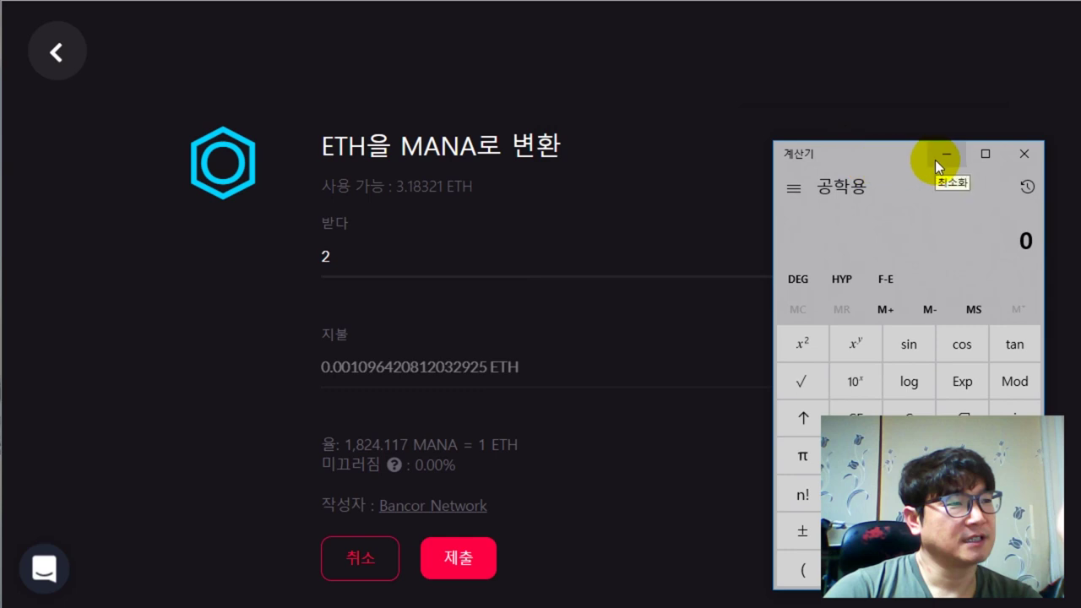
pyautogui.write('1,824')
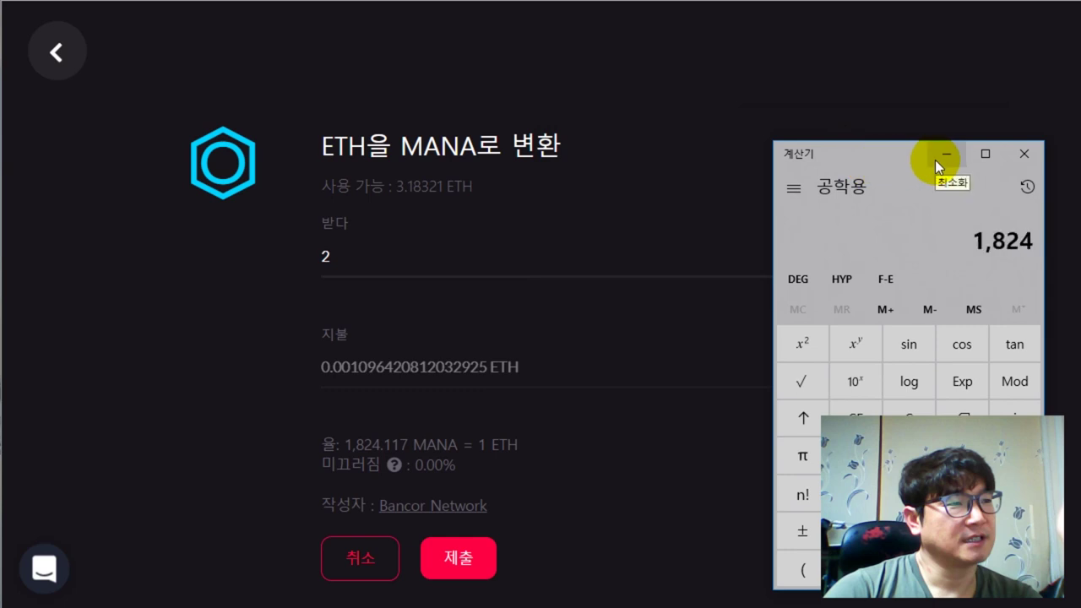
pyautogui.write('.117')
pyautogui.press('*')
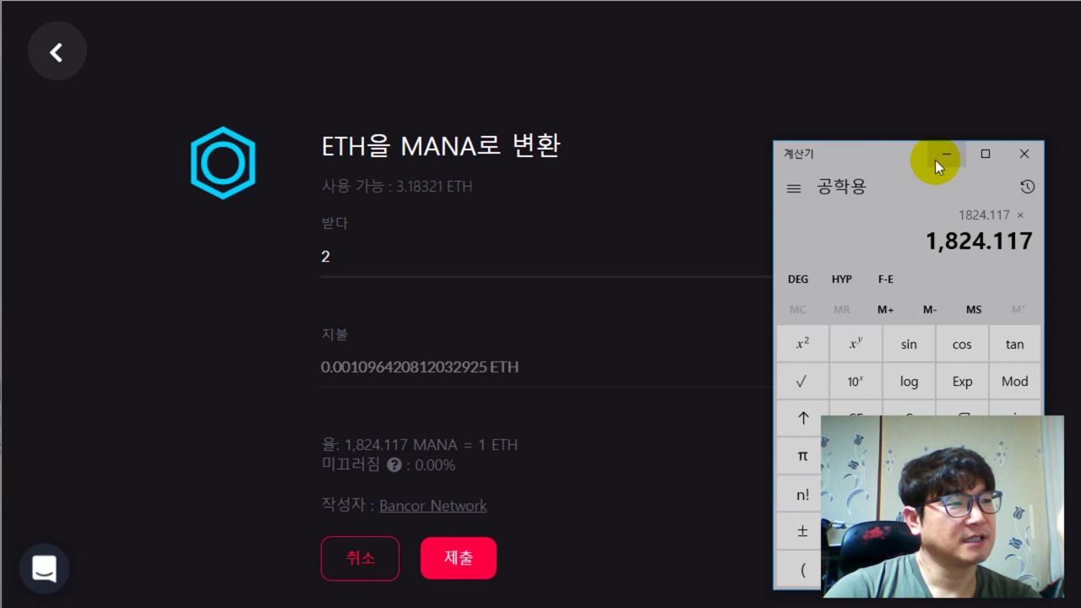
pyautogui.write('3.')
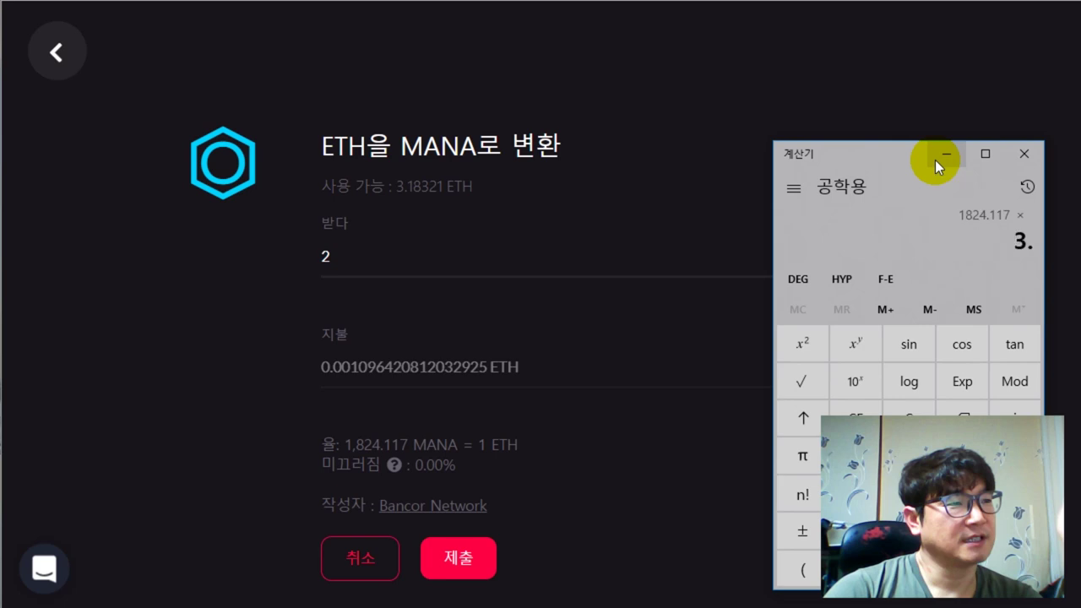
pyautogui.write('18321')
pyautogui.press('Return')
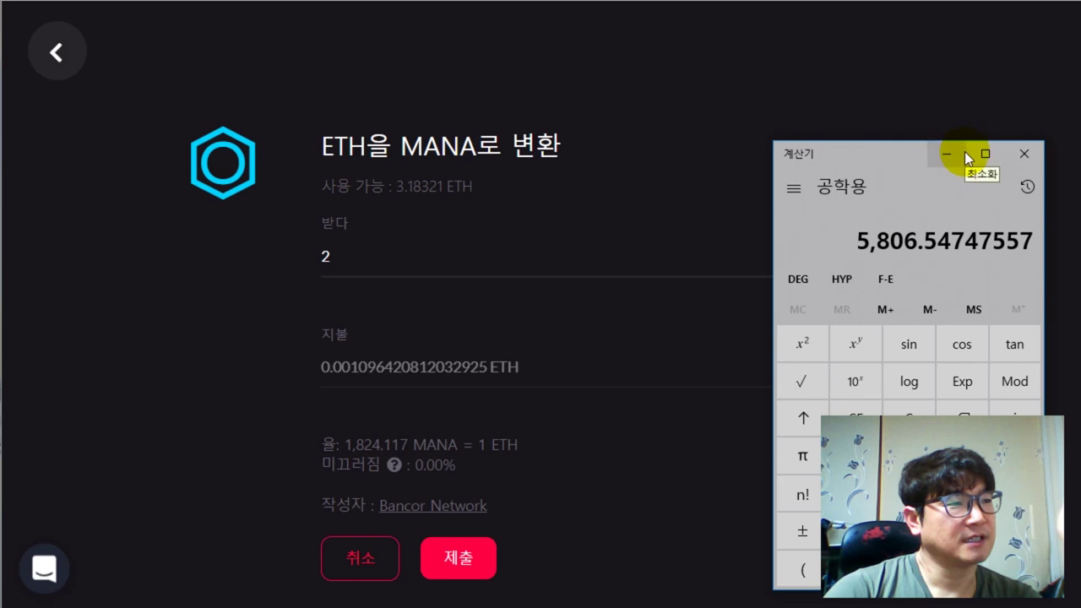
# Adjust the MANA to receive from 5800 down to 5770 (about 3.1786 ETH) and submit.
pyautogui.click(398, 266)
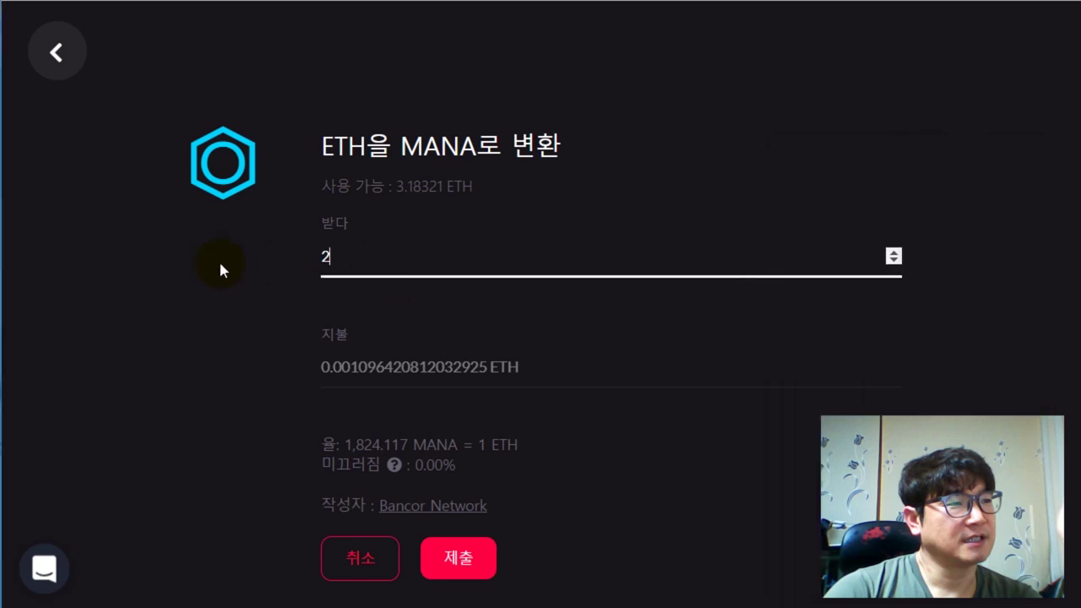
pyautogui.press('BackSpace')
pyautogui.write('5800')
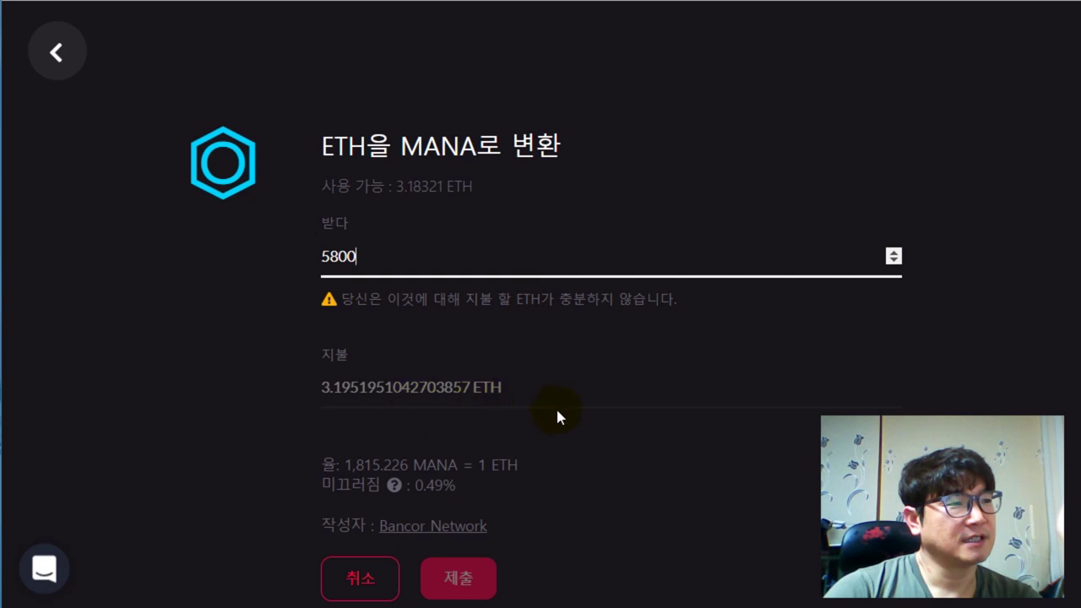
pyautogui.press('Left')
pyautogui.press('Left')
pyautogui.press('Left')
pyautogui.press('Delete')
pyautogui.press('Delete')
pyautogui.write('75')
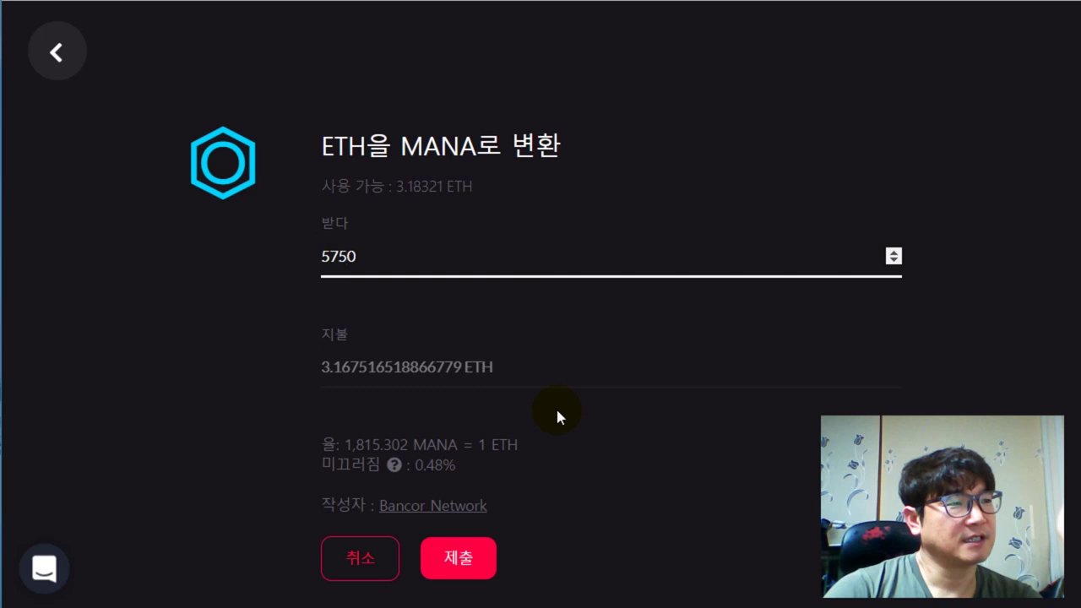
pyautogui.press('Left')
pyautogui.hotkey('shift', 'Right')
pyautogui.write('8')
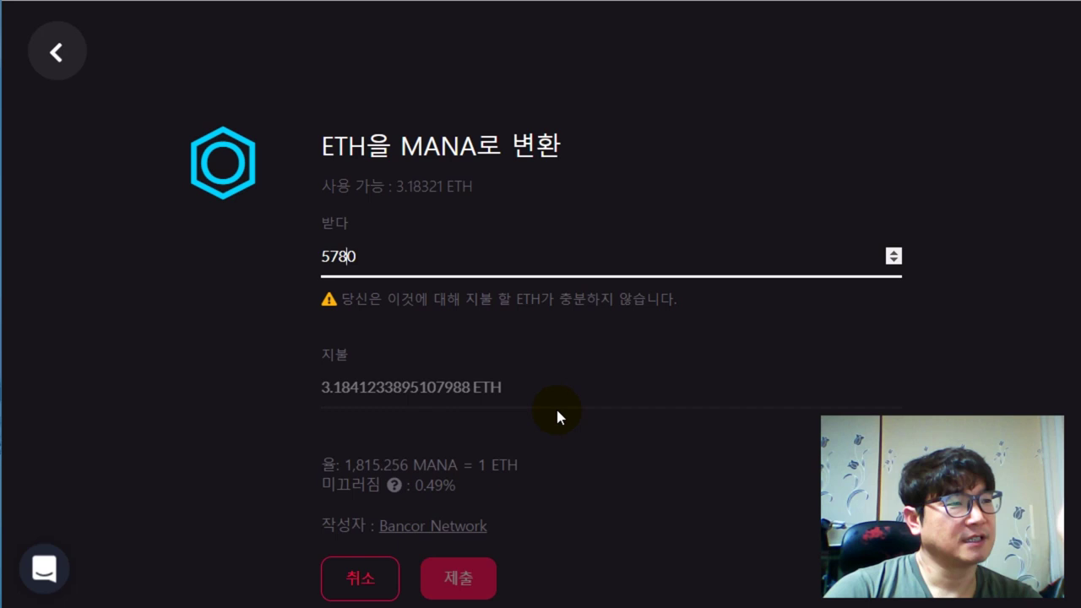
pyautogui.press('BackSpace')
pyautogui.write('7')
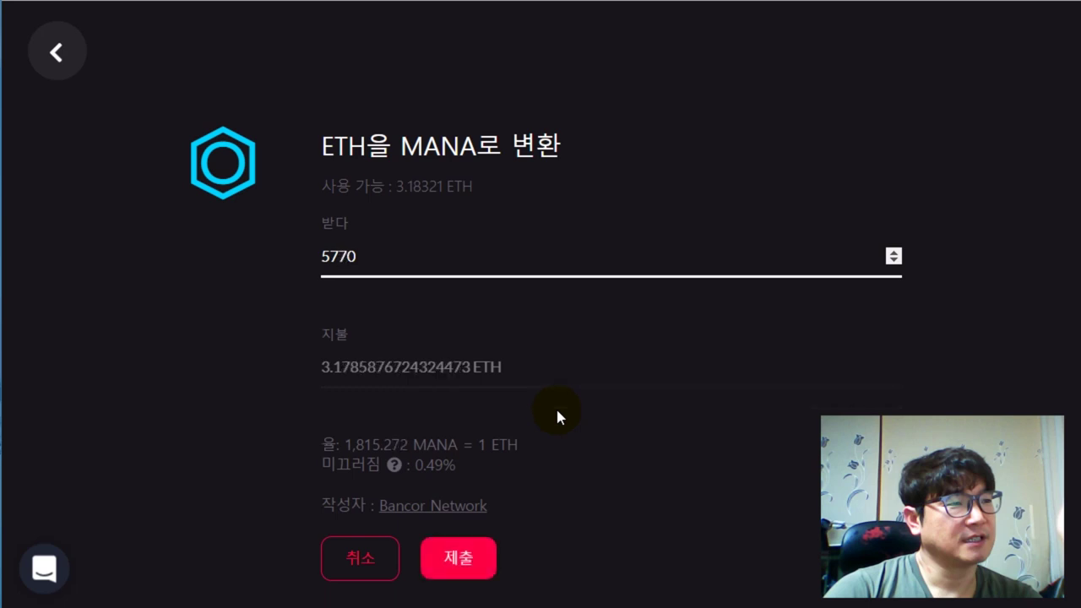
pyautogui.click(473, 559)
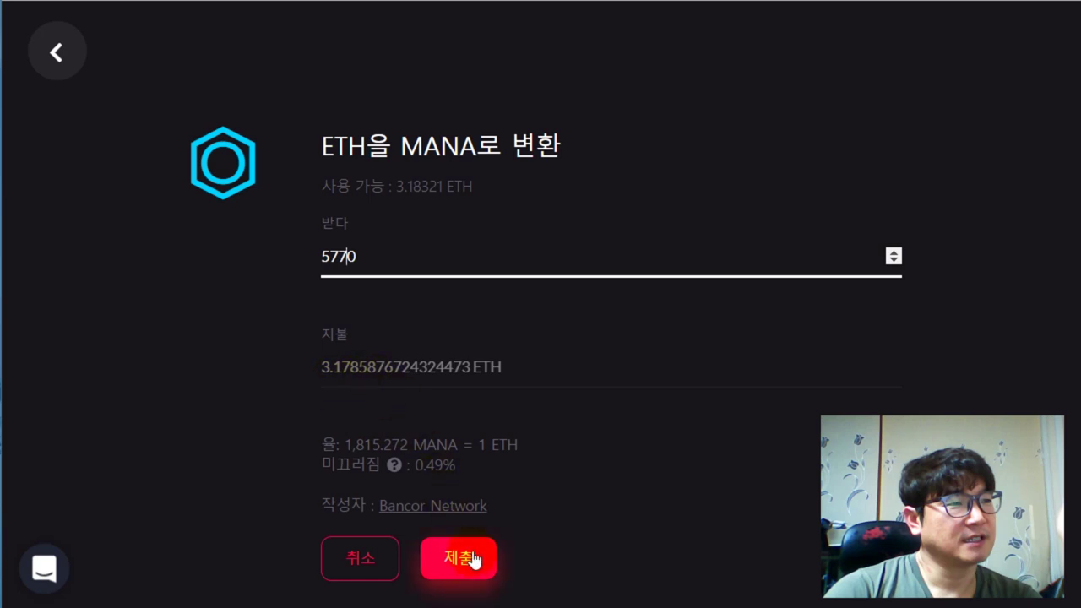
# Submit the 5770 MANA conversion and close the wallet popup that appears.
pyautogui.click(473, 559)
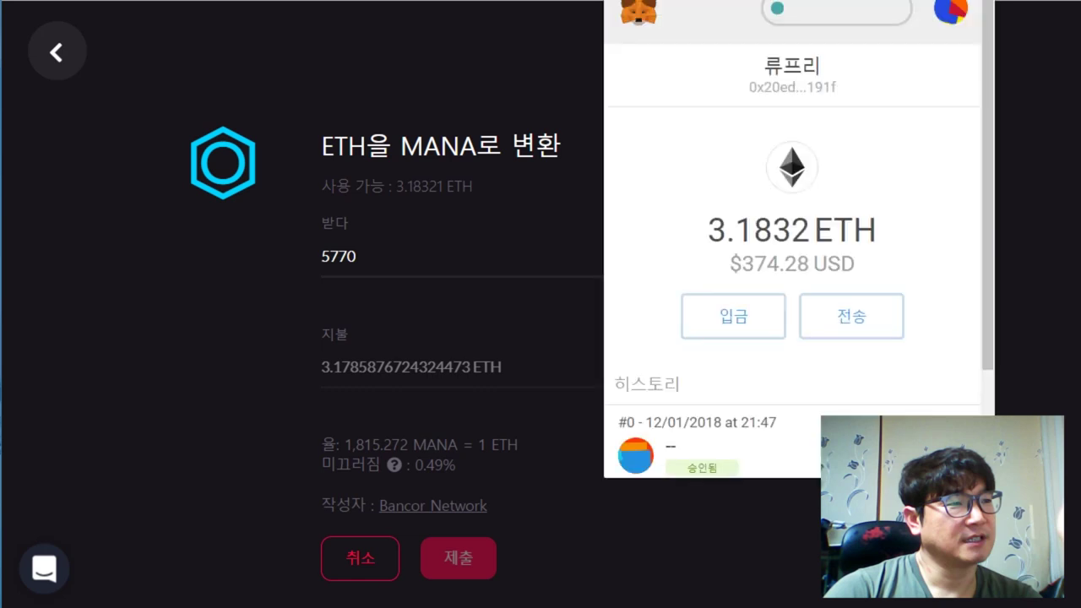
pyautogui.scroll(-2, 926, 314)
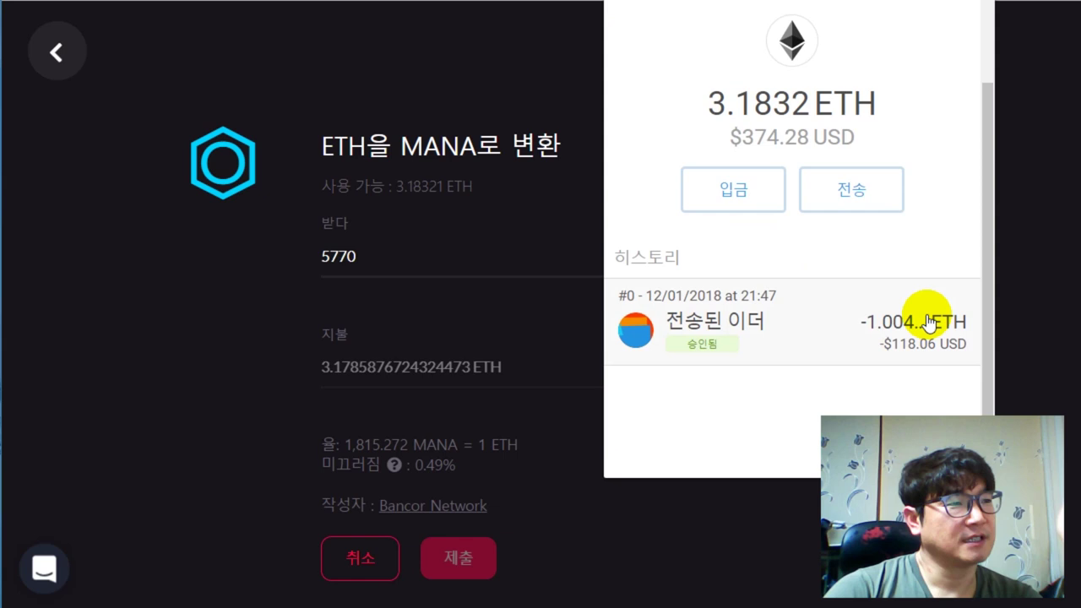
pyautogui.click(596, 527)
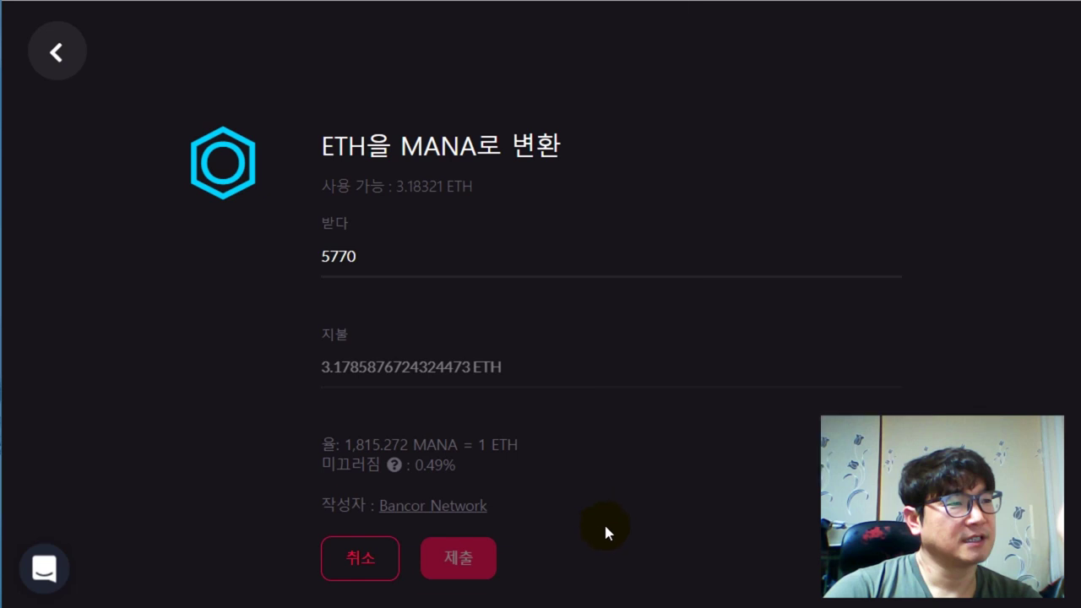
pyautogui.scroll(-1, 604, 521)
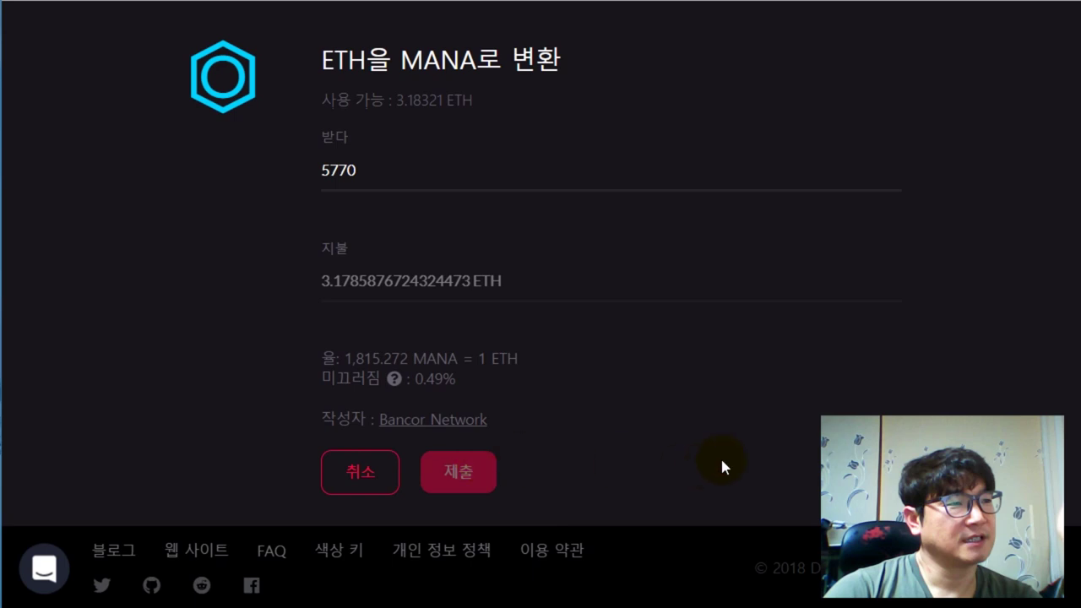
pyautogui.scroll(1, 722, 461)
pyautogui.scroll(-1, 722, 461)
pyautogui.hotkey('alt', 'Tab')
pyautogui.hotkey('alt', 'Tab')
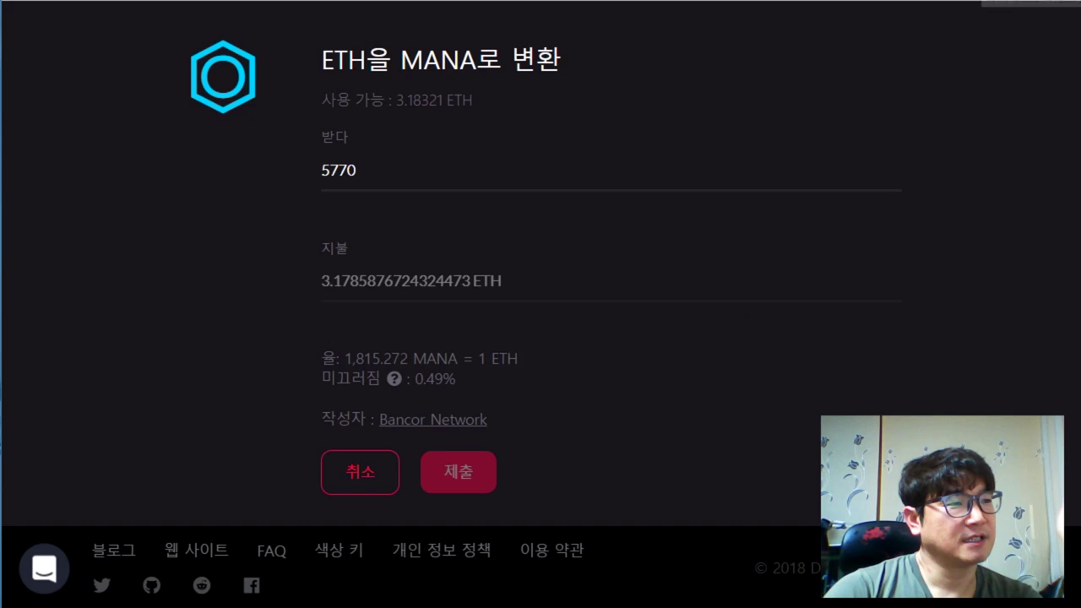
# Open the MetaMask wallet and check its history for the -1.004056 ETH Quick Convert.
pyautogui.click(984, 0)
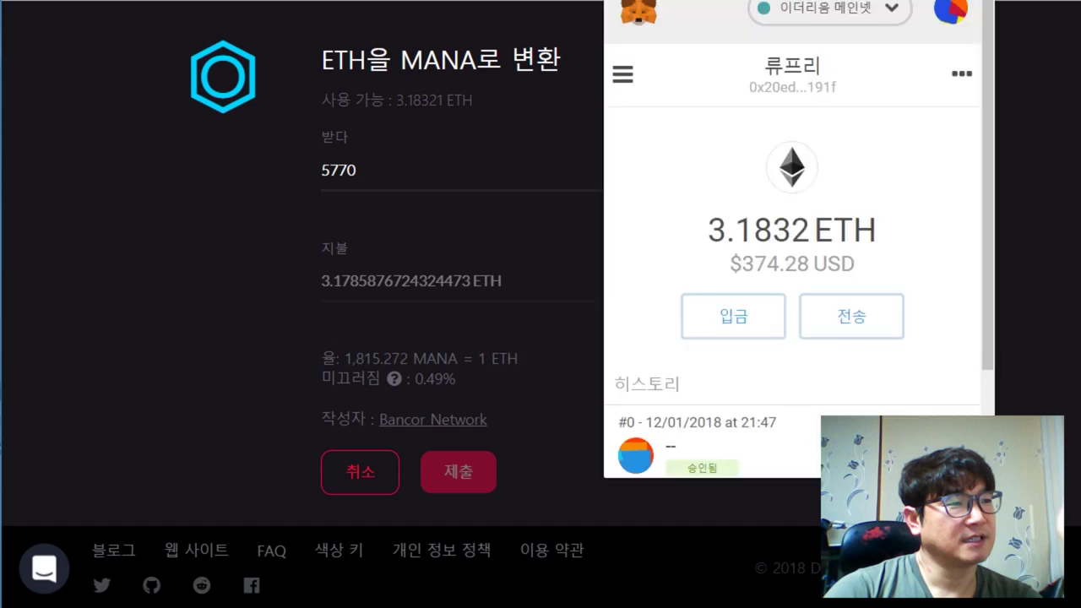
pyautogui.scroll(-3, 914, 323)
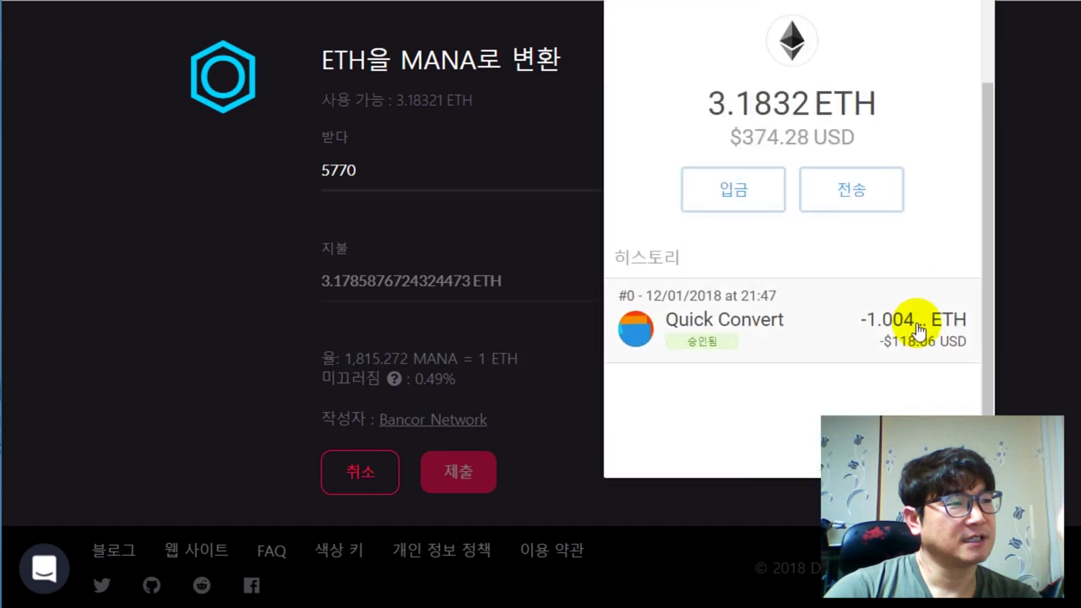
pyautogui.scroll(3, 916, 323)
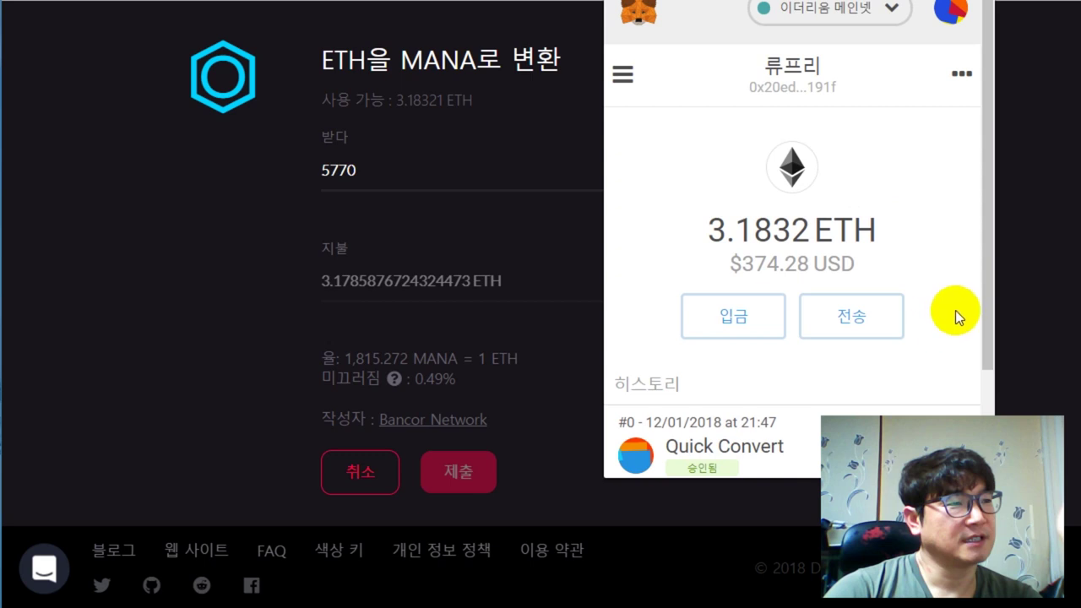
pyautogui.scroll(-2, 952, 308)
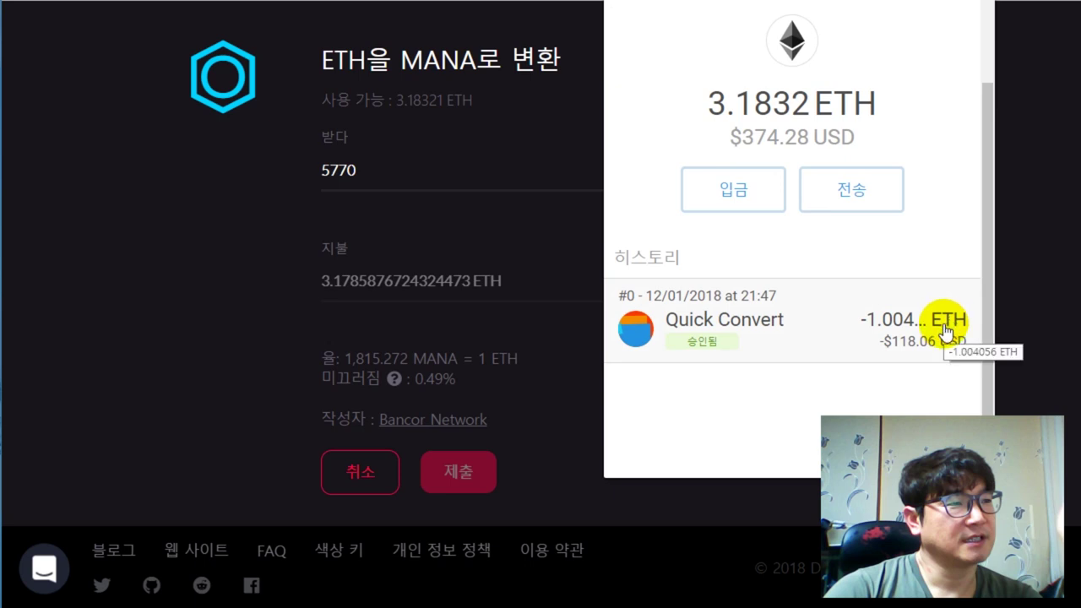
pyautogui.scroll(2, 905, 405)
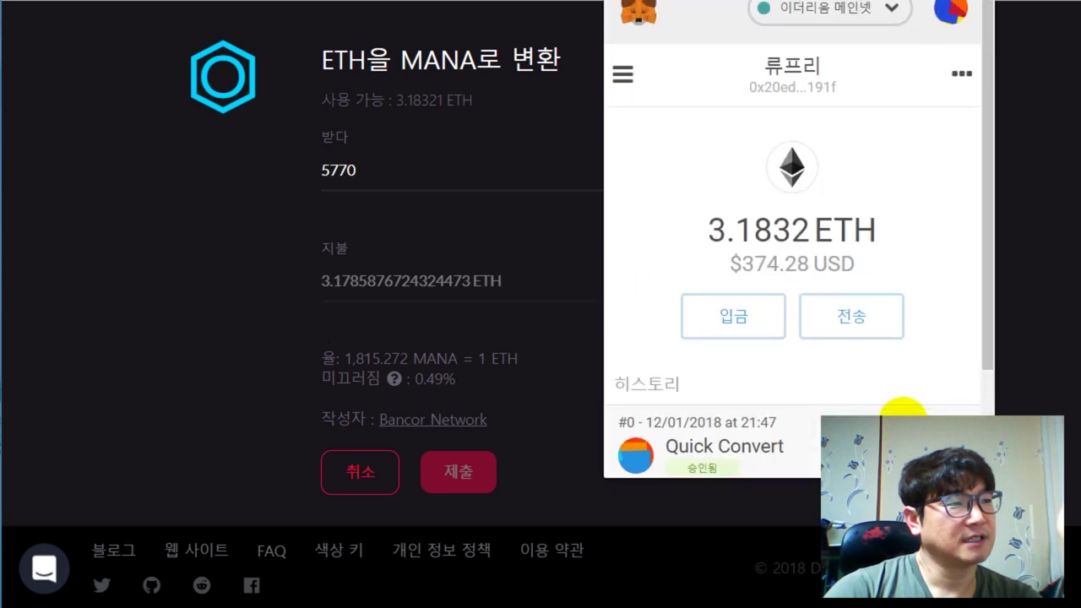
# Review the token list, total 5770 + 1890 in Calculator, then put both windows away.
pyautogui.click(624, 73)
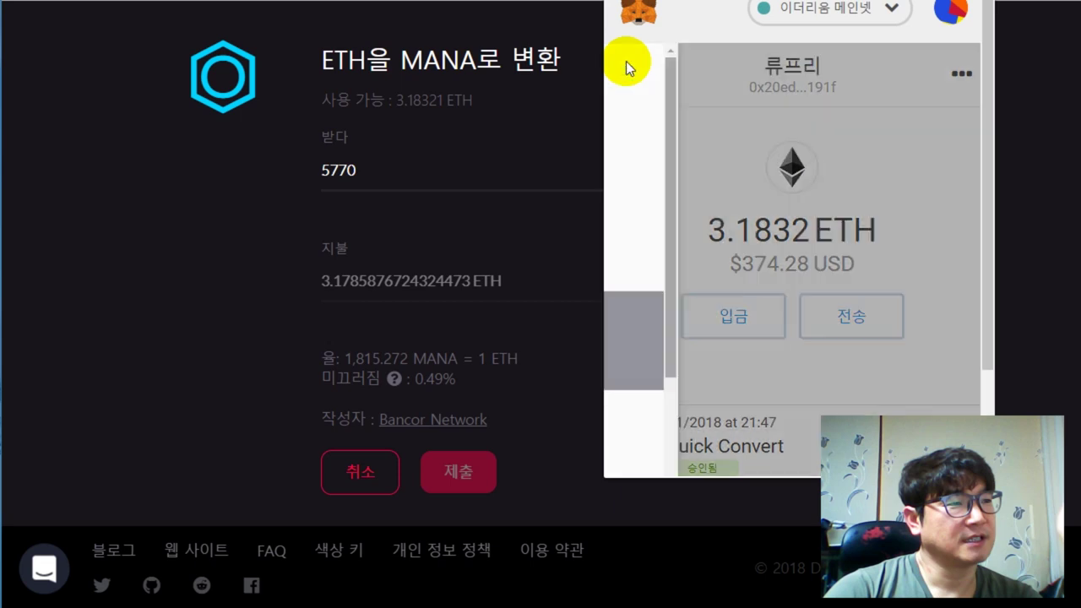
pyautogui.scroll(-2, 792, 359)
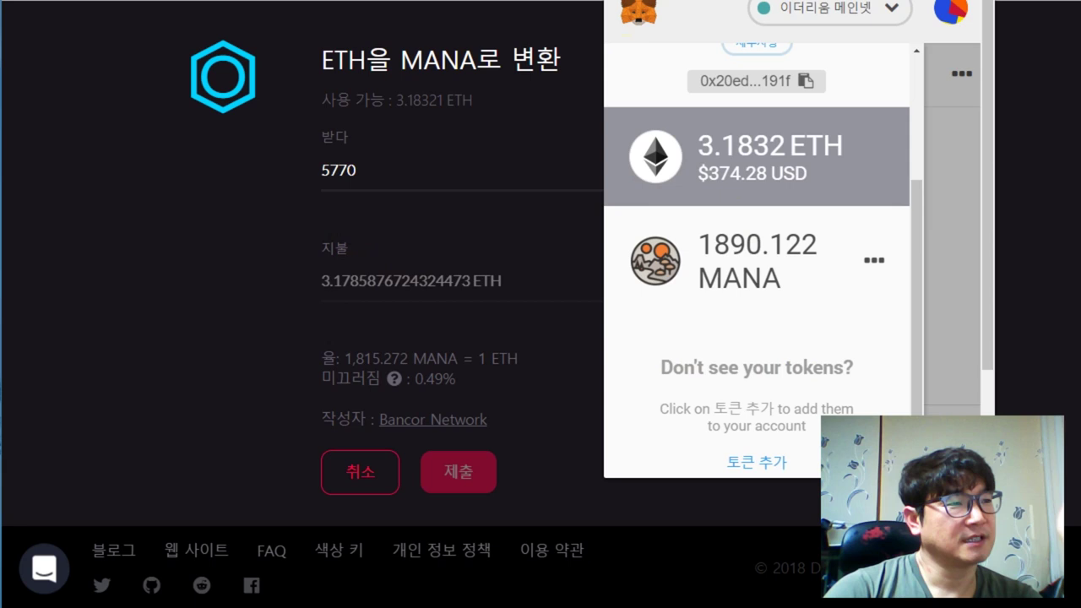
pyautogui.hotkey('alt', 'Tab')
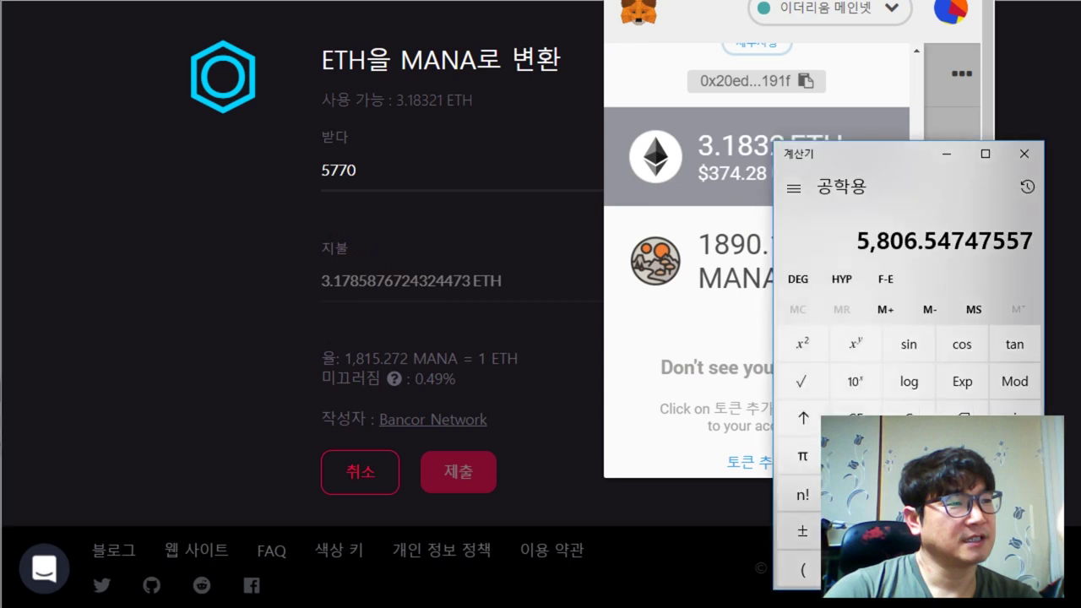
pyautogui.write('5770+')
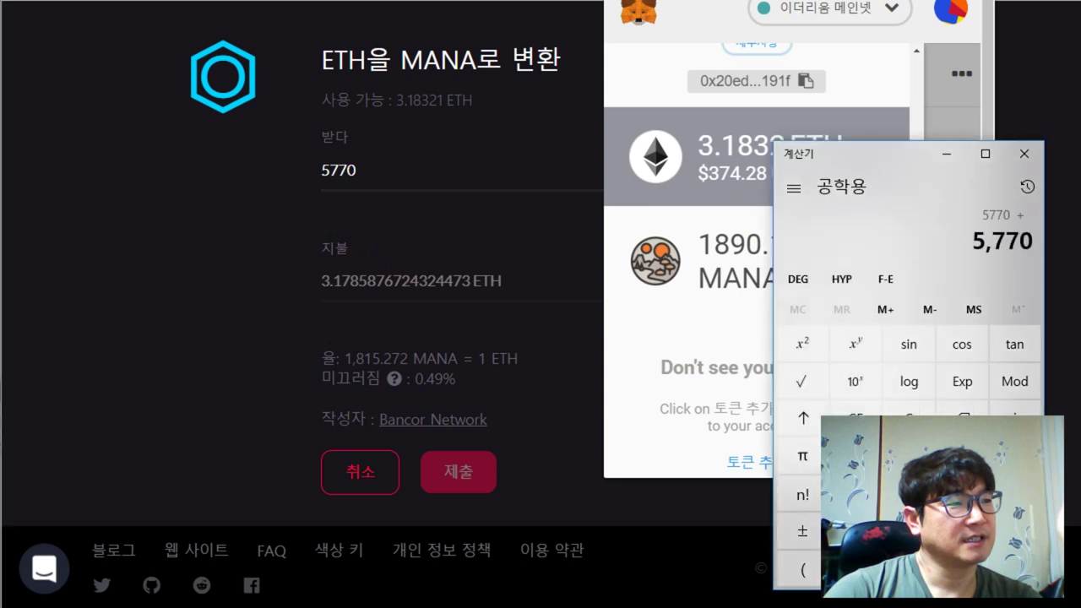
pyautogui.write('1890')
pyautogui.press('Return')
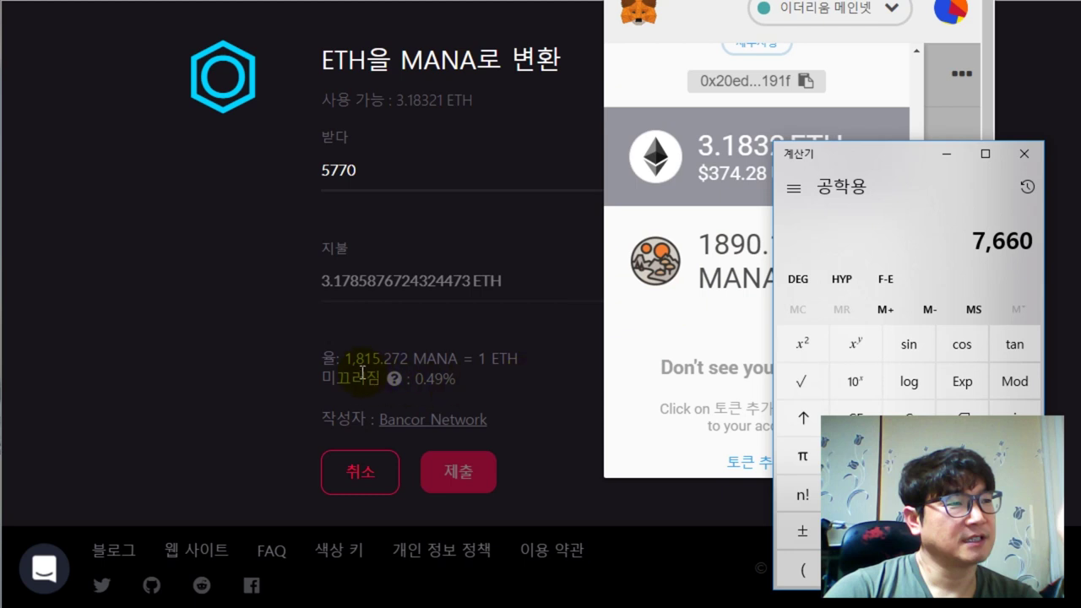
pyautogui.click(945, 154)
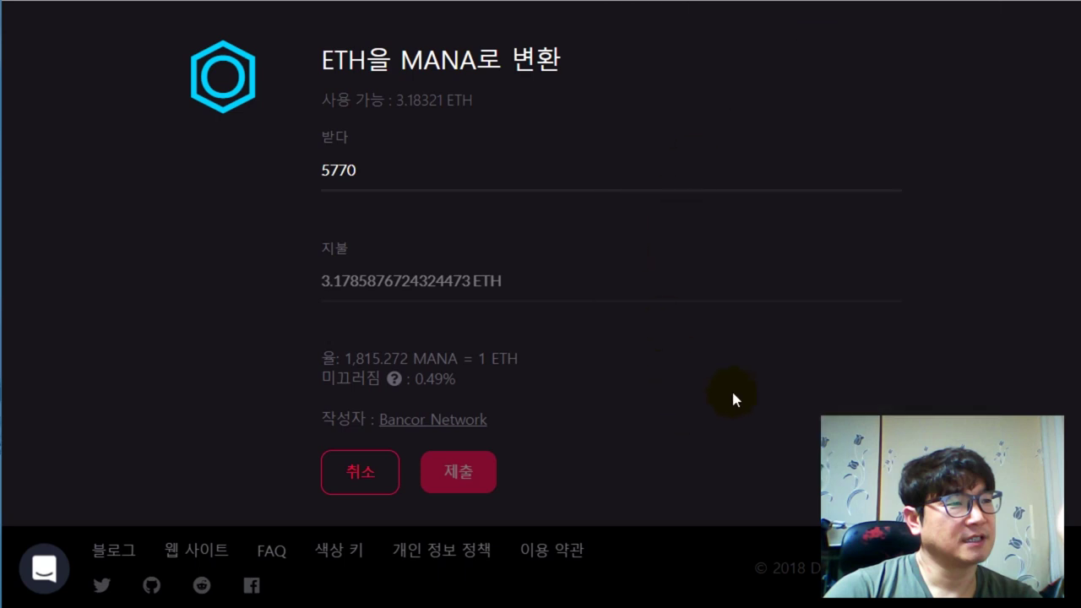
# Close and reopen the MetaMask wallet to recheck the 3.1832 ETH balance and Quick Convert history.
pyautogui.scroll(-2, 737, 391)
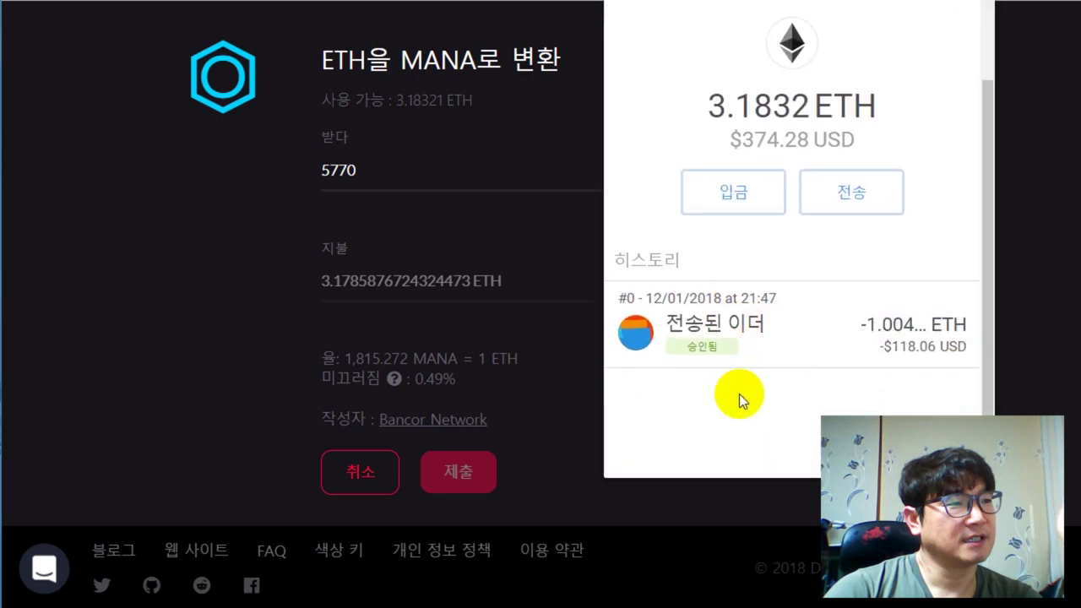
pyautogui.scroll(3, 740, 394)
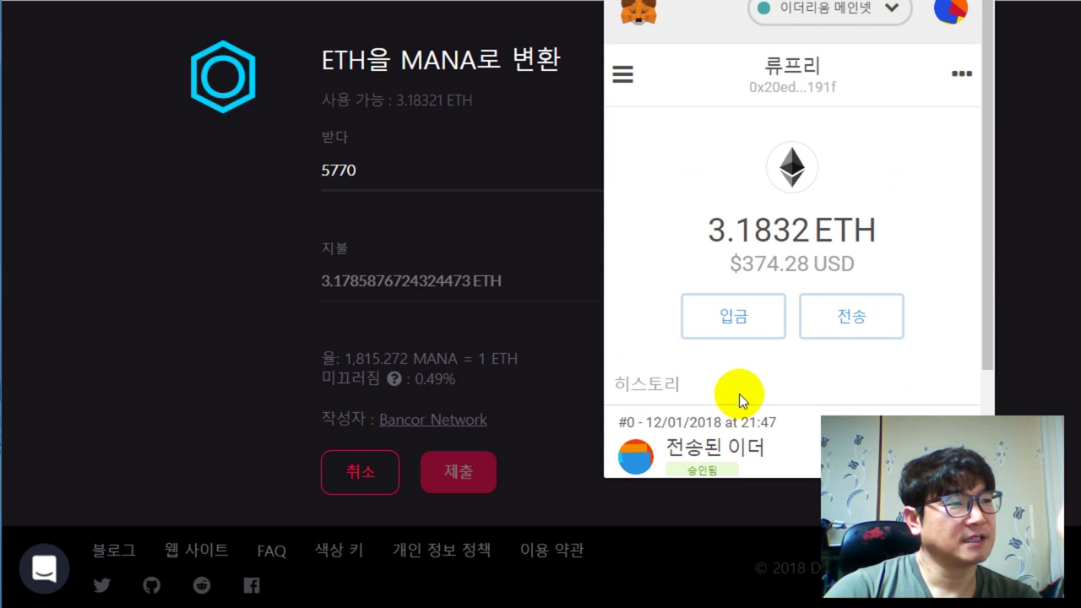
pyautogui.scroll(-3, 739, 395)
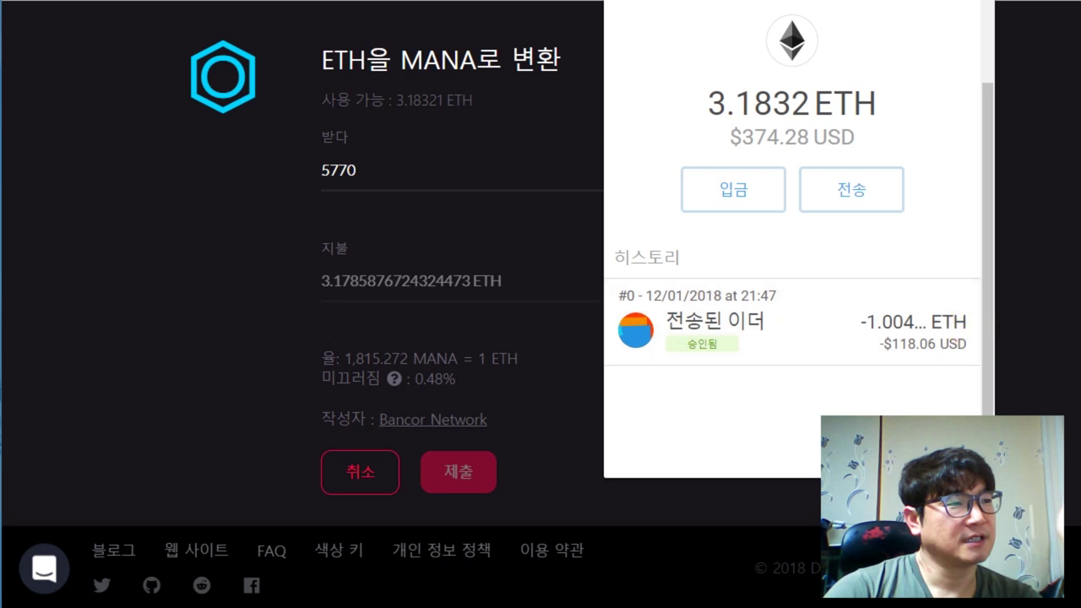
pyautogui.press('Escape')
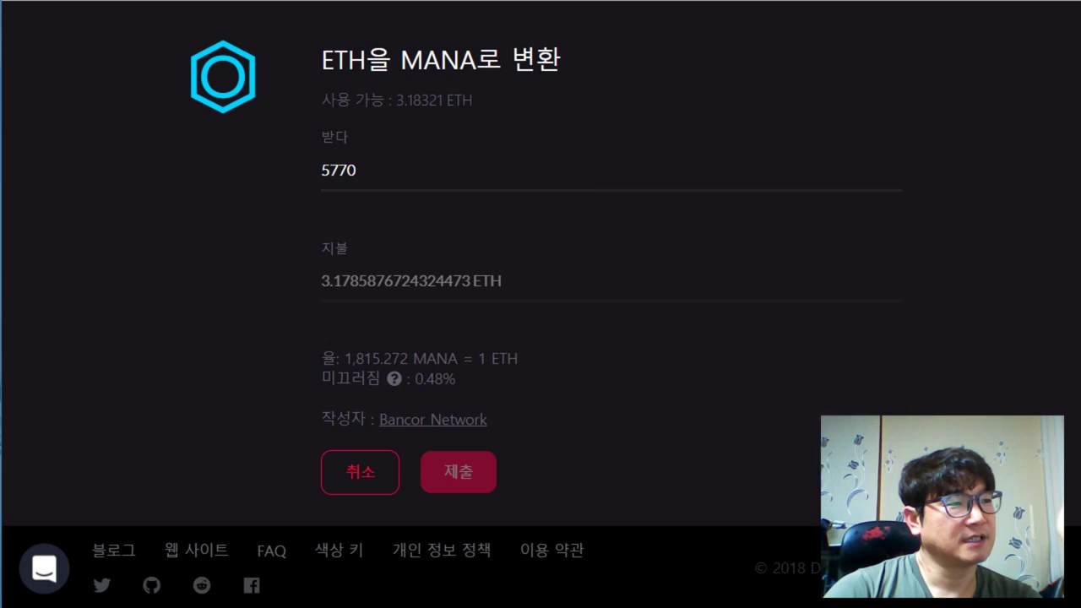
pyautogui.click(964, 2)
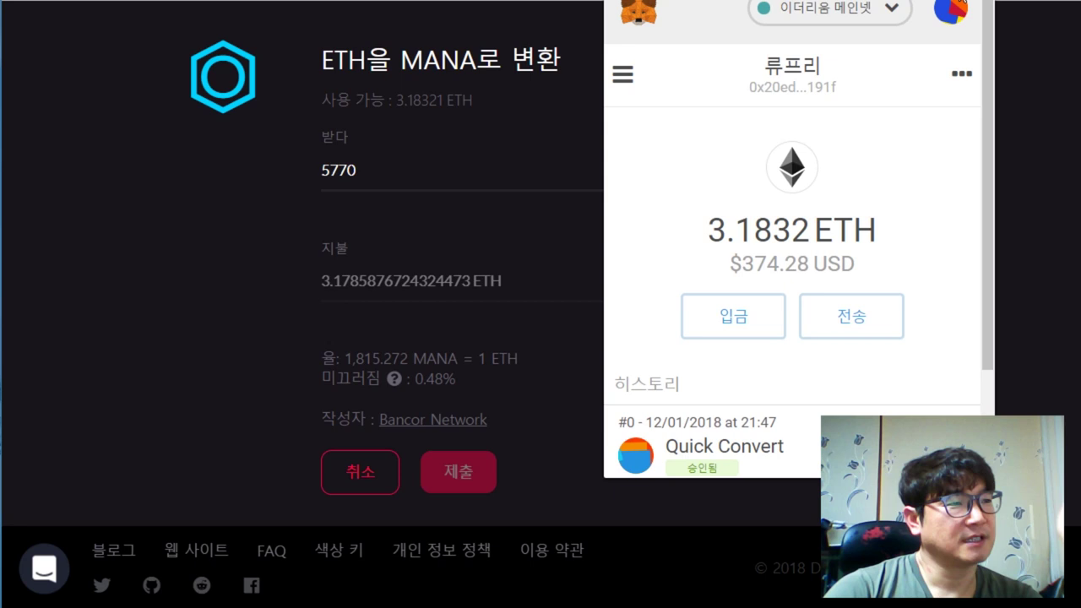
pyautogui.scroll(-2, 957, 191)
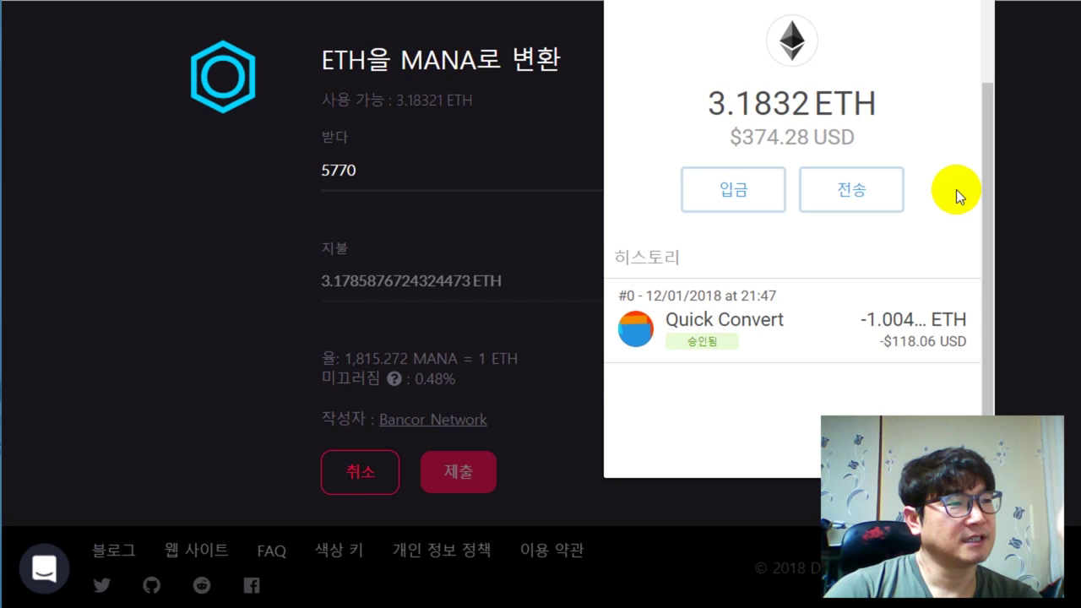
pyautogui.scroll(3, 961, 190)
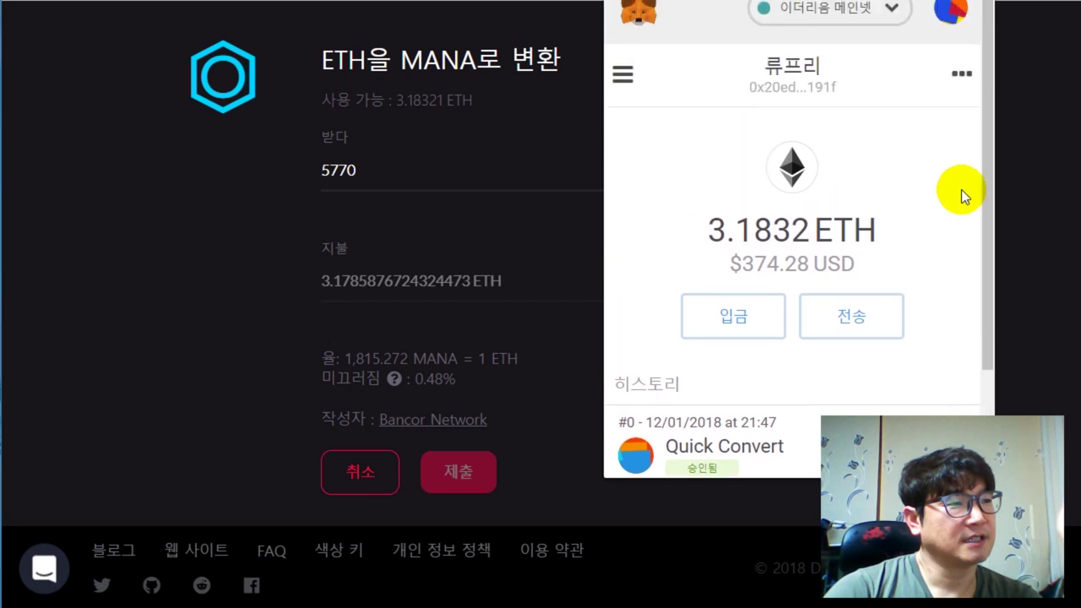
pyautogui.click(142, 358)
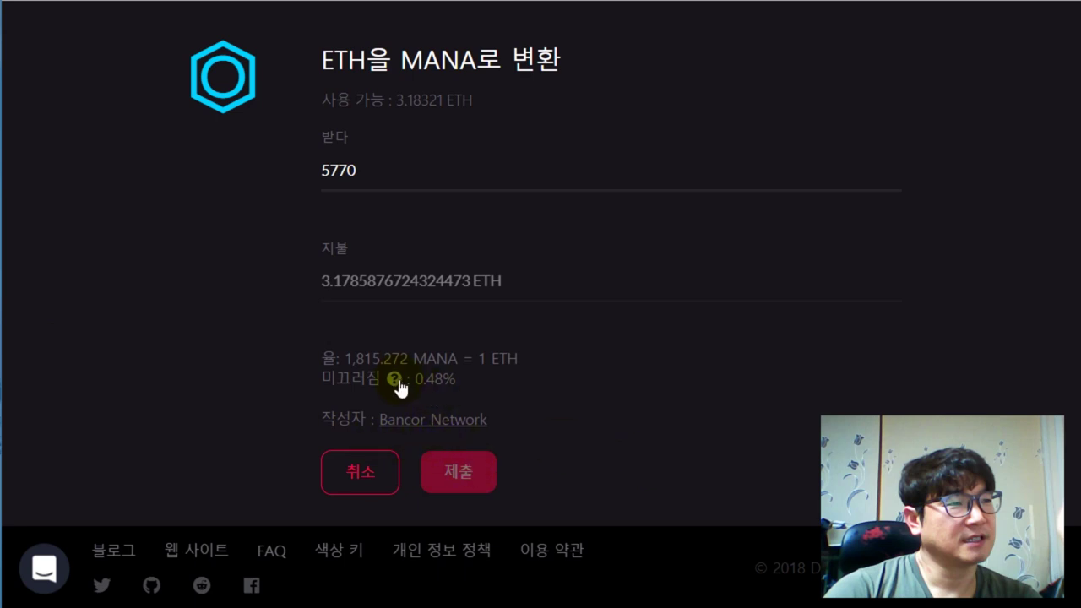
pyautogui.scroll(1, 681, 379)
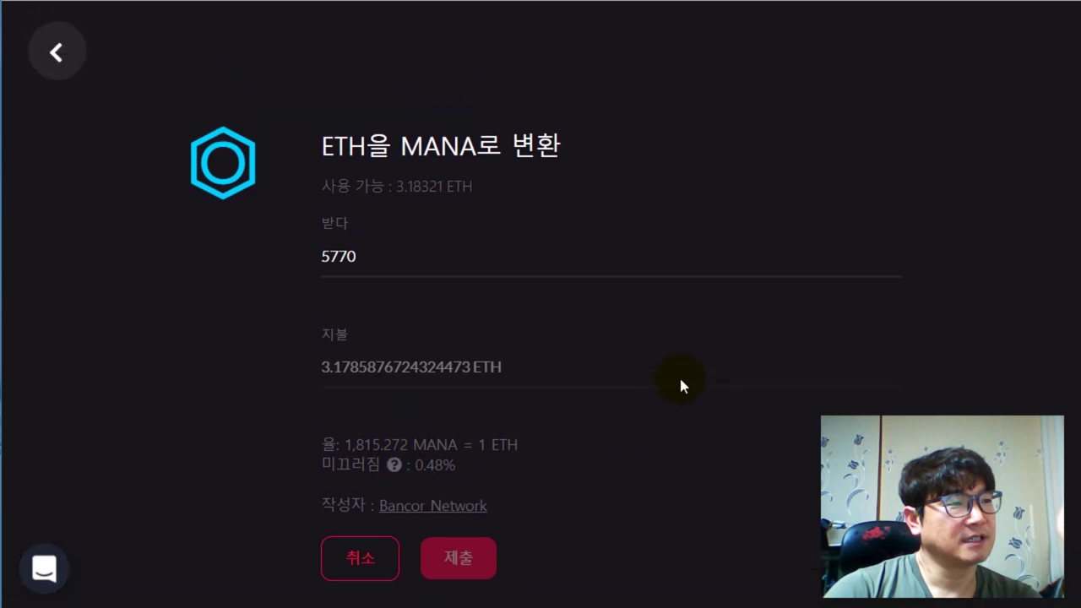
pyautogui.scroll(-1, 681, 384)
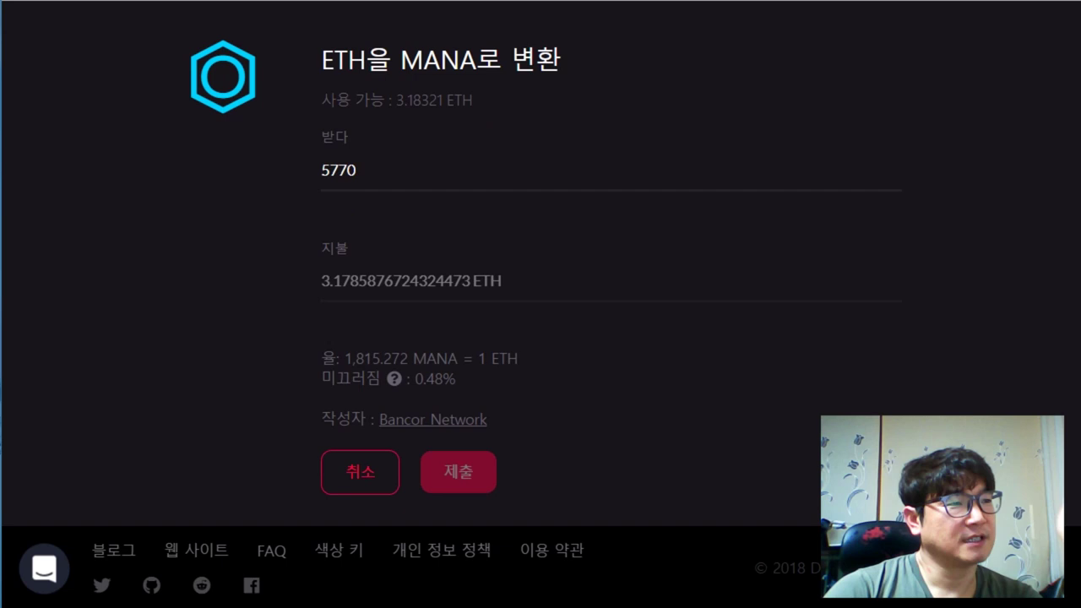
pyautogui.moveTo(447, 607)
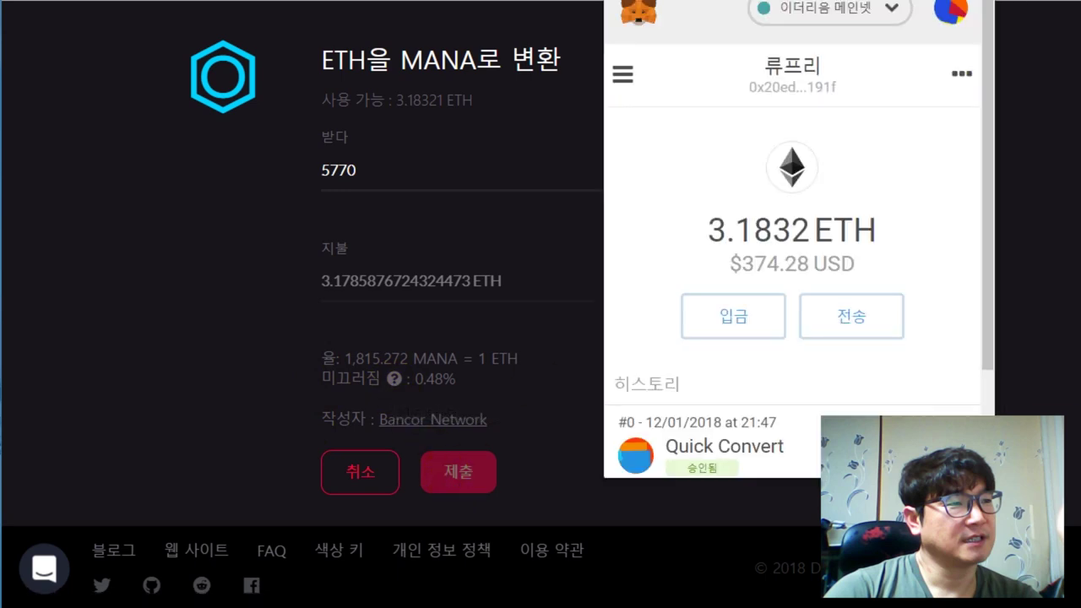
# Open the wallet account on Etherscan via MetaMask's account options menu.
pyautogui.scroll(-2, 968, 332)
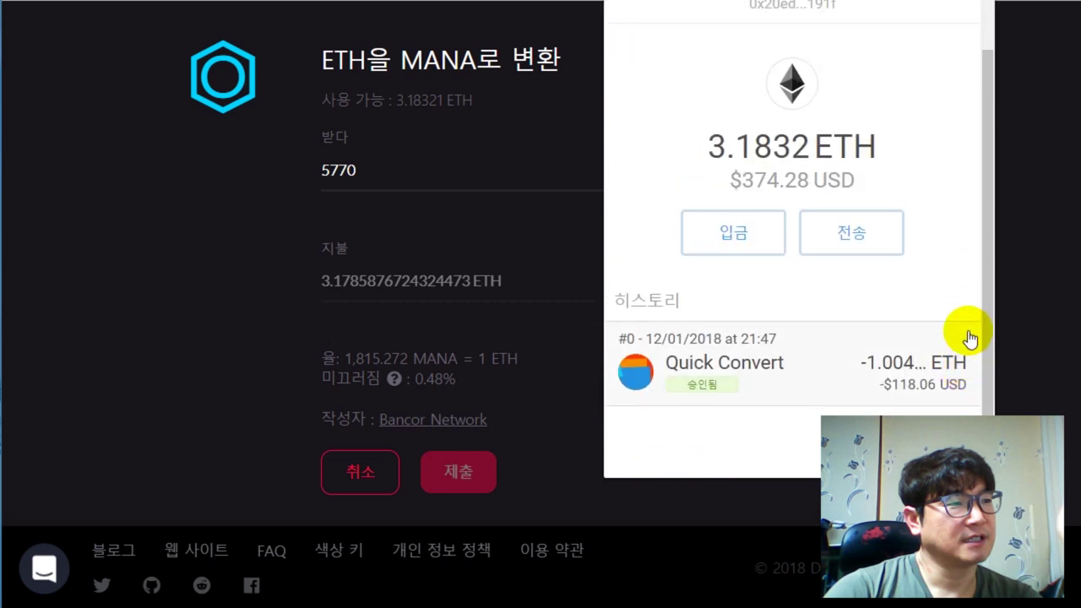
pyautogui.scroll(2, 969, 338)
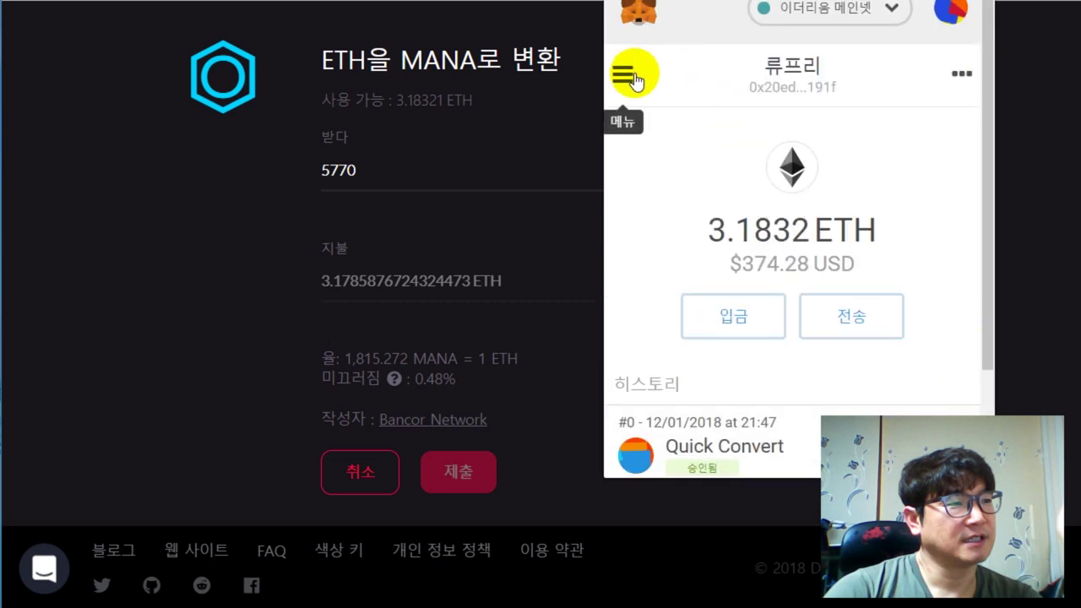
pyautogui.click(958, 81)
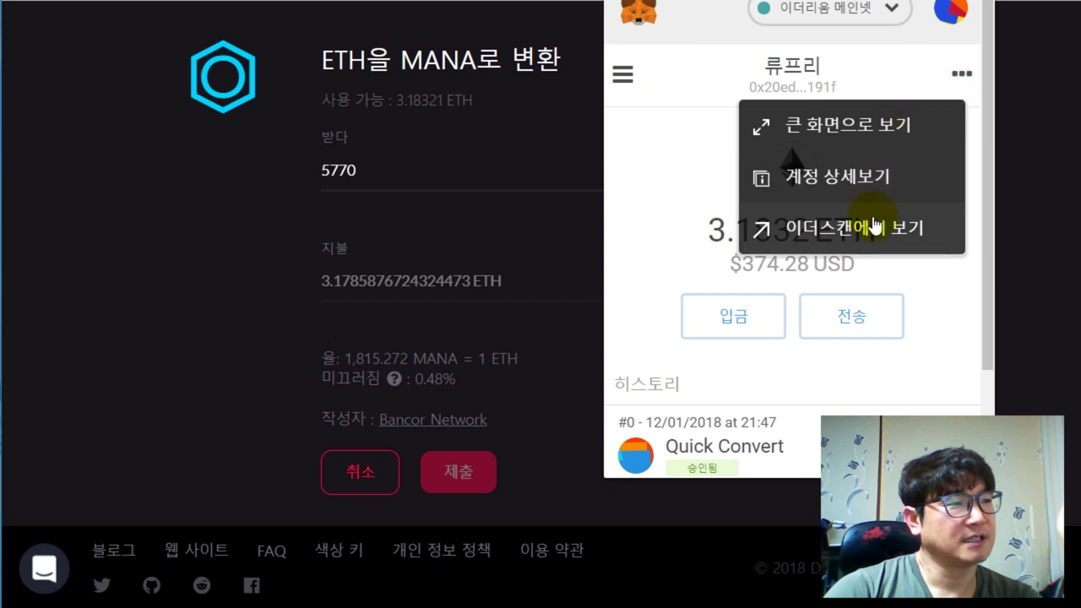
pyautogui.moveTo(875, 227); pyautogui.dragTo(785, 122)
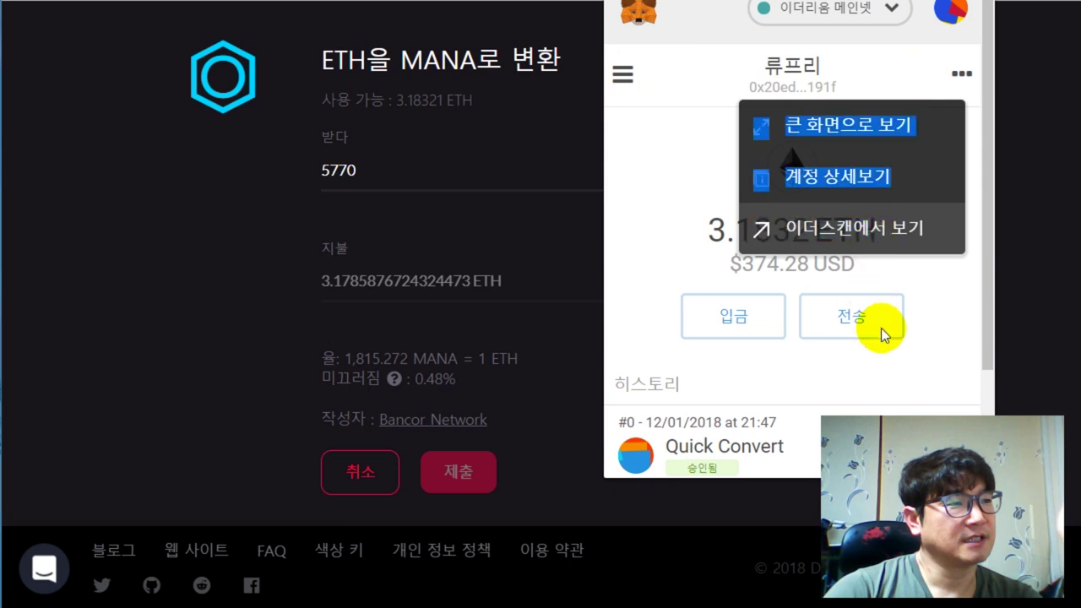
pyautogui.click(929, 365)
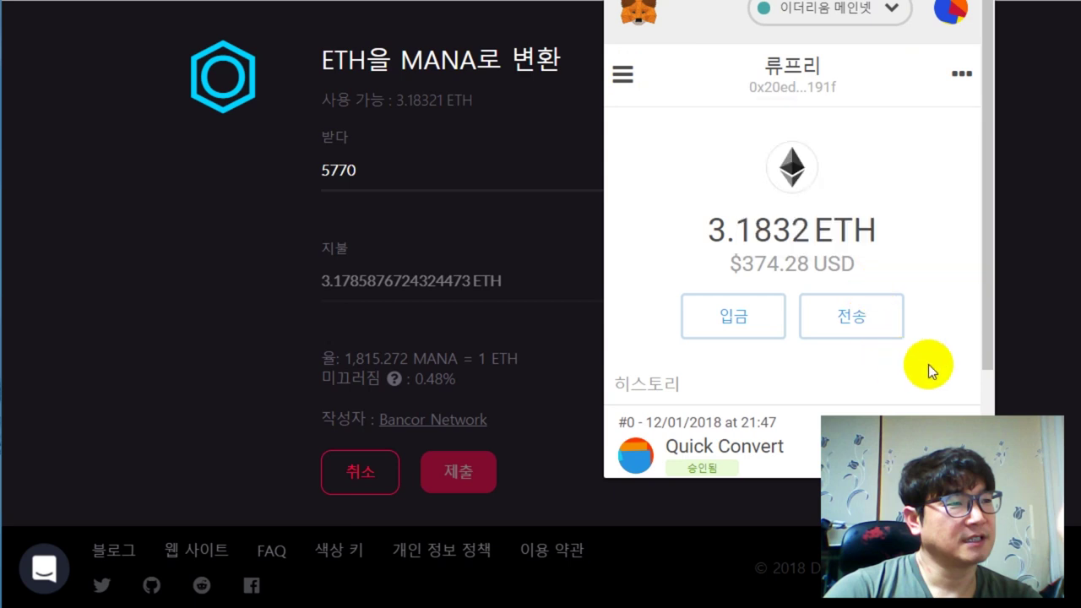
pyautogui.click(955, 77)
pyautogui.click(862, 231)
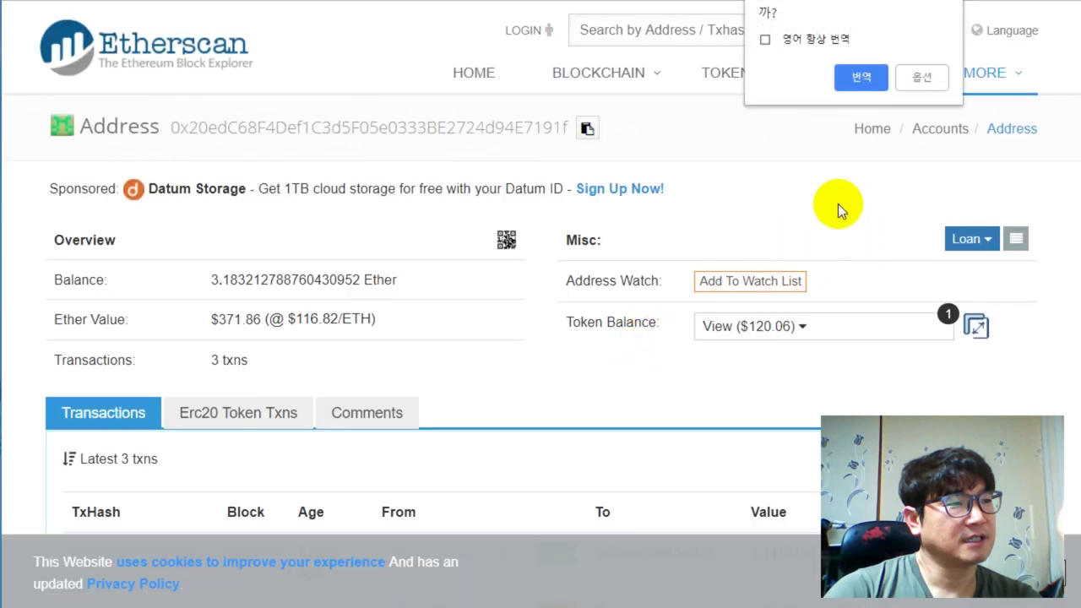
# Dismiss the translate prompt and review the three transactions, including the incoming 3.14124045 Ether.
pyautogui.click(824, 211)
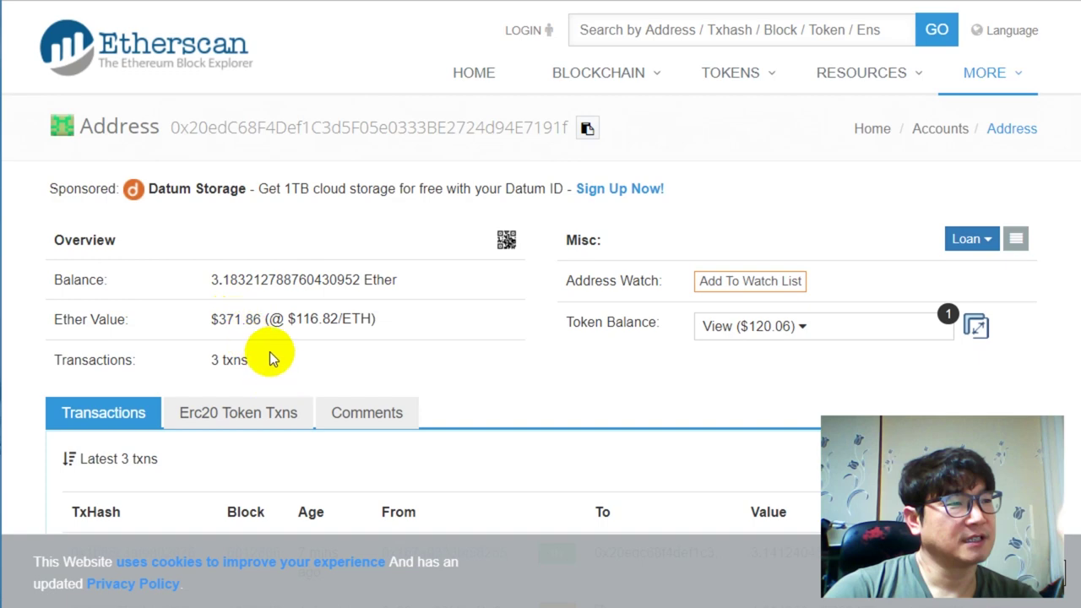
pyautogui.scroll(-2, 269, 353)
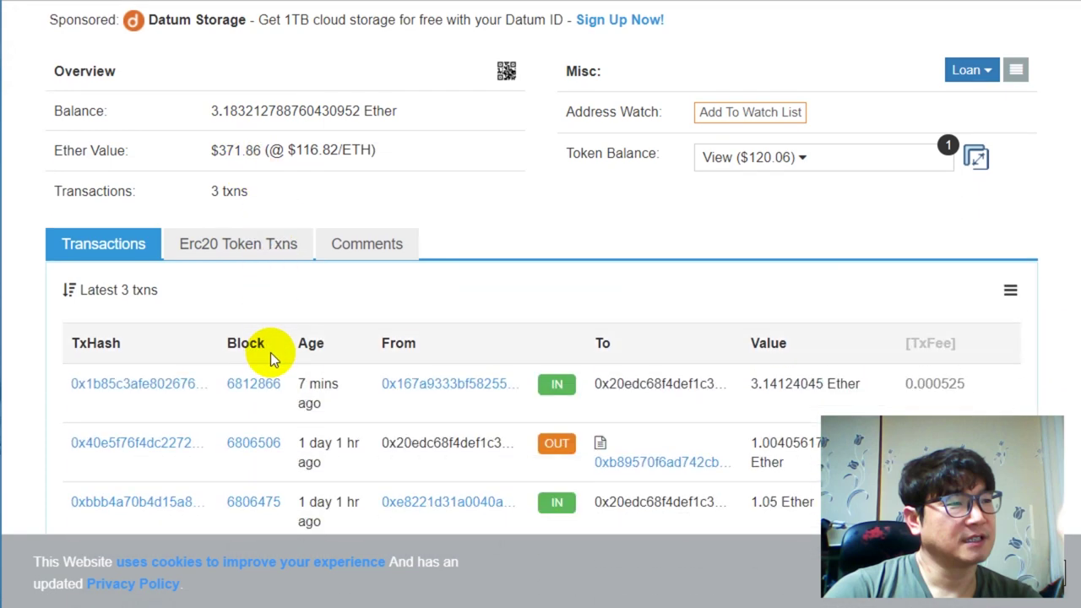
pyautogui.scroll(2, 270, 352)
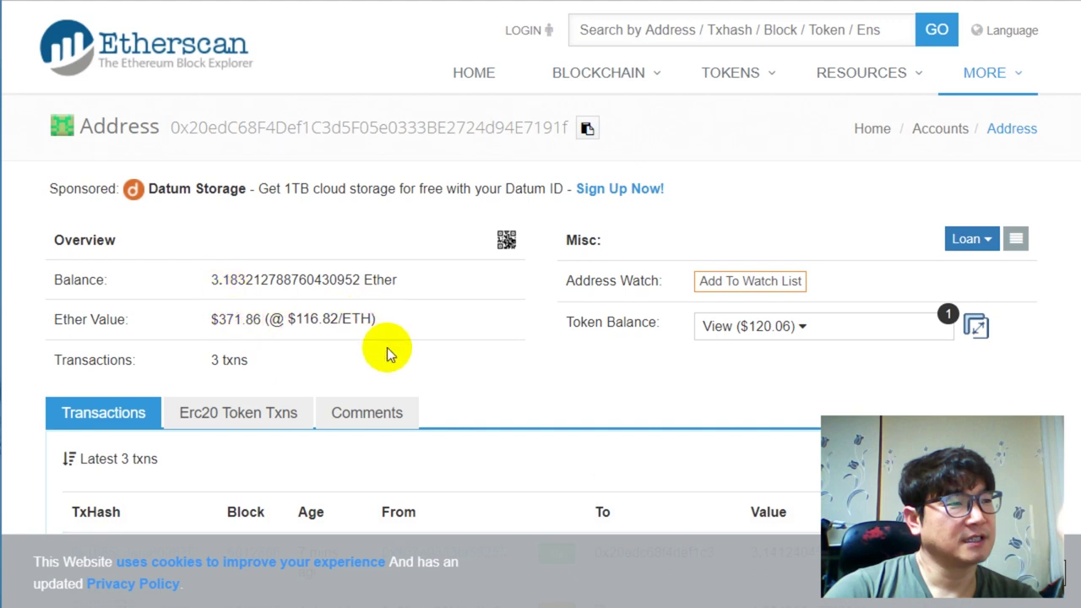
pyautogui.scroll(-2, 389, 350)
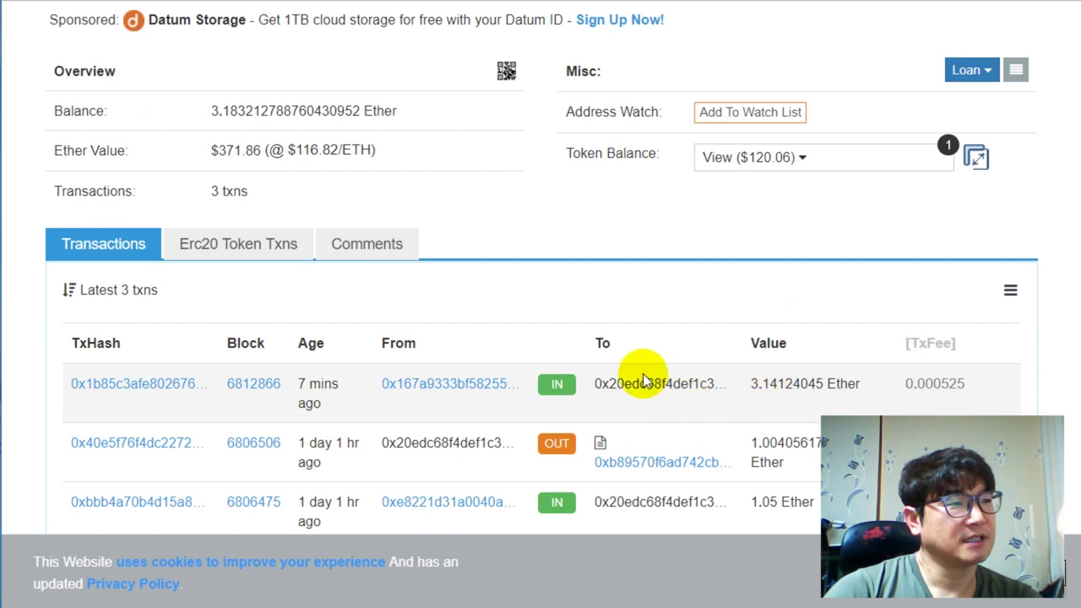
pyautogui.scroll(1, 643, 378)
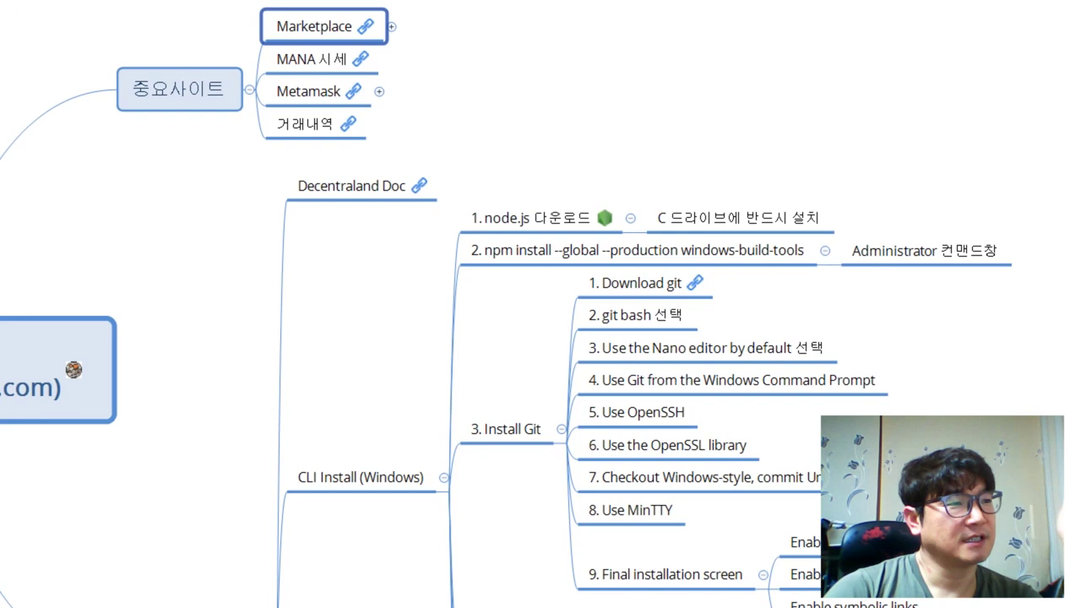
# Switch from the XMind mind map back to the browser window.
pyautogui.click(51, 591)
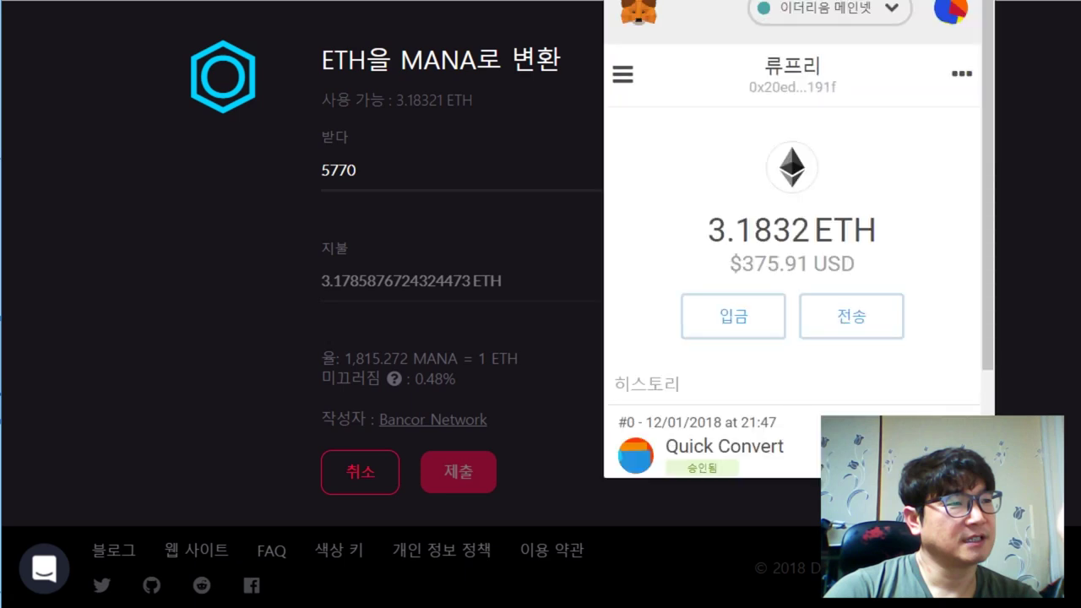
# Change the MANA to receive from 5770 to 5750 (3.167628122913891 ETH) and submit the conversion.
pyautogui.click(266, 408)
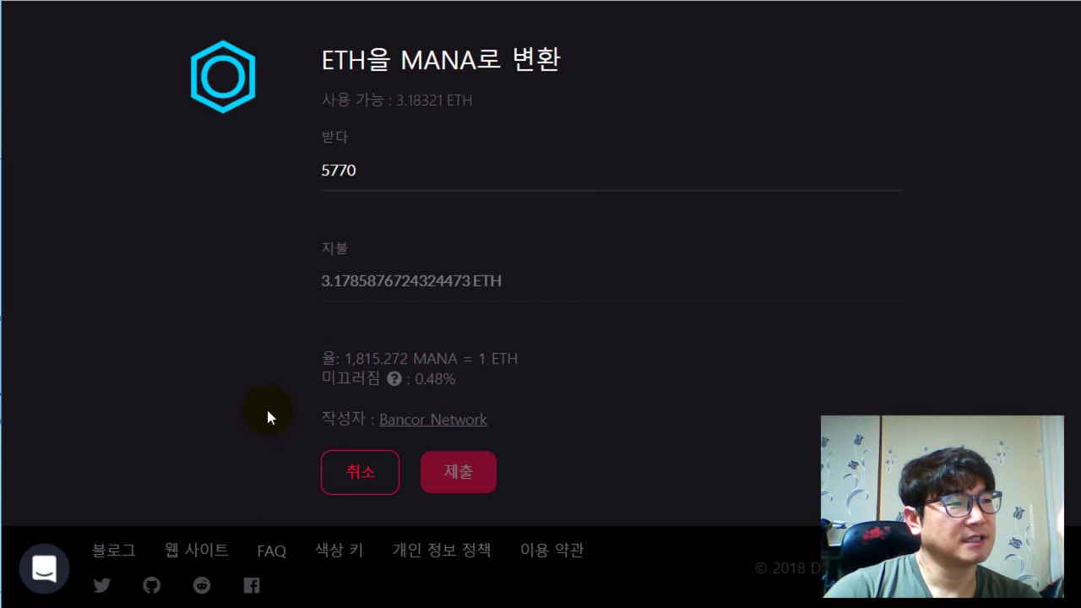
pyautogui.click(343, 178)
pyautogui.press('BackSpace')
pyautogui.write('6')
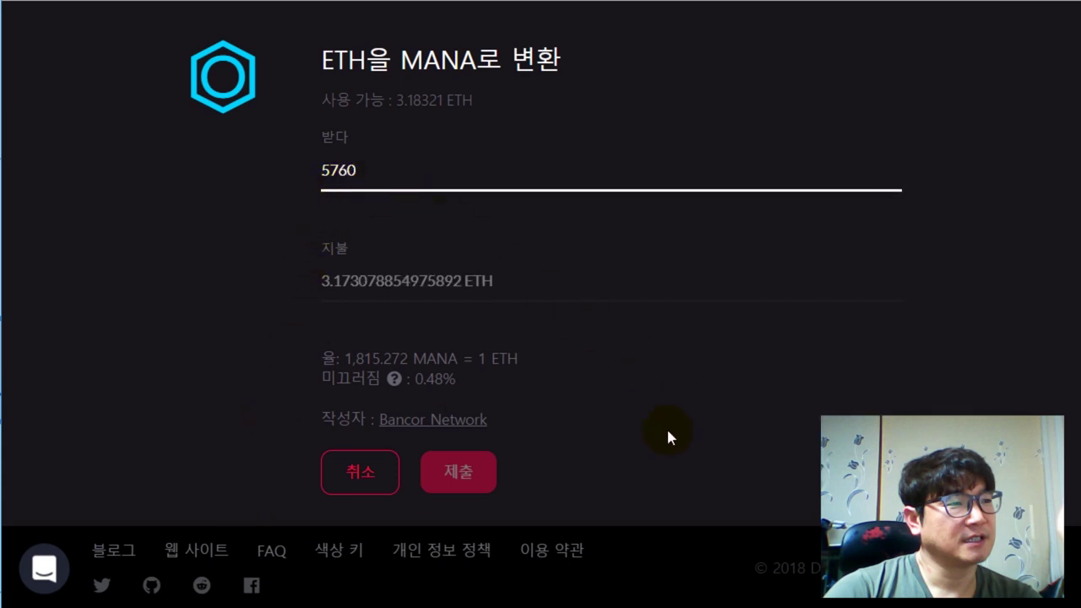
pyautogui.click(342, 179)
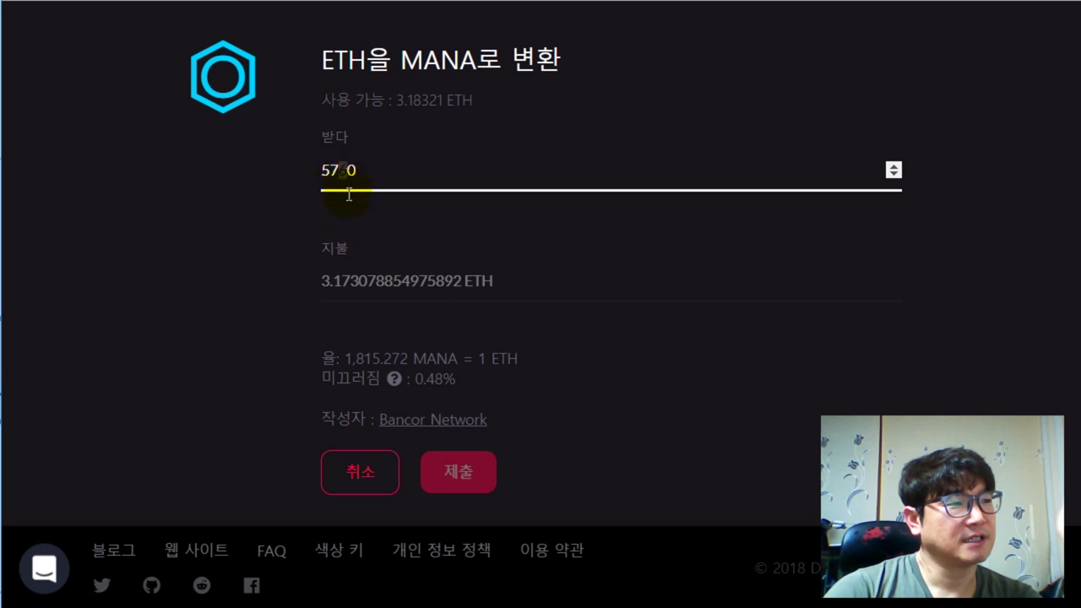
pyautogui.write('5')
pyautogui.moveTo(630, 404); pyautogui.dragTo(491, 483)
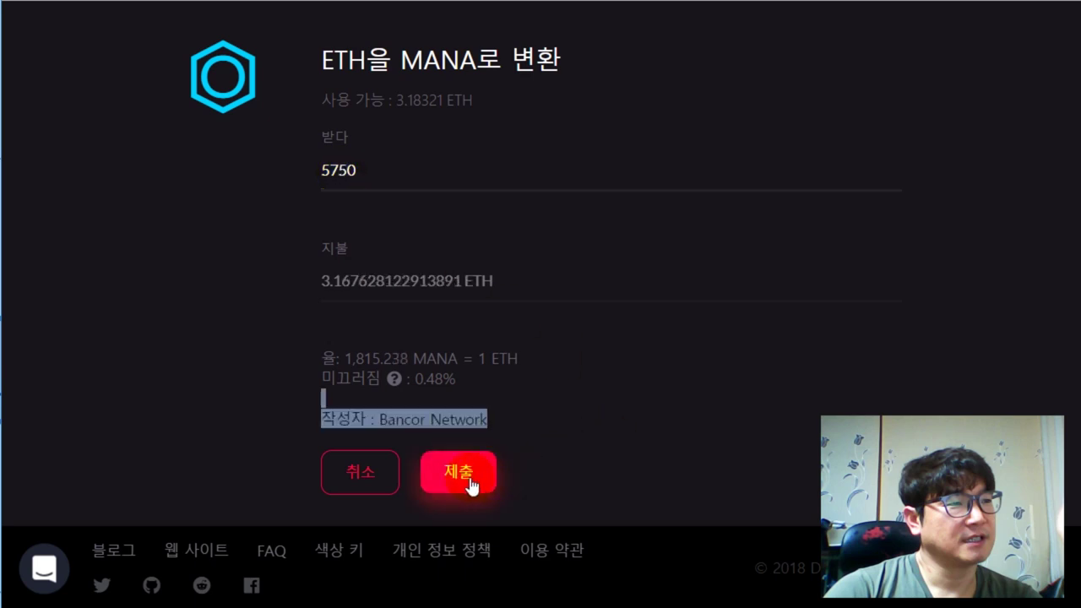
pyautogui.click(469, 477)
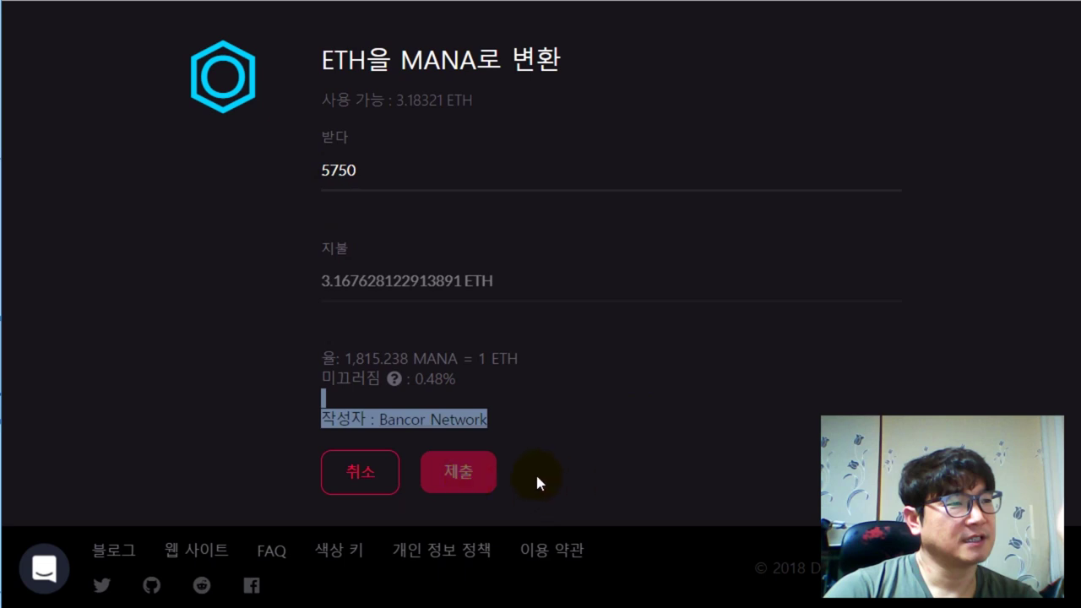
pyautogui.hotkey('alt', 'Tab')
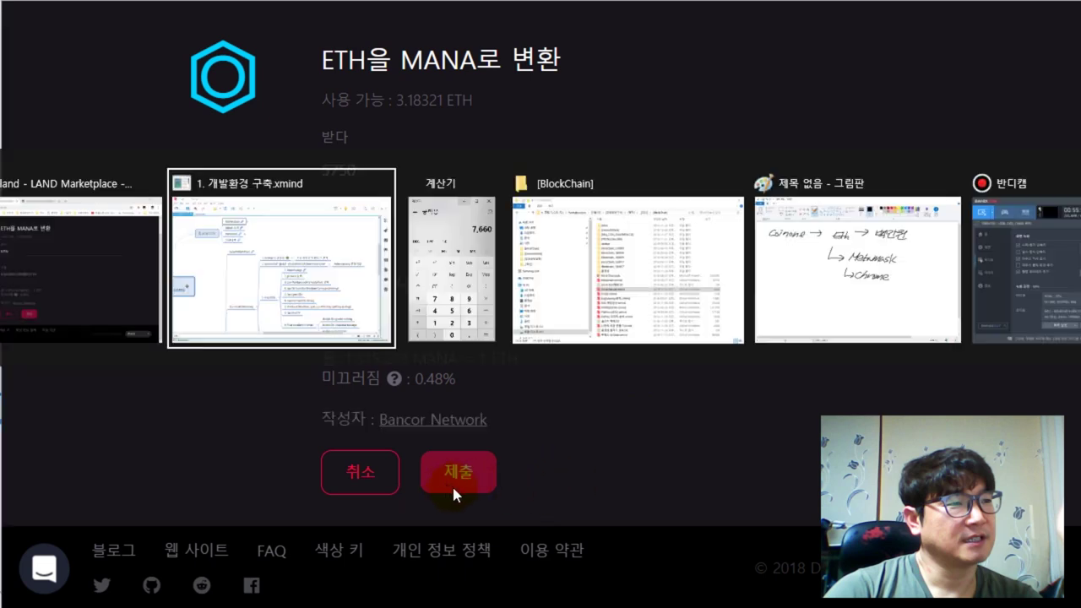
pyautogui.hotkey('alt', 'Tab')
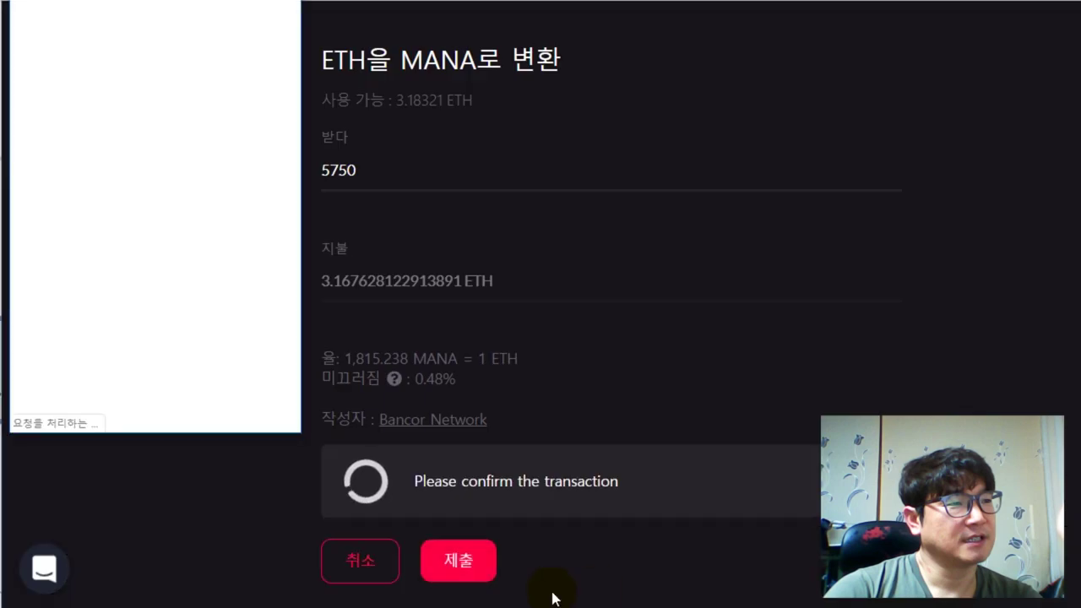
# Confirm the 3.167628 ETH Quick Convert in MetaMask so the 5,750 MANA purchase goes pending.
pyautogui.click(328, 168)
pyautogui.click(157, 146)
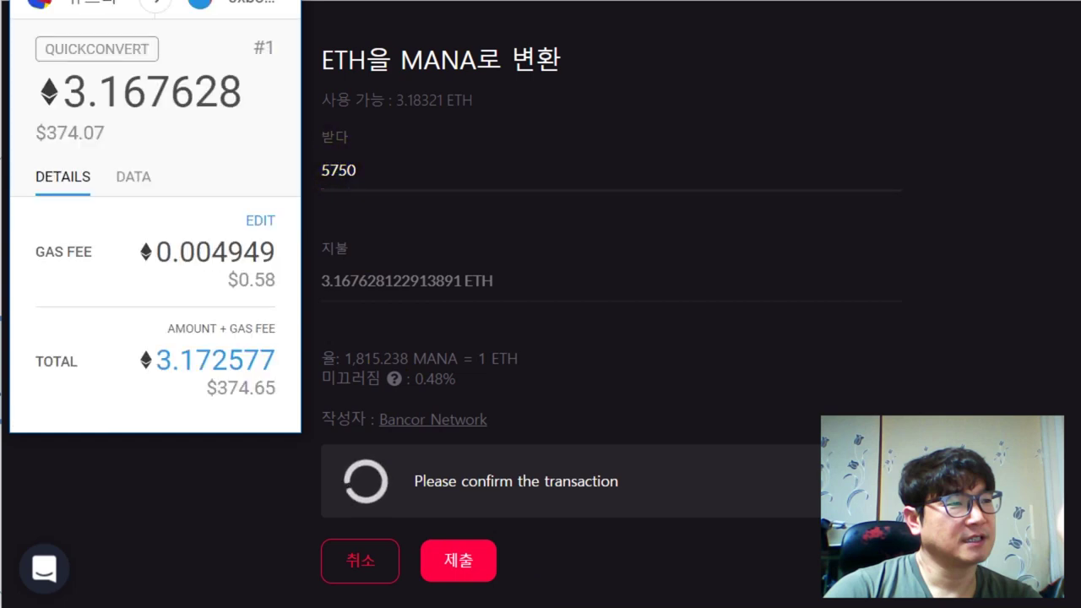
pyautogui.click(245, 332)
pyautogui.moveTo(144, 2); pyautogui.dragTo(169, 48)
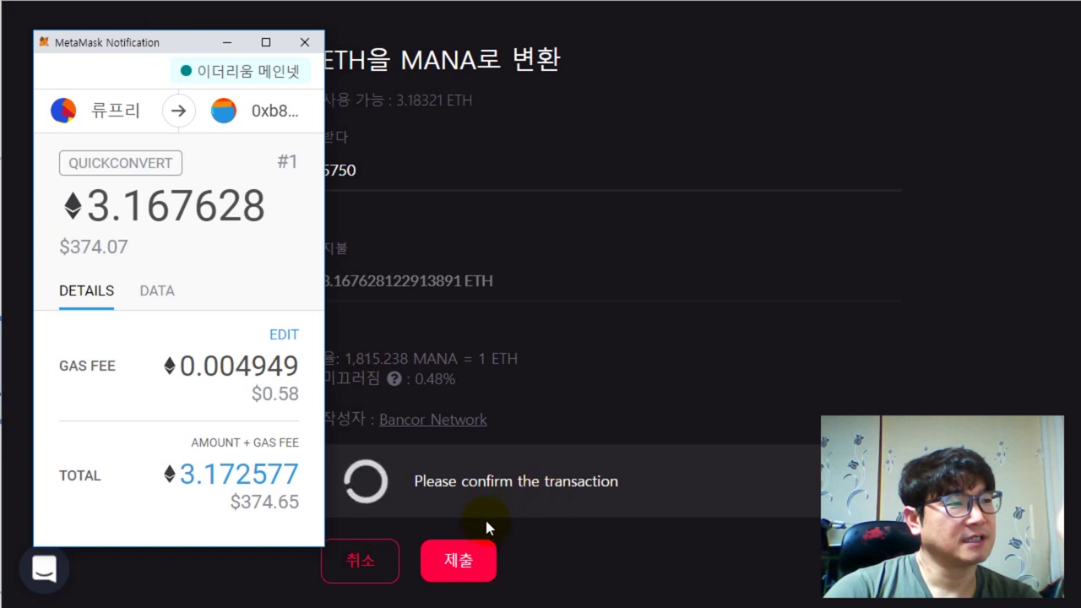
pyautogui.click(874, 164)
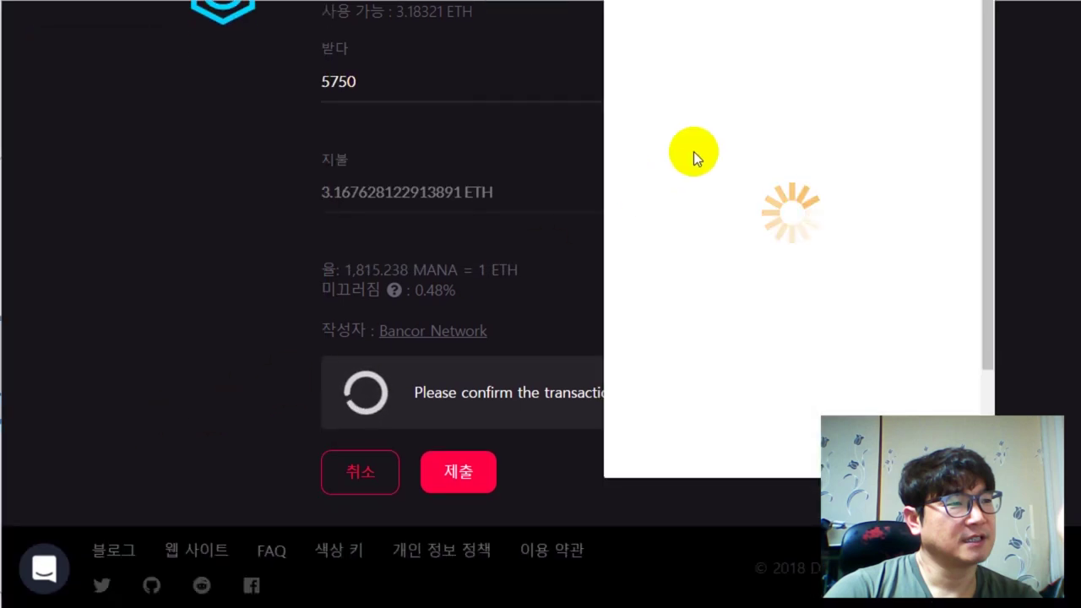
pyautogui.scroll(-3, 746, 231)
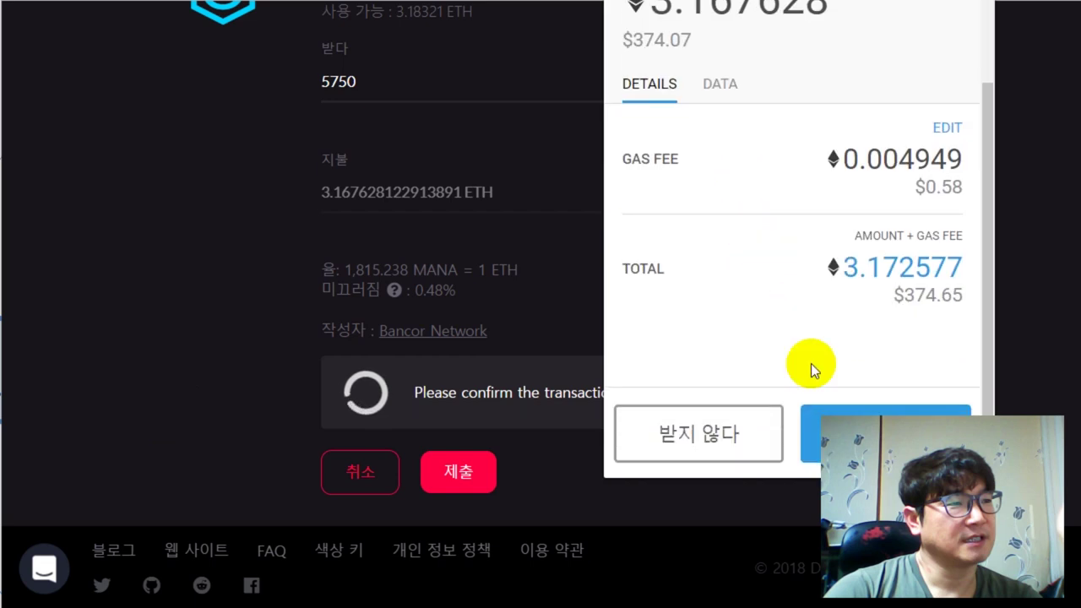
pyautogui.click(897, 433)
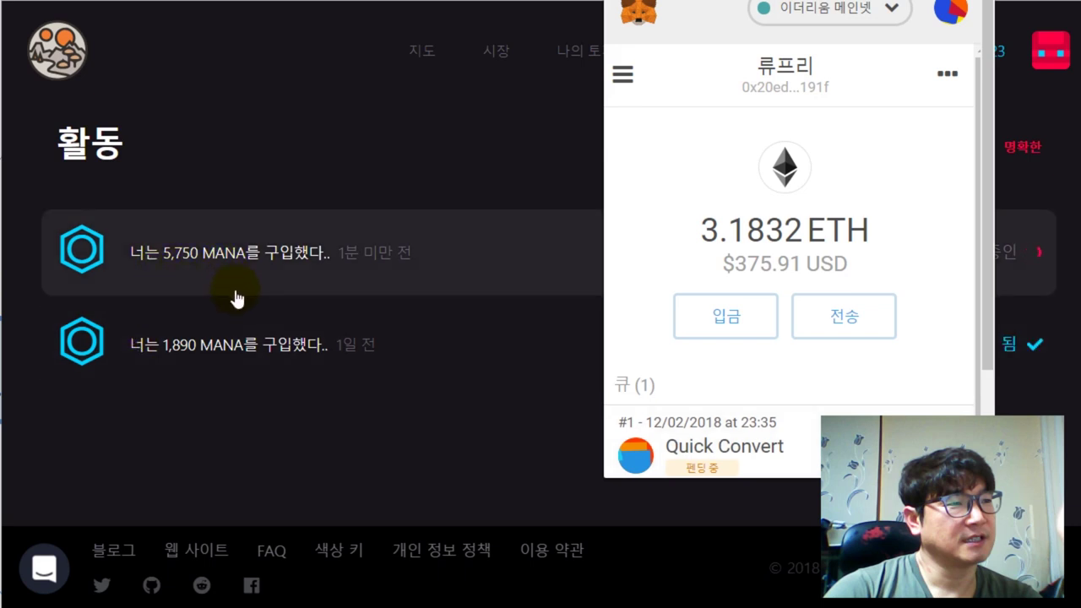
# Review the Quick Convert details (3.172577 ETH total) and token balances, then close MetaMask.
pyautogui.scroll(-1, 821, 328)
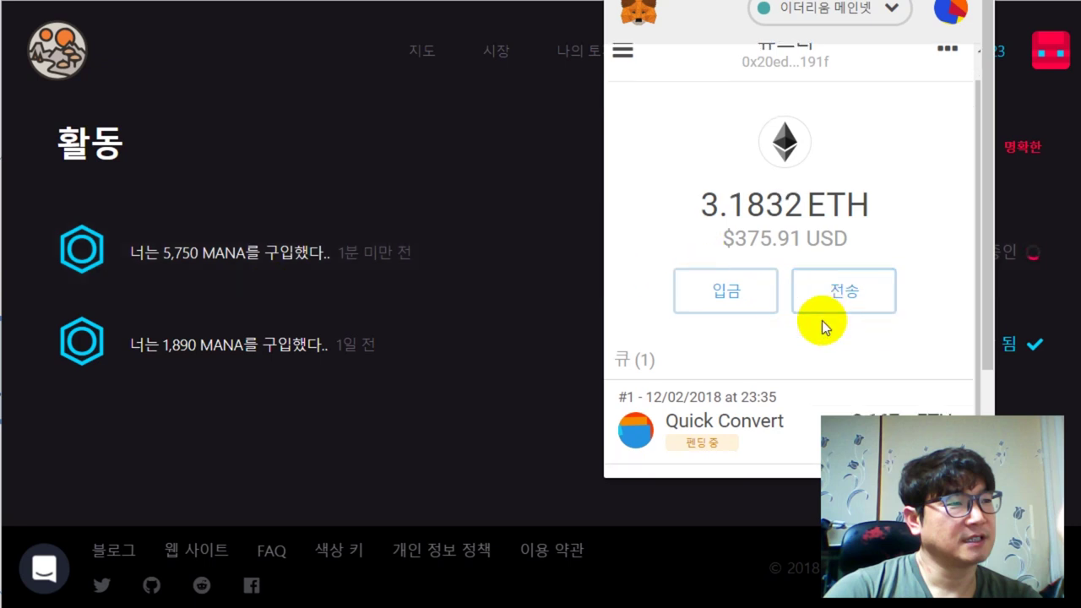
pyautogui.scroll(-3, 823, 330)
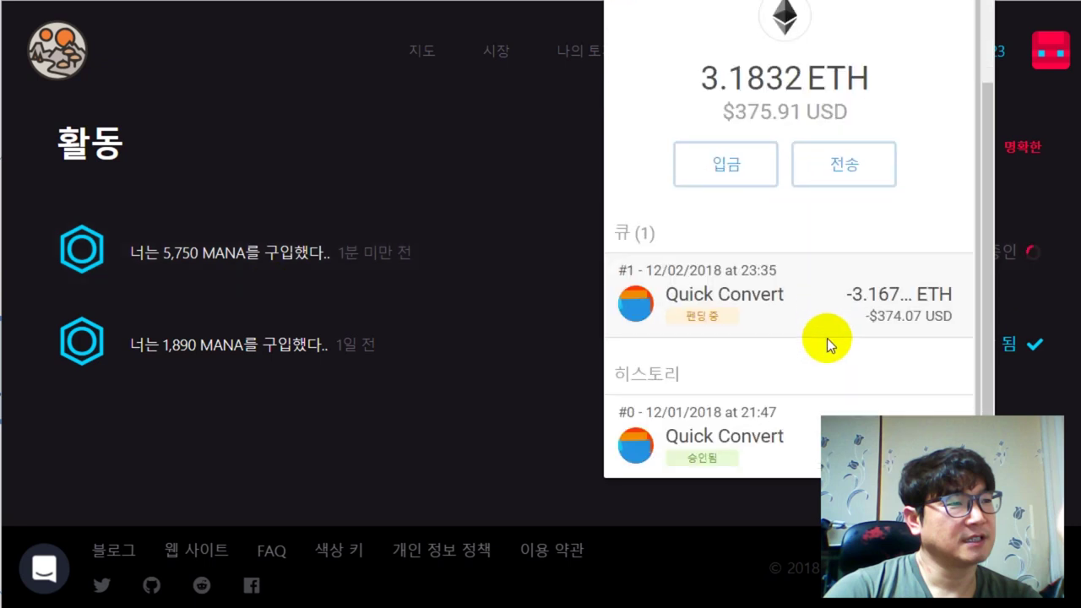
pyautogui.scroll(1, 849, 332)
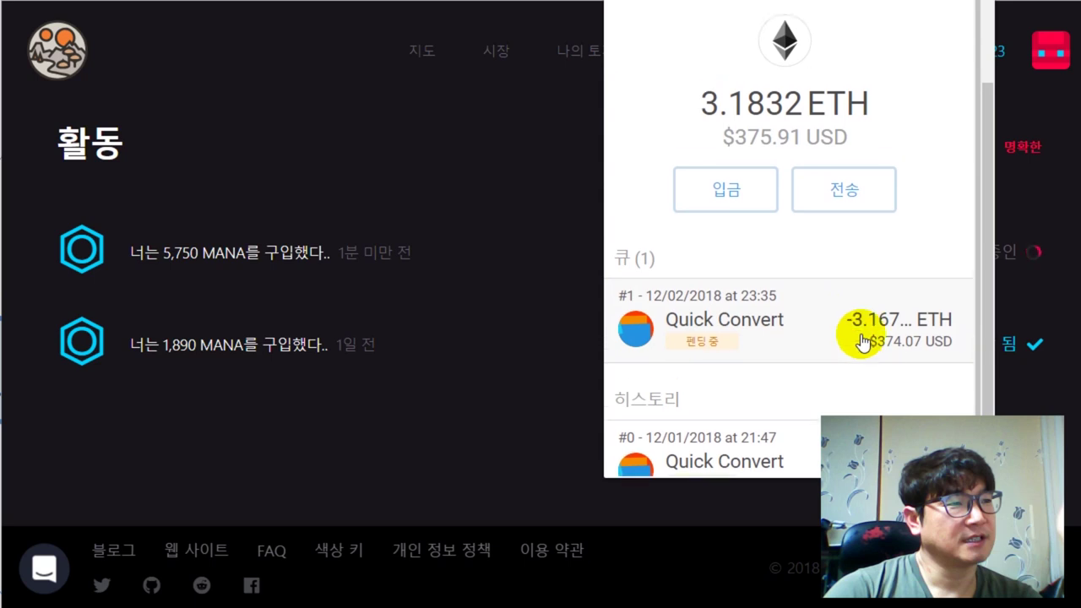
pyautogui.scroll(4, 861, 324)
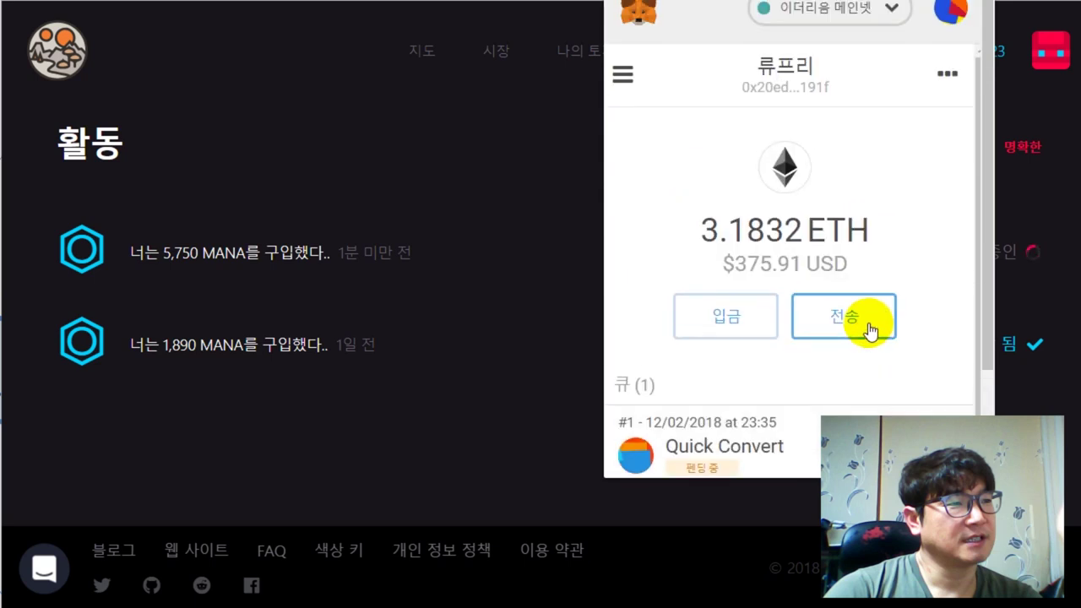
pyautogui.click(616, 74)
pyautogui.scroll(-4, 764, 283)
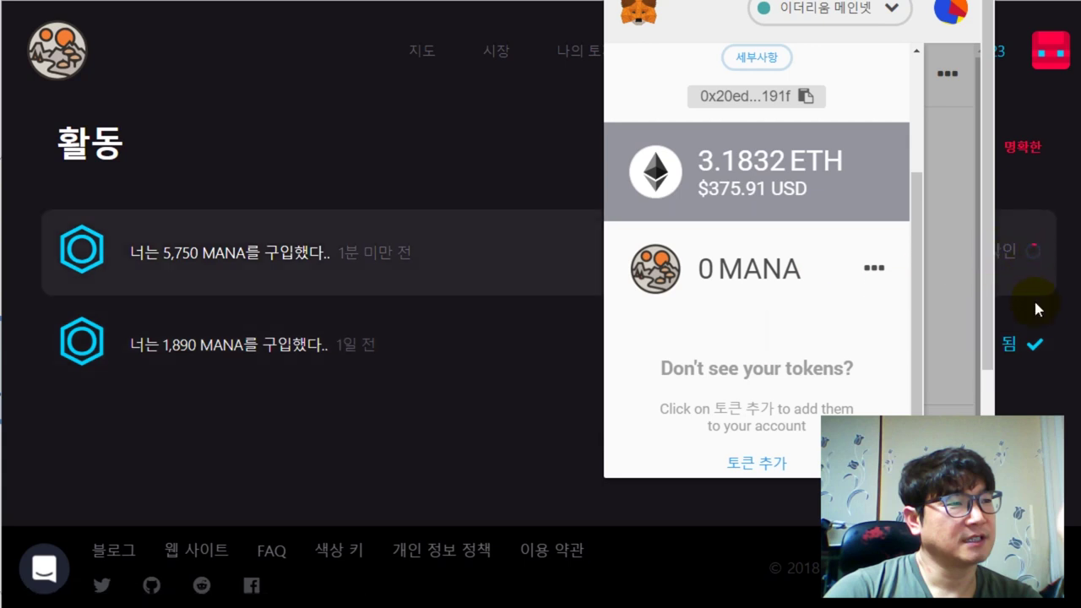
pyautogui.click(517, 455)
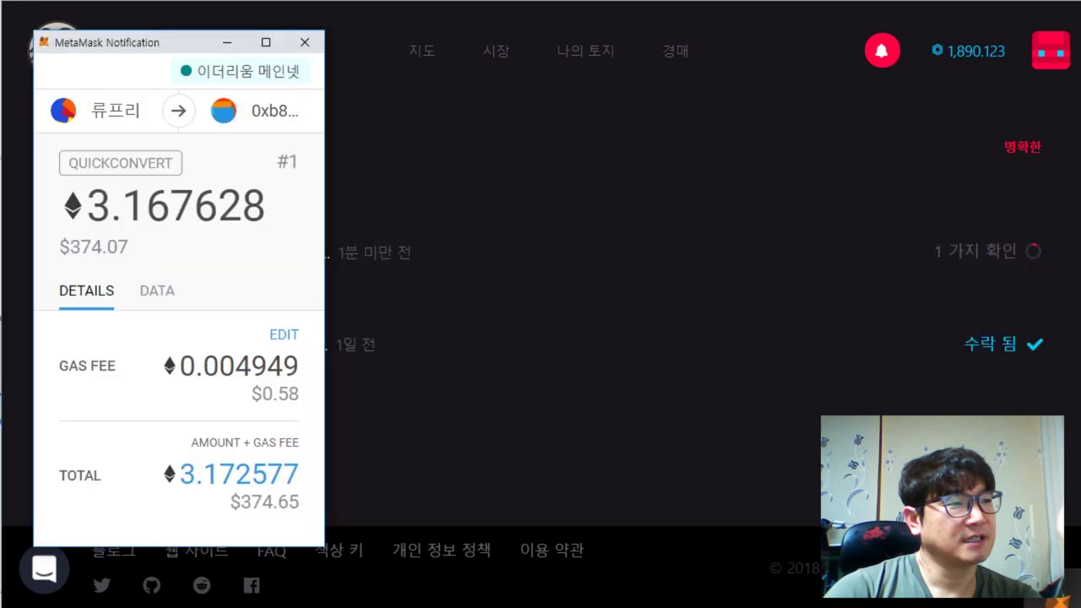
# Close the leftover MetaMask Notification window, revealing the purchase at 1 confirmation.
pyautogui.click(109, 417)
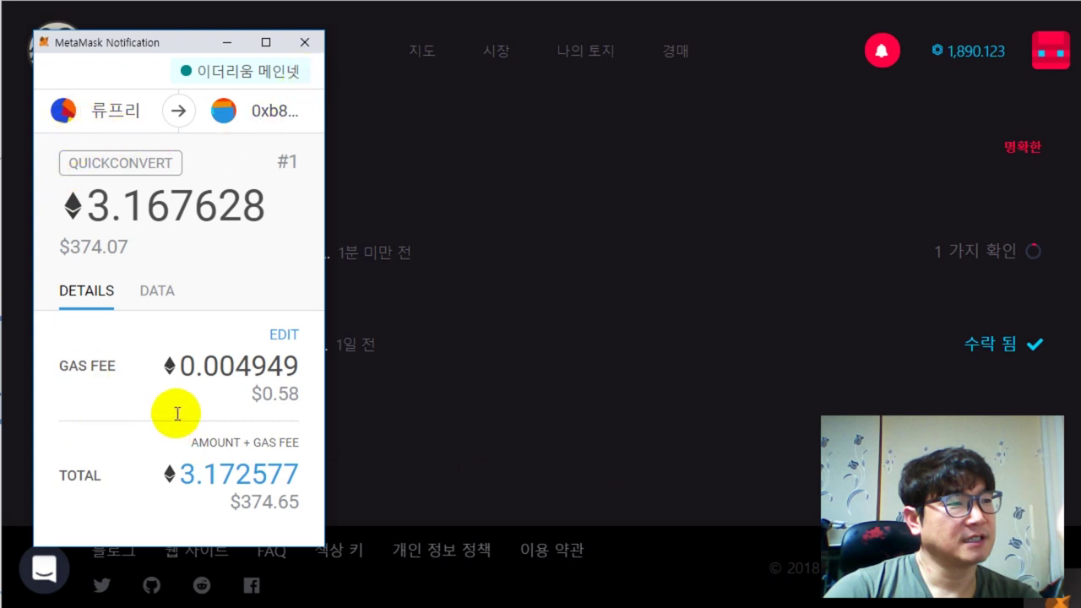
pyautogui.click(304, 42)
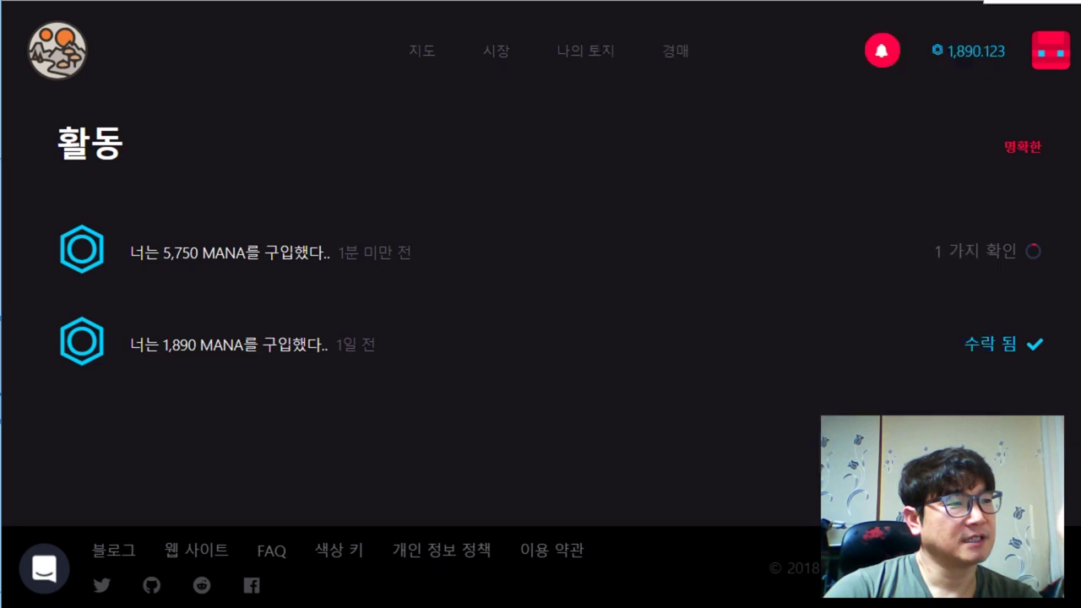
# Check MetaMask shows 7640.122 MANA and 0.0123 ETH, then close it and return to the mind map.
pyautogui.click(980, 2)
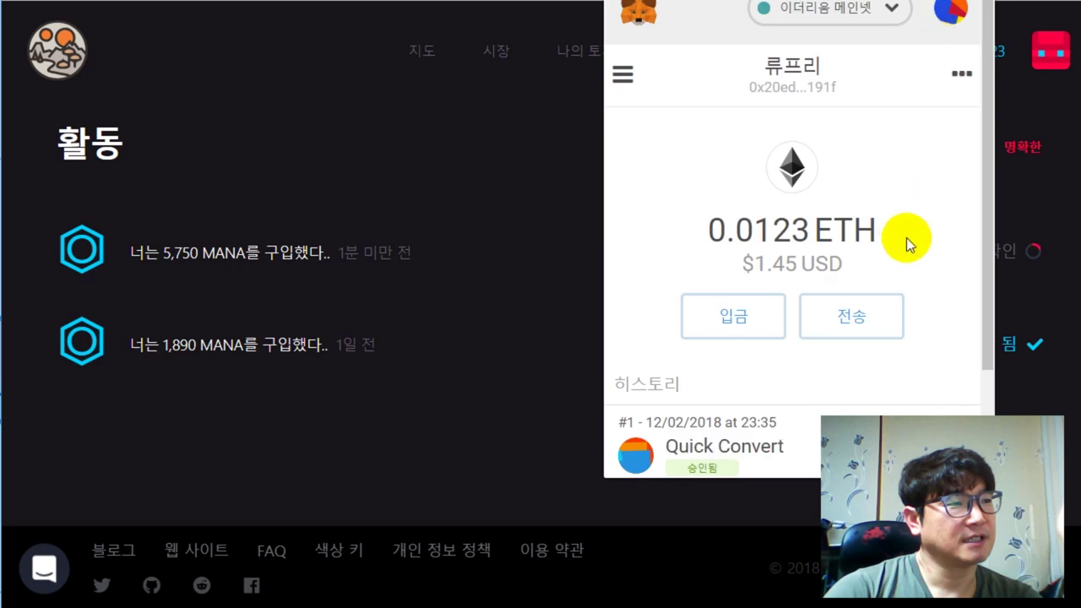
pyautogui.scroll(-3, 906, 238)
pyautogui.scroll(3, 906, 238)
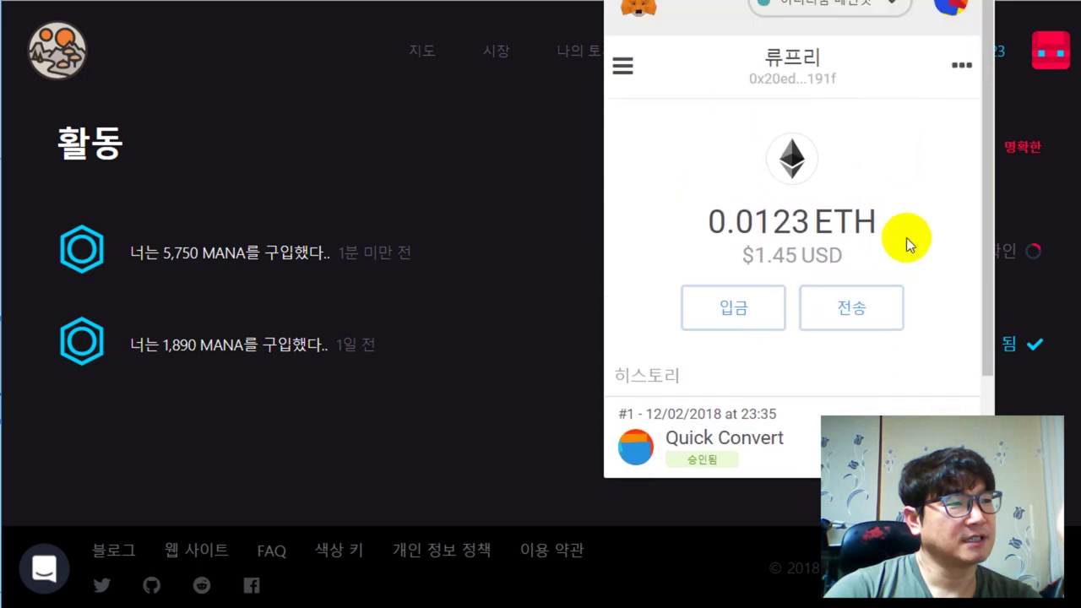
pyautogui.click(622, 74)
pyautogui.scroll(-3, 774, 291)
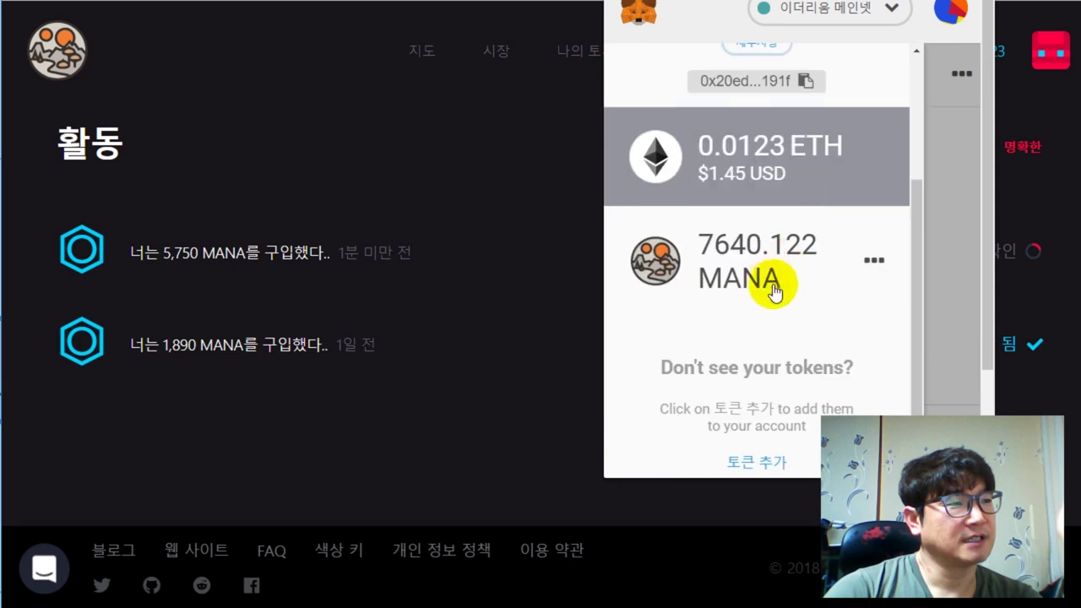
pyautogui.click(885, 268)
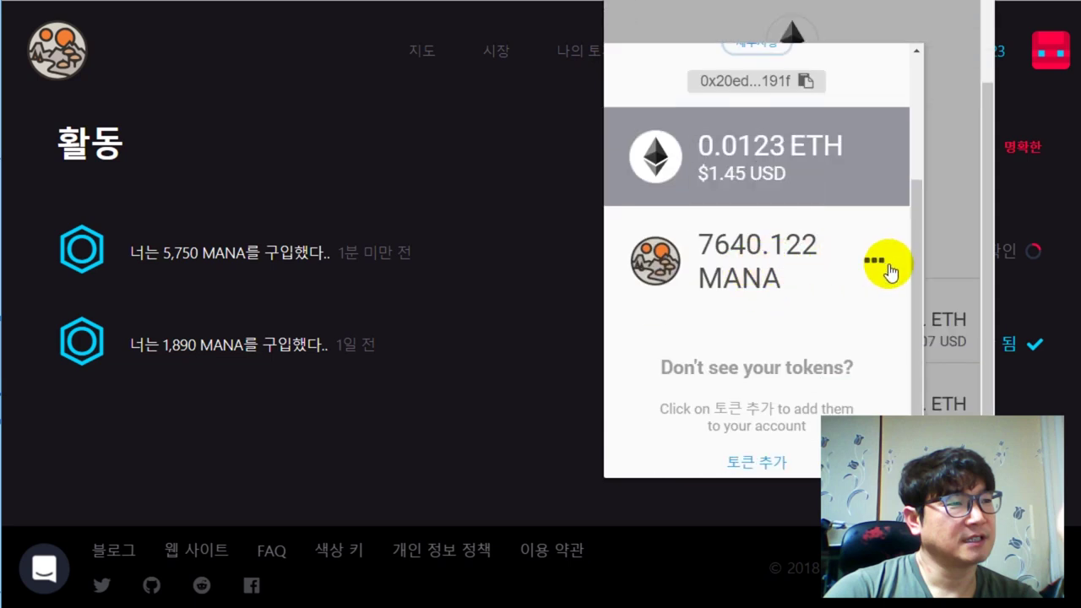
pyautogui.scroll(1, 889, 270)
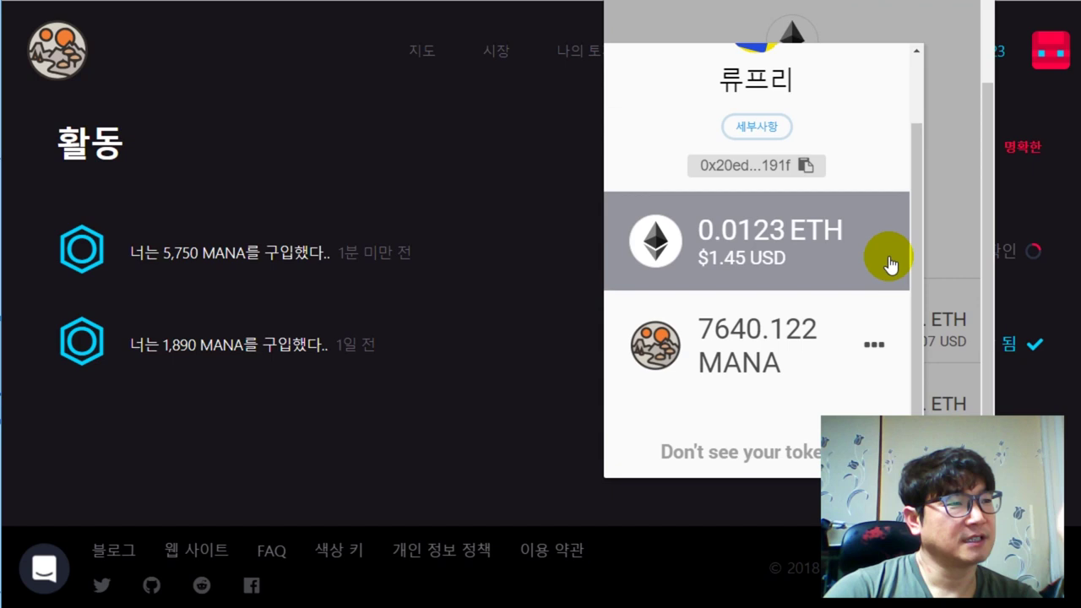
pyautogui.scroll(2, 873, 172)
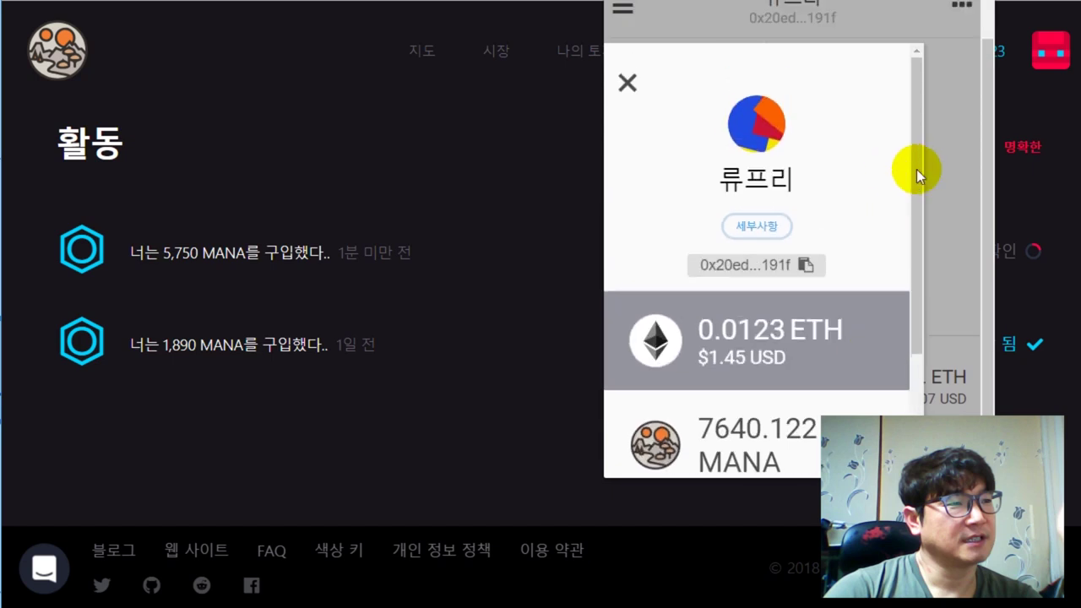
pyautogui.click(531, 149)
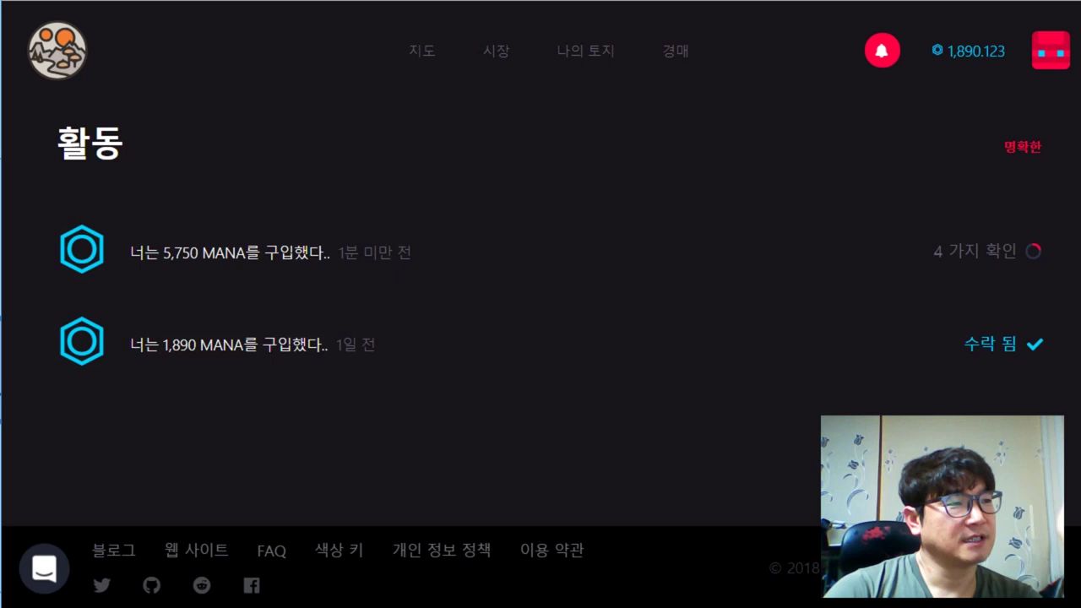
pyautogui.hotkey('alt', 'Tab')
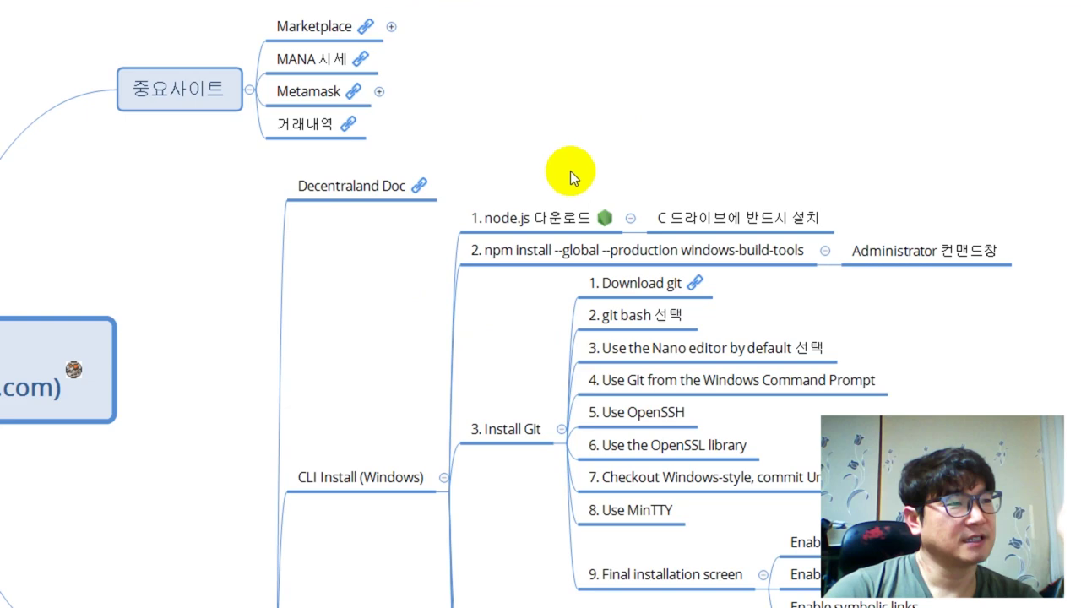
# Read the Decentraland Docs 'Install the CLI' section with npm install -g decentraland, then return to the mind map.
pyautogui.scroll(-1, 570, 170)
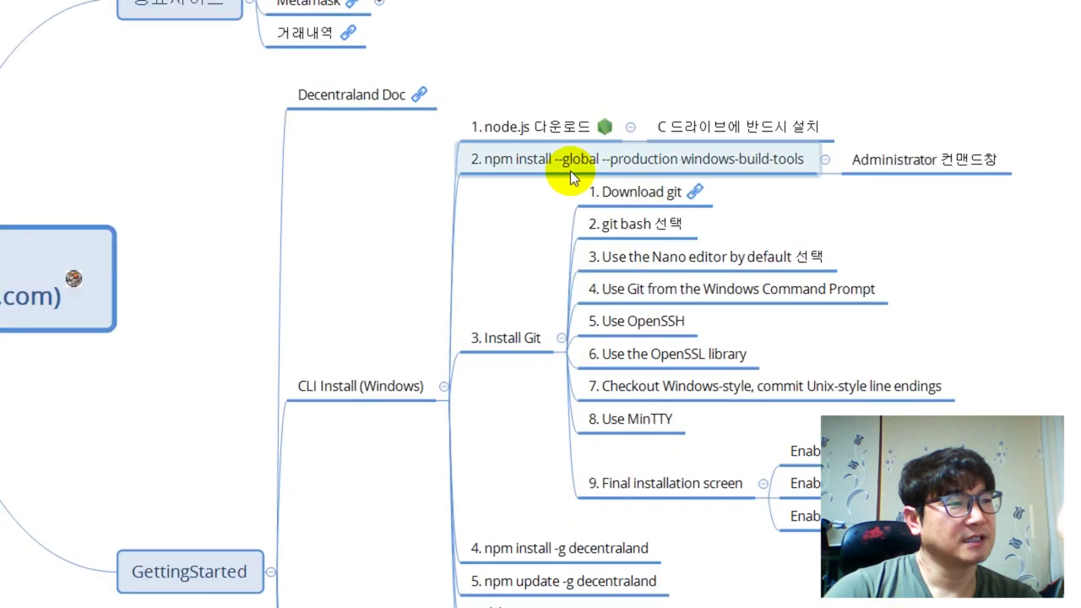
pyautogui.click(420, 95)
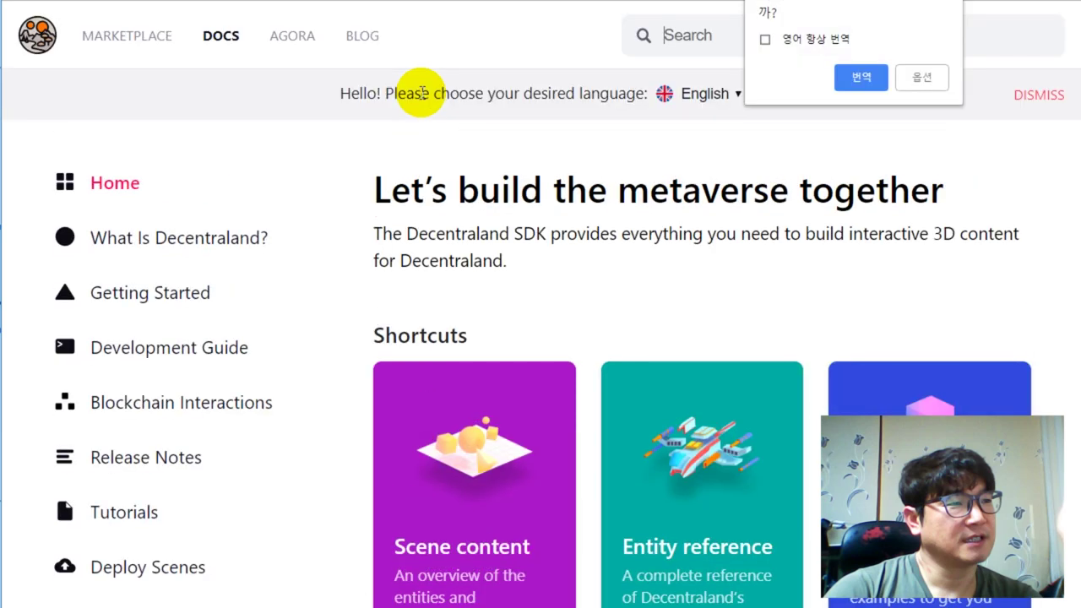
pyautogui.scroll(-7, 780, 297)
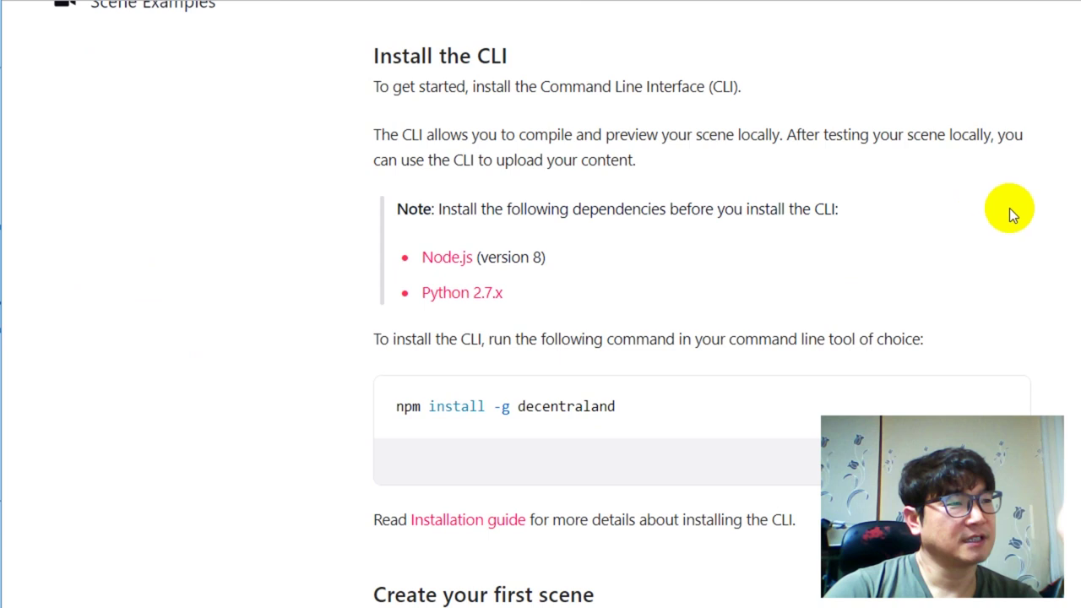
pyautogui.scroll(-4, 950, 166)
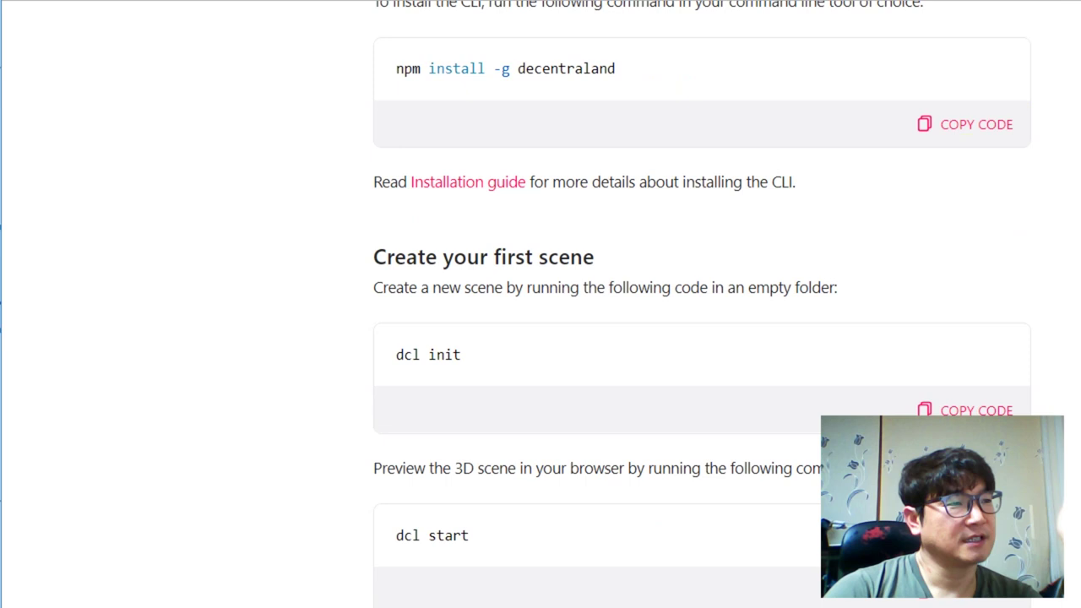
pyautogui.hotkey('alt', 'Tab')
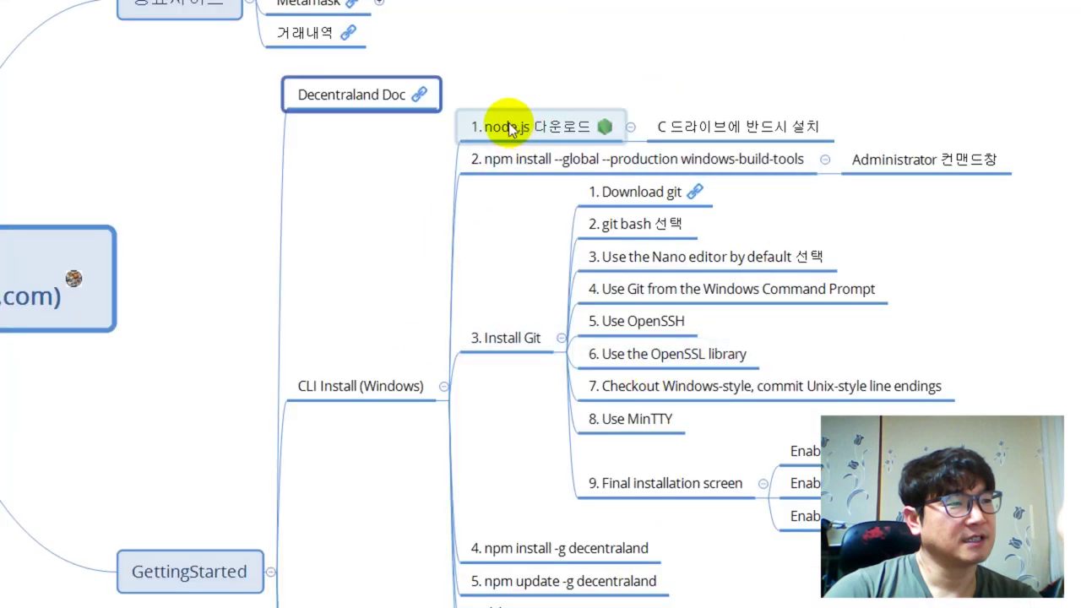
# View the Node.js download page offering 10.14.1 LTS for Windows (x64), declining translation, then return to the mind map.
pyautogui.click(612, 133)
pyautogui.click(613, 134)
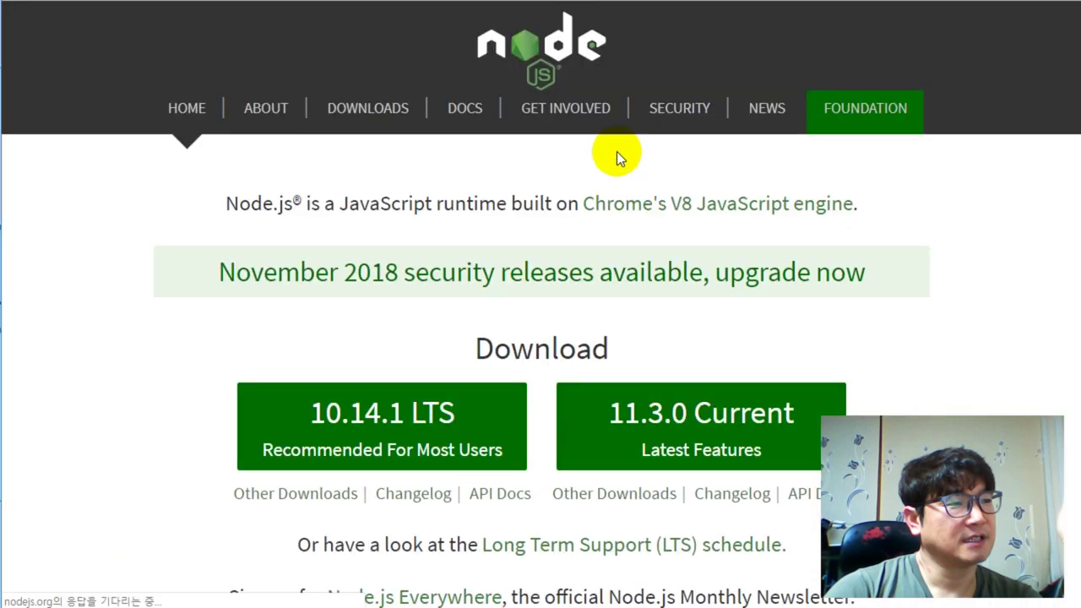
pyautogui.click(1012, 284)
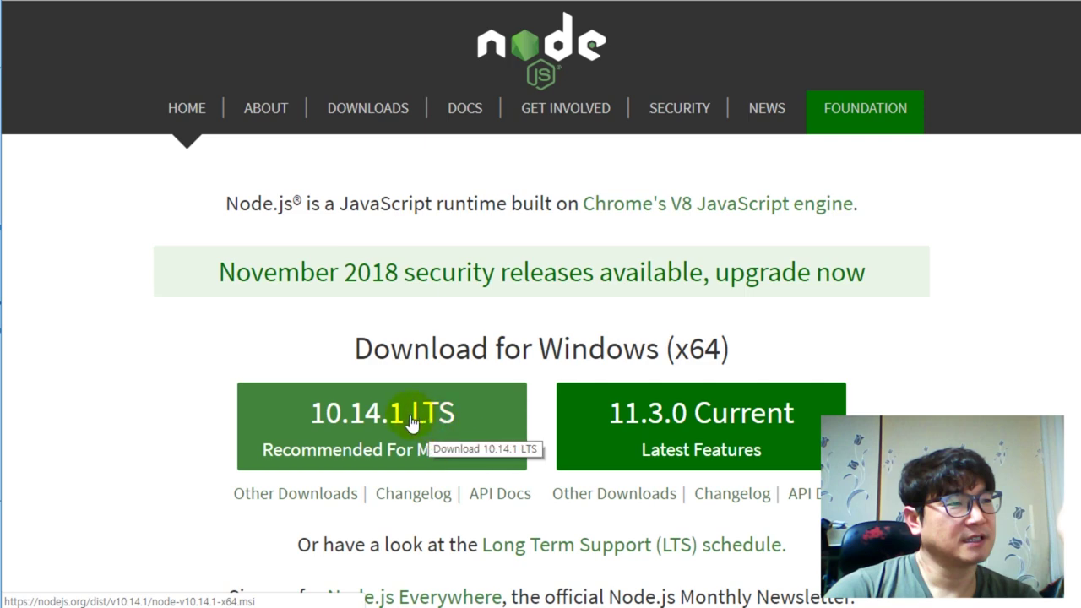
pyautogui.scroll(-3, 410, 426)
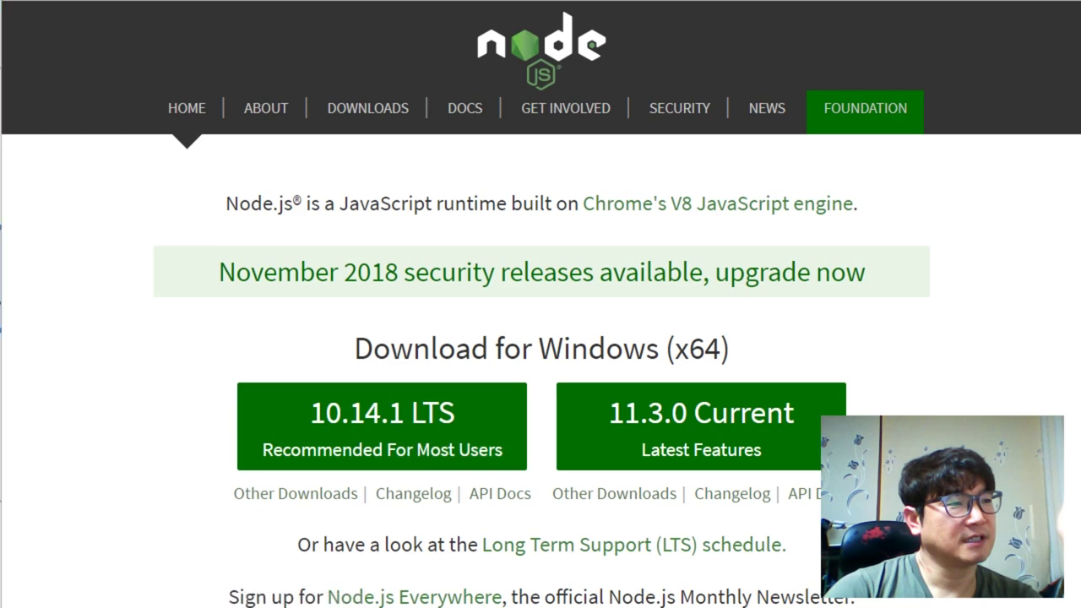
pyautogui.hotkey('alt', 'Tab')
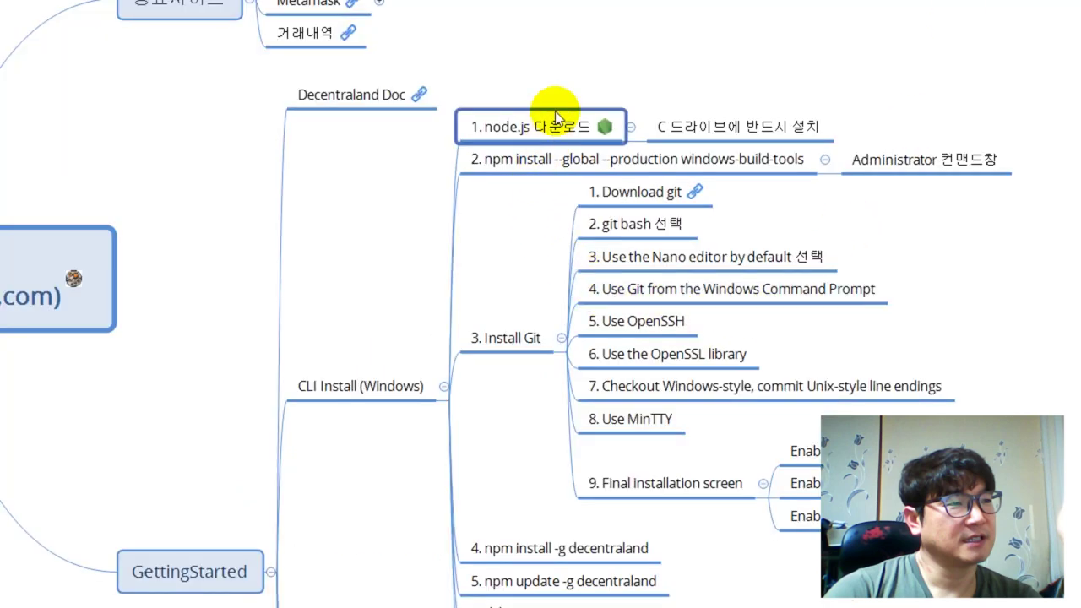
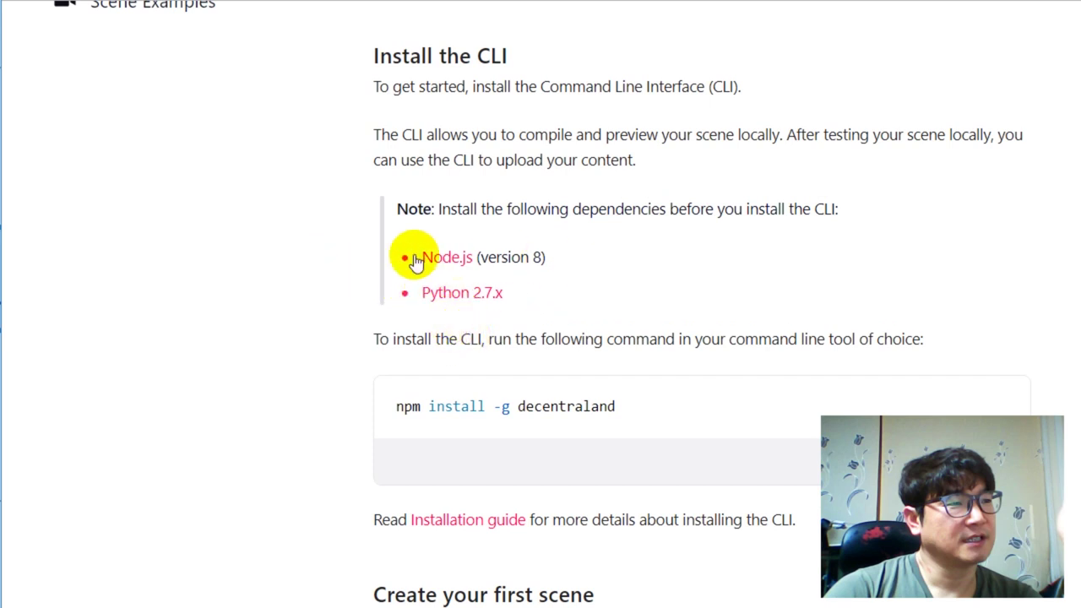
pyautogui.scroll(-3, 613, 329)
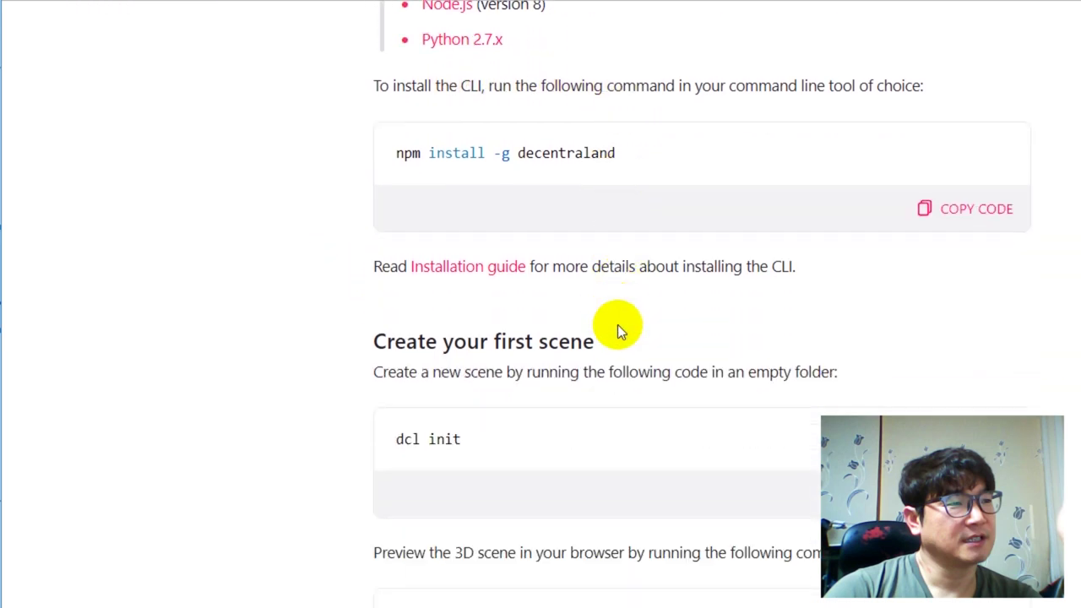
pyautogui.scroll(3, 618, 329)
pyautogui.scroll(3, 618, 324)
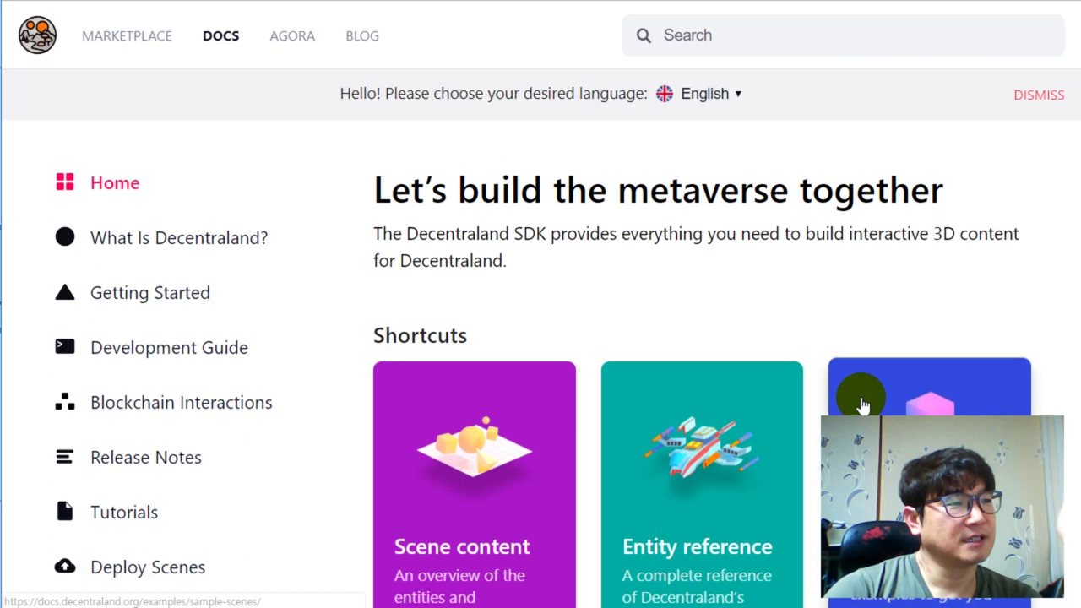
pyautogui.scroll(-10, 862, 404)
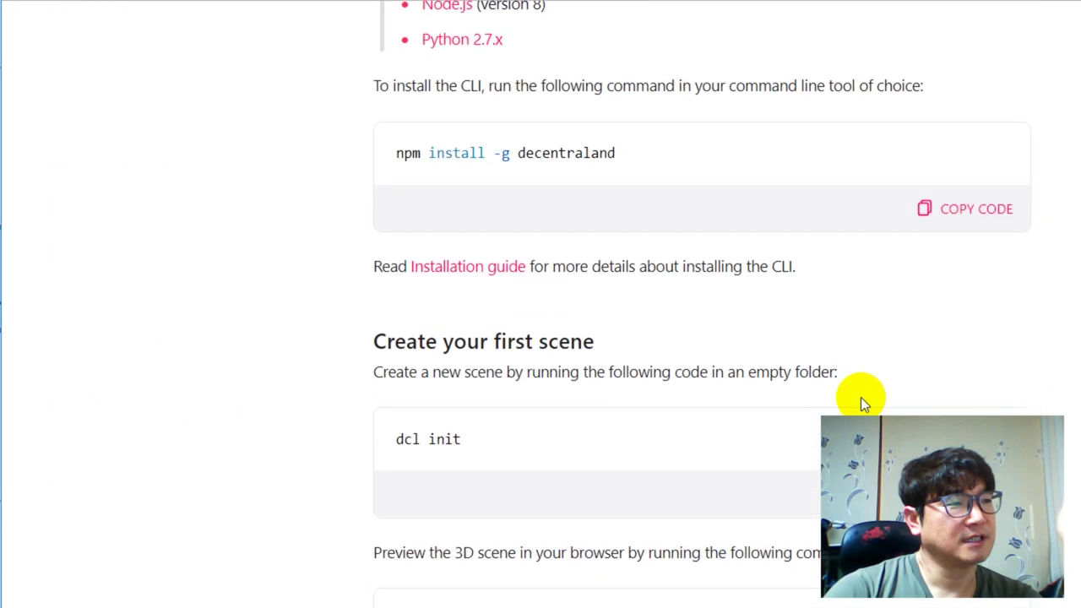
pyautogui.scroll(-7, 861, 399)
pyautogui.scroll(15, 861, 397)
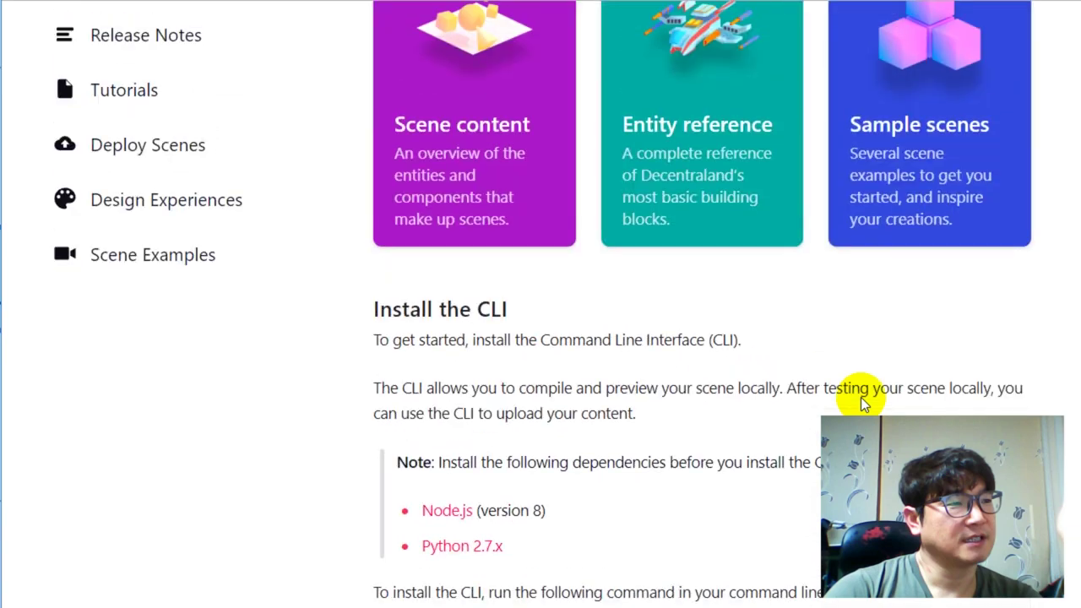
pyautogui.scroll(-12, 864, 396)
pyautogui.scroll(-4, 870, 392)
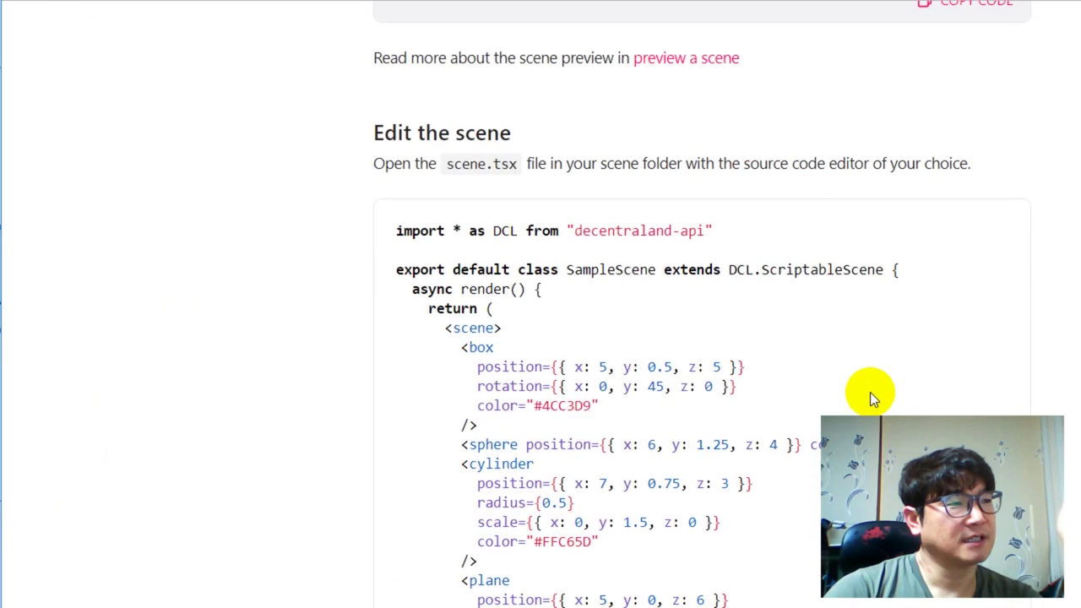
pyautogui.scroll(-13, 873, 390)
pyautogui.scroll(-2, 874, 391)
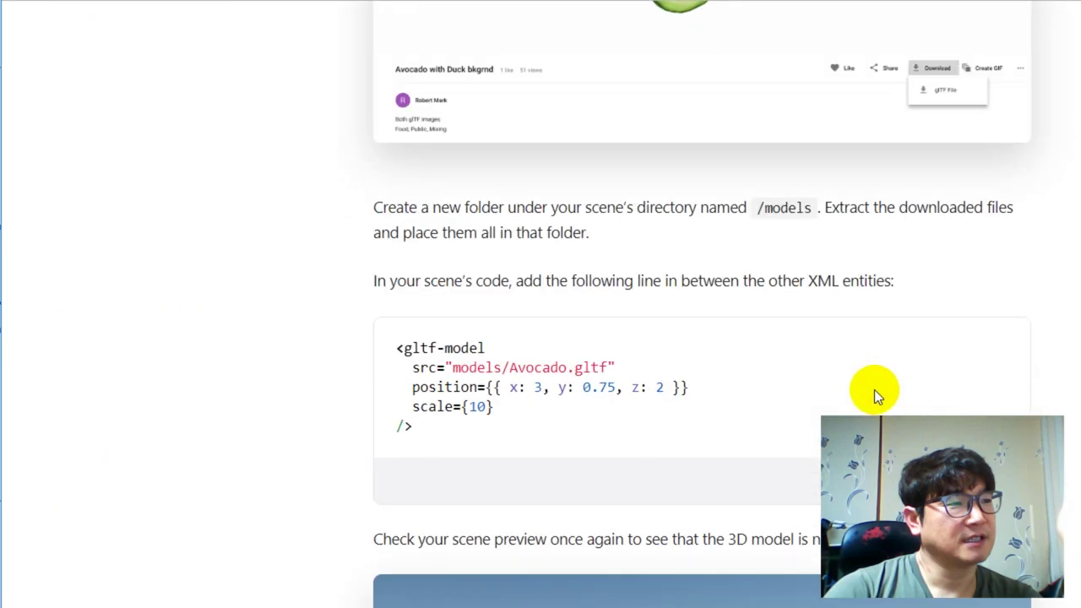
pyautogui.scroll(20, 884, 382)
pyautogui.scroll(10, 884, 381)
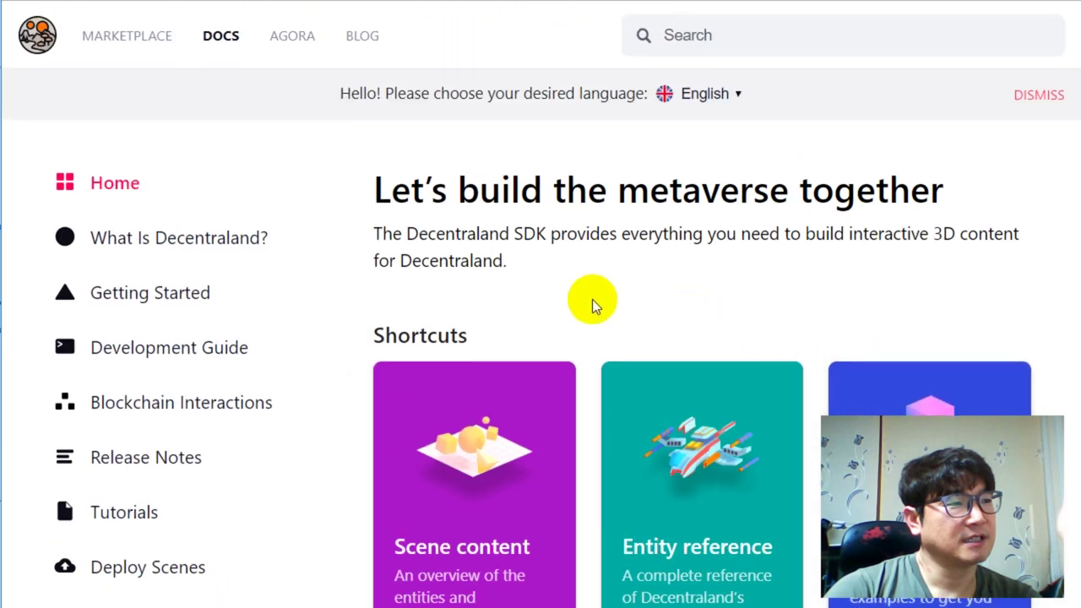
# Open the Installation Guide page from the Getting Started section of the docs sidebar.
pyautogui.click(140, 242)
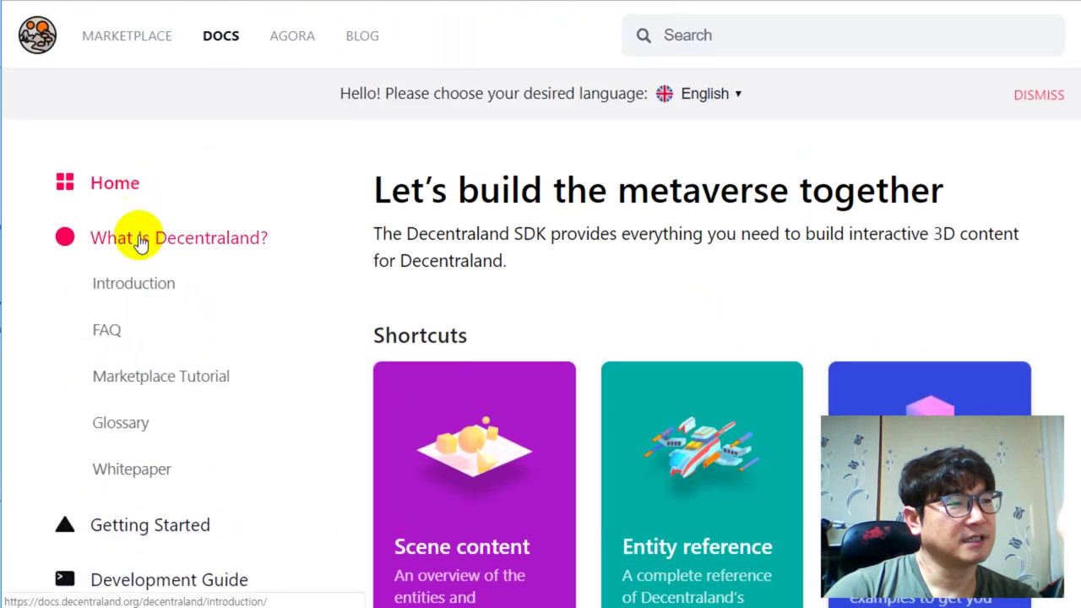
pyautogui.click(152, 539)
pyautogui.click(189, 346)
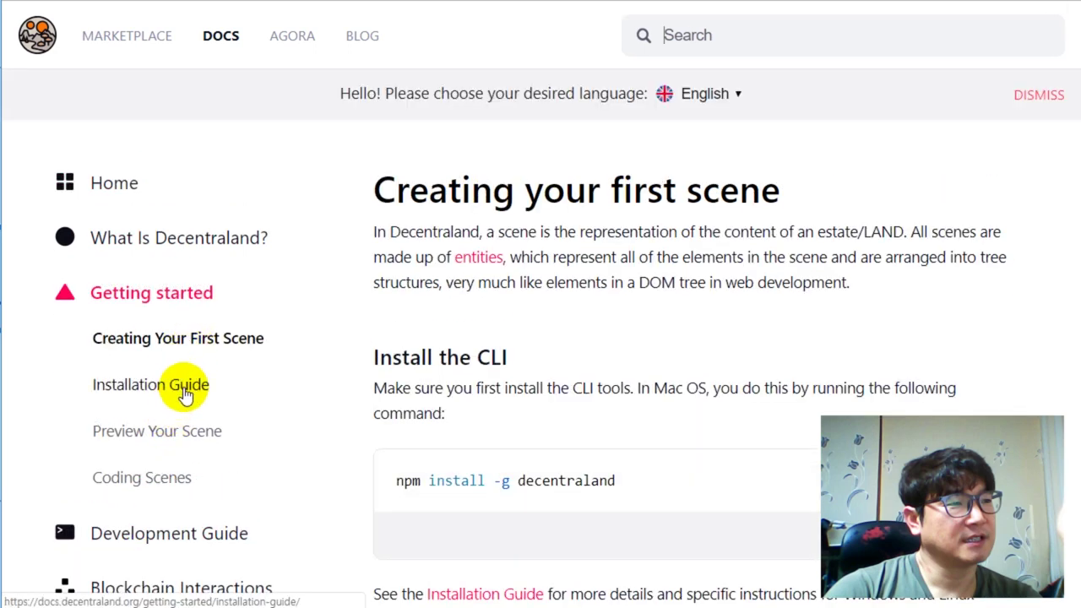
pyautogui.click(186, 389)
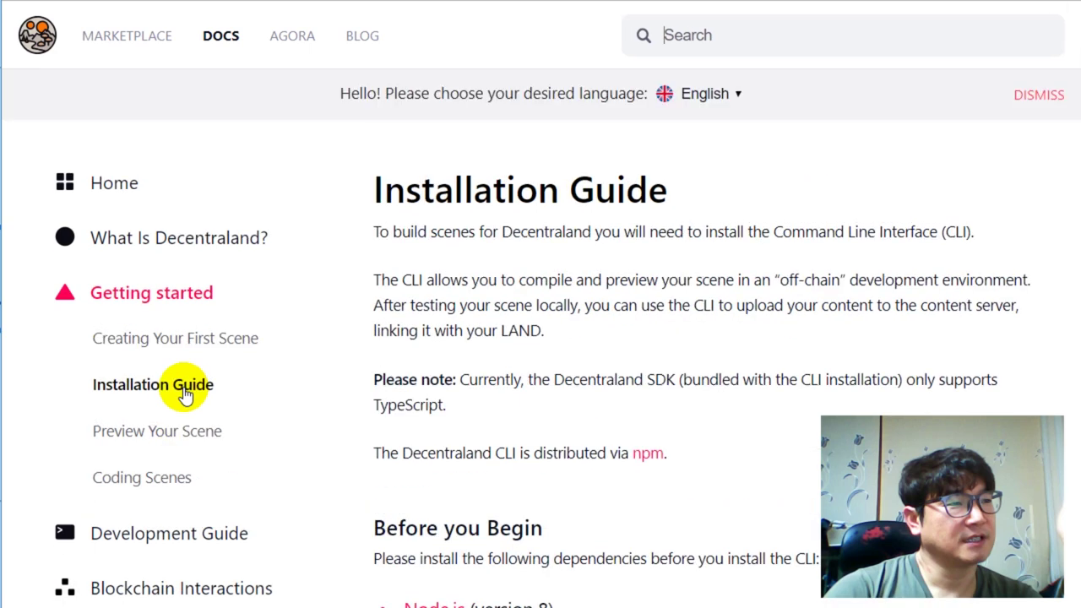
# Scroll past the Mac OS and Linux install headings to the Windows CLI instructions.
pyautogui.scroll(-5, 914, 321)
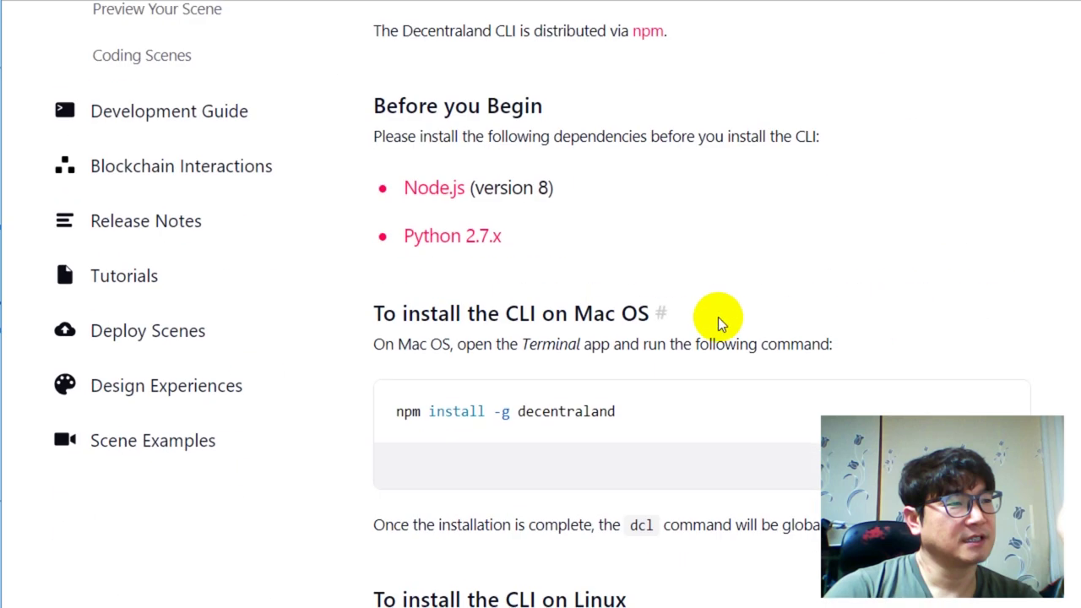
pyautogui.scroll(-5, 718, 316)
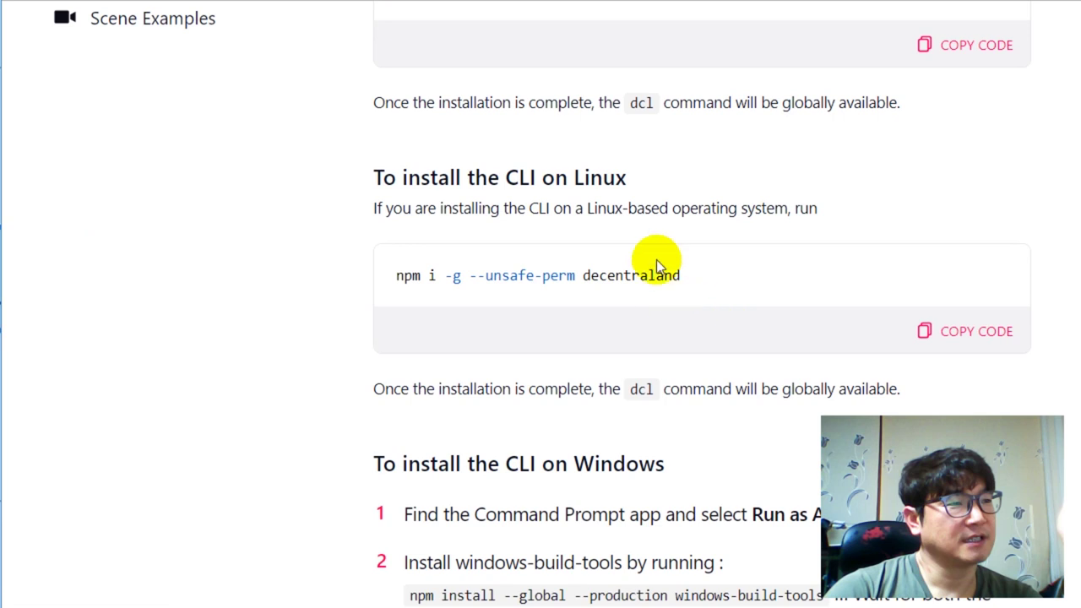
pyautogui.moveTo(564, 177); pyautogui.dragTo(627, 179)
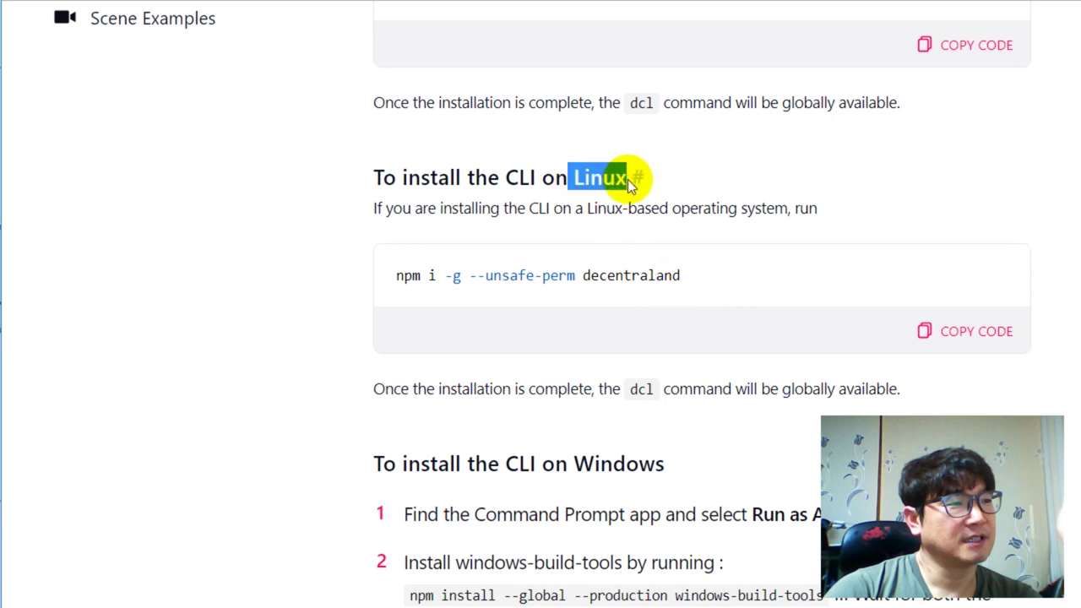
pyautogui.scroll(3, 632, 177)
pyautogui.moveTo(575, 143); pyautogui.dragTo(687, 146)
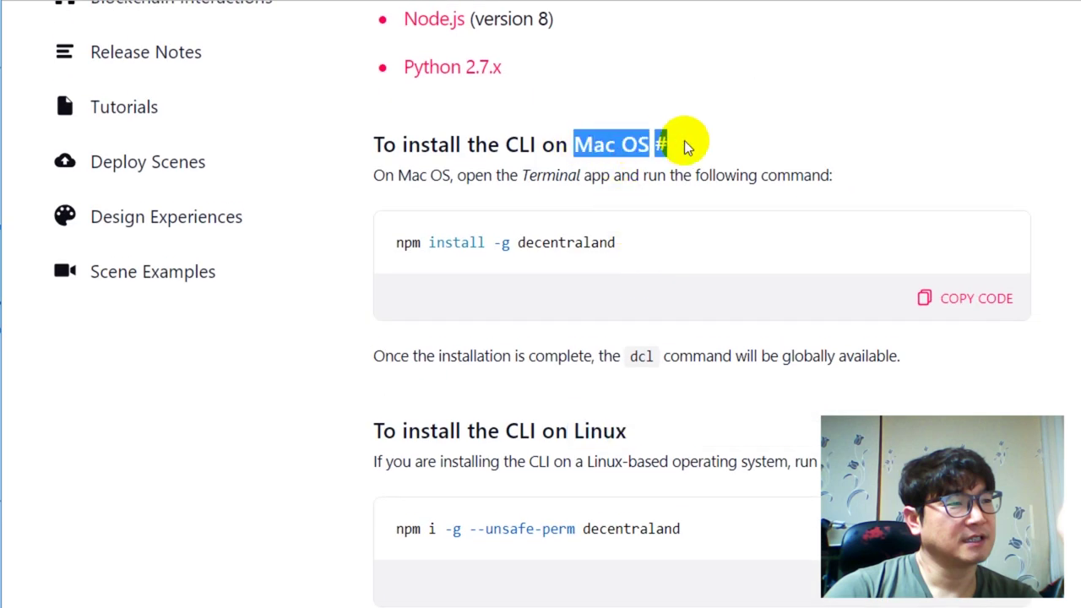
pyautogui.moveTo(571, 431); pyautogui.dragTo(647, 430)
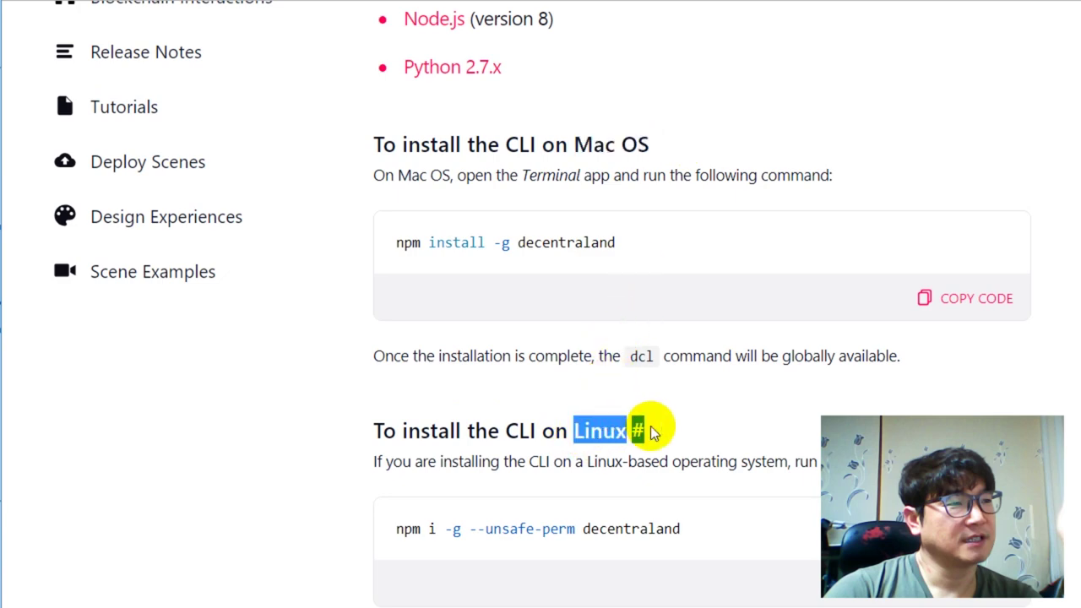
pyautogui.scroll(-4, 729, 415)
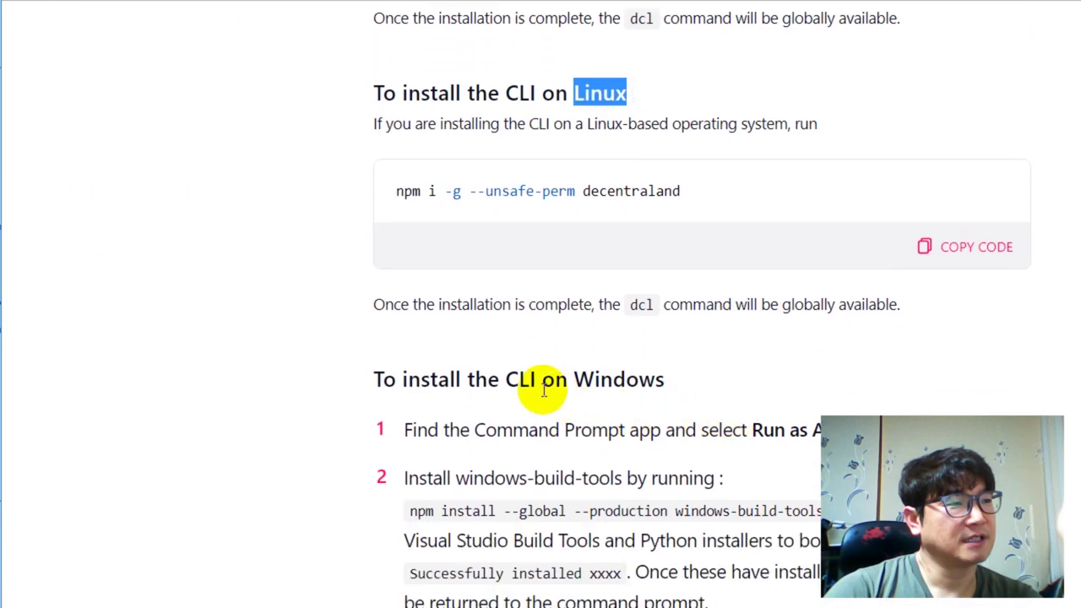
pyautogui.click(587, 380)
pyautogui.moveTo(587, 380); pyautogui.dragTo(751, 372)
pyautogui.scroll(-3, 838, 363)
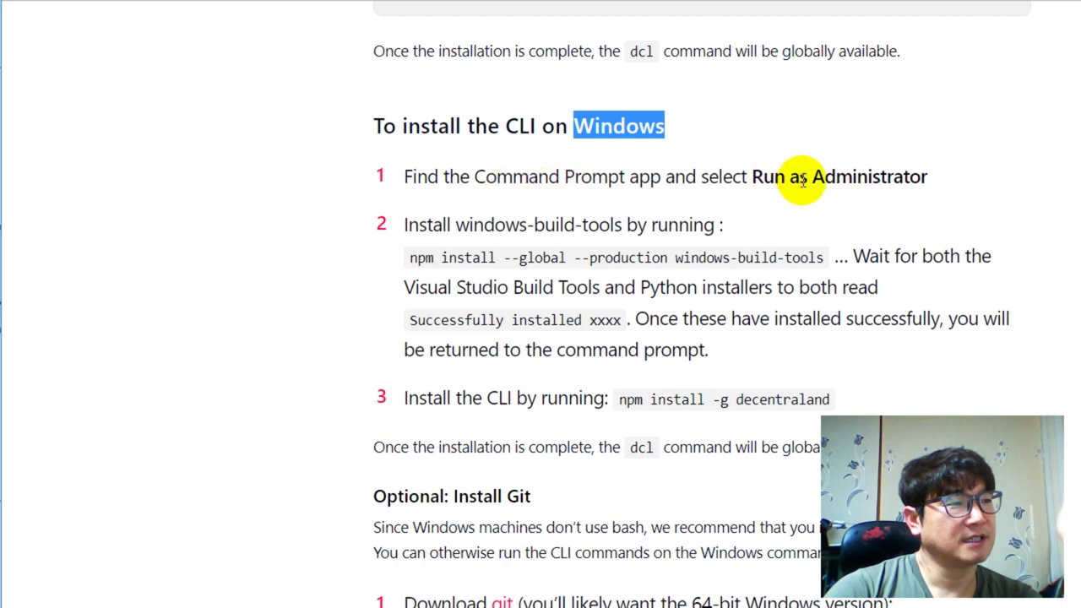
# Highlight the windows-build-tools command and 'npm install -g decentraland', then return to XMind.
pyautogui.click(875, 183)
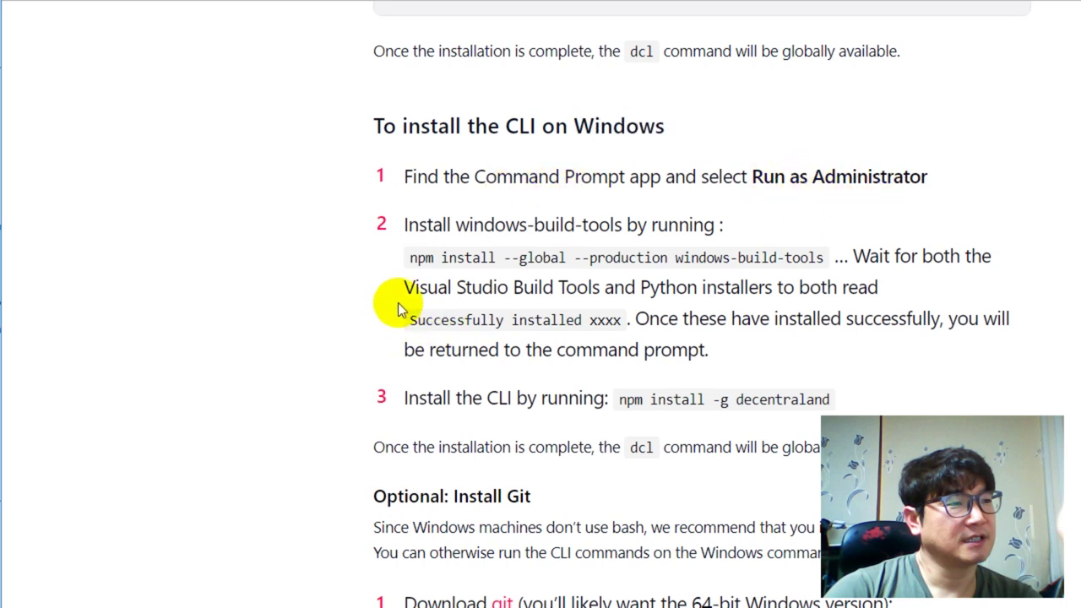
pyautogui.moveTo(408, 258); pyautogui.dragTo(826, 264)
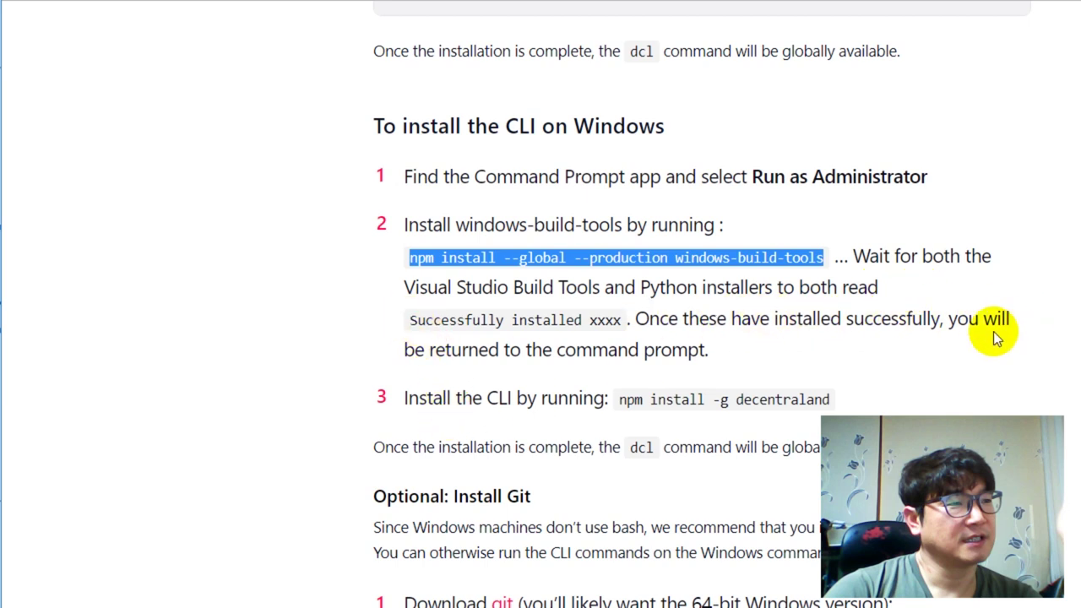
pyautogui.scroll(-1, 886, 414)
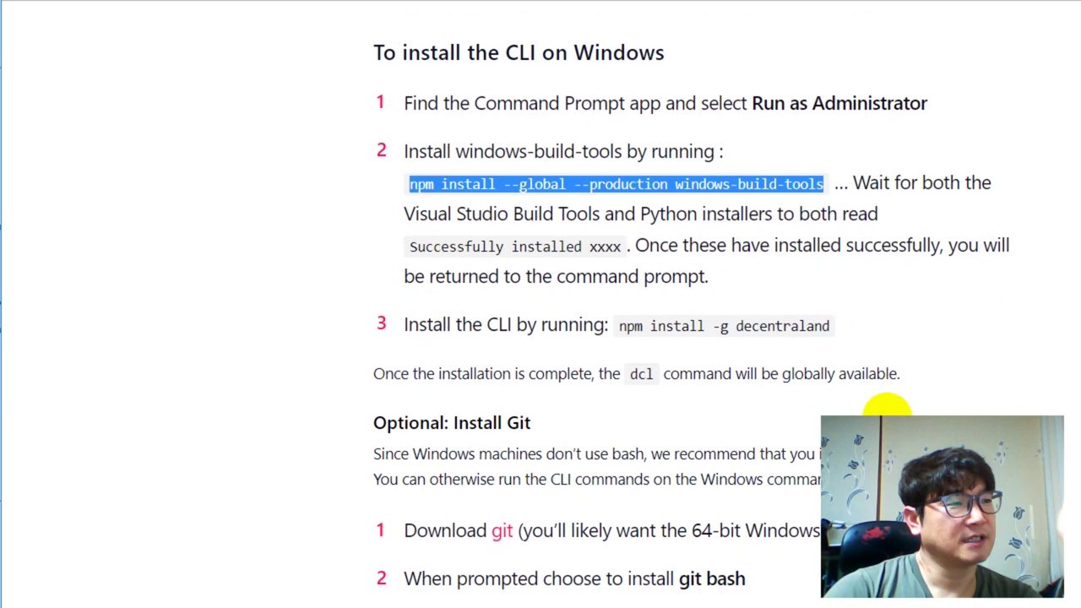
pyautogui.click(617, 323)
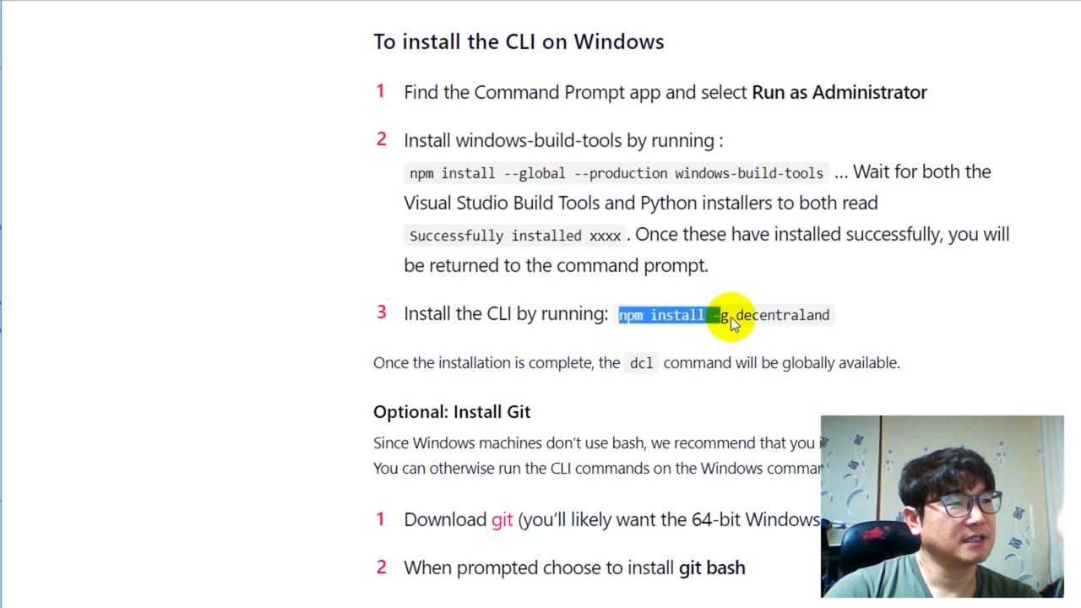
pyautogui.moveTo(737, 323); pyautogui.dragTo(848, 323)
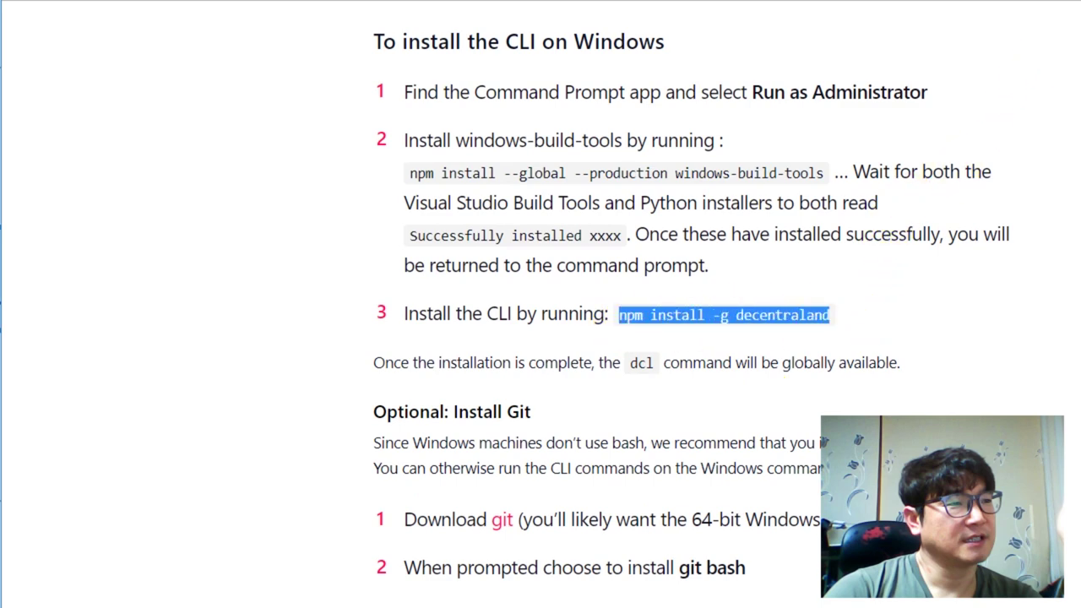
pyautogui.hotkey('alt', 'Tab')
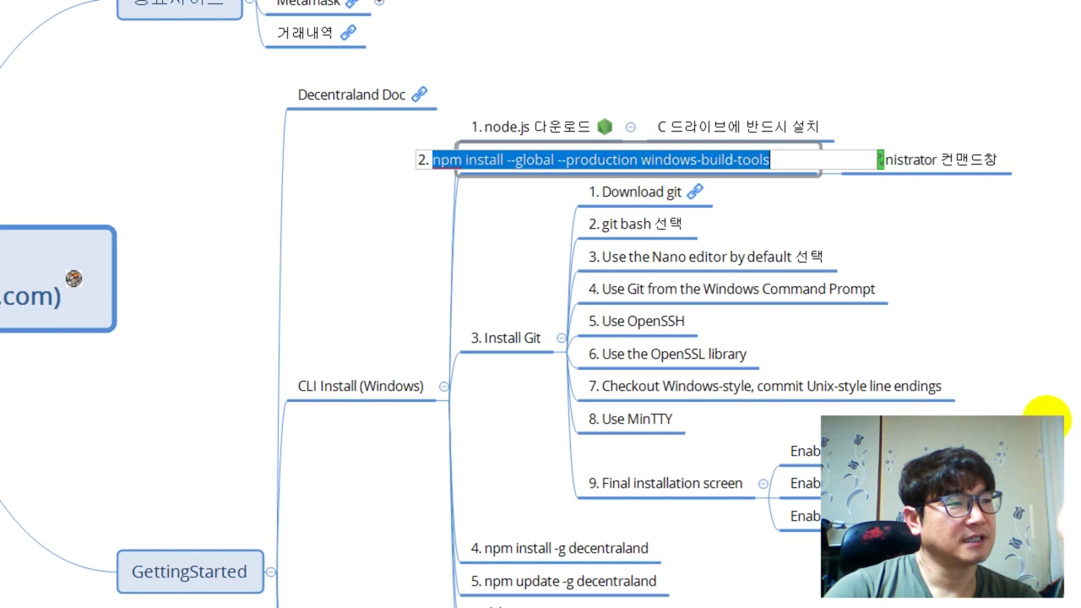
# Exit node editing and follow the '1. Download git' topic's hyperlink to the Git download page.
pyautogui.click(997, 342)
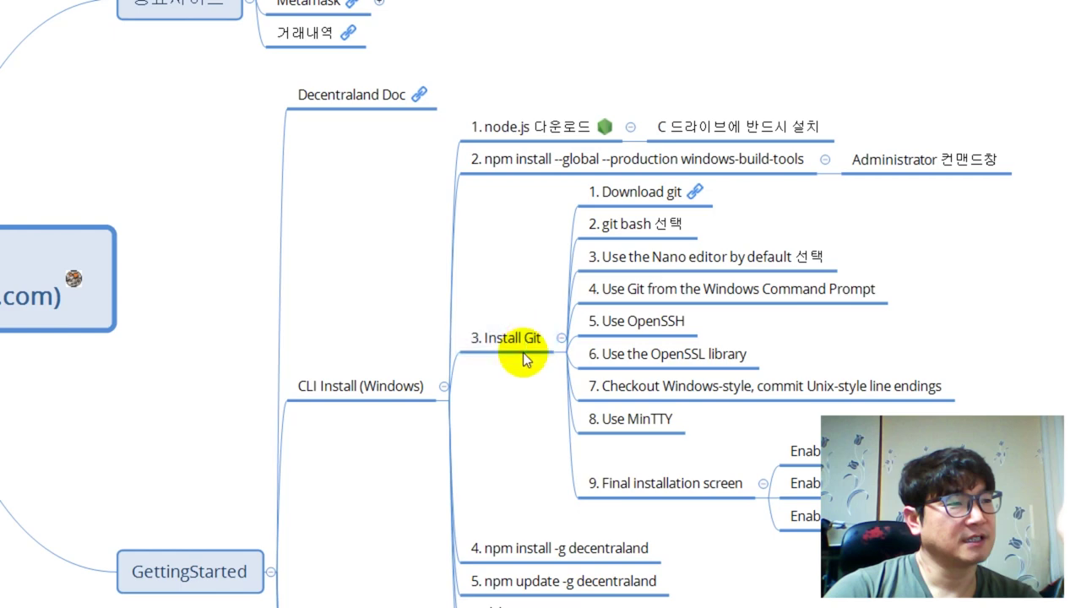
pyautogui.click(694, 192)
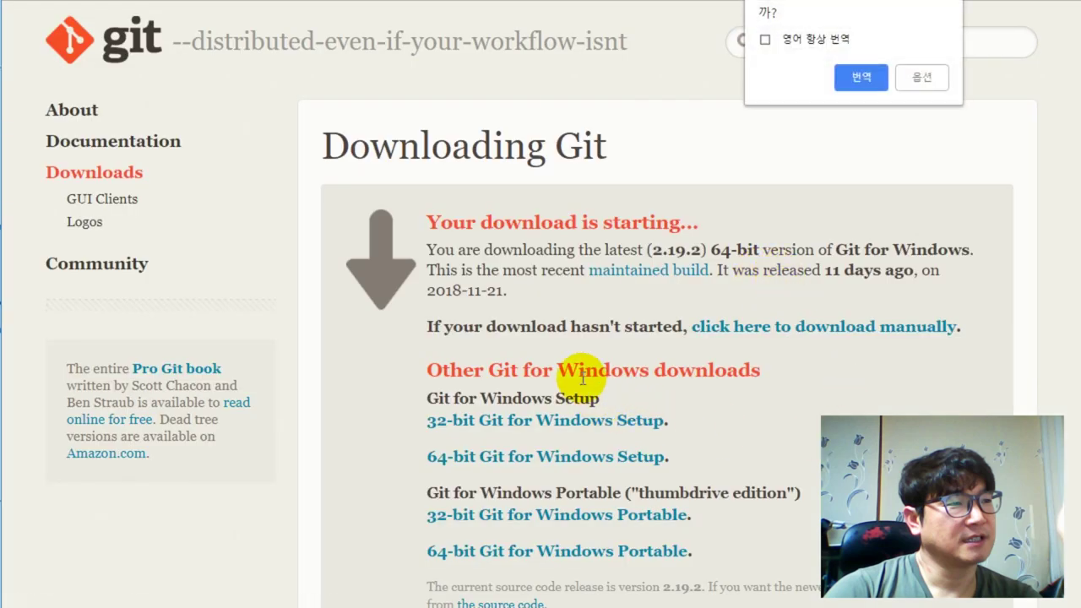
# Download the 64-bit Git for Windows Setup installer and zoom the page out one step.
pyautogui.click(577, 470)
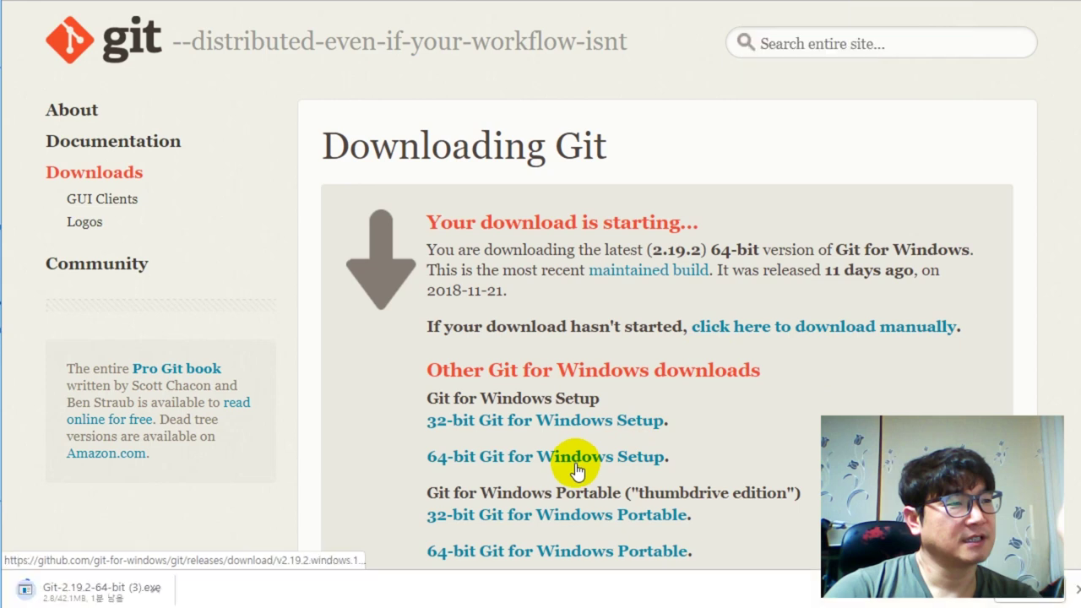
pyautogui.hotkey('ctrl', '-')
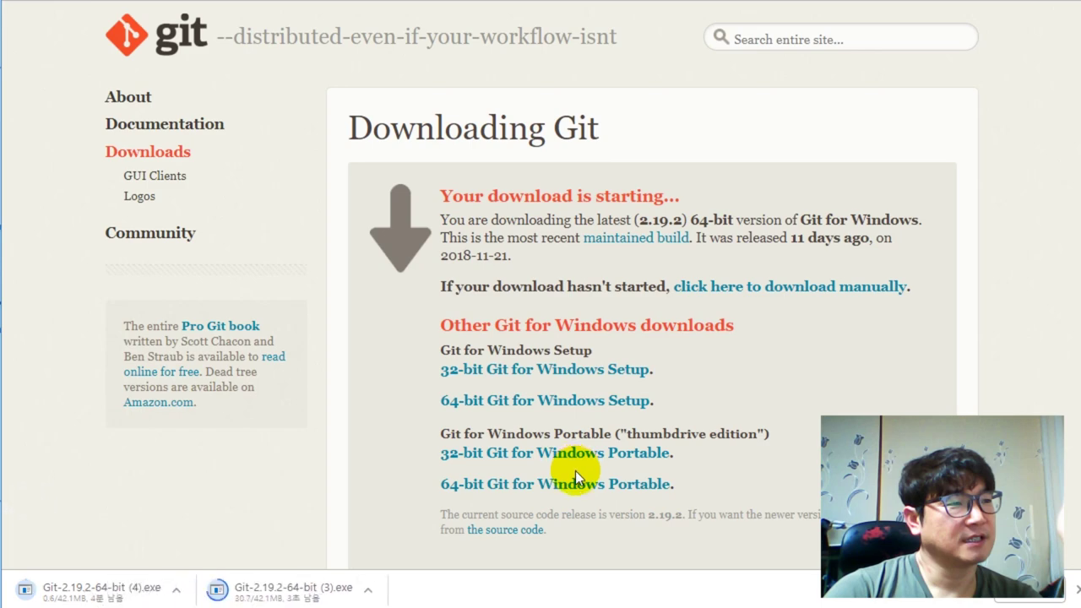
pyautogui.hotkey('alt', 'Tab')
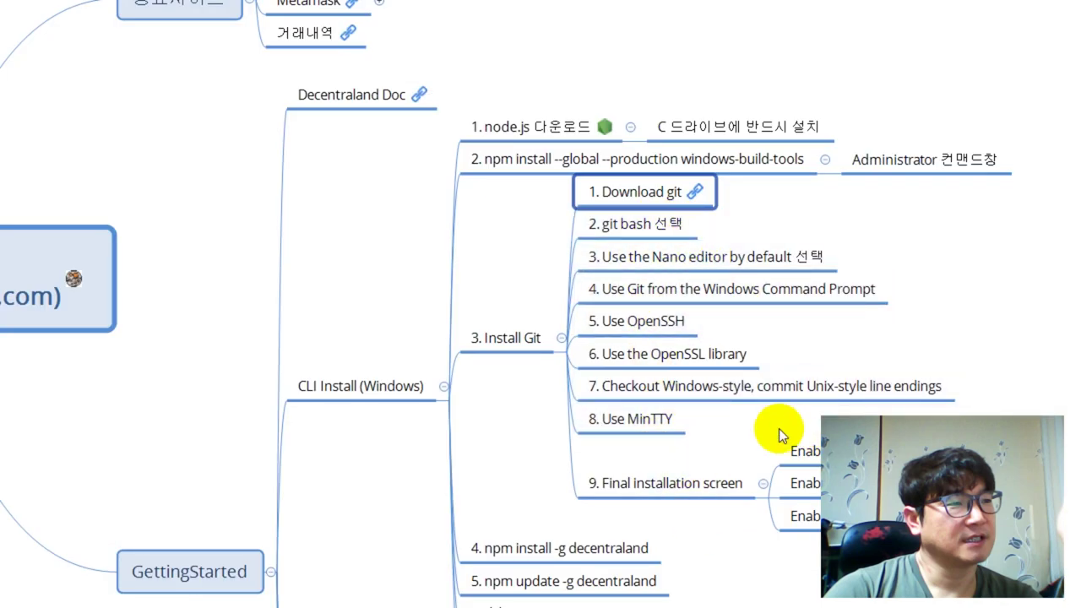
pyautogui.hotkey('alt', 'Tab')
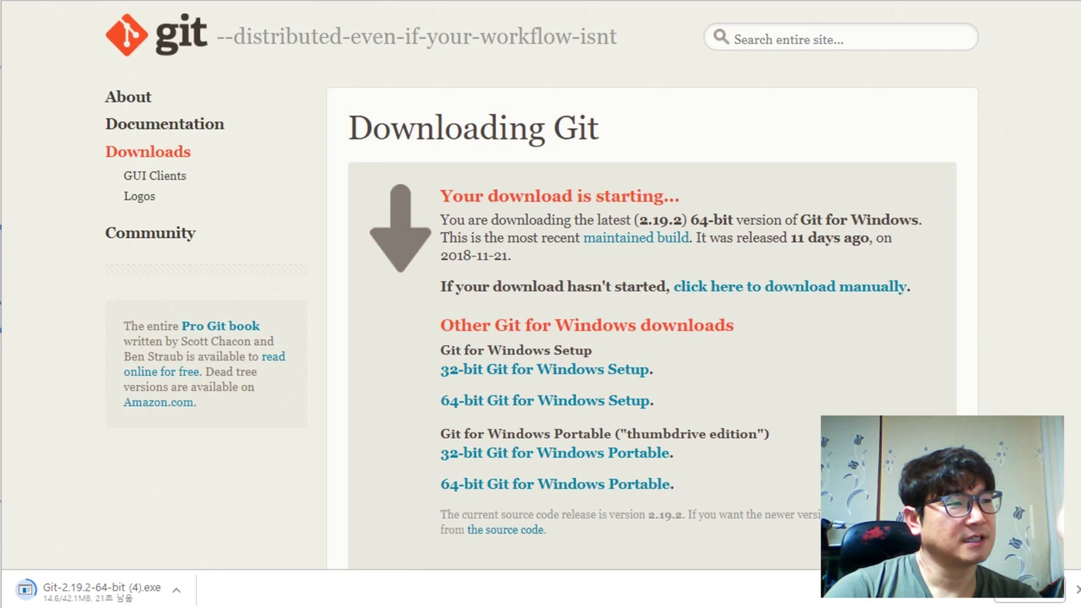
pyautogui.moveTo(571, 607)
# Launch the downloaded Git installer, exit the duplicate Setup window, and accept the license.
pyautogui.click(177, 592)
pyautogui.click(225, 535)
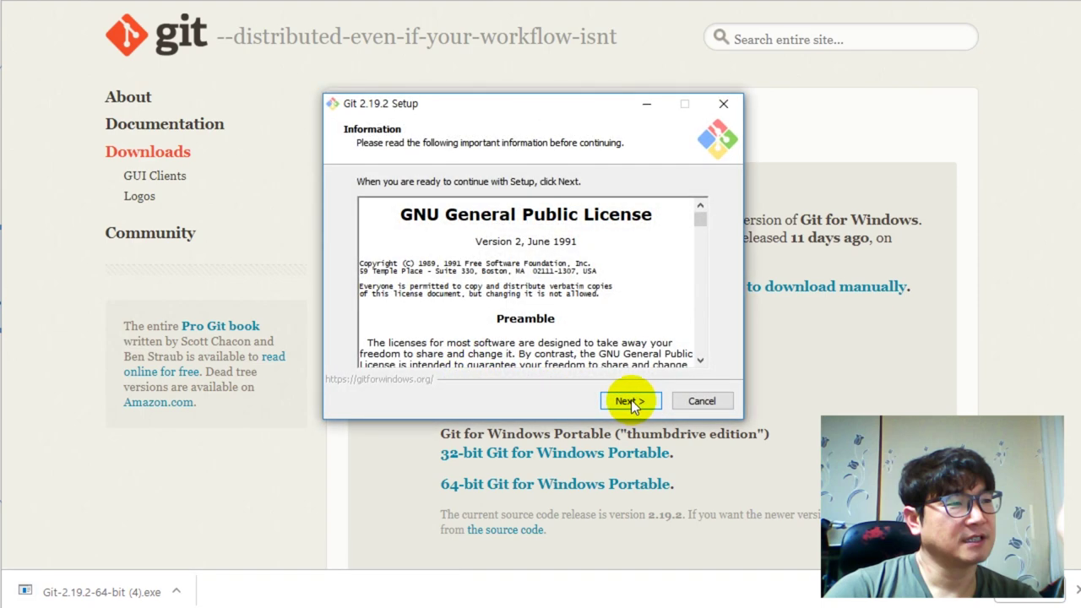
pyautogui.moveTo(708, 279); pyautogui.dragTo(720, 294)
pyautogui.click(836, 292)
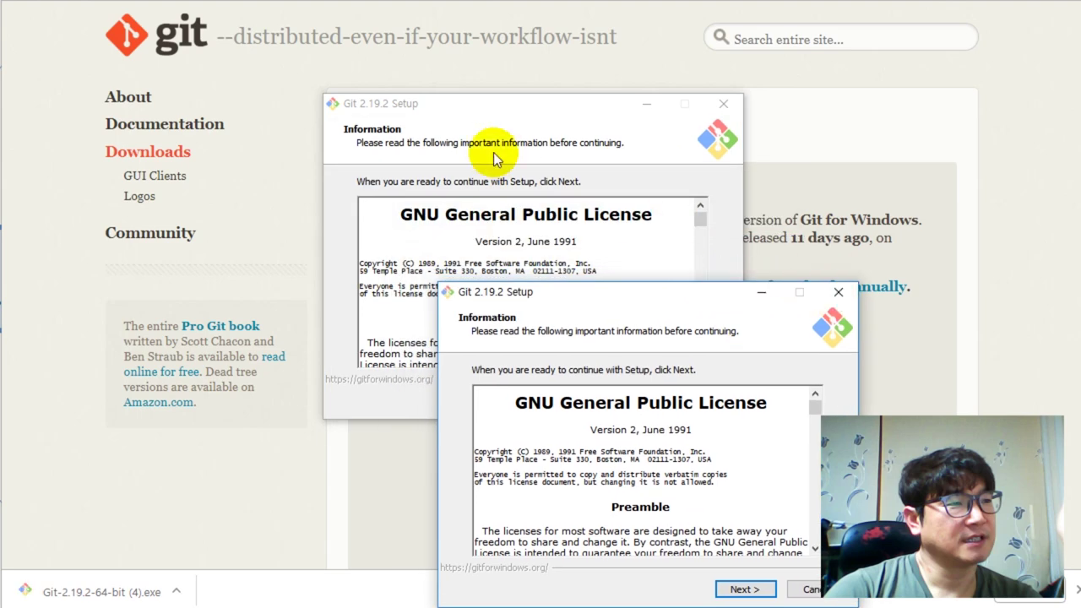
pyautogui.click(583, 346)
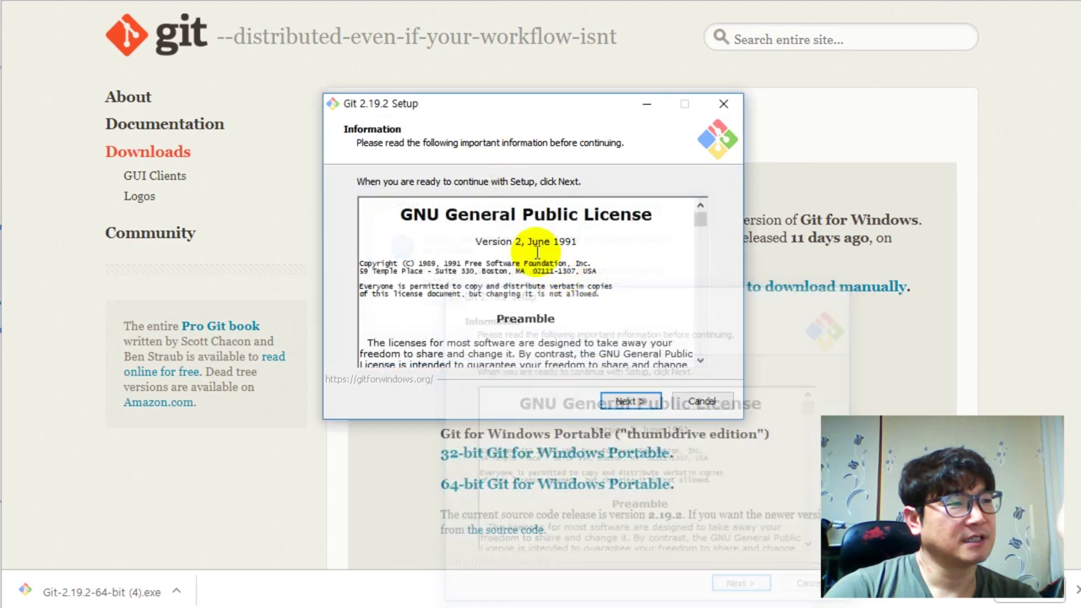
pyautogui.moveTo(518, 113); pyautogui.dragTo(429, 127)
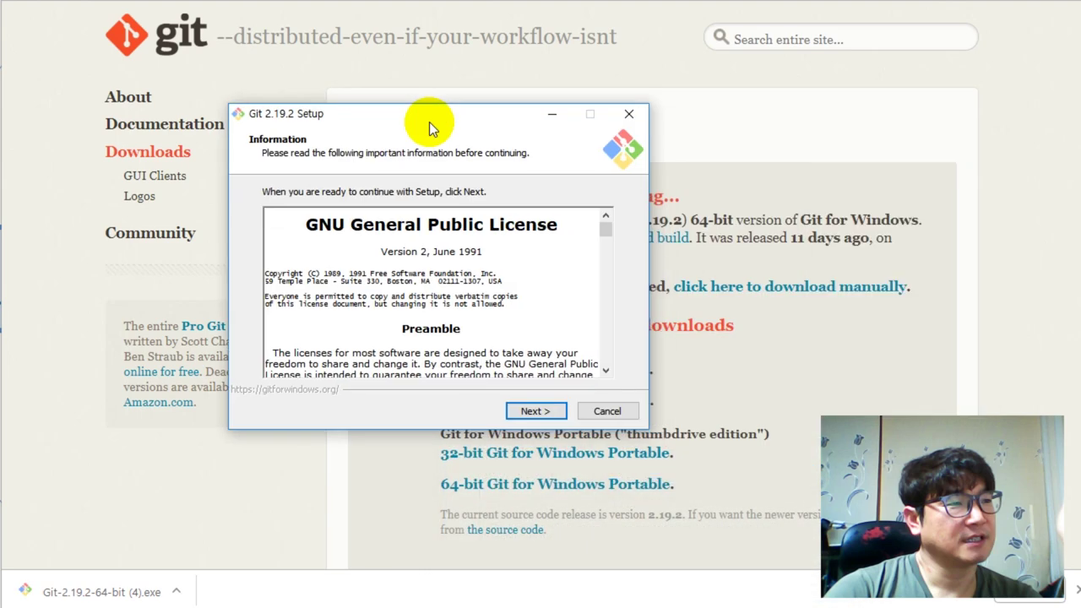
pyautogui.click(536, 410)
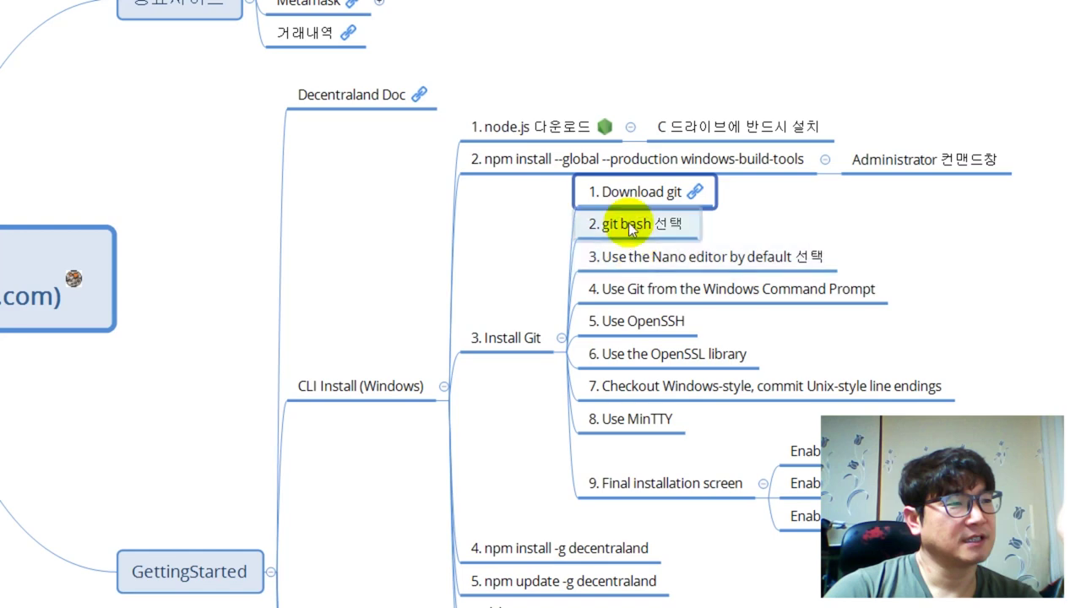
pyautogui.hotkey('alt', 'Tab')
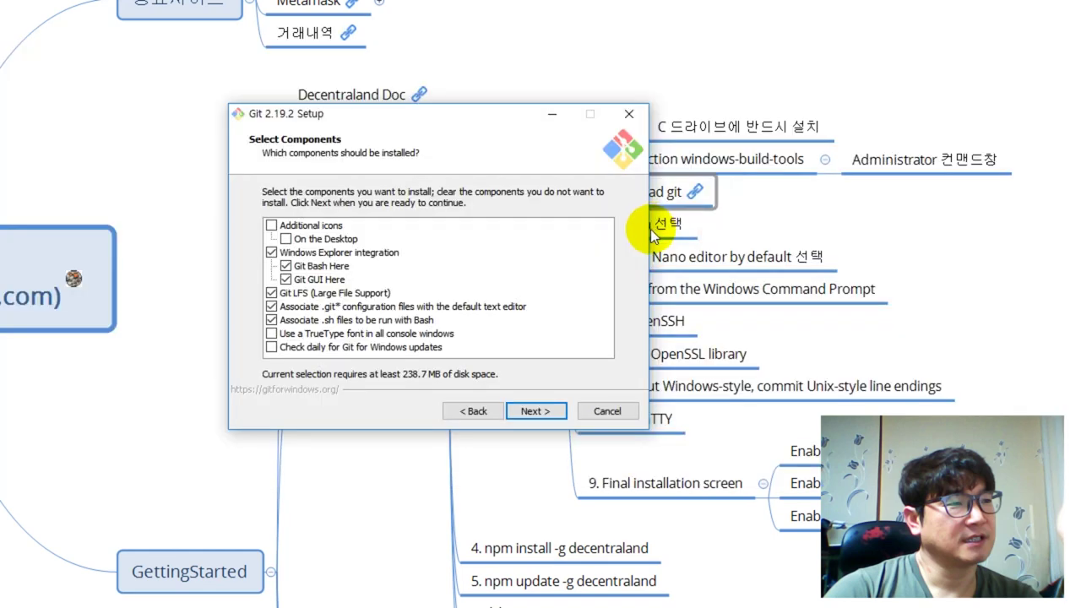
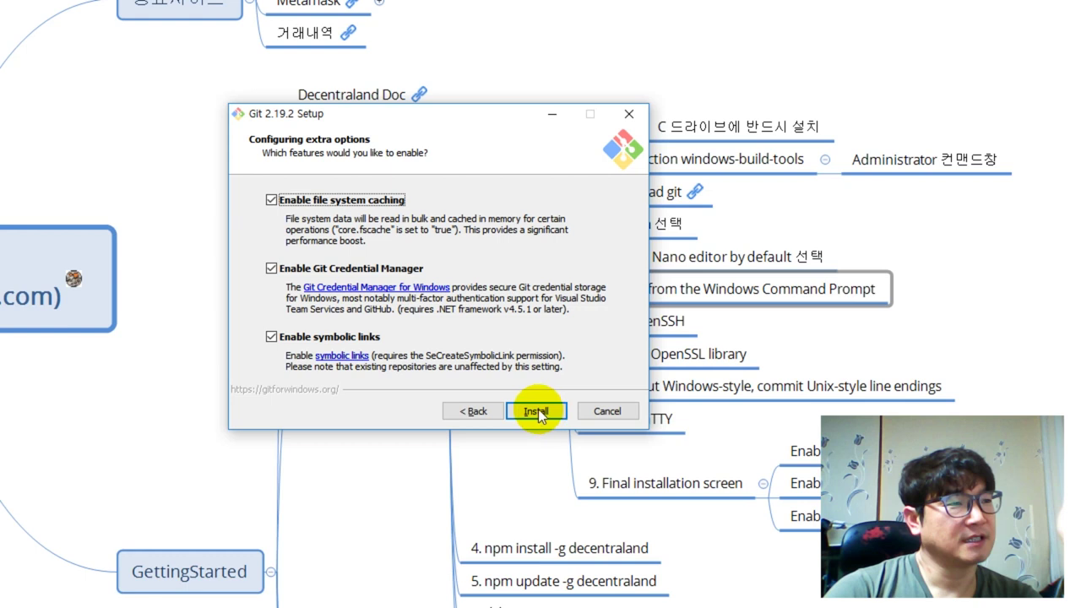
# Cancel the Git 2.19.2 setup and confirm exiting without installing.
pyautogui.click(601, 406)
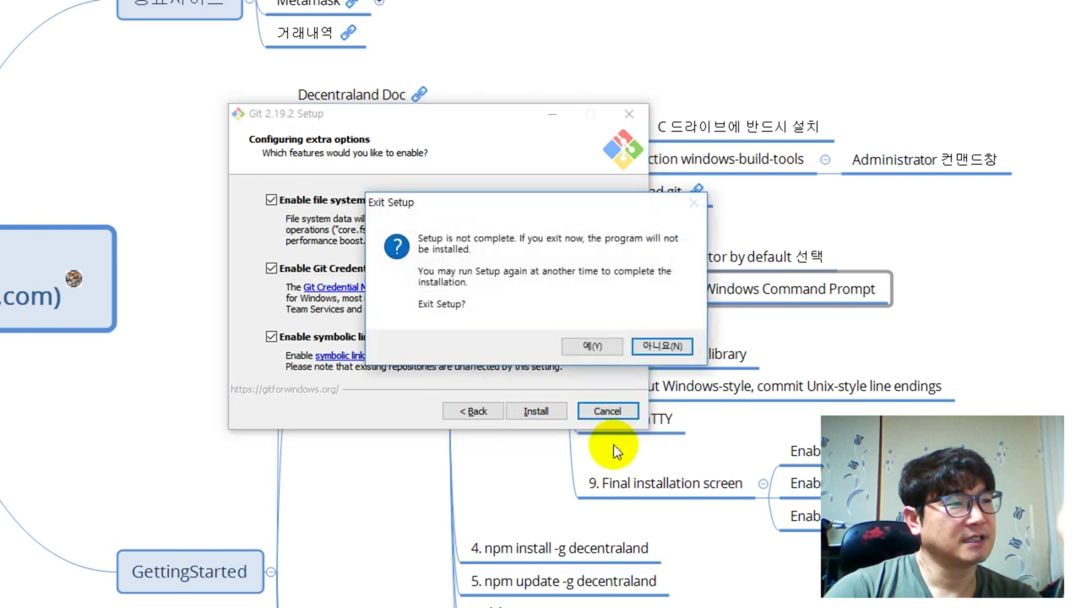
pyautogui.click(590, 346)
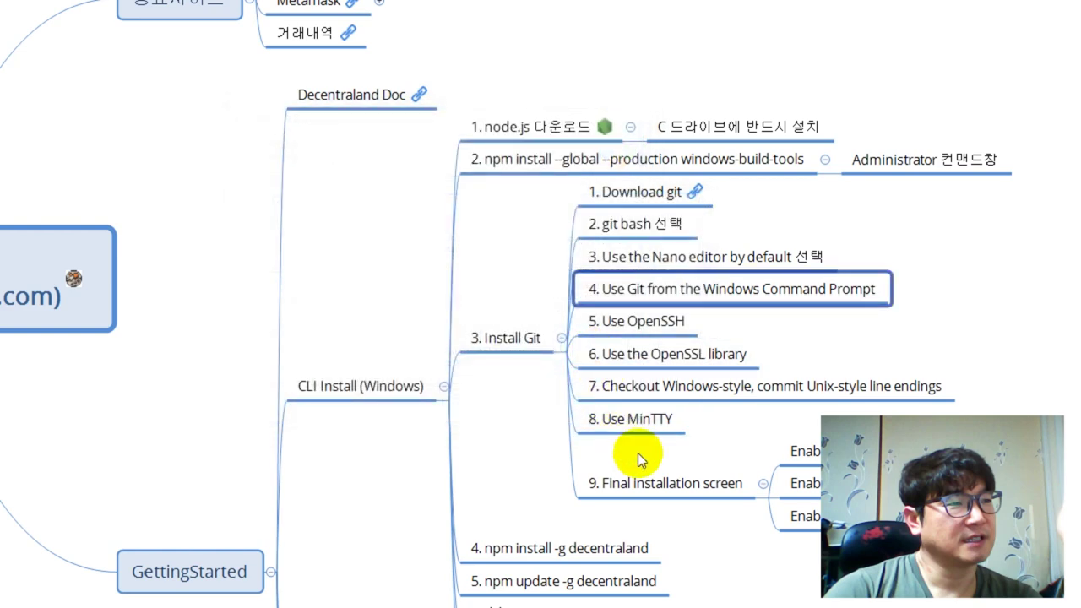
# Check the npm install -g decentraland topic text in the mind map.
pyautogui.scroll(-5, 637, 453)
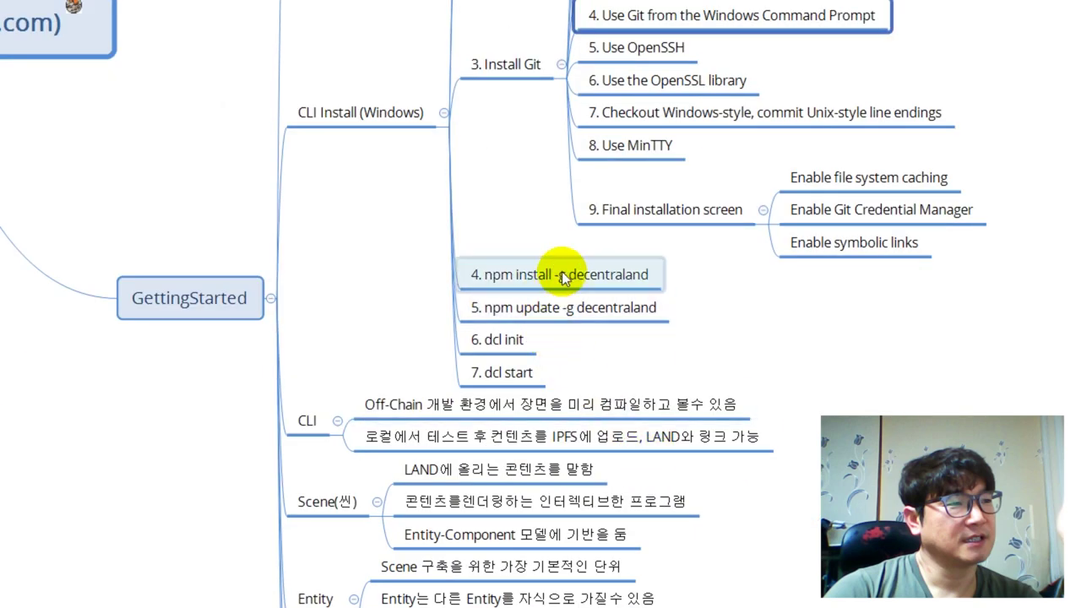
pyautogui.click(563, 278)
pyautogui.click(563, 279)
pyautogui.press('Escape')
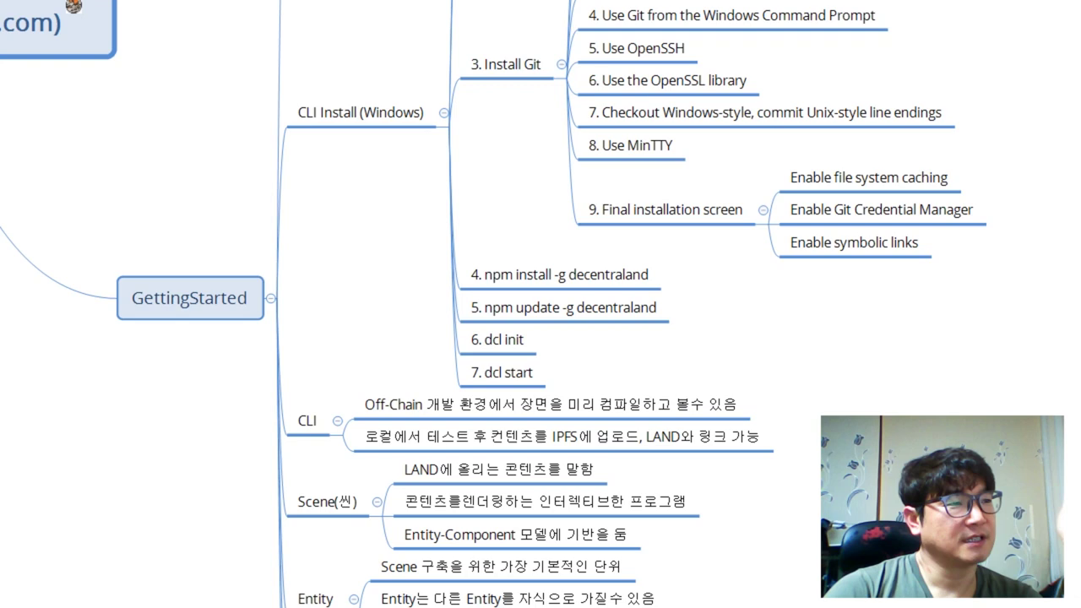
# Highlight npm install -g decentraland in the Windows CLI install docs, then go to Command Prompt.
pyautogui.hotkey('alt', 'Tab')
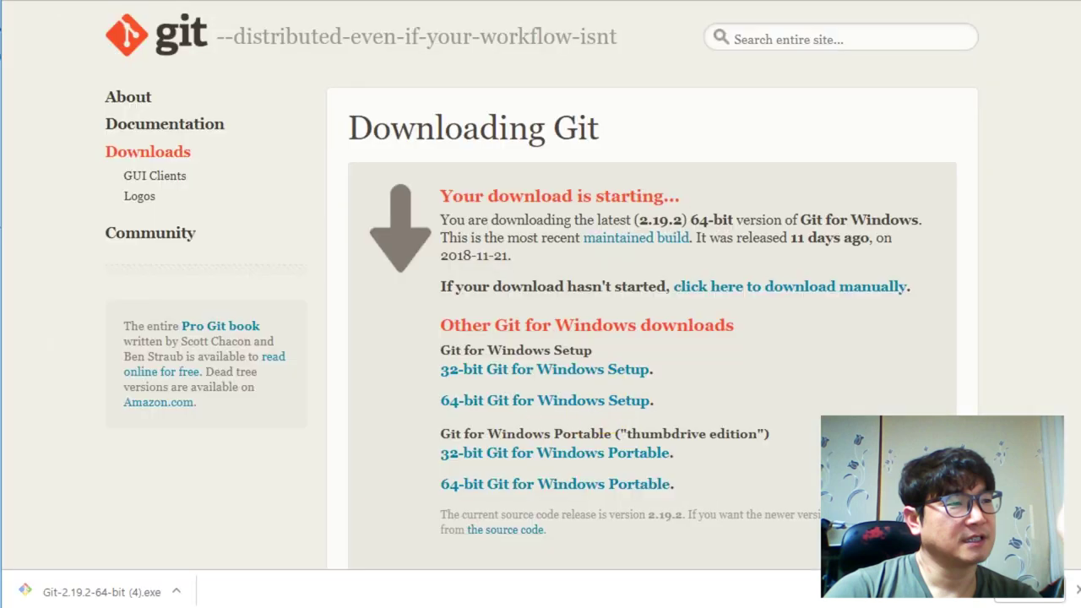
pyautogui.hotkey('alt', 'Tab')
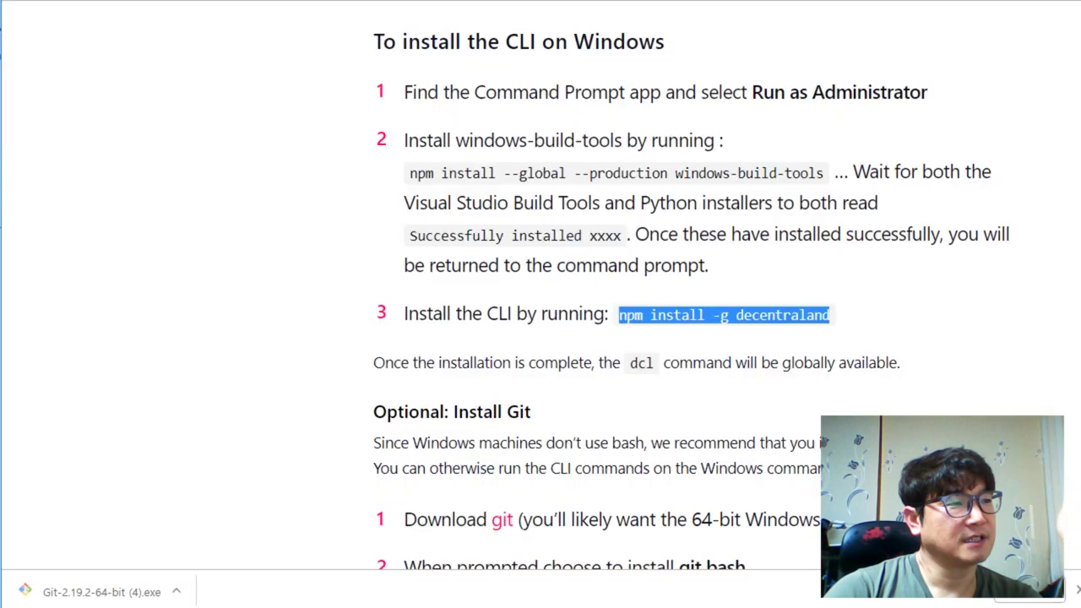
pyautogui.click(642, 342)
pyautogui.moveTo(617, 324); pyautogui.dragTo(842, 321)
pyautogui.hotkey('ctrl', 'c')
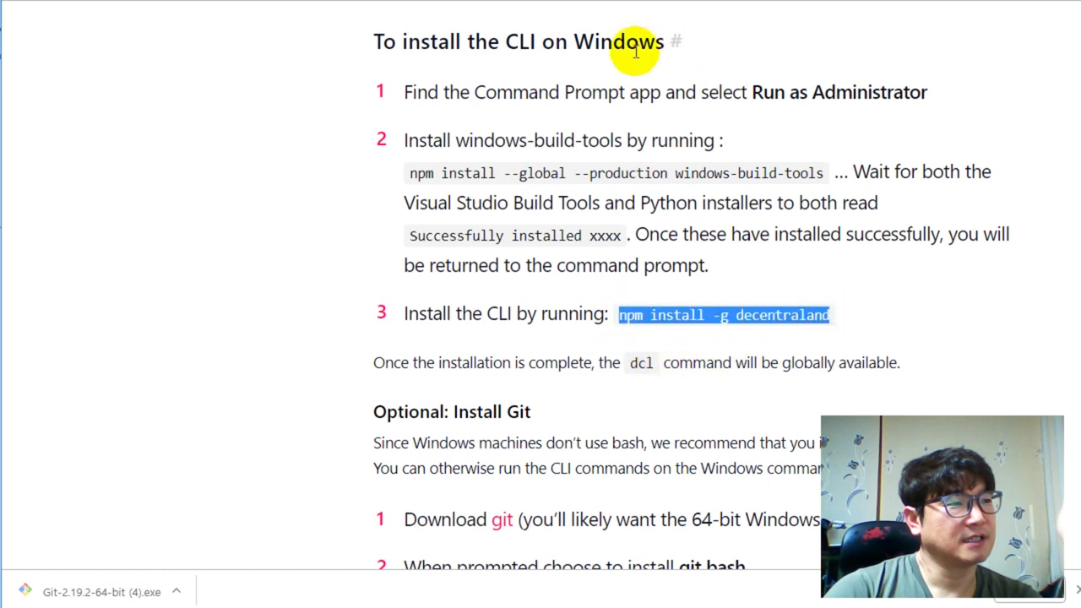
pyautogui.click(873, 201)
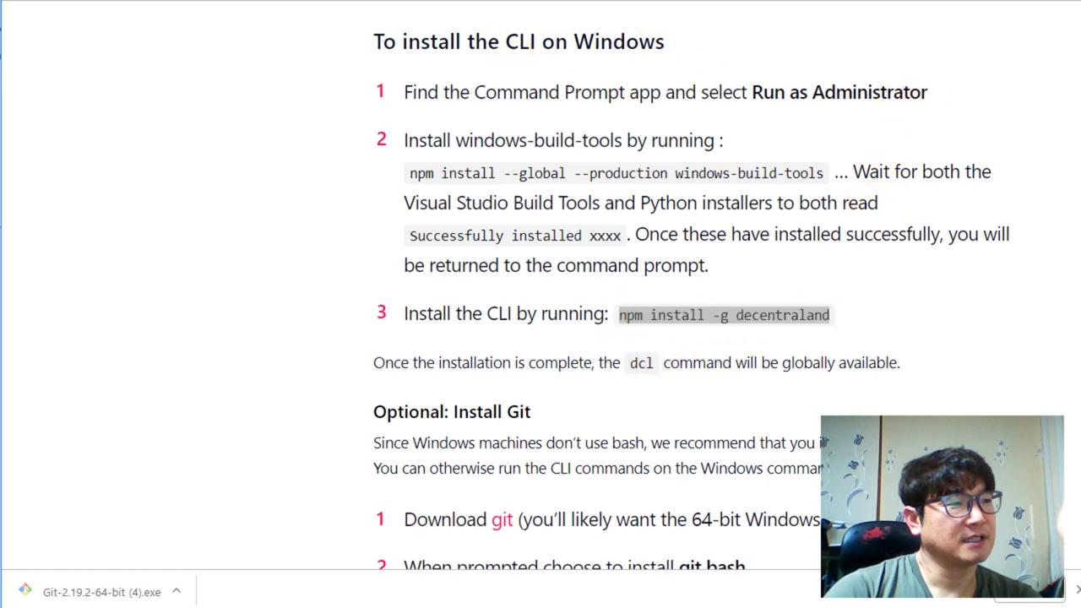
pyautogui.hotkey('alt', 'Tab')
# Replace the old windows-build-tools command with npm install -g decentraland at the prompt.
pyautogui.click(463, 403)
pyautogui.rightClick(593, 346)
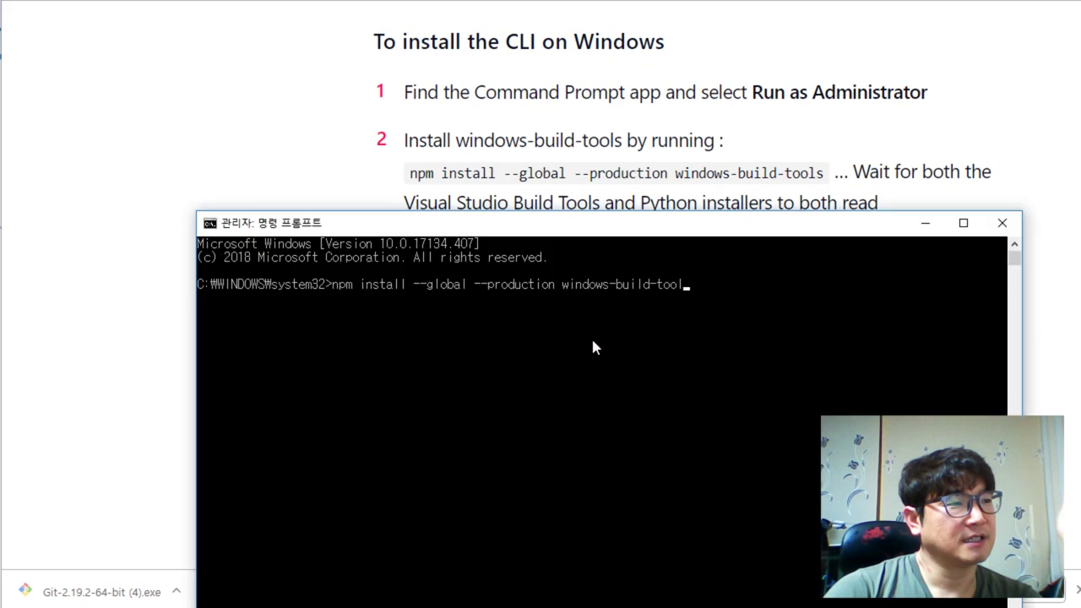
pyautogui.press('BackSpace')
pyautogui.press('BackSpace')
pyautogui.press('BackSpace')
pyautogui.press('BackSpace')
pyautogui.press('BackSpace')
pyautogui.press('BackSpace')
pyautogui.press('BackSpace')
pyautogui.press('BackSpace')
pyautogui.press('BackSpace')
pyautogui.press('BackSpace')
pyautogui.press('BackSpace')
pyautogui.press('BackSpace')
pyautogui.press('BackSpace')
pyautogui.press('BackSpace')
pyautogui.press('BackSpace')
pyautogui.press('BackSpace')
pyautogui.press('BackSpace')
pyautogui.press('BackSpace')
pyautogui.press('BackSpace')
pyautogui.press('BackSpace')
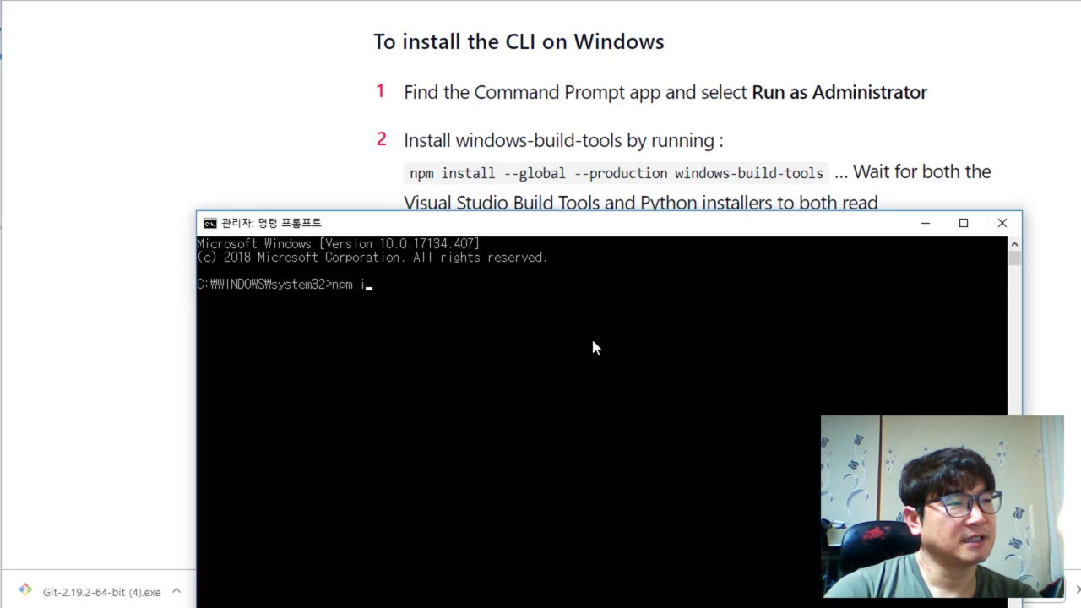
pyautogui.press('BackSpace')
pyautogui.press('BackSpace')
pyautogui.press('BackSpace')
pyautogui.press('BackSpace')
pyautogui.press('BackSpace')
pyautogui.rightClick(597, 300)
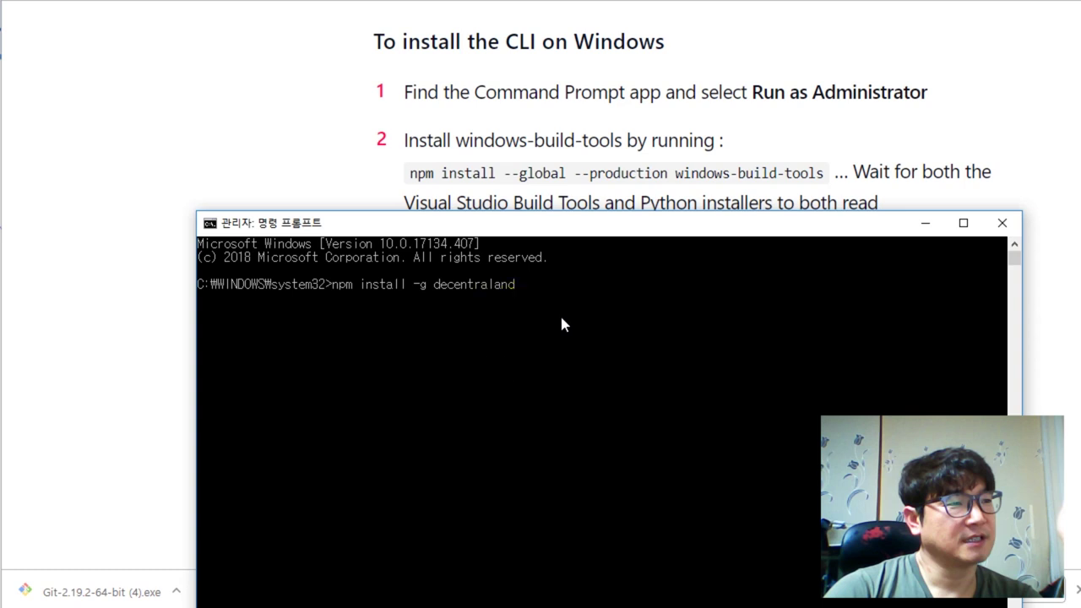
# Find and copy the npm update -g decentraland command in the install docs.
pyautogui.click(241, 79)
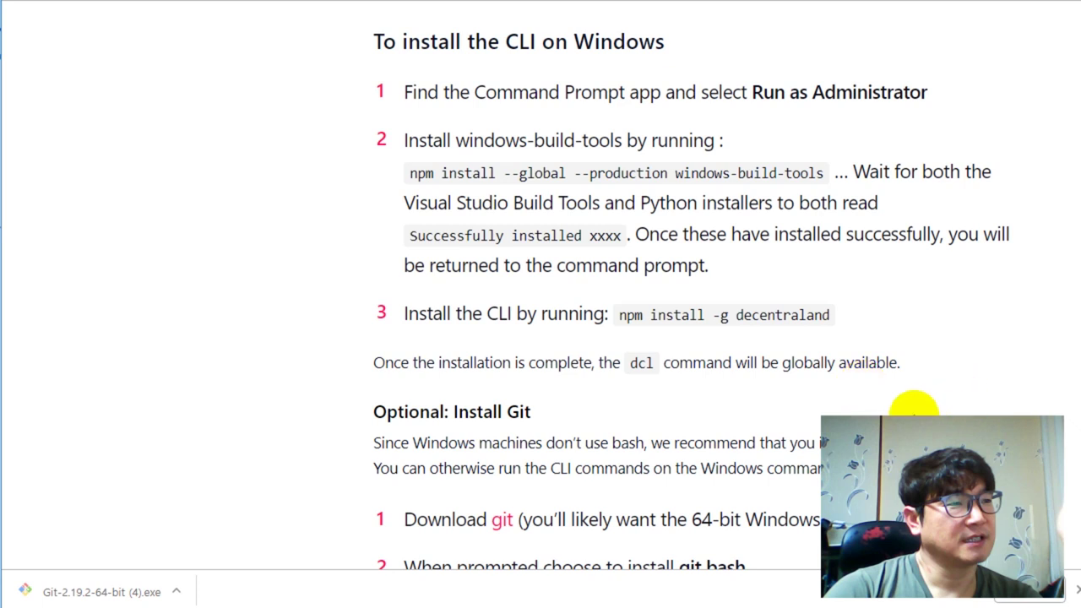
pyautogui.scroll(-3, 914, 409)
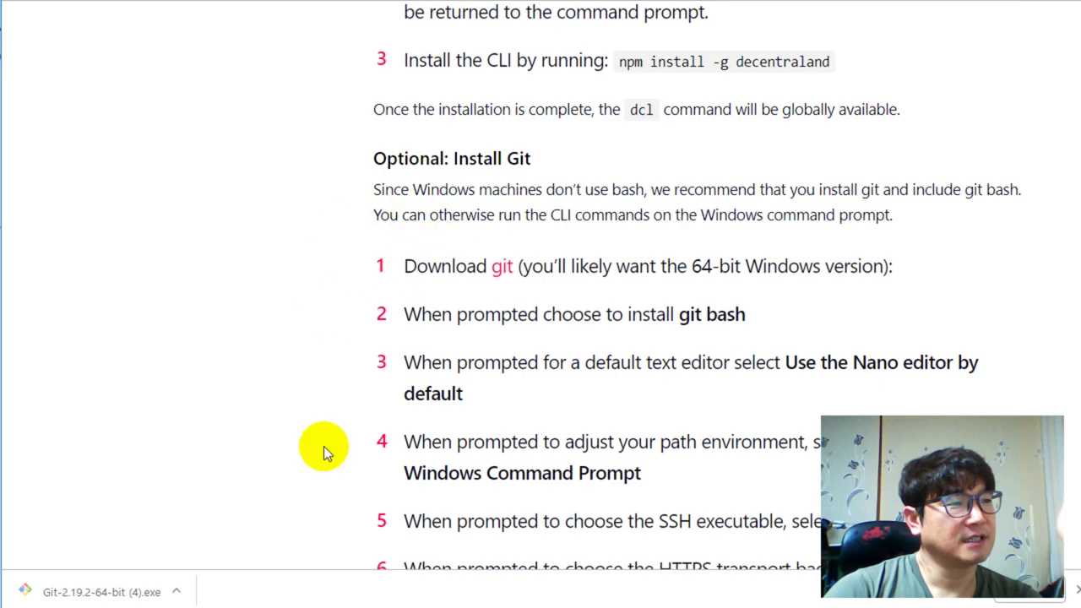
pyautogui.scroll(3, 587, 411)
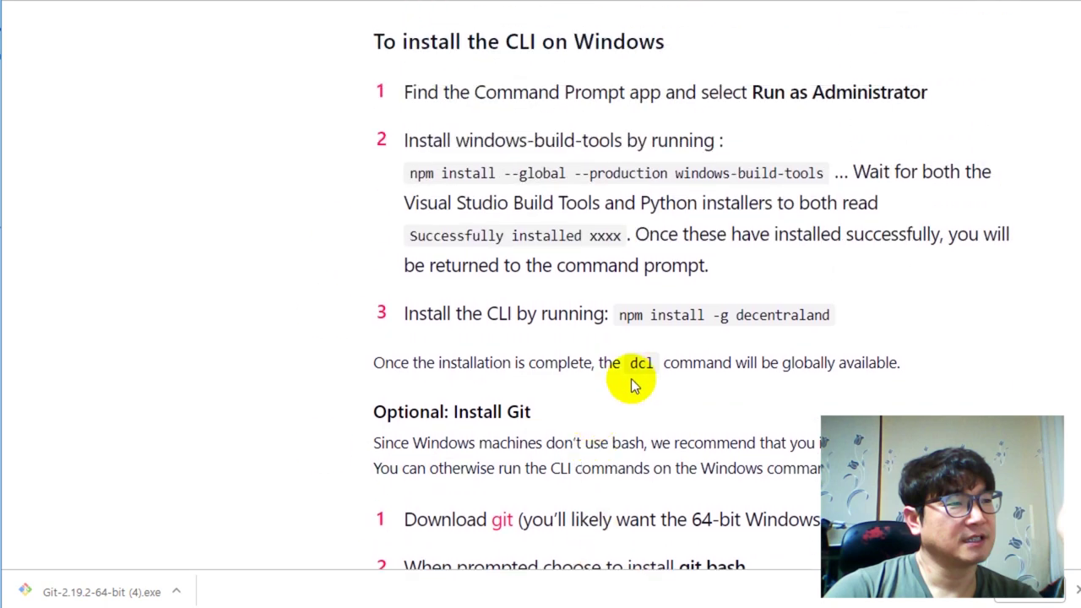
pyautogui.scroll(-10, 794, 382)
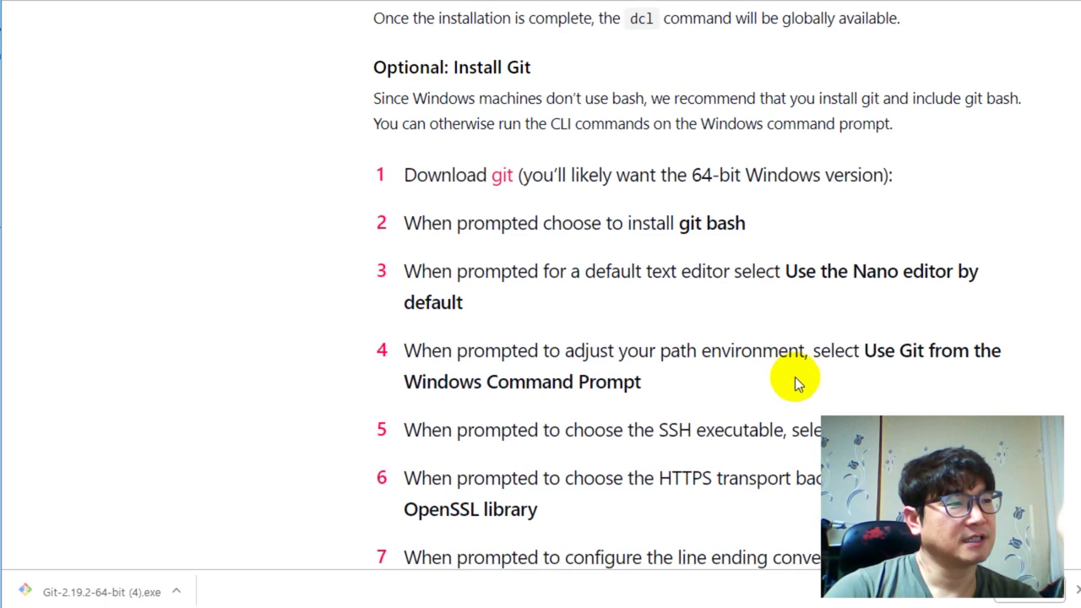
pyautogui.scroll(-2, 796, 378)
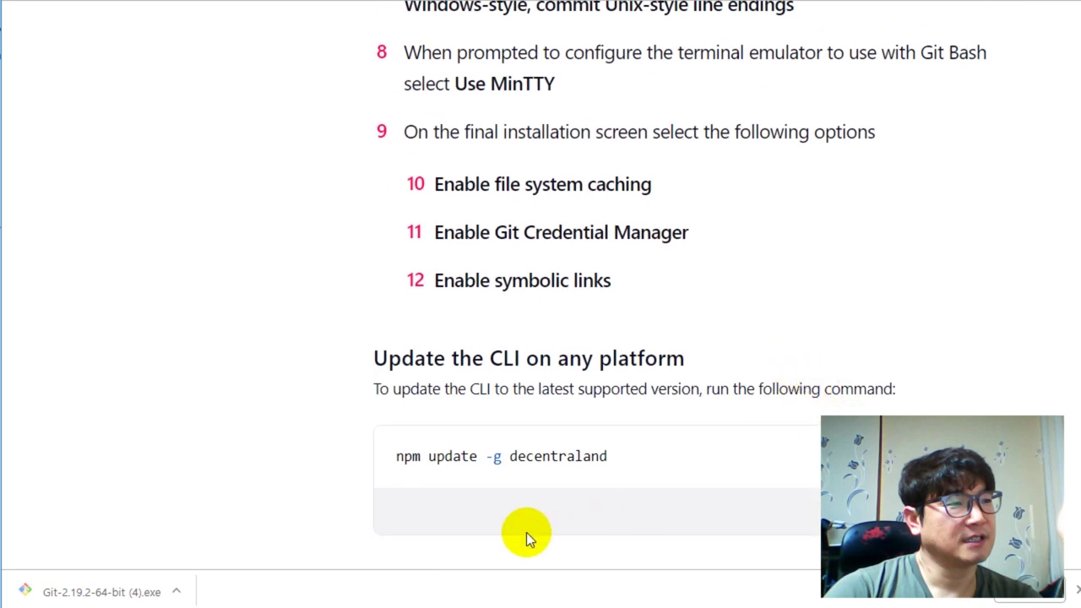
pyautogui.moveTo(396, 456); pyautogui.dragTo(625, 460)
pyautogui.hotkey('ctrl', 'c')
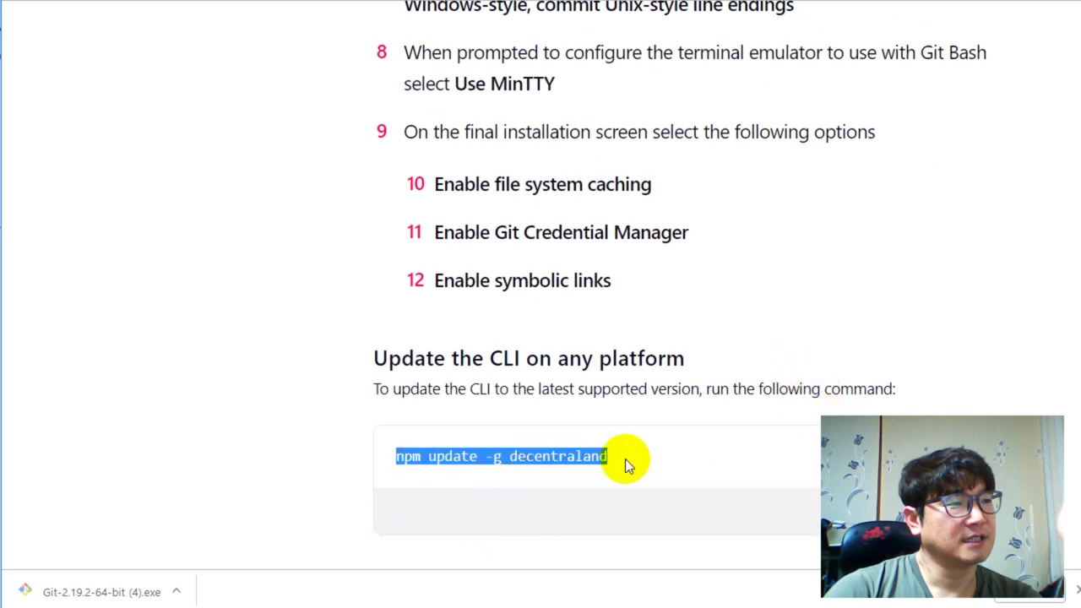
pyautogui.hotkey('alt', 'Tab')
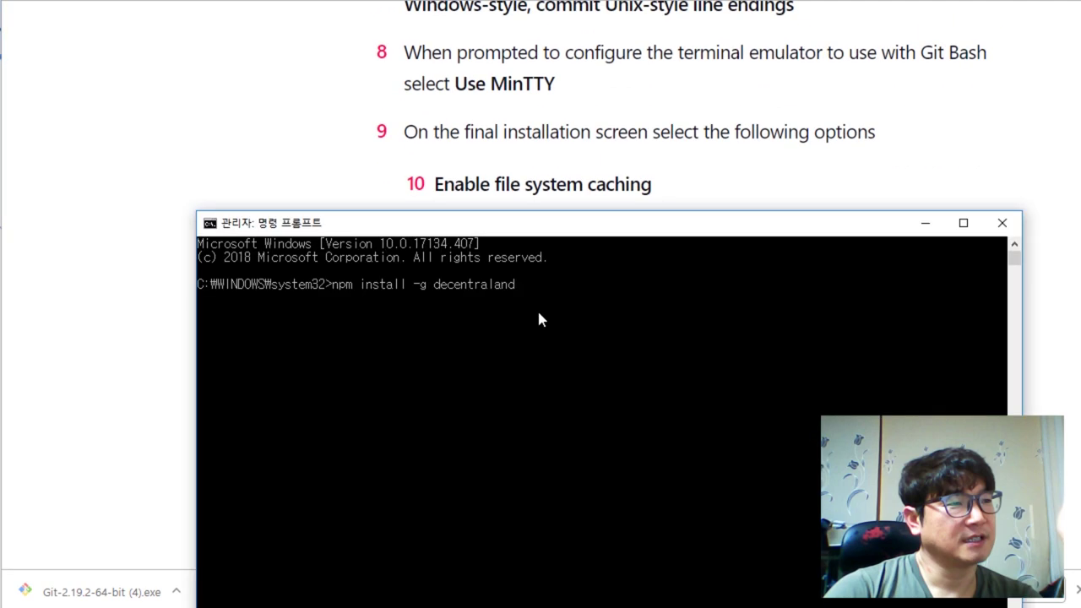
# Put npm update -g decentraland at the prompt in place of the install command.
pyautogui.click(545, 311)
pyautogui.press('BackSpace')
pyautogui.press('BackSpace')
pyautogui.press('BackSpace')
pyautogui.press('BackSpace')
pyautogui.press('BackSpace')
pyautogui.press('BackSpace')
pyautogui.press('BackSpace')
pyautogui.press('BackSpace')
pyautogui.press('BackSpace')
pyautogui.press('BackSpace')
pyautogui.press('BackSpace')
pyautogui.press('BackSpace')
pyautogui.press('BackSpace')
pyautogui.press('BackSpace')
pyautogui.press('BackSpace')
pyautogui.press('BackSpace')
pyautogui.press('BackSpace')
pyautogui.press('BackSpace')
pyautogui.press('BackSpace')
pyautogui.press('BackSpace')
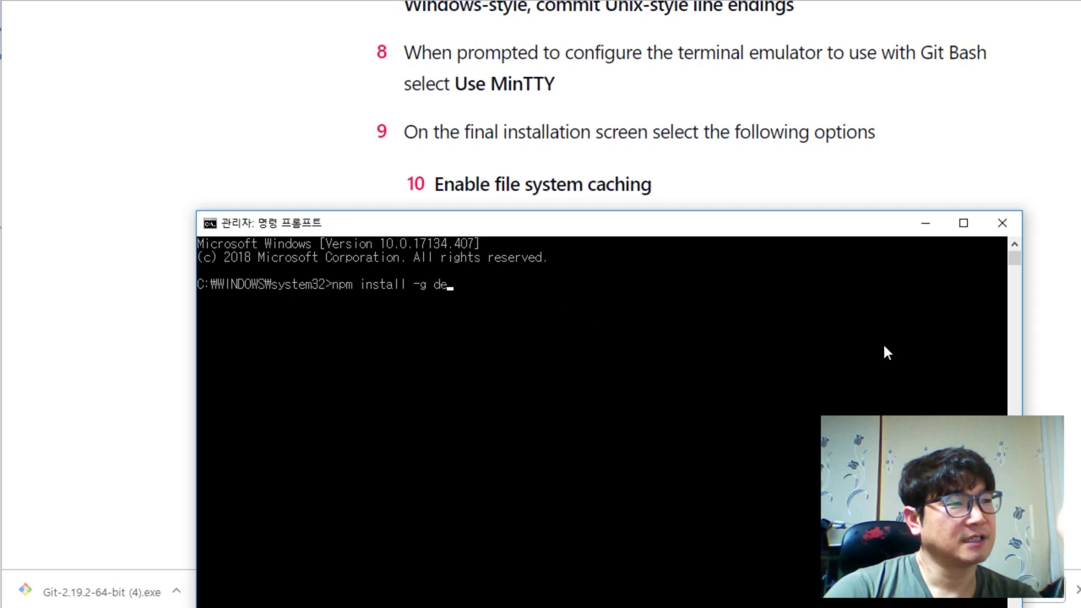
pyautogui.press('BackSpace')
pyautogui.rightClick(734, 379)
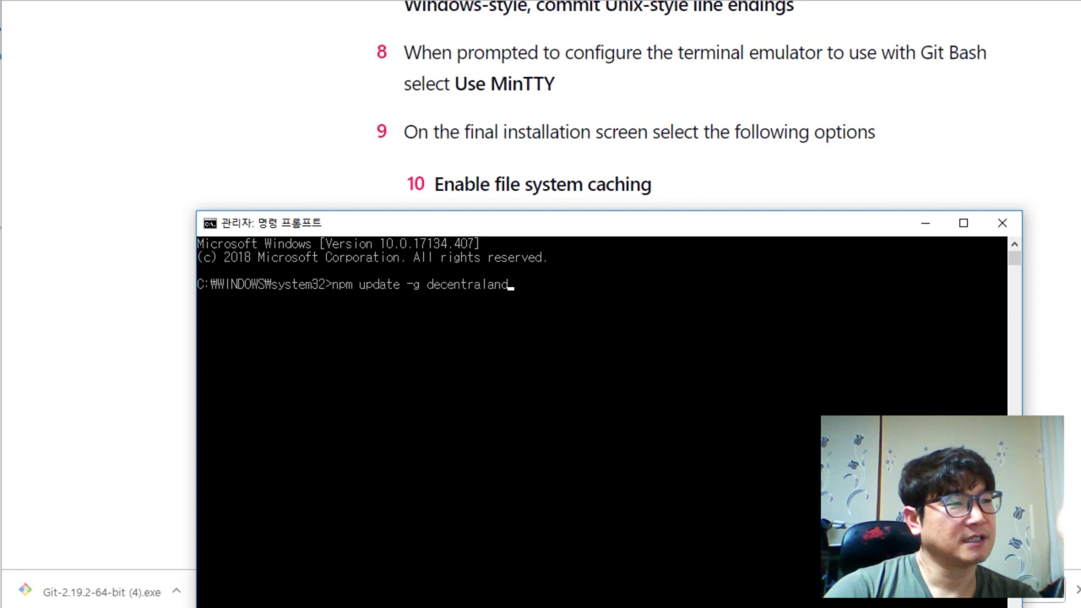
pyautogui.hotkey('alt', 'Tab')
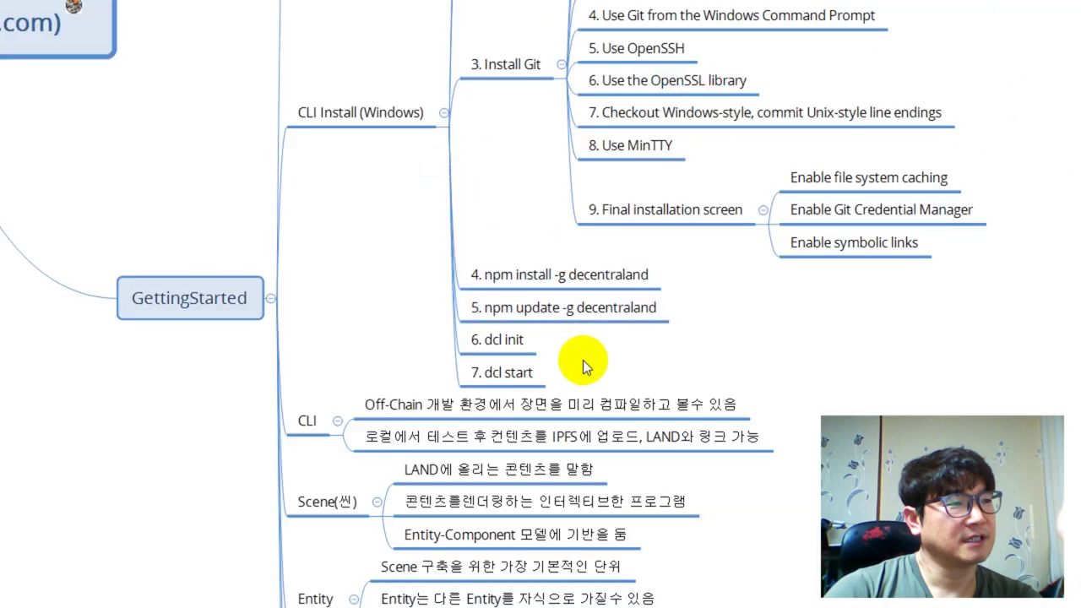
# Clear the prompt and switch the console to the D: drive.
pyautogui.scroll(-3, 583, 360)
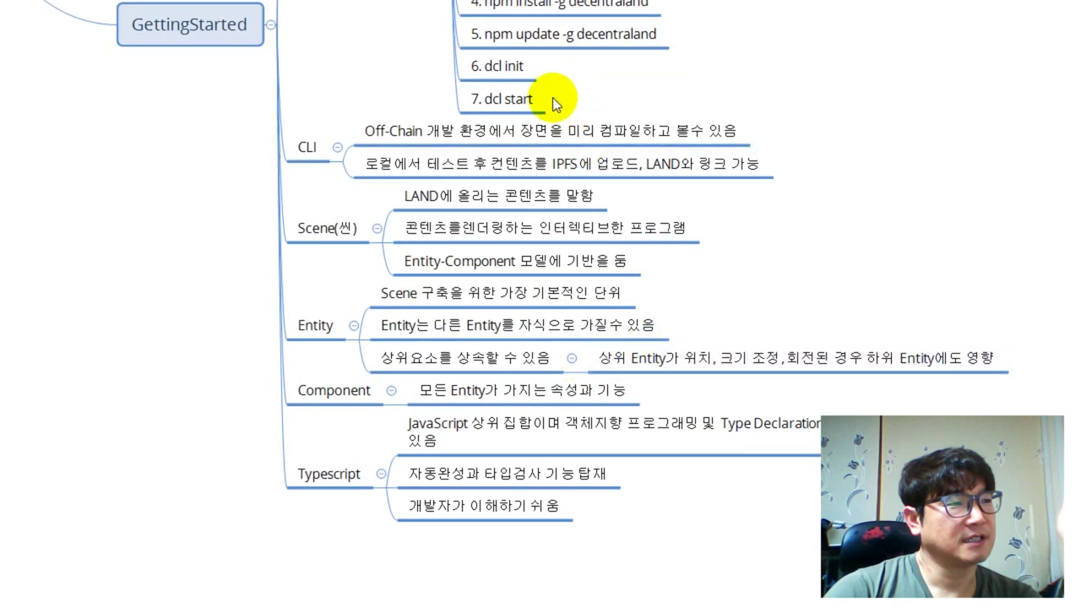
pyautogui.hotkey('alt', 'Tab')
pyautogui.click(610, 416)
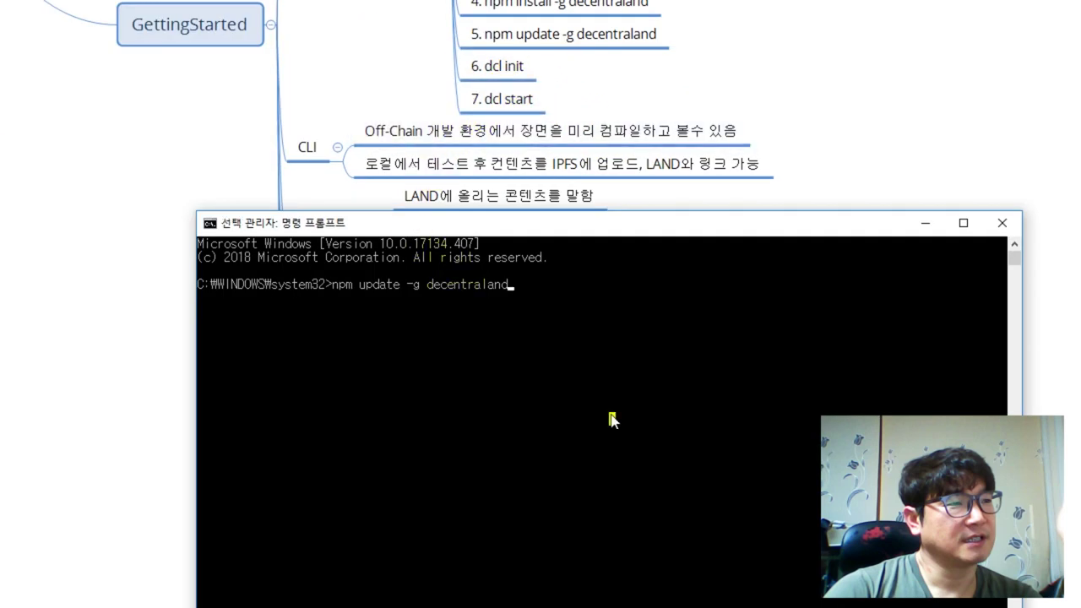
pyautogui.press('BackSpace')
pyautogui.press('BackSpace')
pyautogui.press('BackSpace')
pyautogui.press('BackSpace')
pyautogui.press('BackSpace')
pyautogui.press('BackSpace')
pyautogui.press('BackSpace')
pyautogui.press('BackSpace')
pyautogui.press('BackSpace')
pyautogui.press('BackSpace')
pyautogui.press('BackSpace')
pyautogui.press('BackSpace')
pyautogui.press('BackSpace')
pyautogui.press('BackSpace')
pyautogui.press('BackSpace')
pyautogui.press('BackSpace')
pyautogui.press('BackSpace')
pyautogui.press('BackSpace')
pyautogui.press('BackSpace')
pyautogui.press('BackSpace')
pyautogui.press('BackSpace')
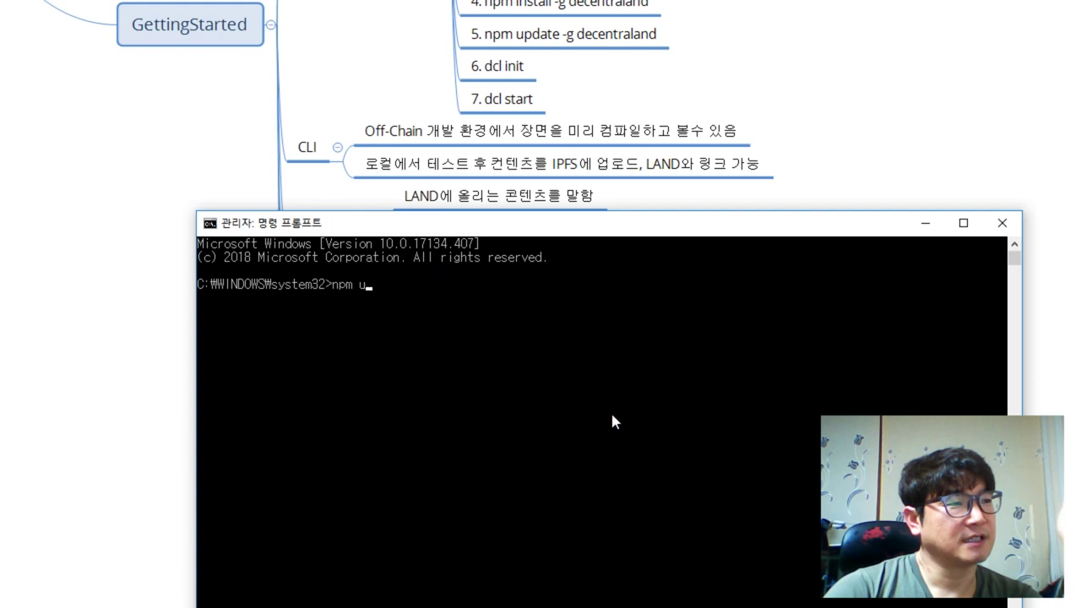
pyautogui.write('d:')
pyautogui.press('Return')
# Change into the user folder, then the Decentraland folder, and list it with dir.
pyautogui.write('cd h')
pyautogui.press('Tab')
pyautogui.press('Return')
pyautogui.write('cd d')
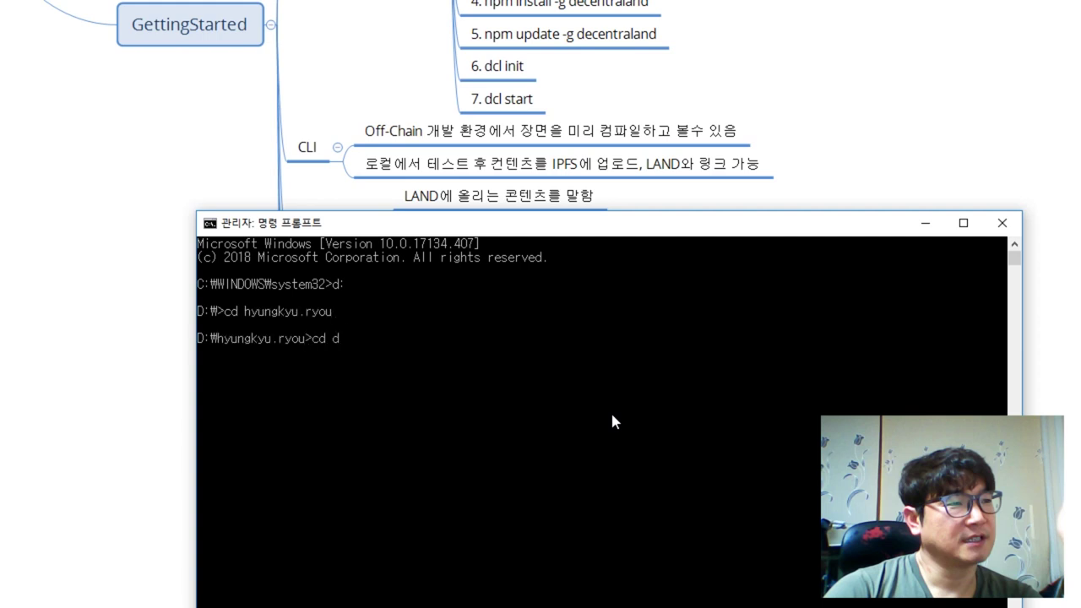
pyautogui.press('Tab')
pyautogui.press('Return')
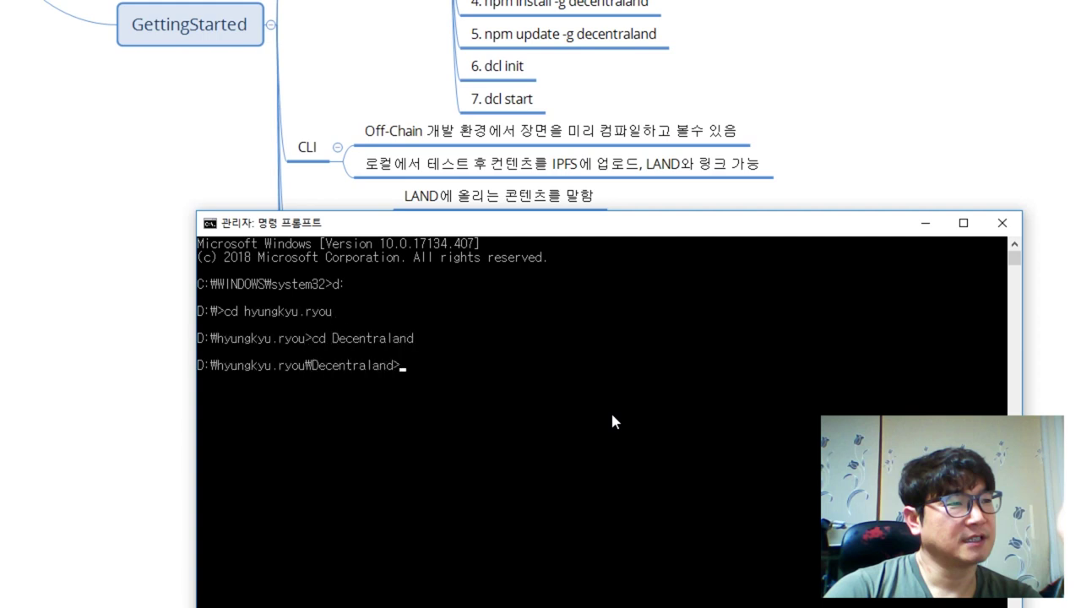
pyautogui.write('dir')
pyautogui.press('Return')
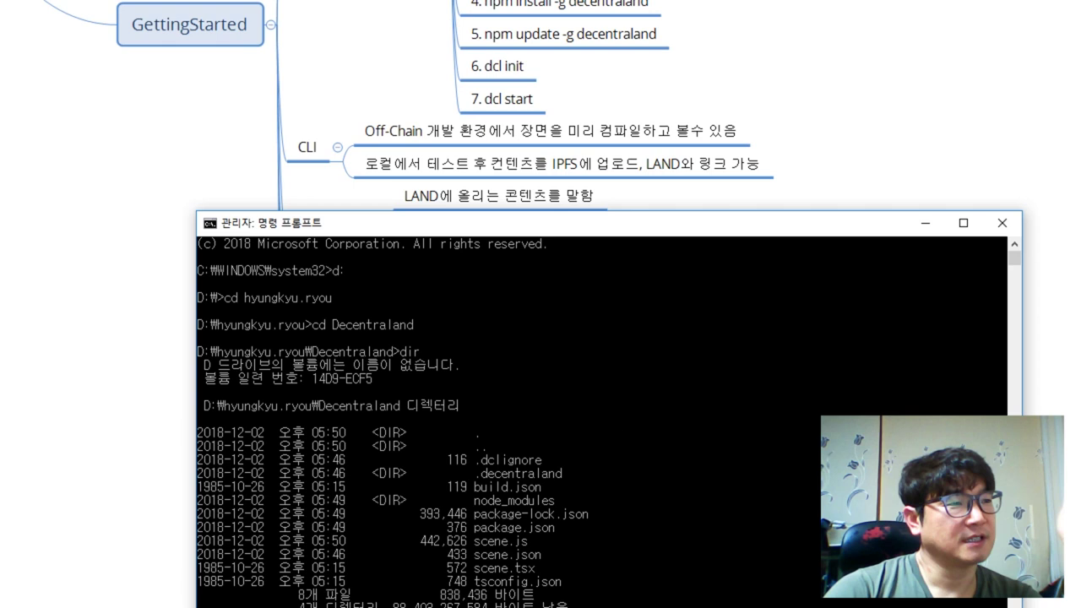
# Copy 'dcl init' from the 6. dcl init node and paste it at the console prompt.
pyautogui.doubleClick(518, 69)
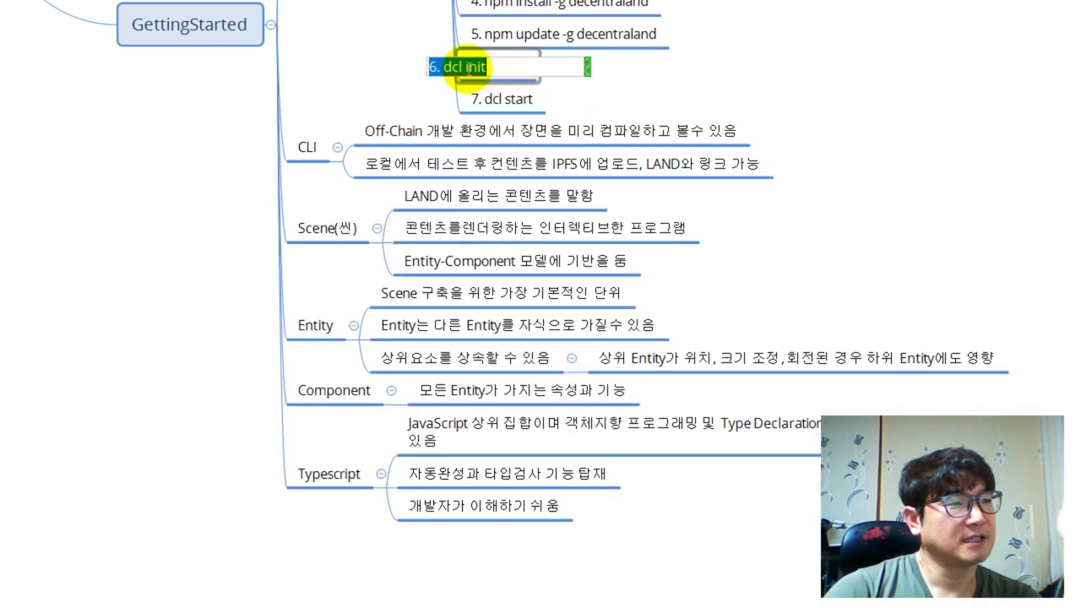
pyautogui.moveTo(444, 68); pyautogui.dragTo(516, 67)
pyautogui.hotkey('ctrl', 'c')
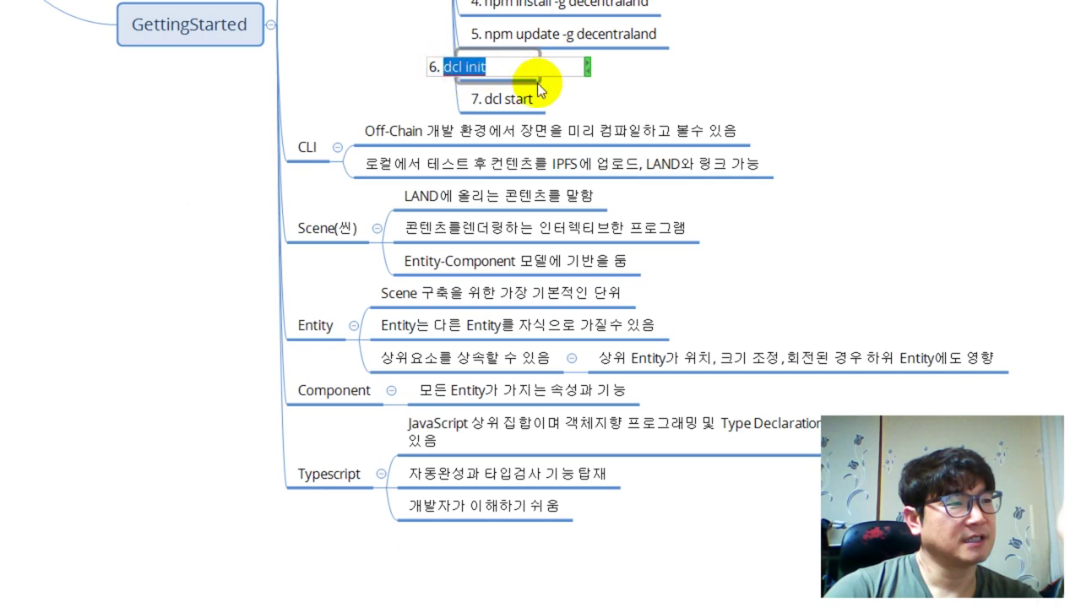
pyautogui.hotkey('alt', 'Tab')
pyautogui.moveTo(594, 227); pyautogui.dragTo(600, 118)
pyautogui.click(692, 271)
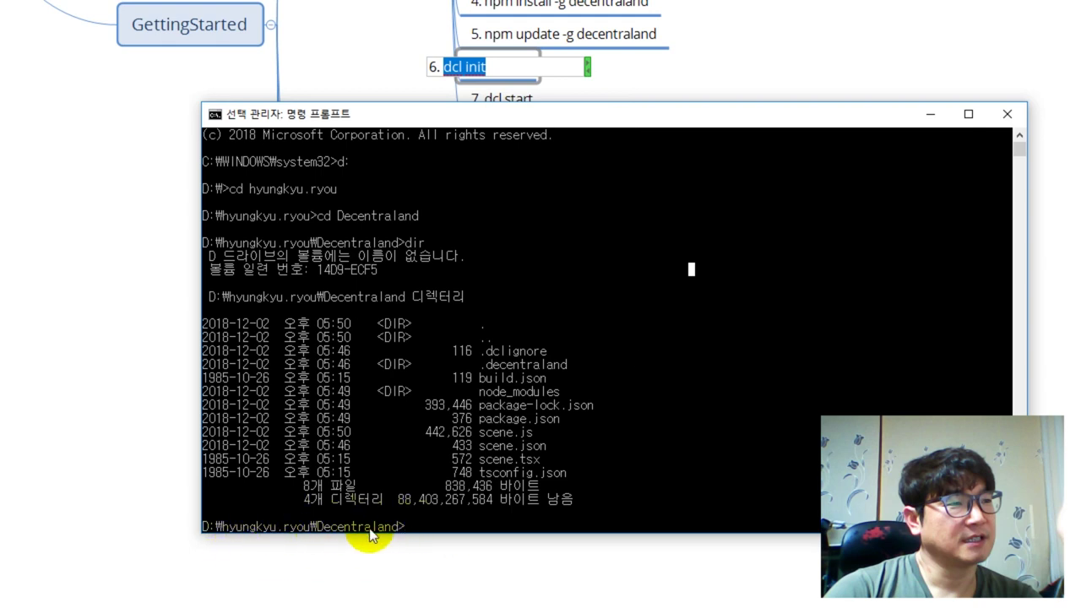
pyautogui.rightClick(531, 505)
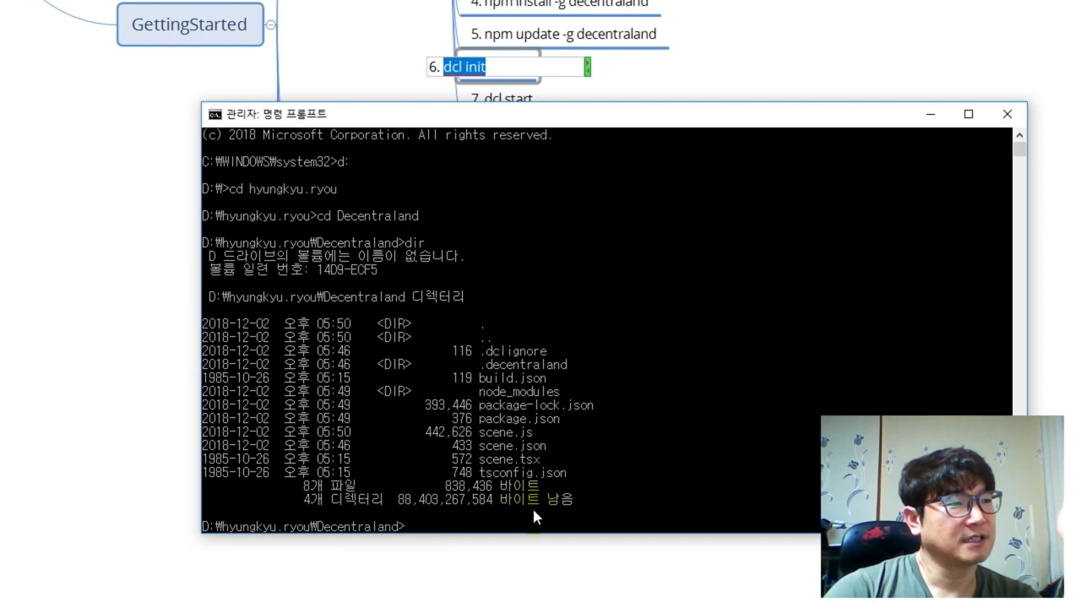
pyautogui.hotkey('alt', 'Tab')
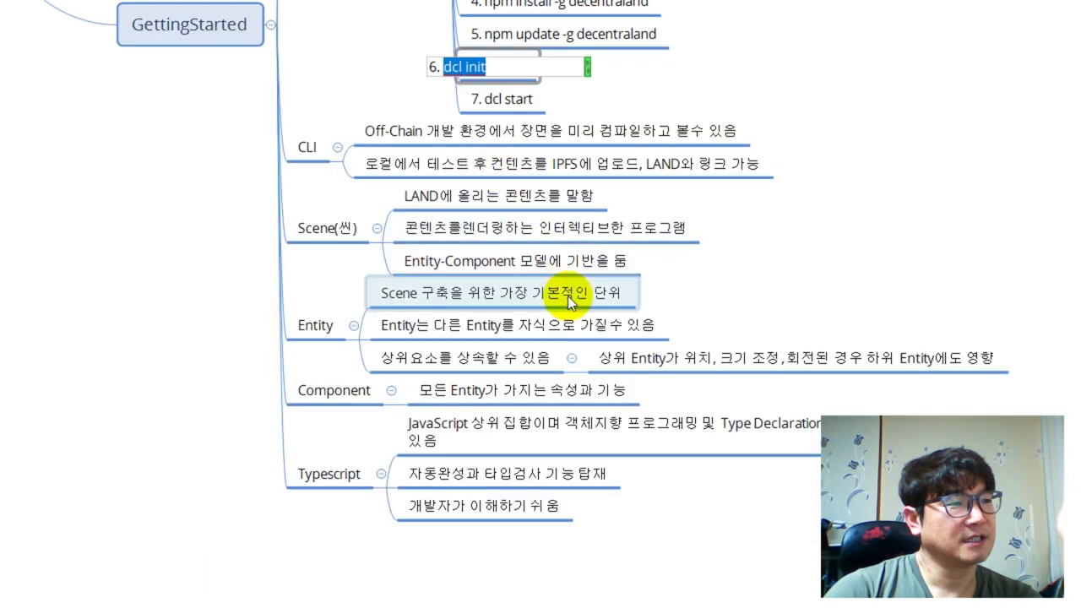
pyautogui.hotkey('alt', 'Tab')
pyautogui.rightClick(619, 489)
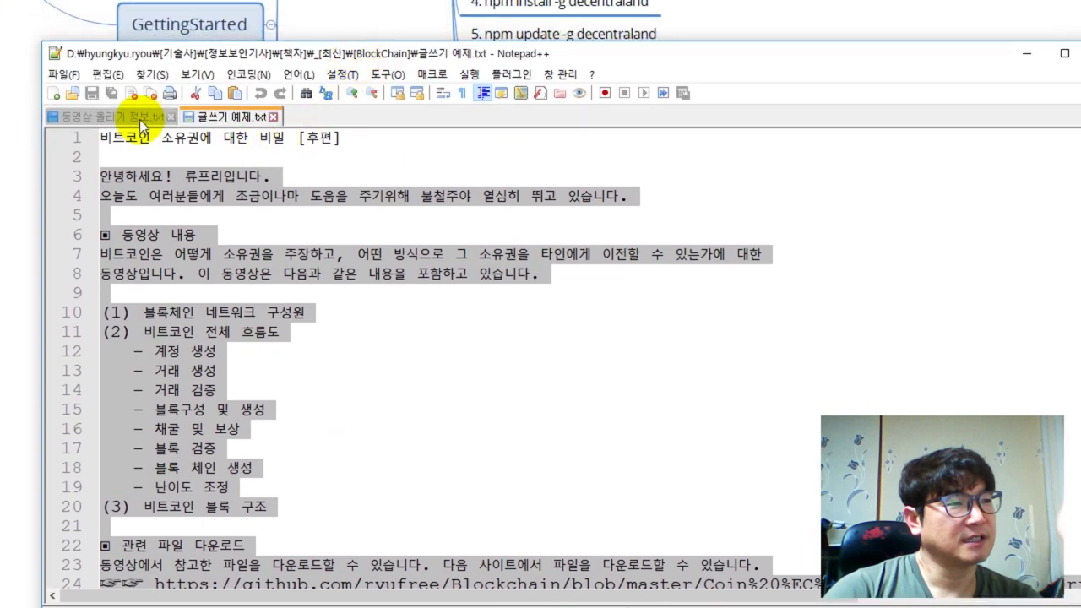
# Start a blank Notepad++ document and stretch its window down over the console.
pyautogui.click(57, 88)
pyautogui.moveTo(278, 51); pyautogui.dragTo(231, 0)
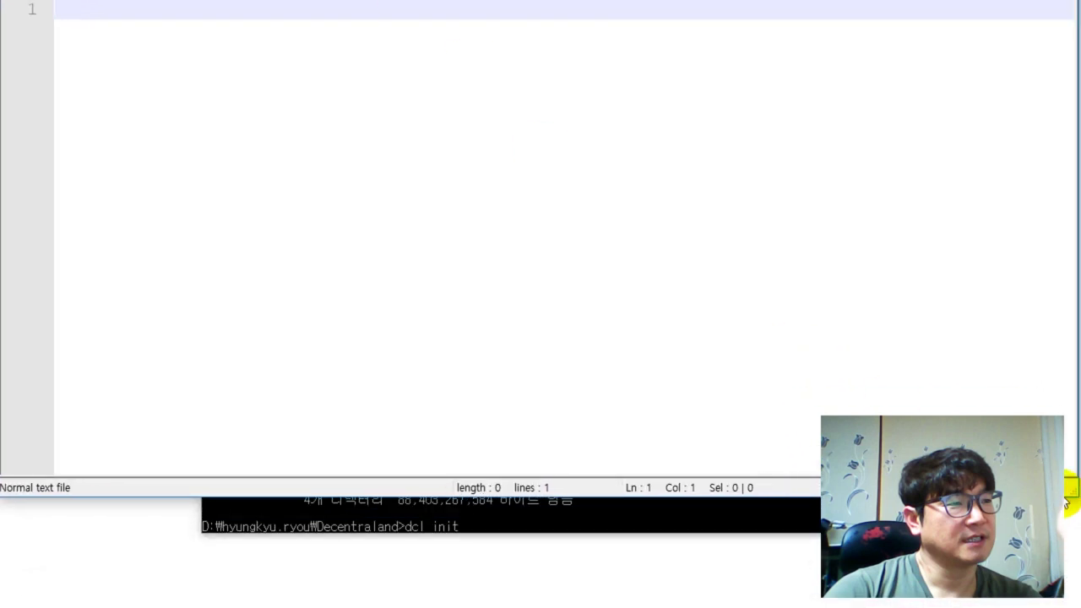
pyautogui.moveTo(1071, 497); pyautogui.dragTo(1071, 607)
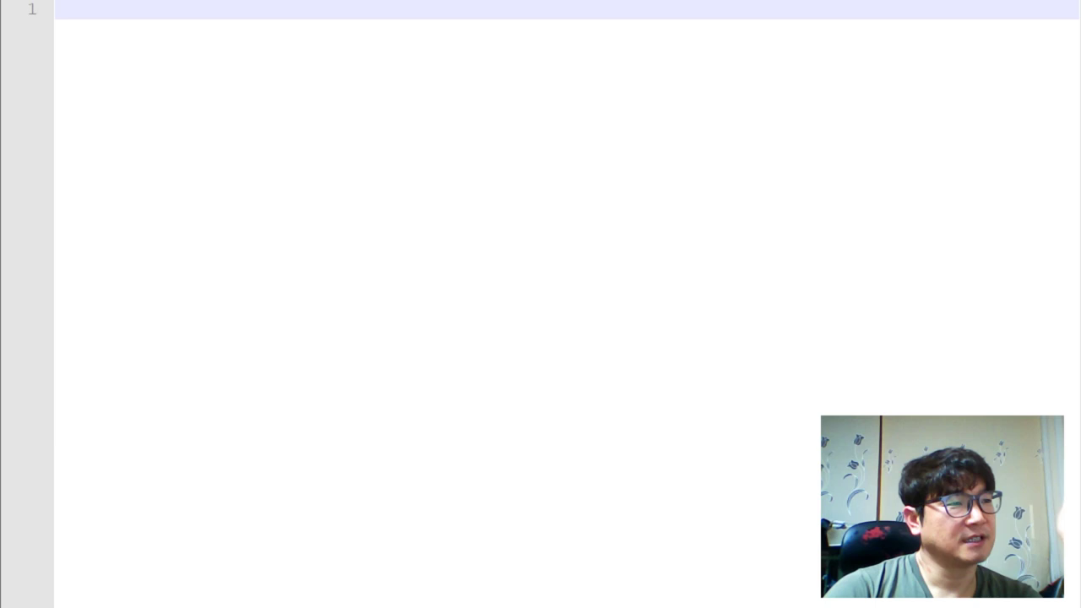
# Open build.json and package.json in Notepad++ and read package.json's description and license lines.
pyautogui.doubleClick(706, 12)
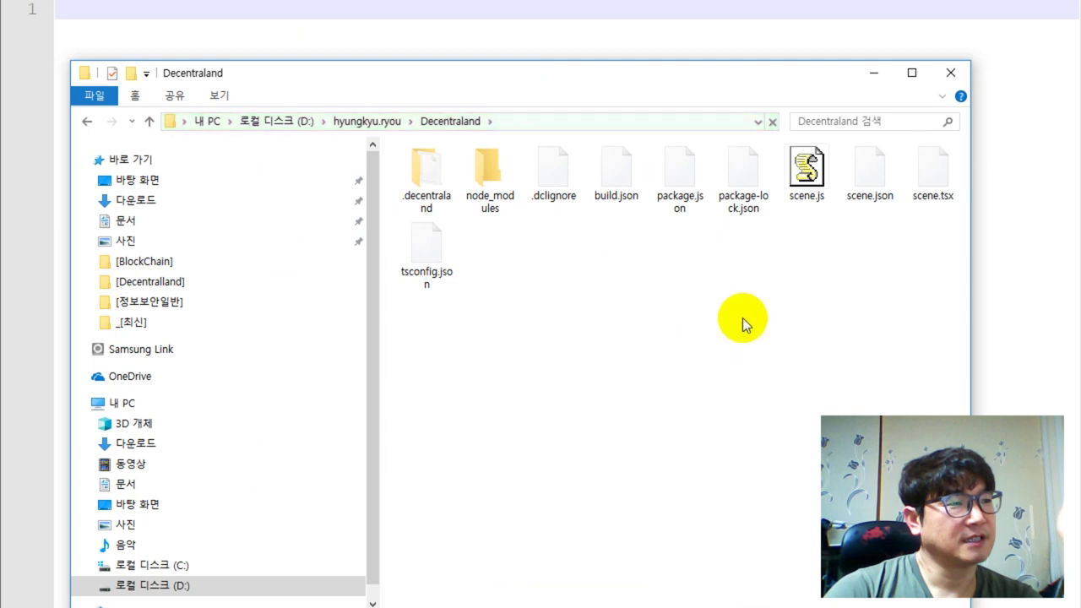
pyautogui.click(558, 203)
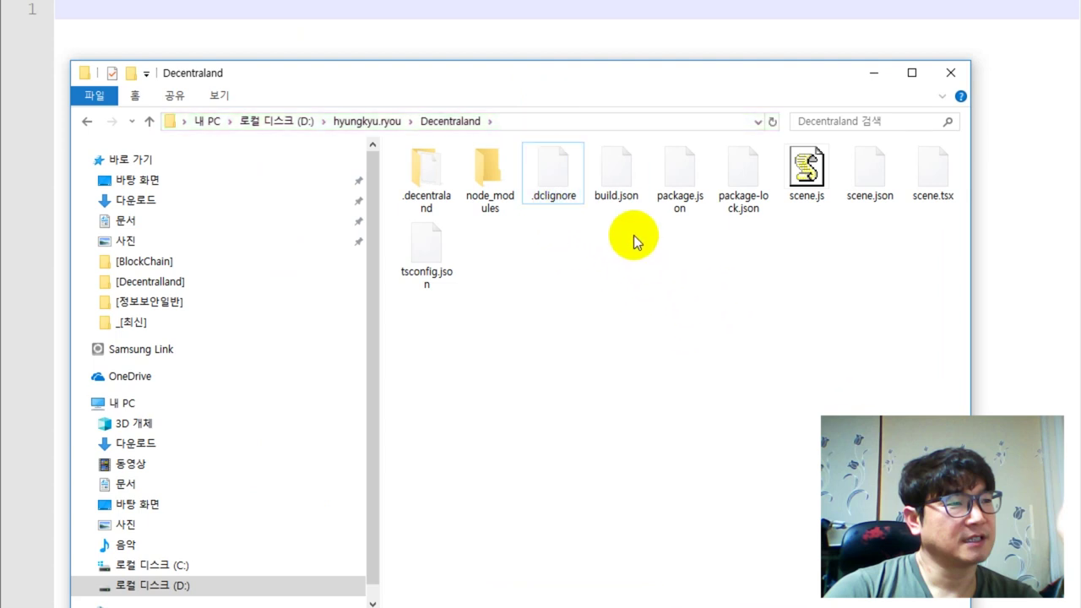
pyautogui.moveTo(621, 182); pyautogui.dragTo(1006, 307)
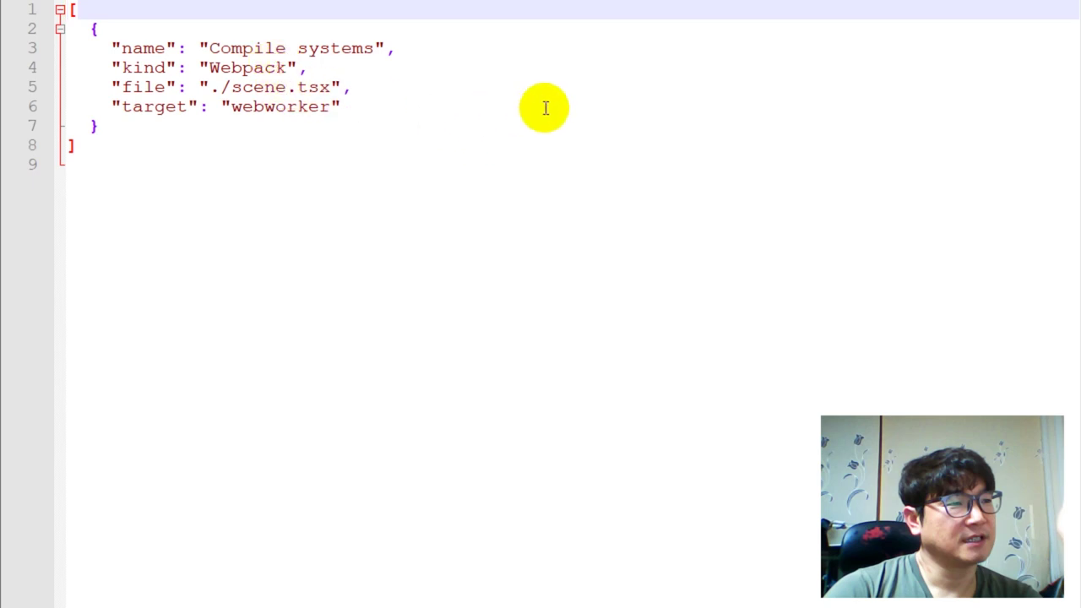
pyautogui.hotkey('alt', 'Tab')
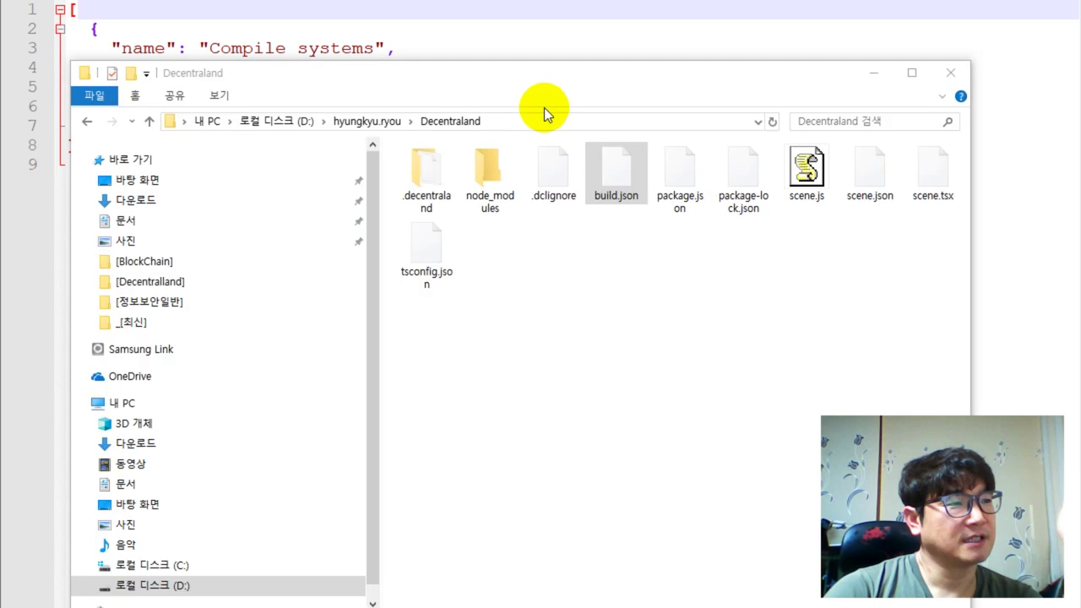
pyautogui.moveTo(678, 178); pyautogui.dragTo(997, 379)
pyautogui.click(800, 369)
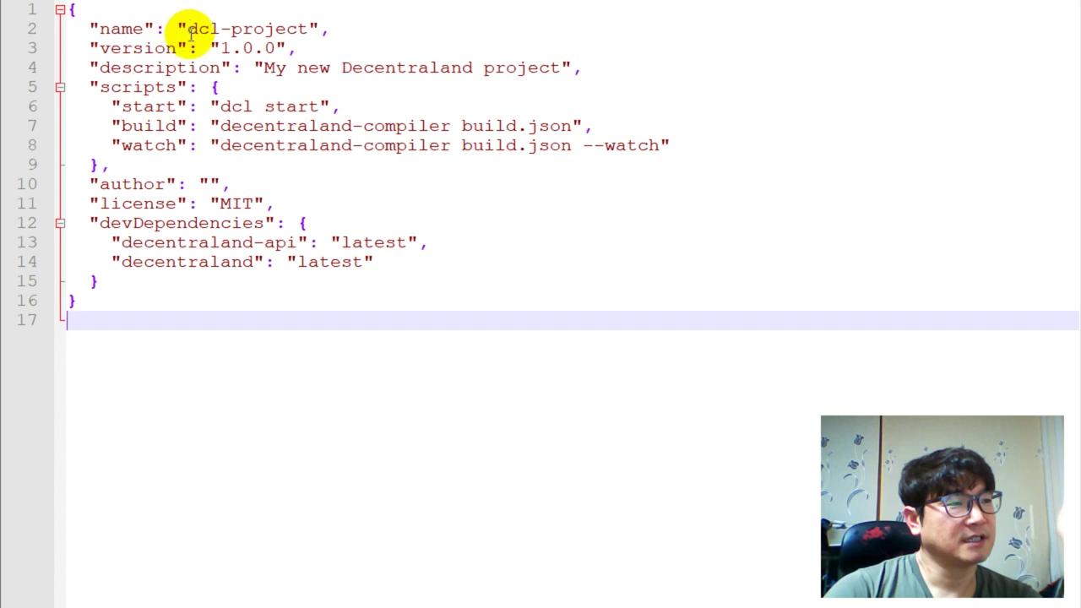
pyautogui.click(543, 203)
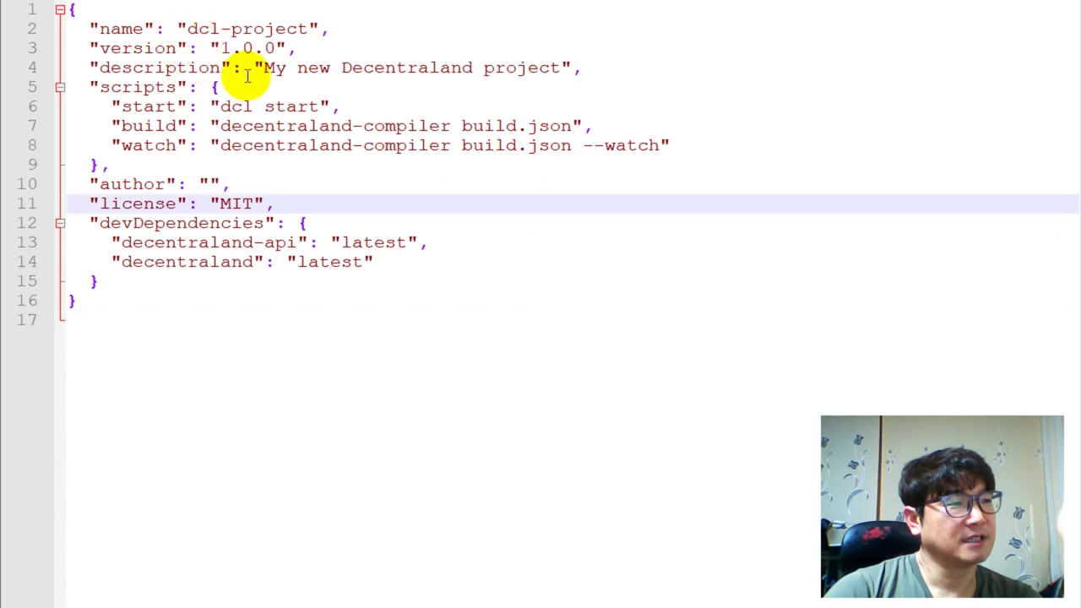
pyautogui.click(385, 71)
pyautogui.click(532, 208)
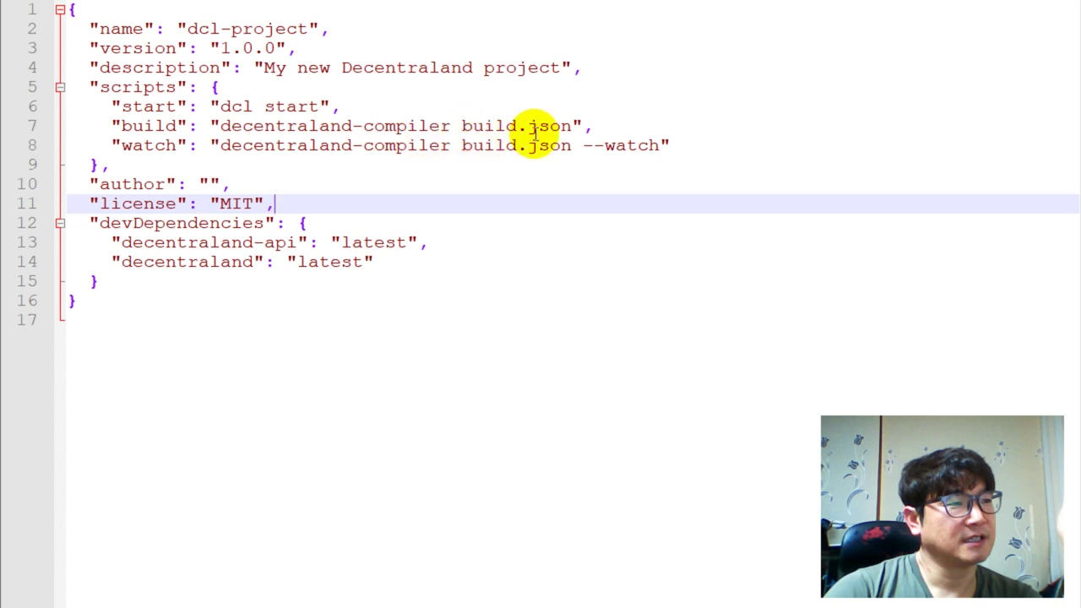
# Reopen build.json, open package-lock.json, then open and scroll through scene.js's bundle code.
pyautogui.hotkey('alt', 'Tab')
pyautogui.moveTo(617, 173); pyautogui.dragTo(1042, 361)
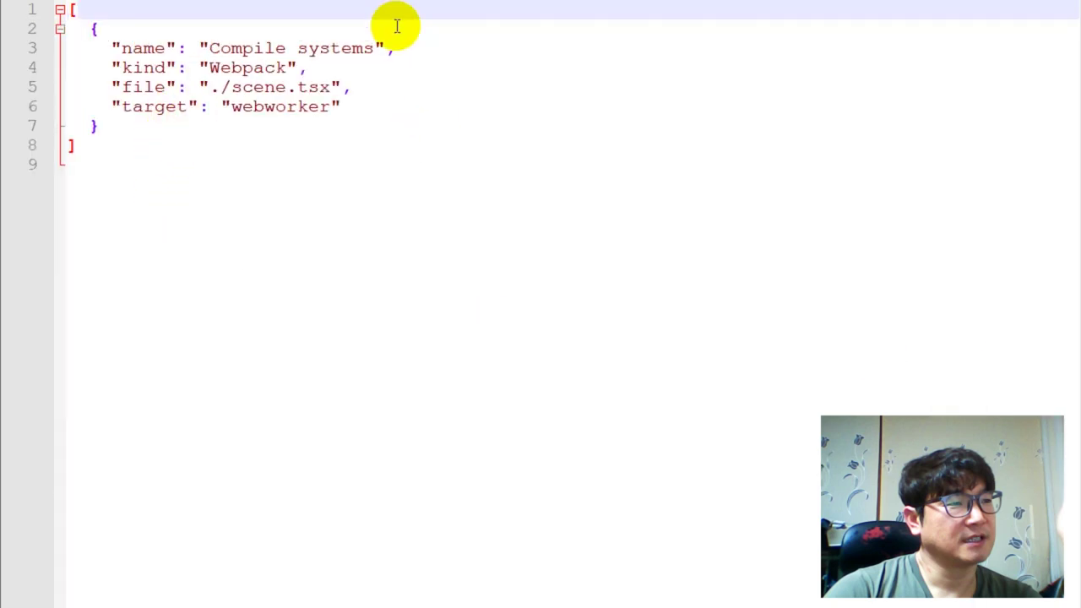
pyautogui.hotkey('alt', 'Tab')
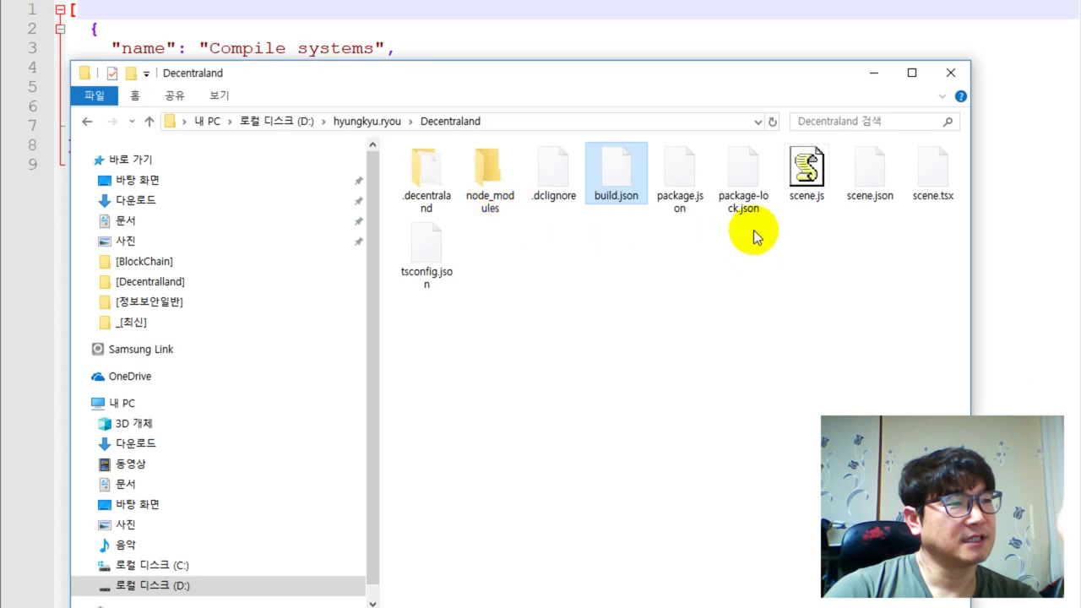
pyautogui.moveTo(751, 210); pyautogui.dragTo(1016, 285)
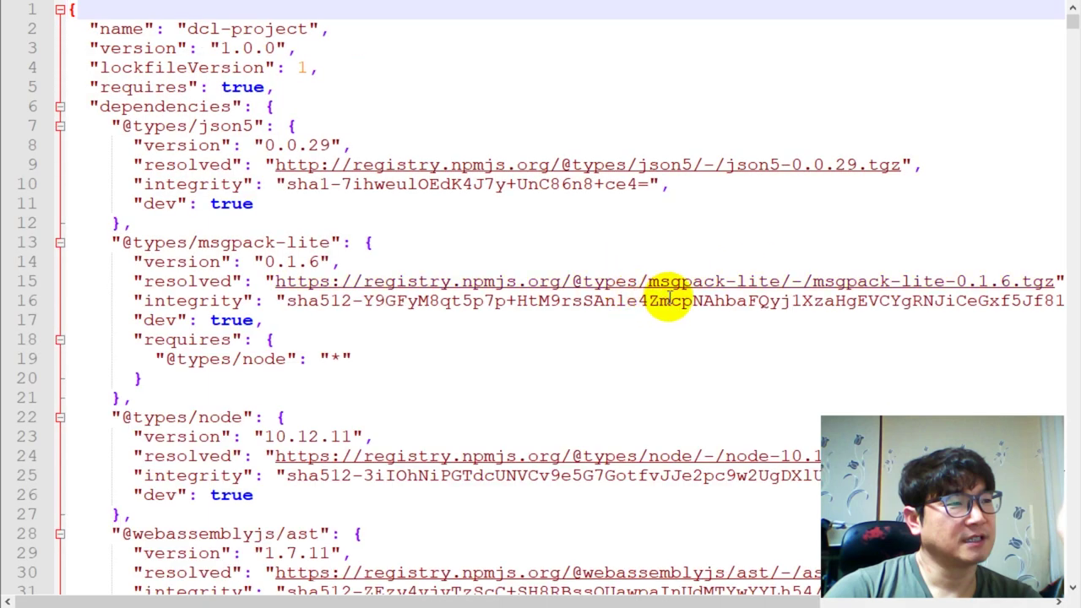
pyautogui.hotkey('alt', 'Tab')
pyautogui.click(805, 169)
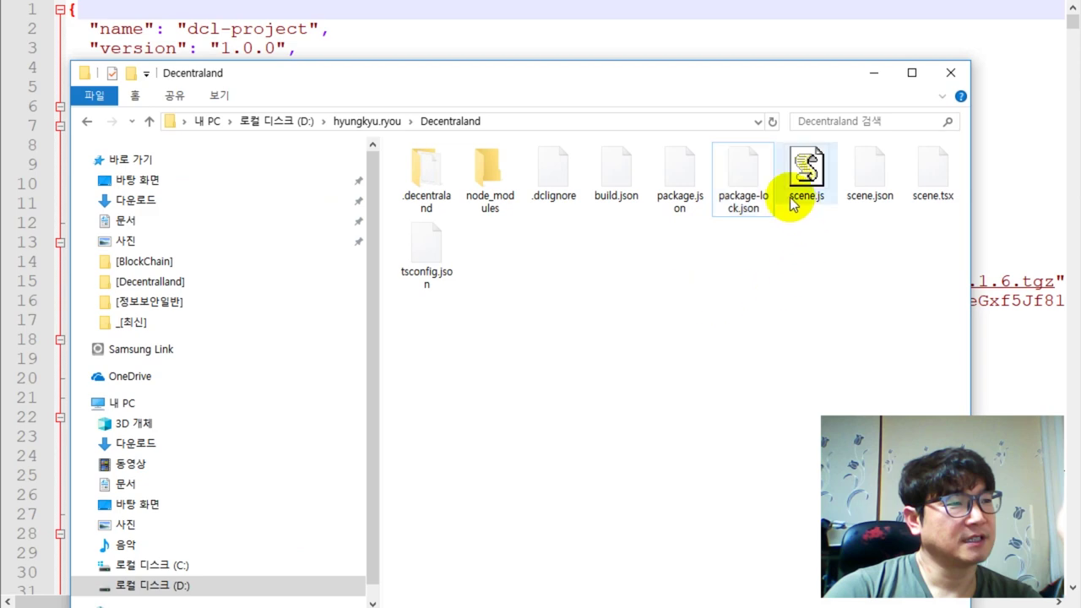
pyautogui.press('Return')
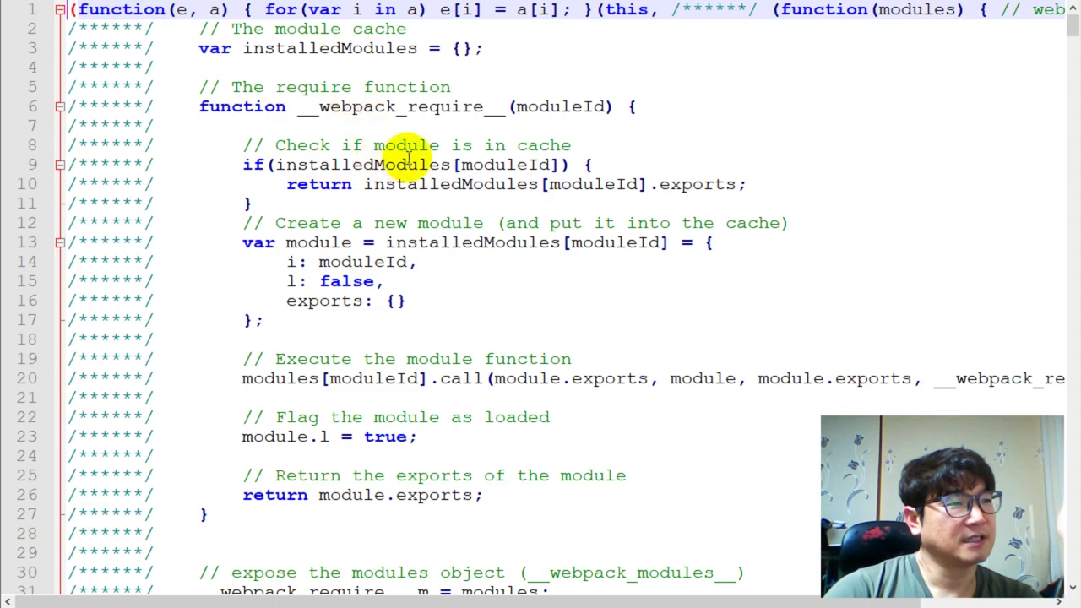
pyautogui.scroll(-14, 460, 186)
pyautogui.scroll(-16, 467, 197)
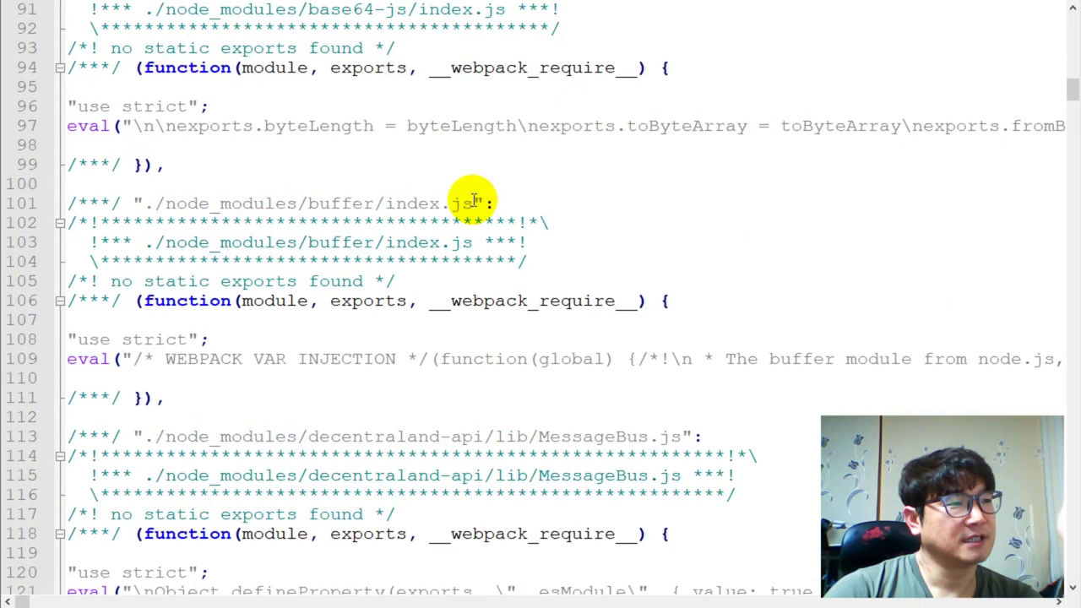
pyautogui.scroll(4, 478, 198)
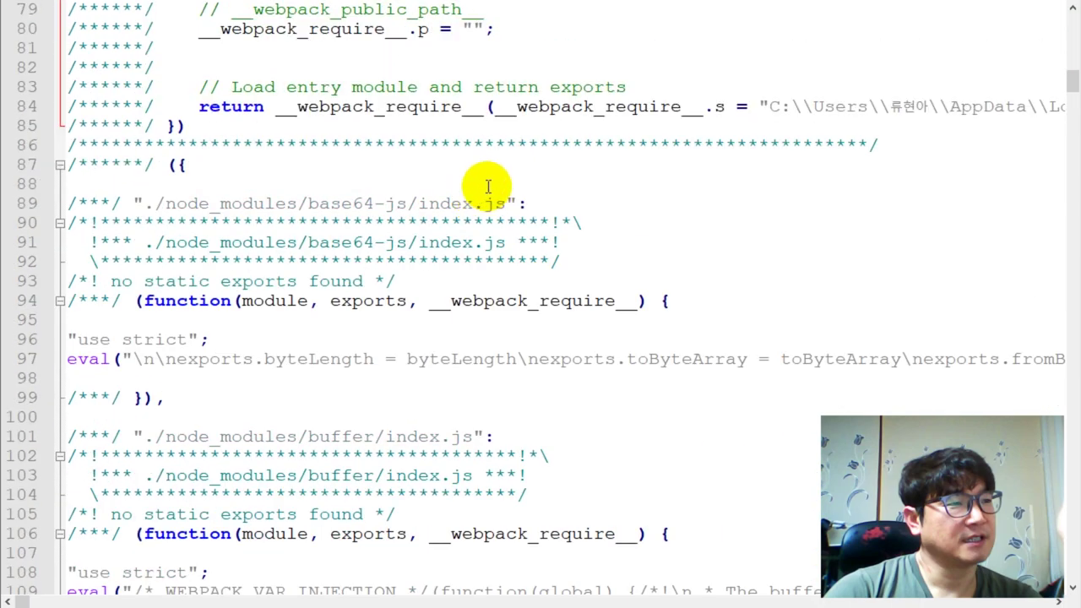
pyautogui.hotkey('alt', 'Tab')
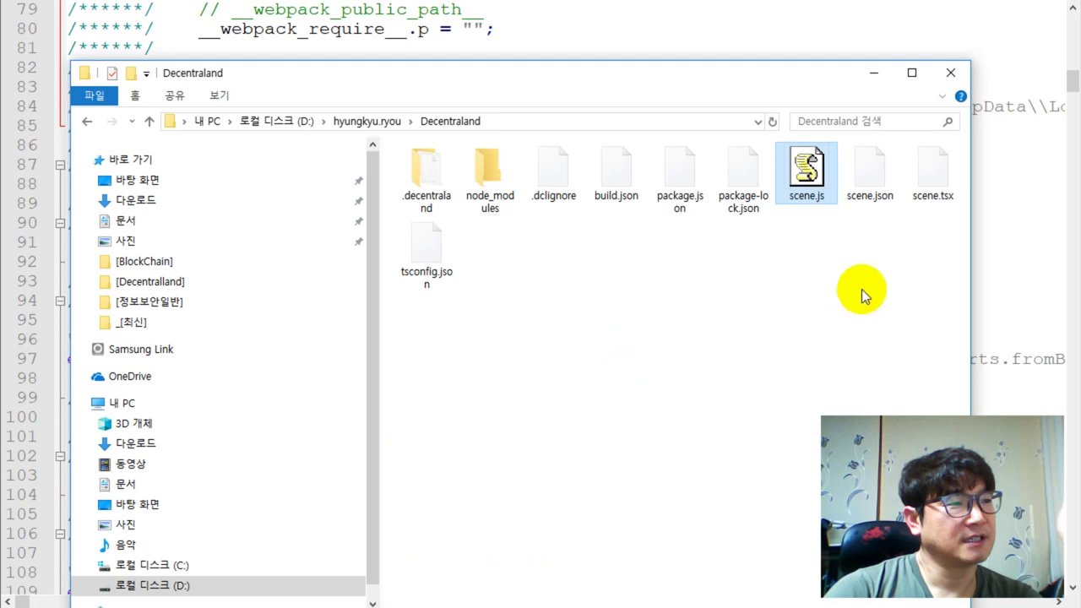
# Open scene.json and look over its parcels list.
pyautogui.doubleClick(863, 168)
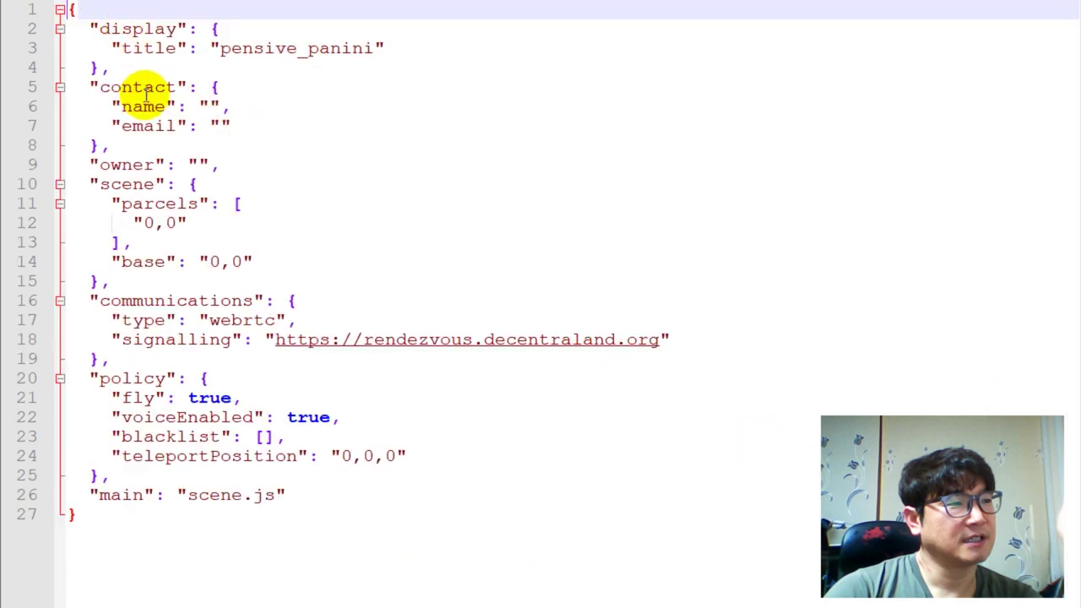
pyautogui.doubleClick(166, 203)
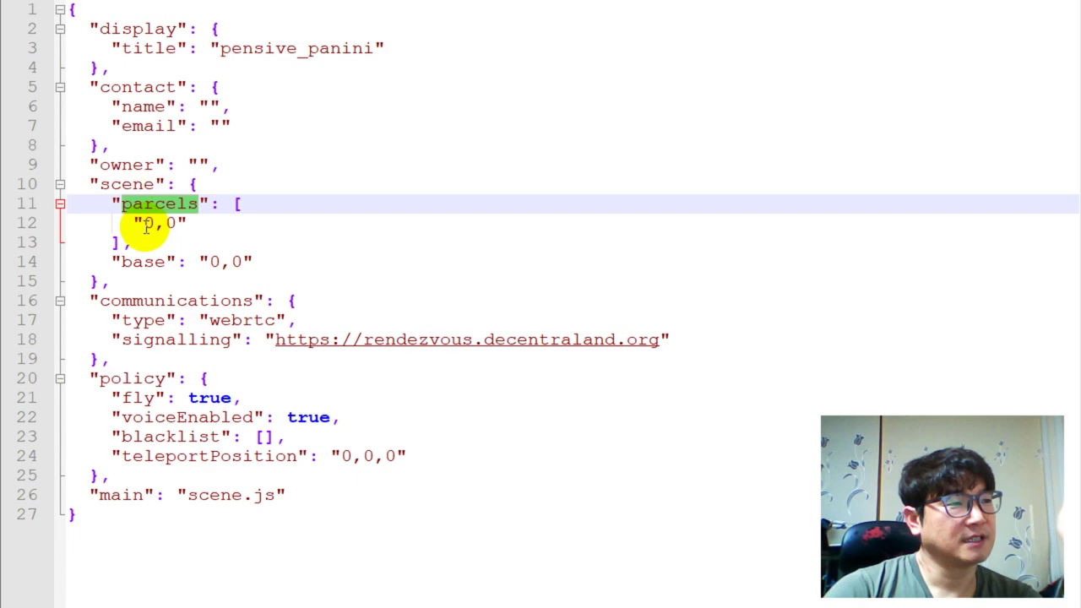
pyautogui.click(249, 244)
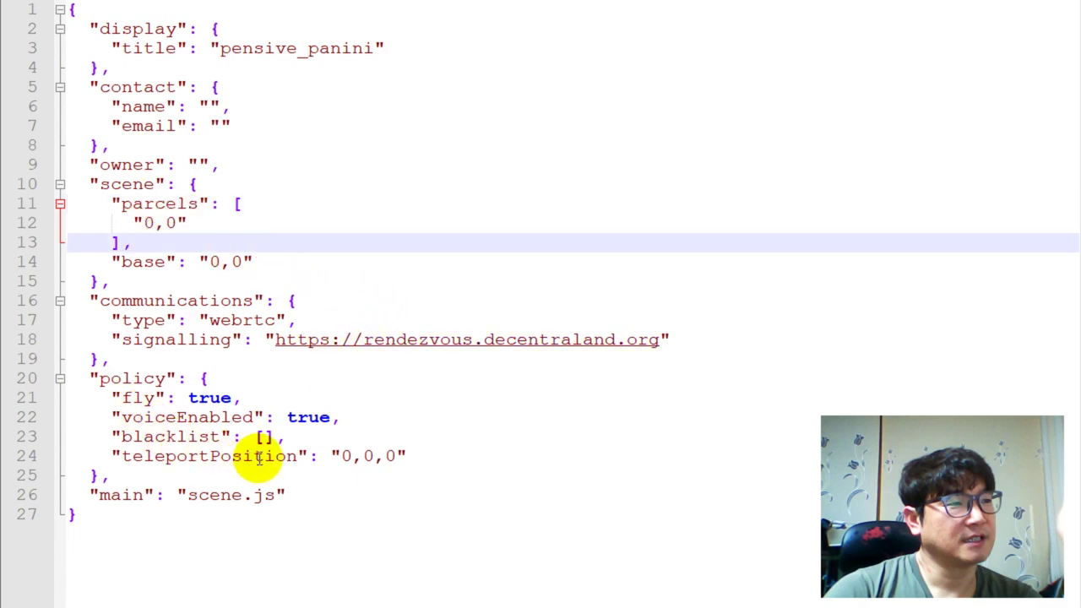
# Open tsconfig.json in Notepad++ and check its module and target compiler options.
pyautogui.hotkey('alt', 'Tab')
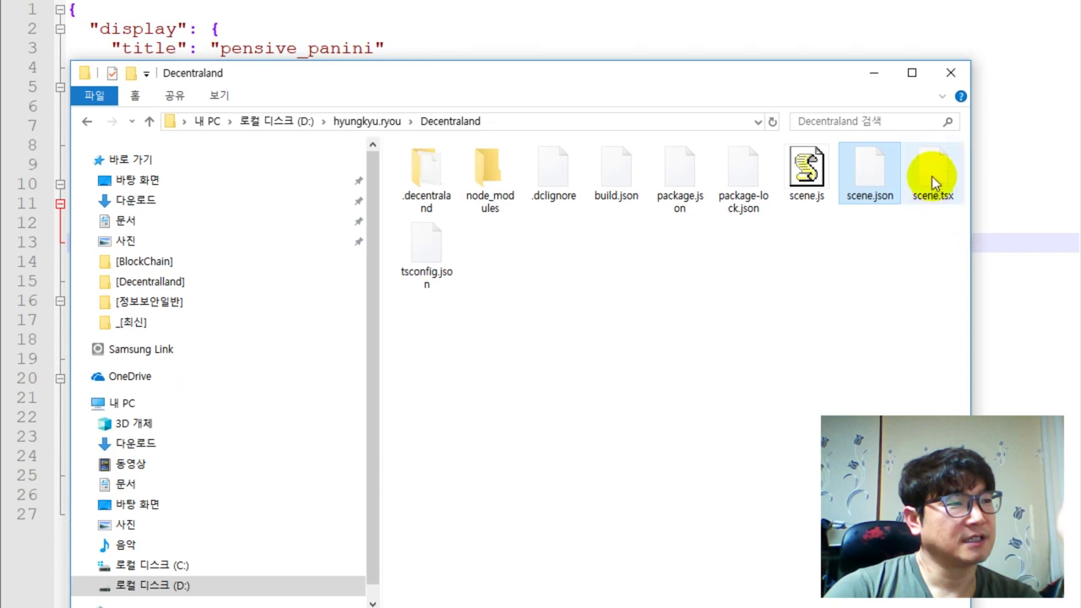
pyautogui.moveTo(428, 283); pyautogui.dragTo(1001, 406)
pyautogui.click(886, 426)
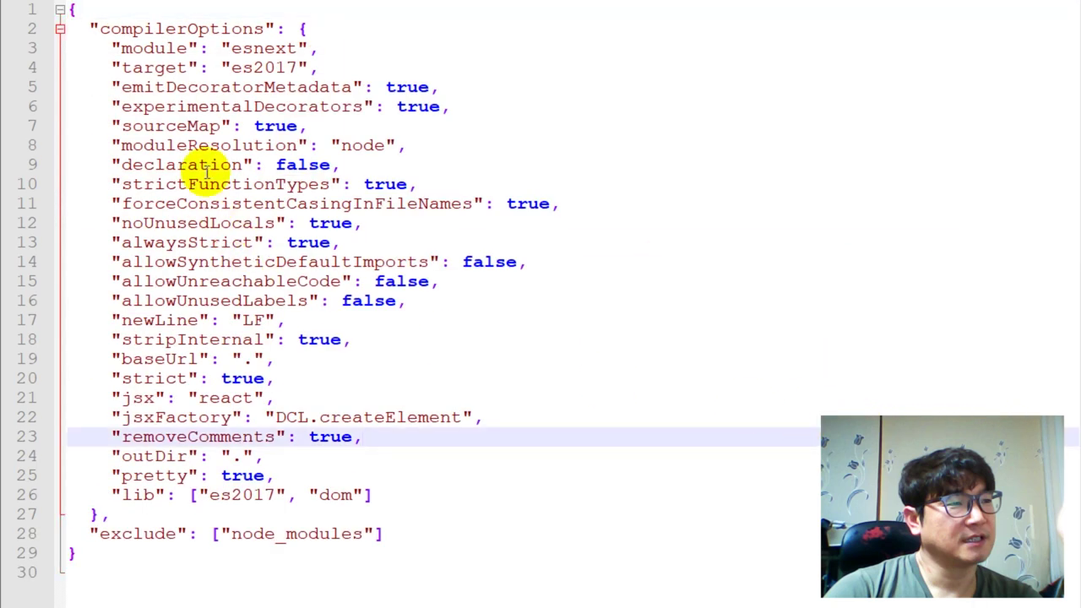
pyautogui.click(261, 49)
pyautogui.click(164, 70)
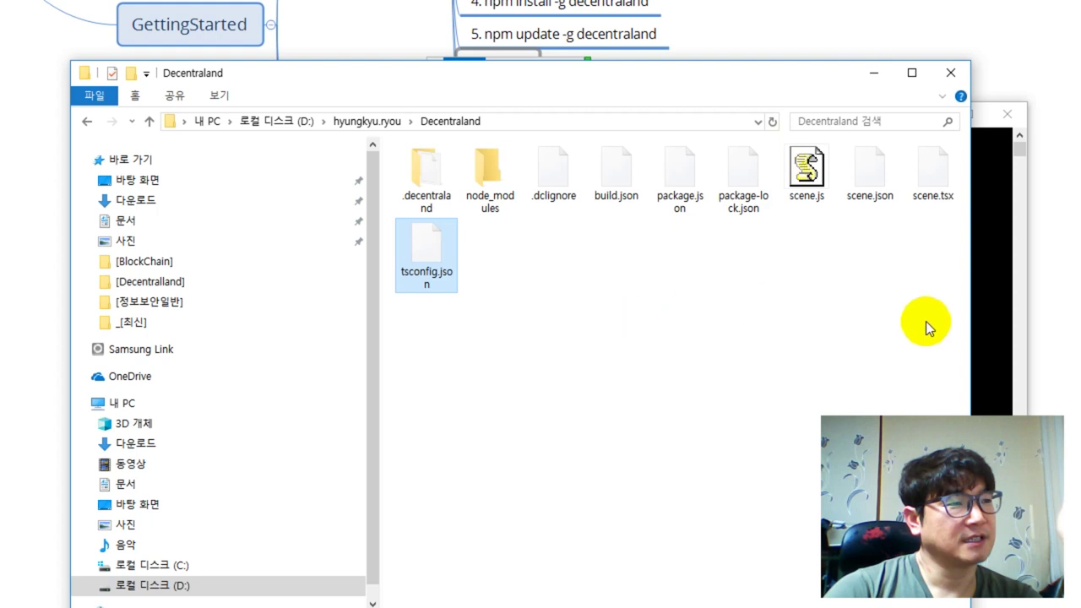
# Browse the node_modules folder, then minimize Explorer and focus the command prompt.
pyautogui.click(979, 334)
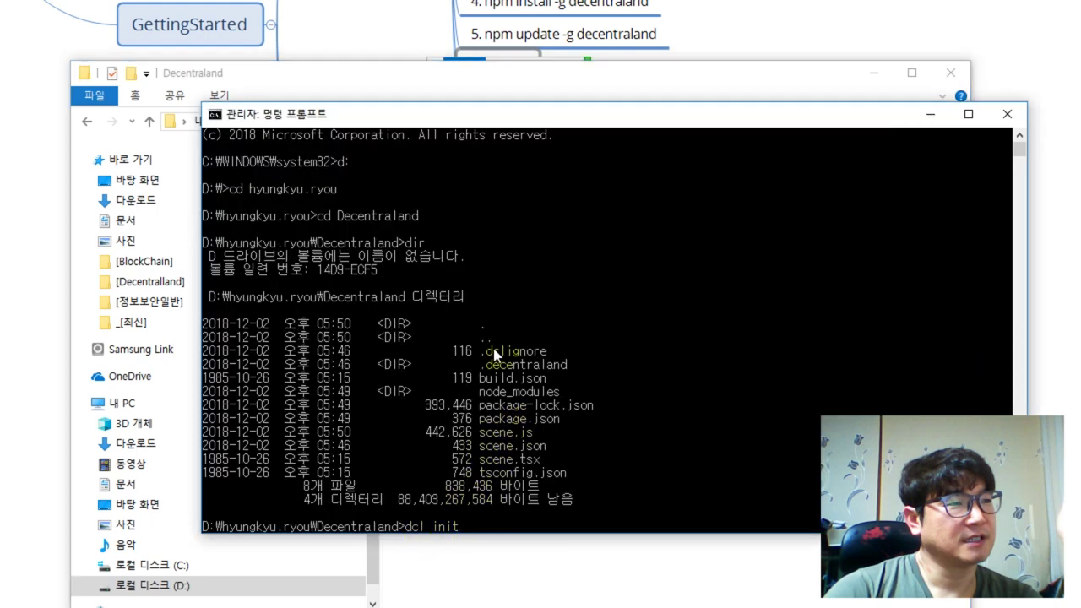
pyautogui.click(772, 84)
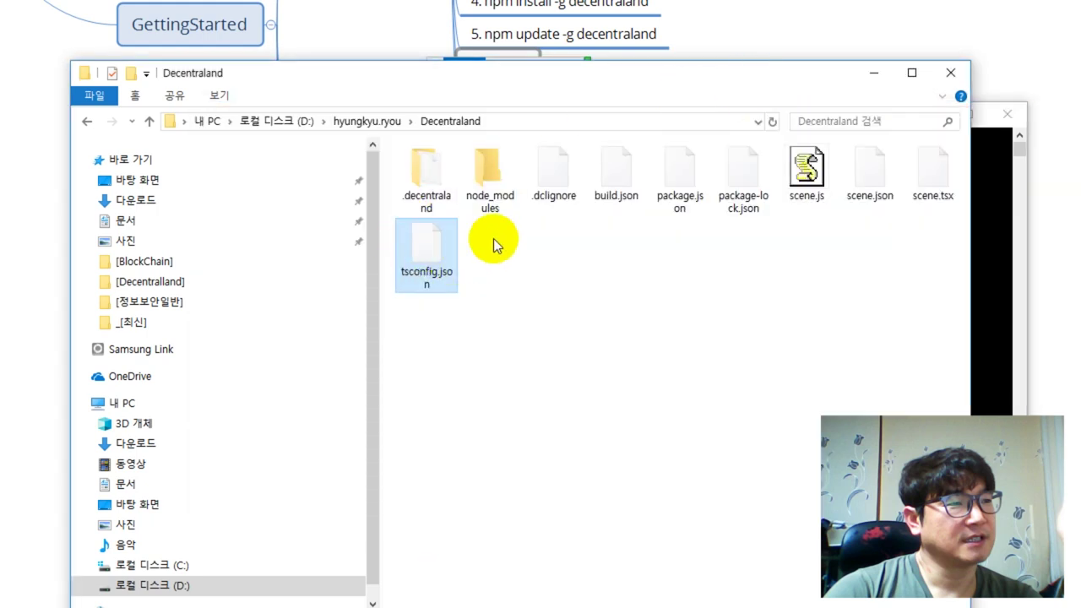
pyautogui.doubleClick(497, 173)
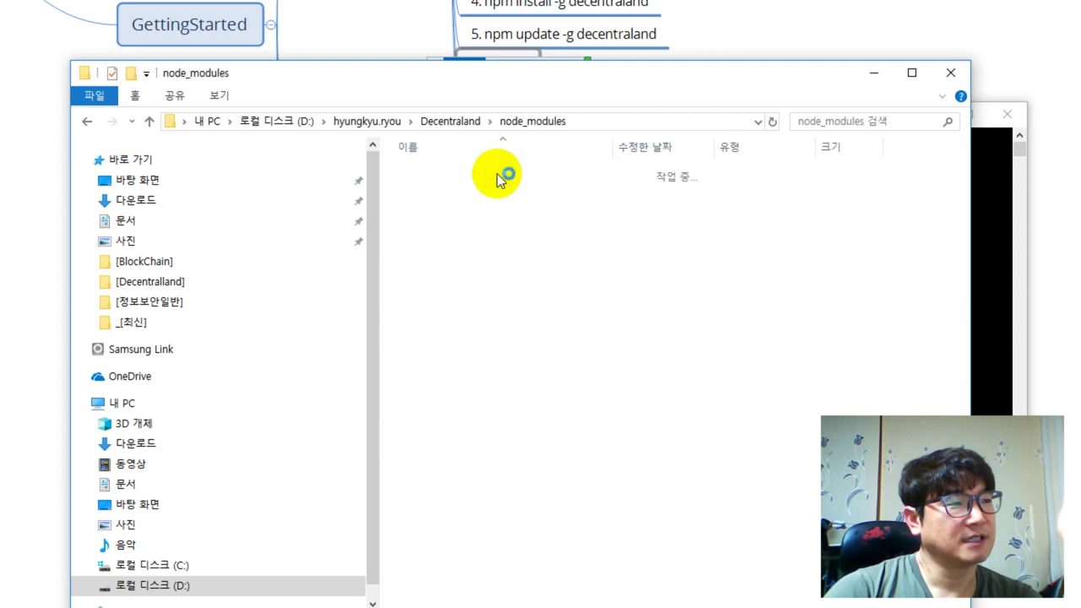
pyautogui.scroll(-4, 520, 345)
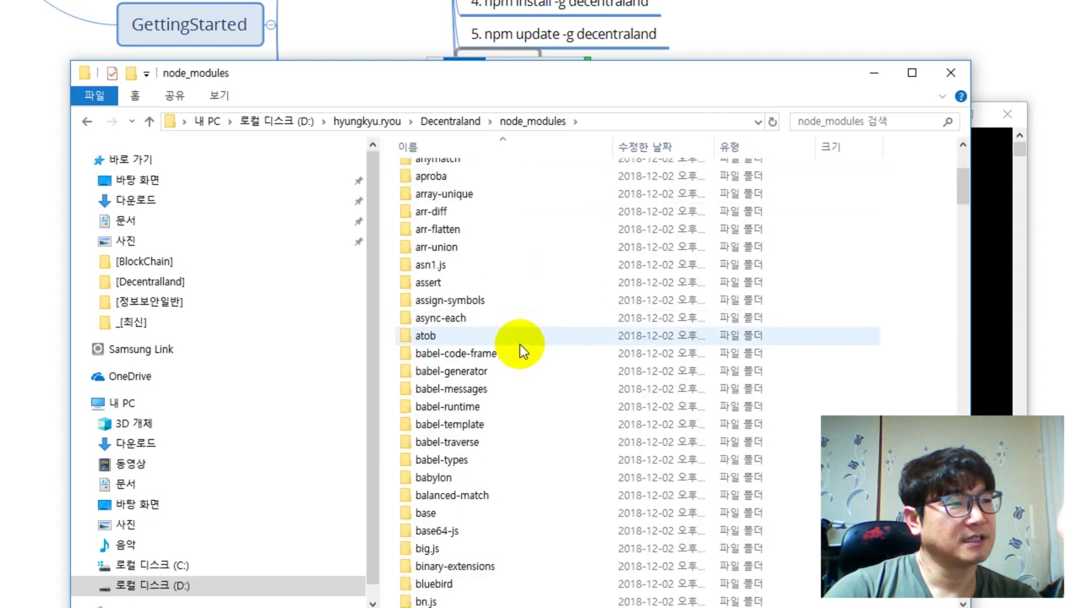
pyautogui.scroll(-4, 521, 352)
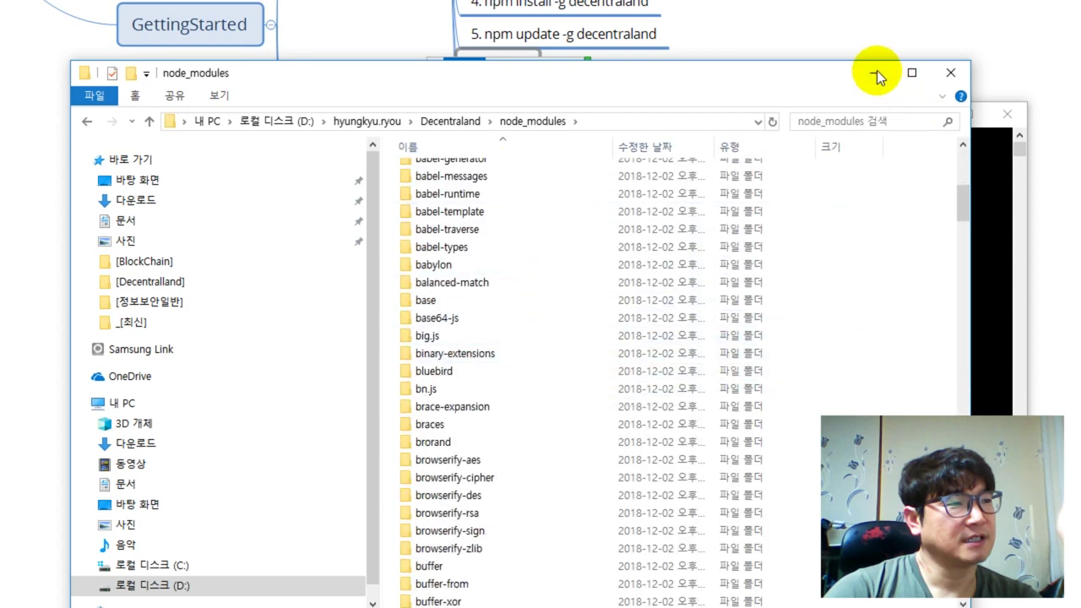
pyautogui.click(874, 72)
pyautogui.click(629, 432)
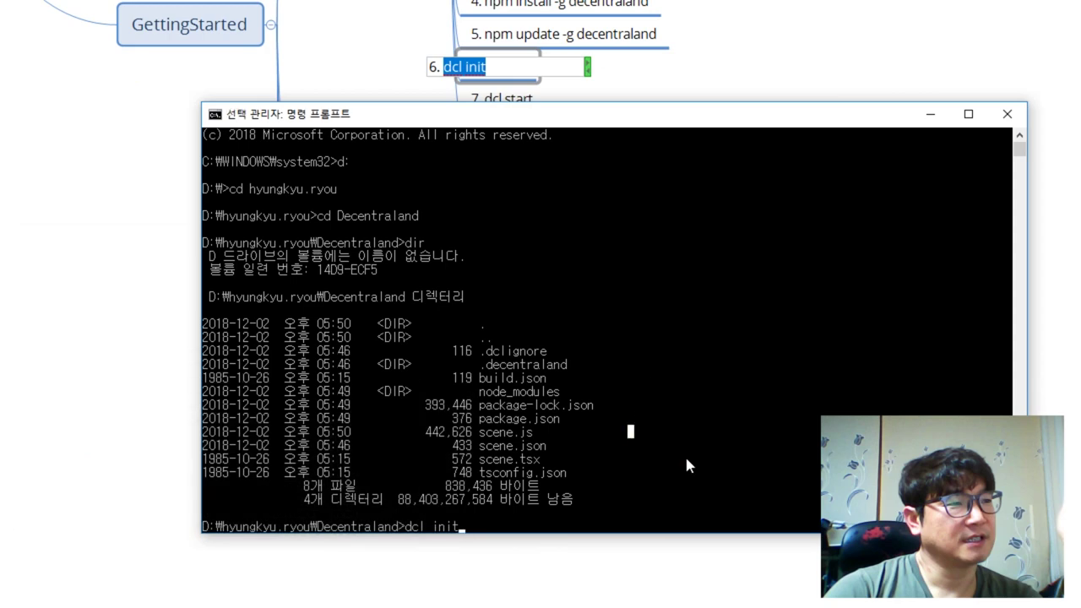
# Swap dcl init at the prompt for 'dcl start' copied from the 7. dcl start node.
pyautogui.press('BackSpace')
pyautogui.press('BackSpace')
pyautogui.press('BackSpace')
pyautogui.press('BackSpace')
pyautogui.press('BackSpace')
pyautogui.press('BackSpace')
pyautogui.press('BackSpace')
pyautogui.press('BackSpace')
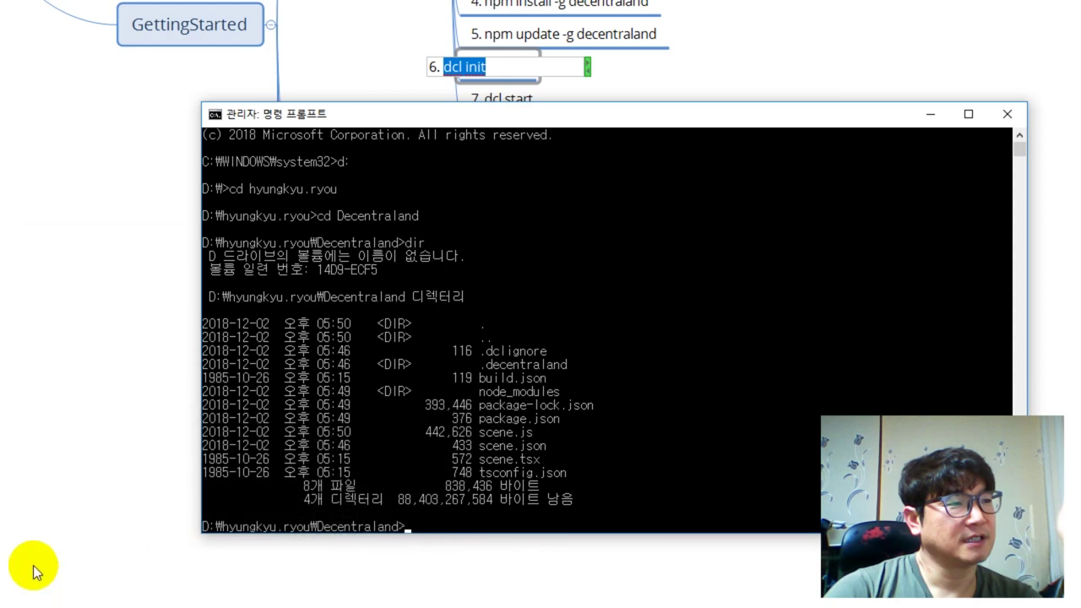
pyautogui.click(34, 544)
pyautogui.click(524, 100)
pyautogui.click(458, 99)
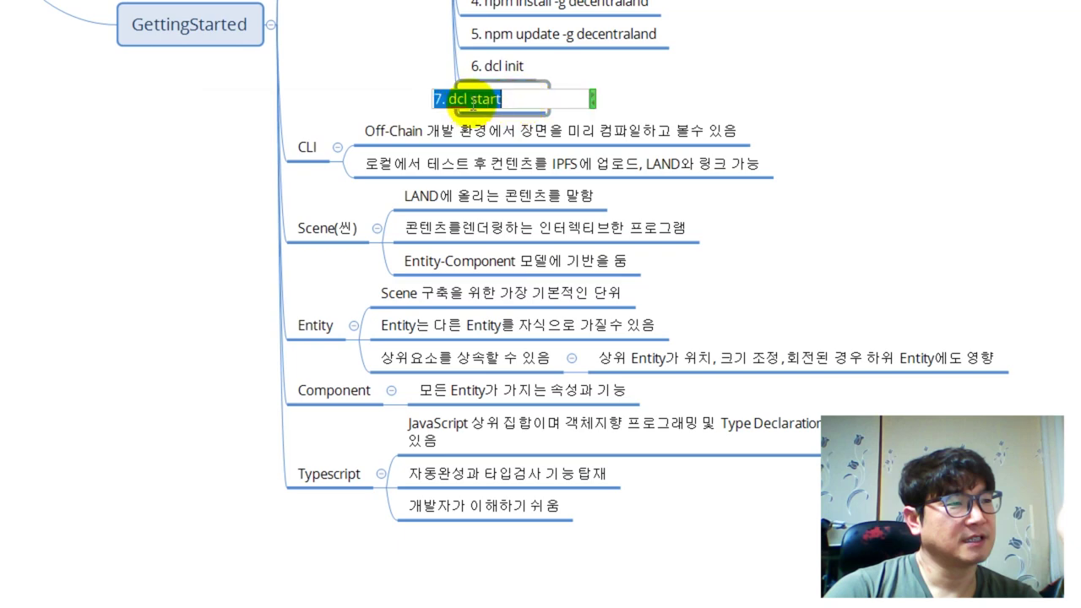
pyautogui.moveTo(452, 100); pyautogui.dragTo(564, 99)
pyautogui.hotkey('ctrl', 'c')
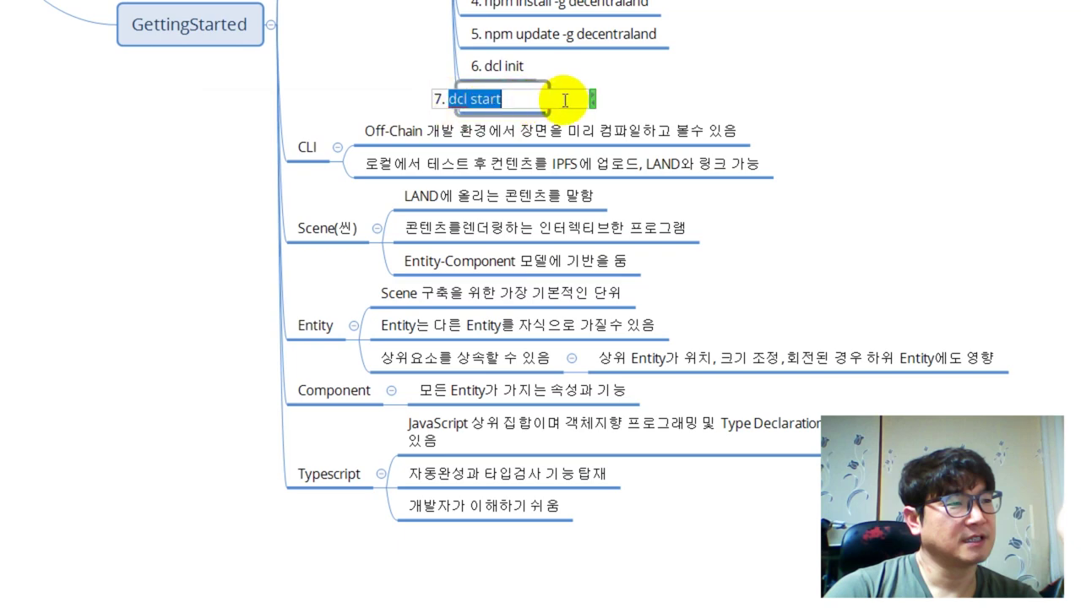
pyautogui.hotkey('alt', 'Tab')
pyautogui.click(510, 417)
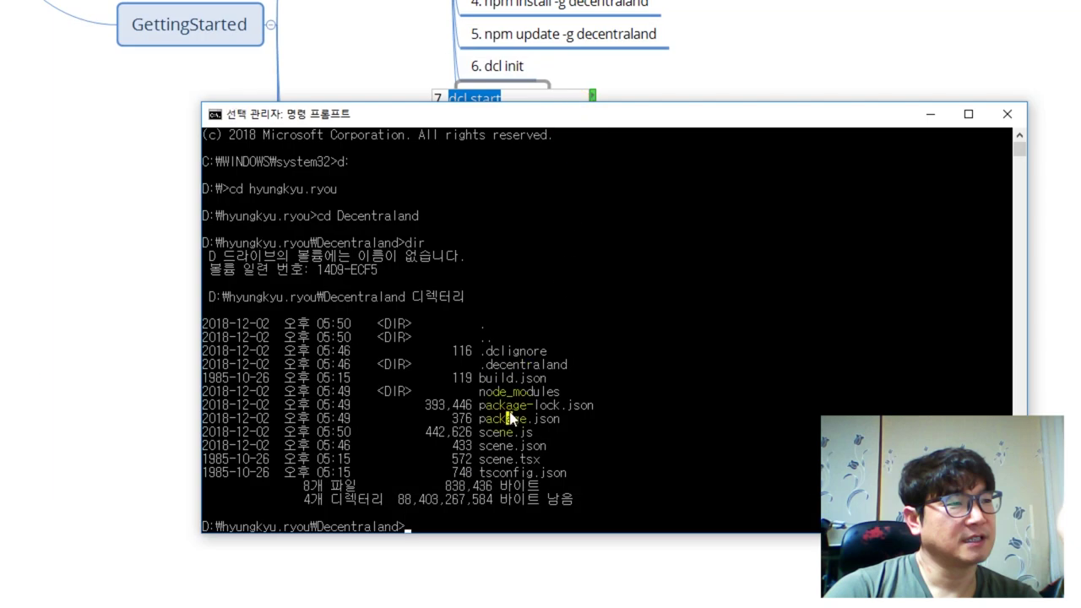
pyautogui.click(718, 419)
pyautogui.rightClick(664, 469)
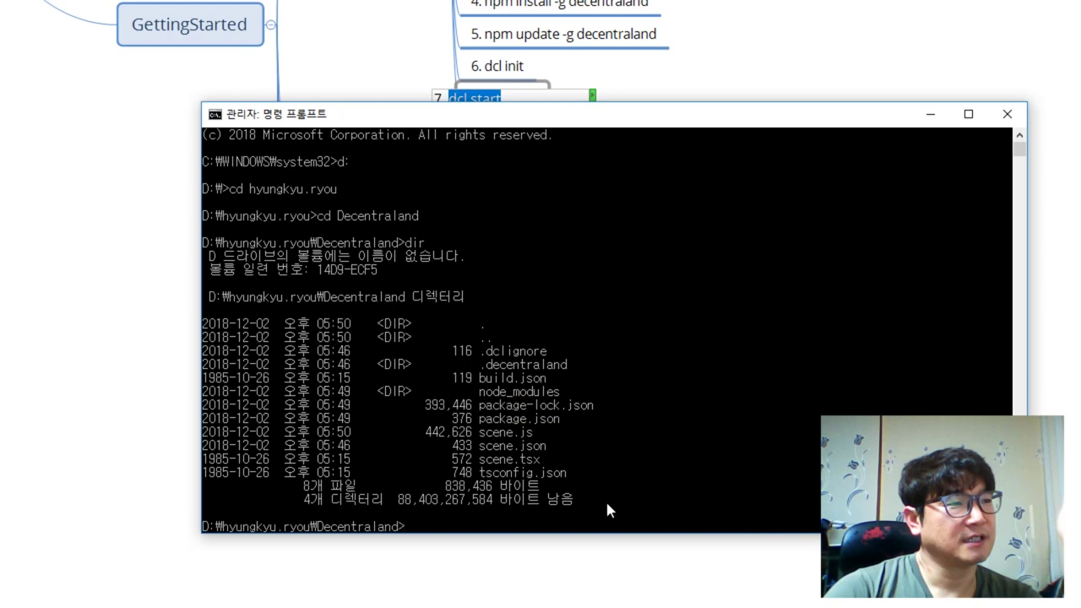
pyautogui.hotkey('alt', 'Tab')
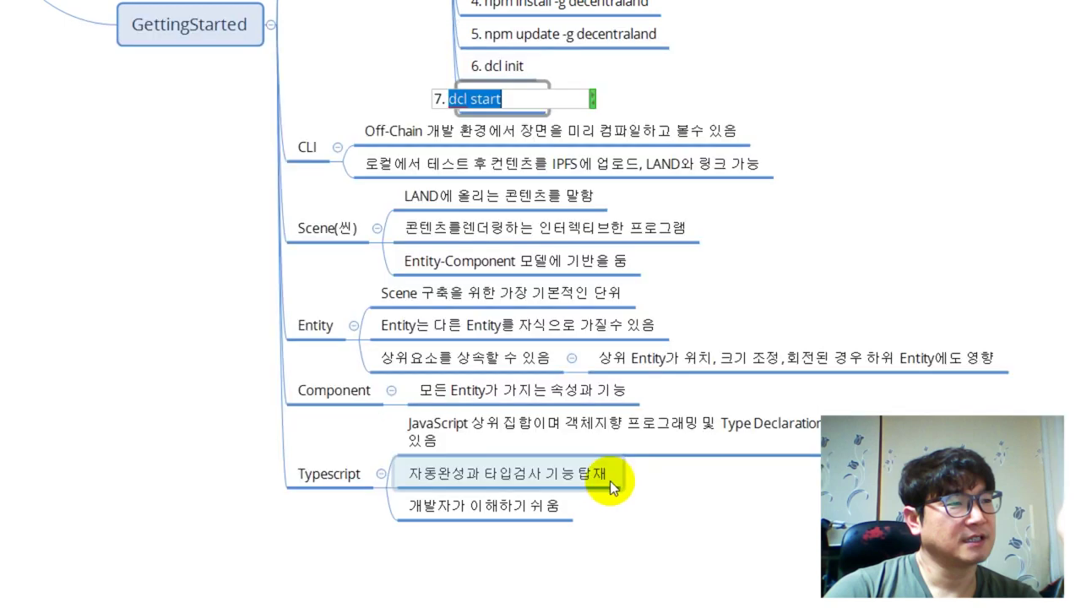
pyautogui.hotkey('alt', 'Tab')
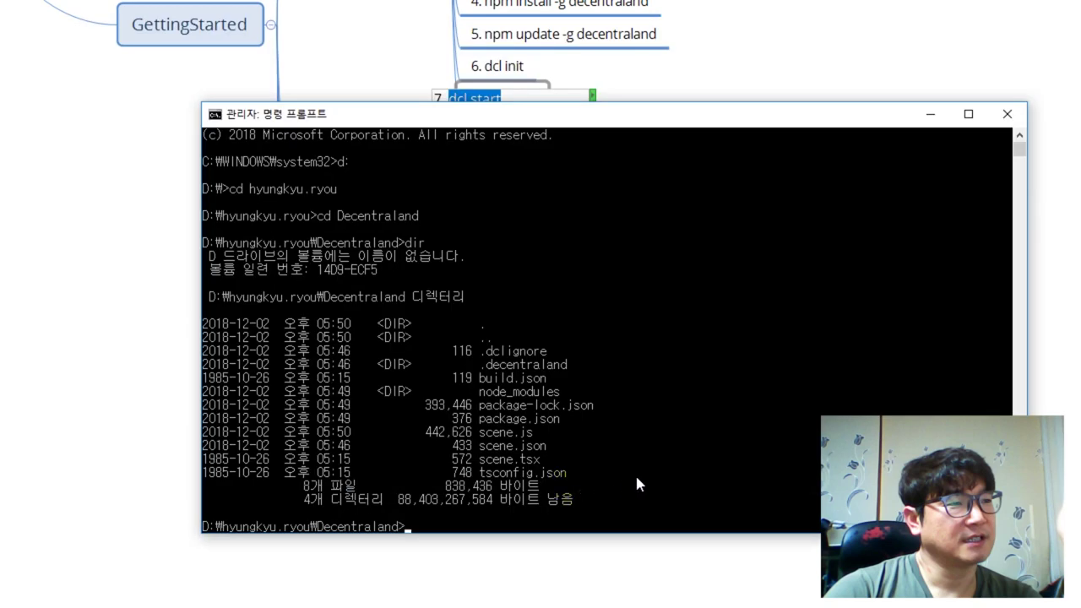
pyautogui.rightClick(663, 471)
# Run dcl start in the Decentraland folder and check the console once the preview starts.
pyautogui.press('Return')
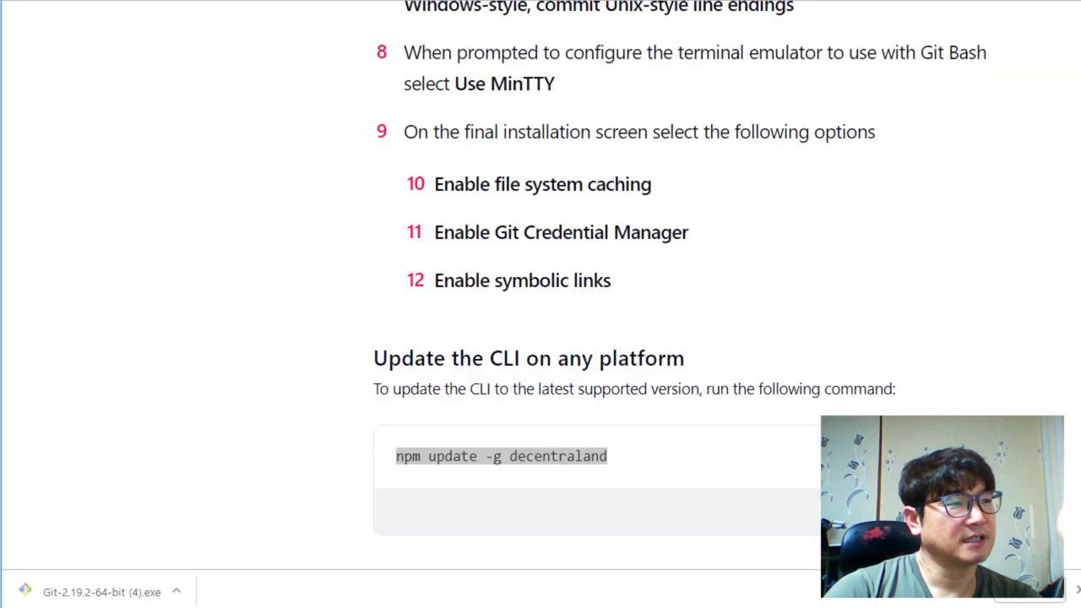
pyautogui.hotkey('alt', 'Tab')
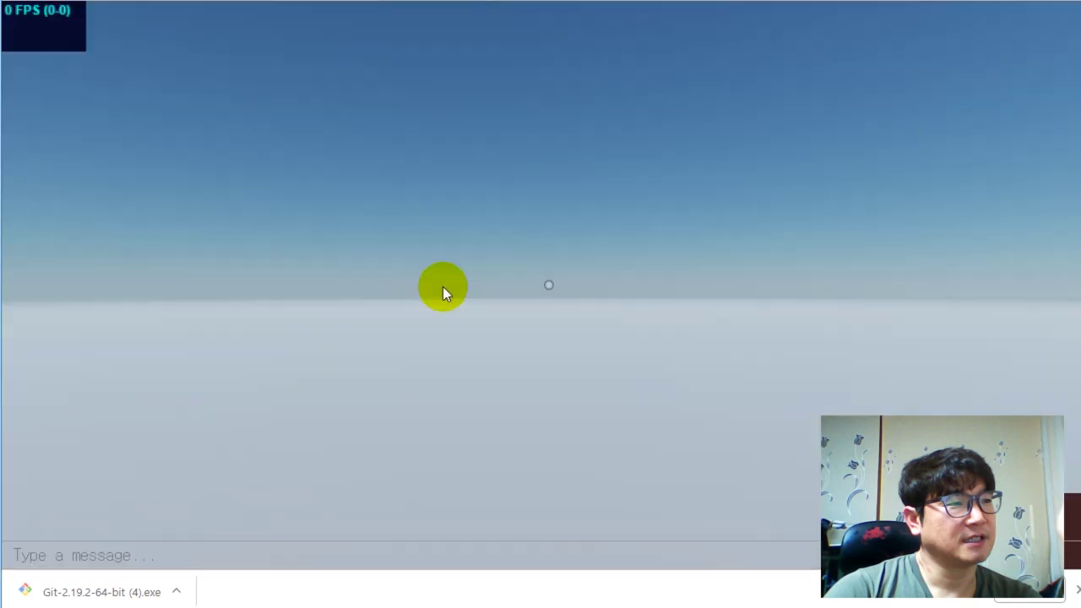
# Click into the Decentraland Preview scene to take control of the camera.
pyautogui.click(515, 319)
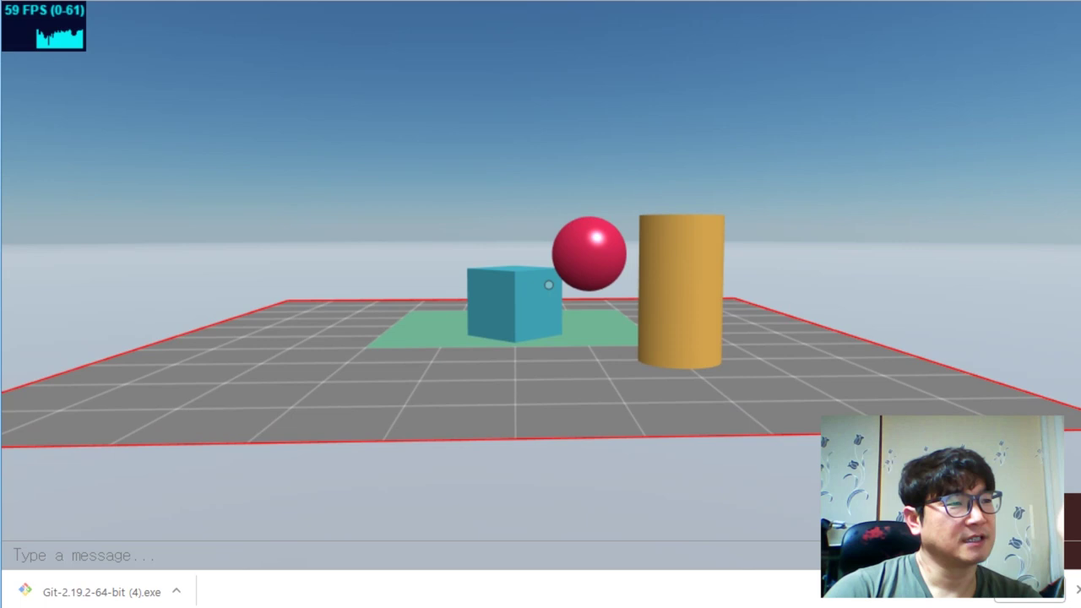
pyautogui.press('Left')
pyautogui.press('Up')
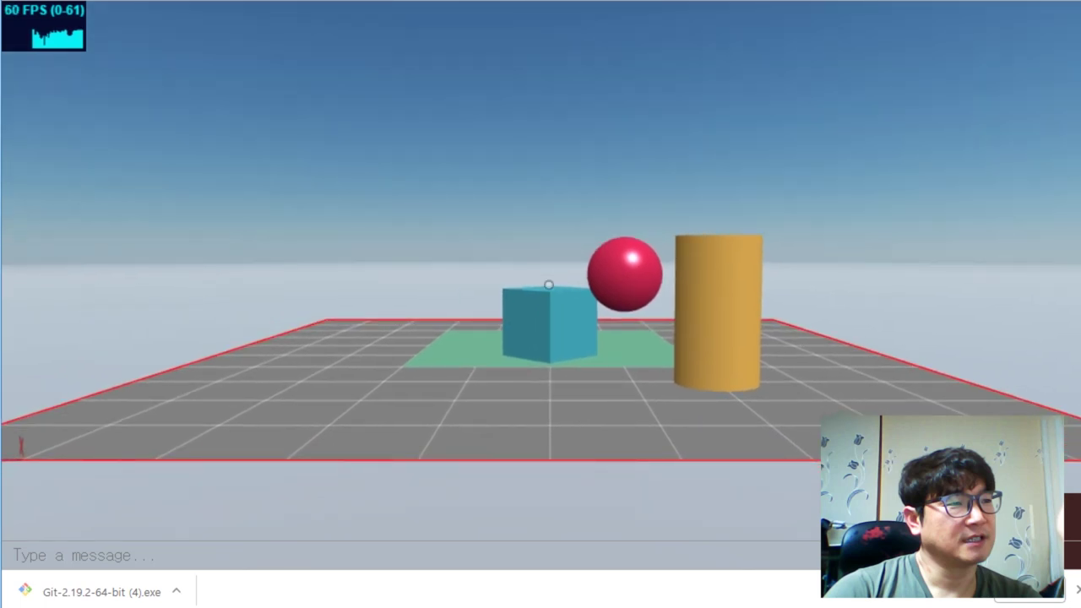
pyautogui.press('Down')
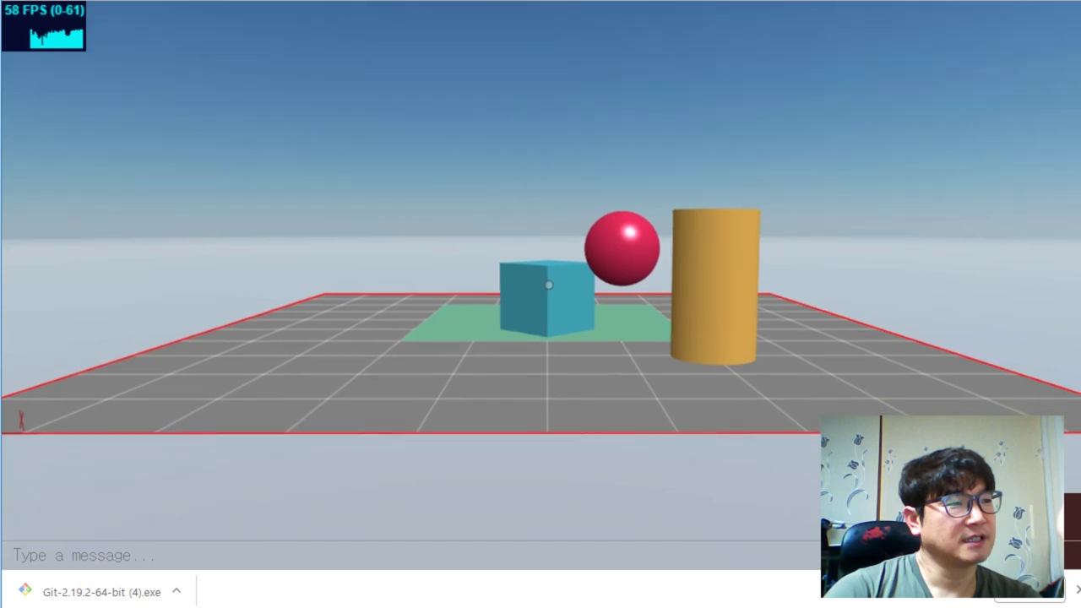
pyautogui.press('Up')
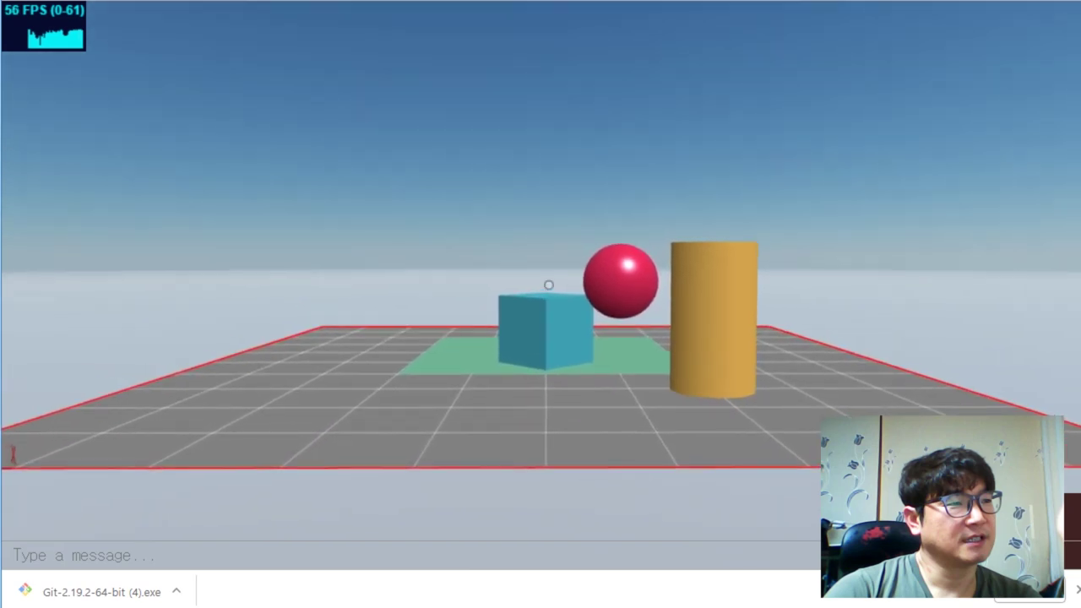
pyautogui.press('Left')
pyautogui.press('Down')
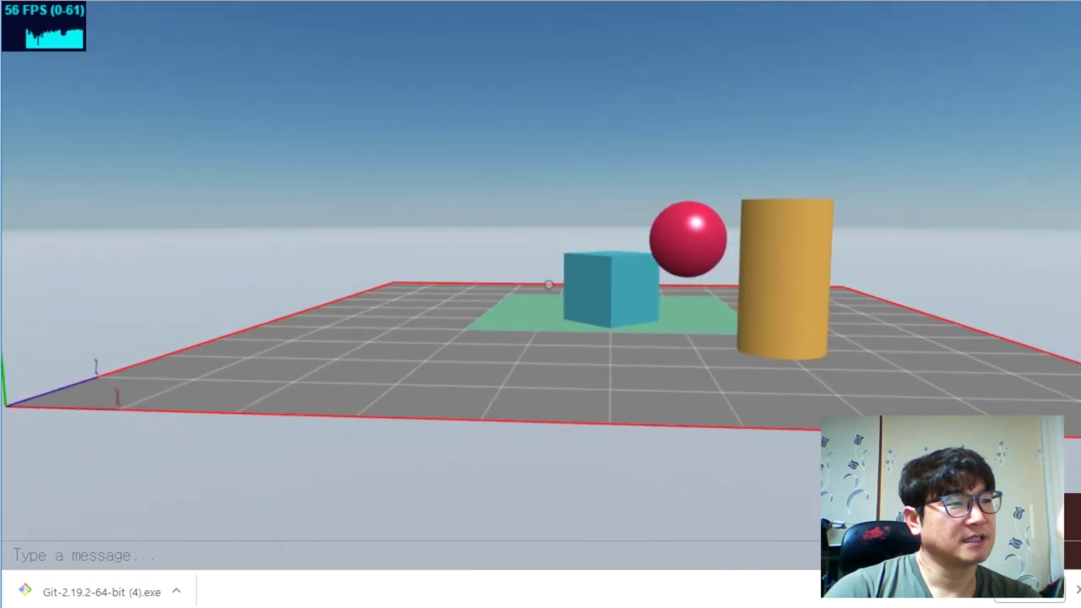
pyautogui.press('Right')
pyautogui.press('Left')
pyautogui.press('Right')
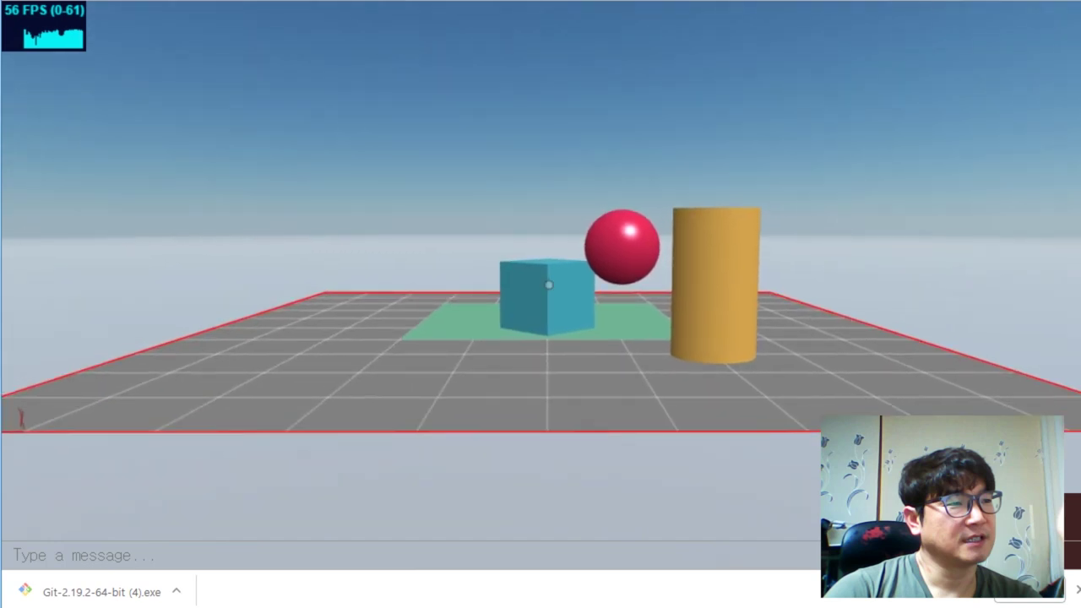
pyautogui.press('Left')
pyautogui.press('Up')
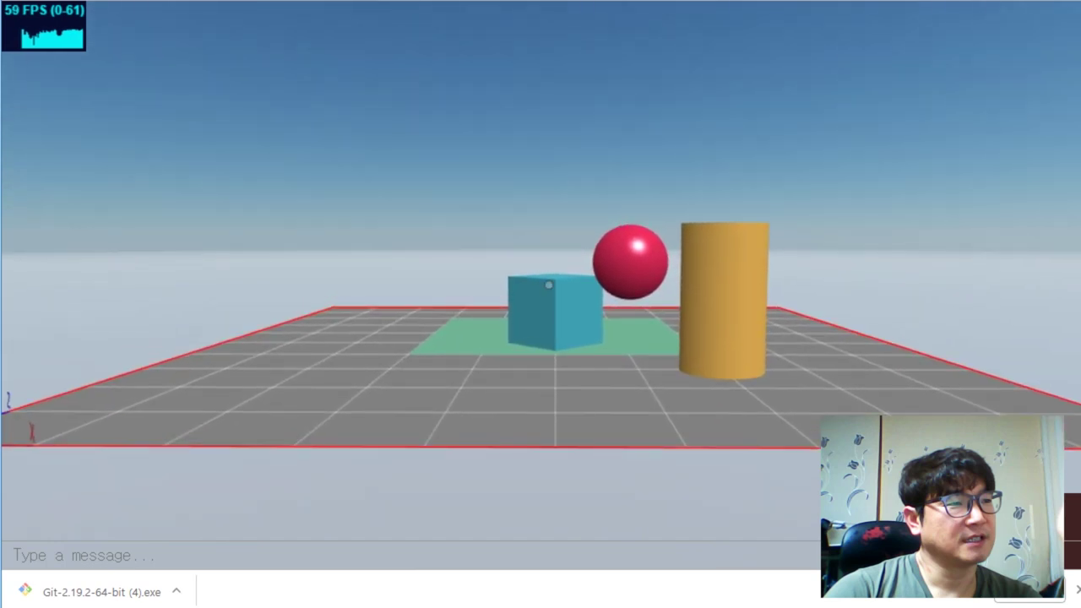
pyautogui.press('Left')
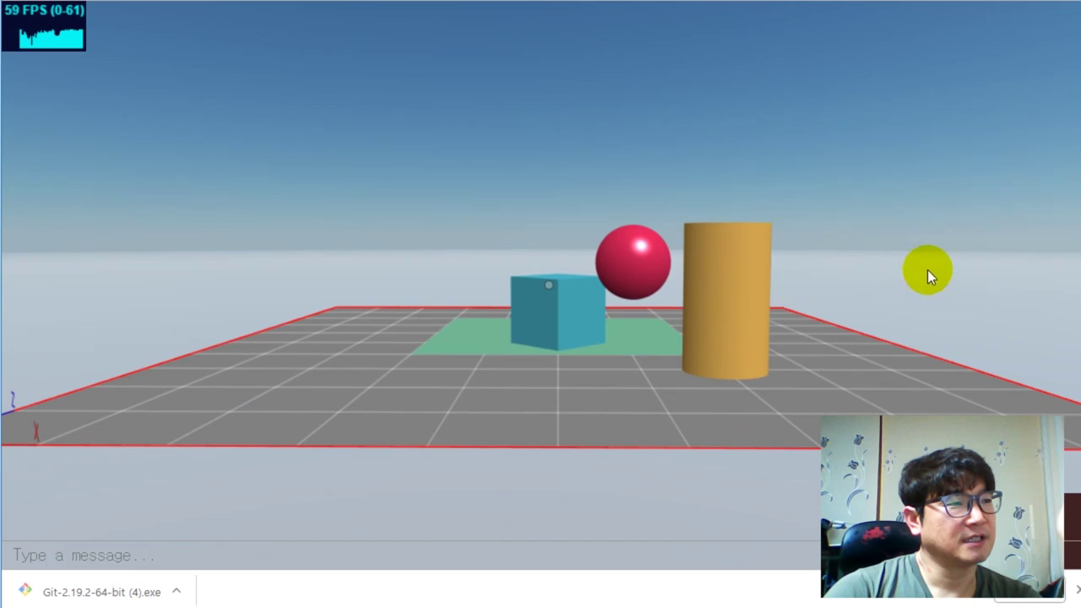